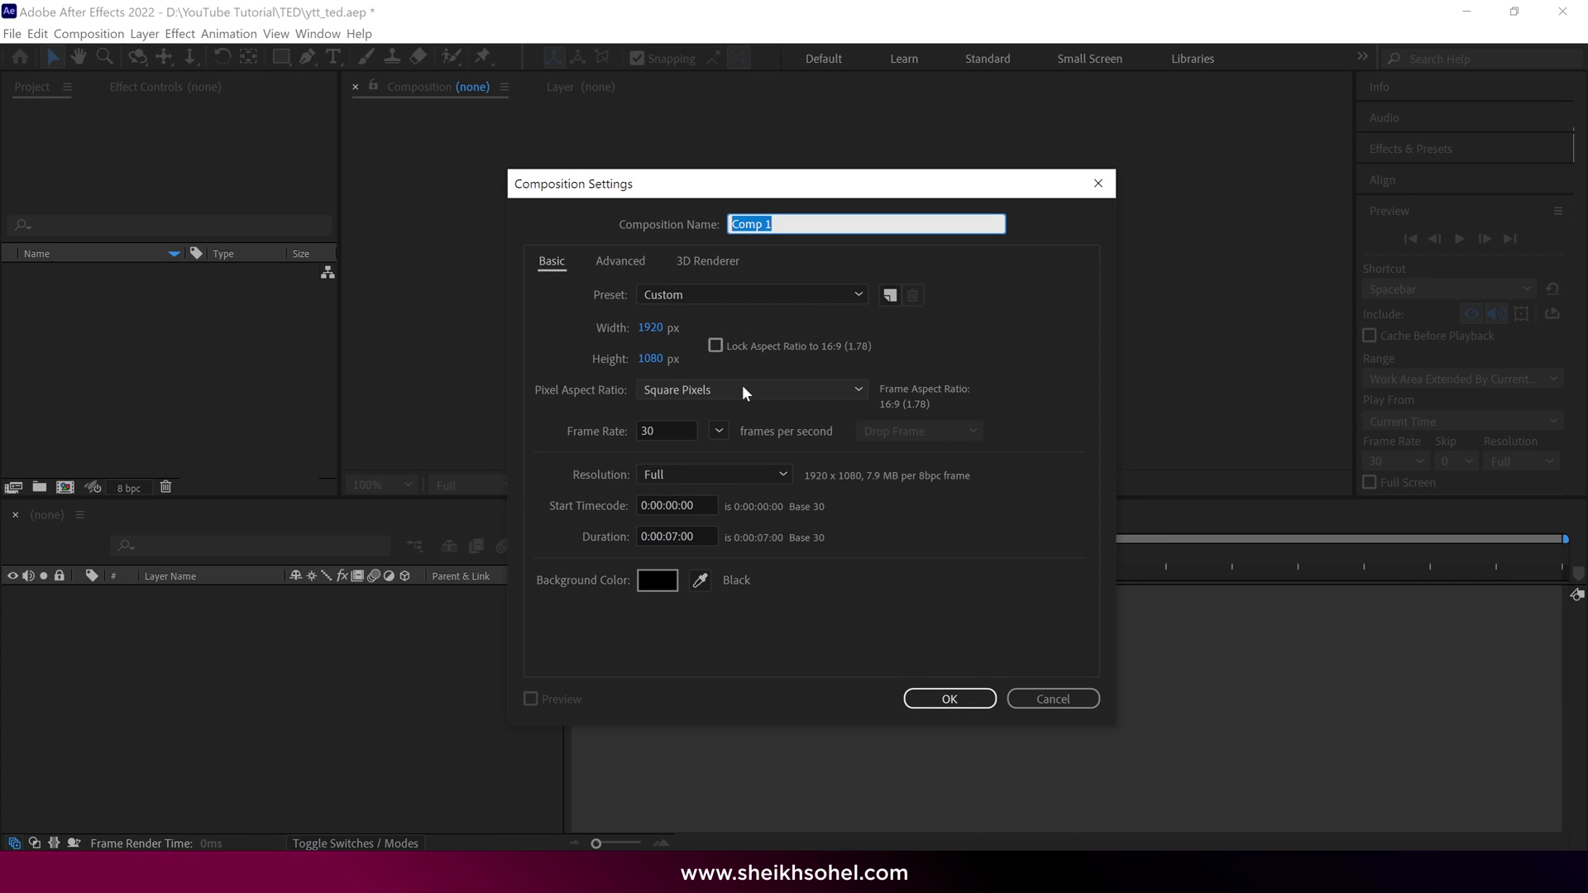
- Create the new 1920 x 1080 composition with the name Main Comp
type("Main")
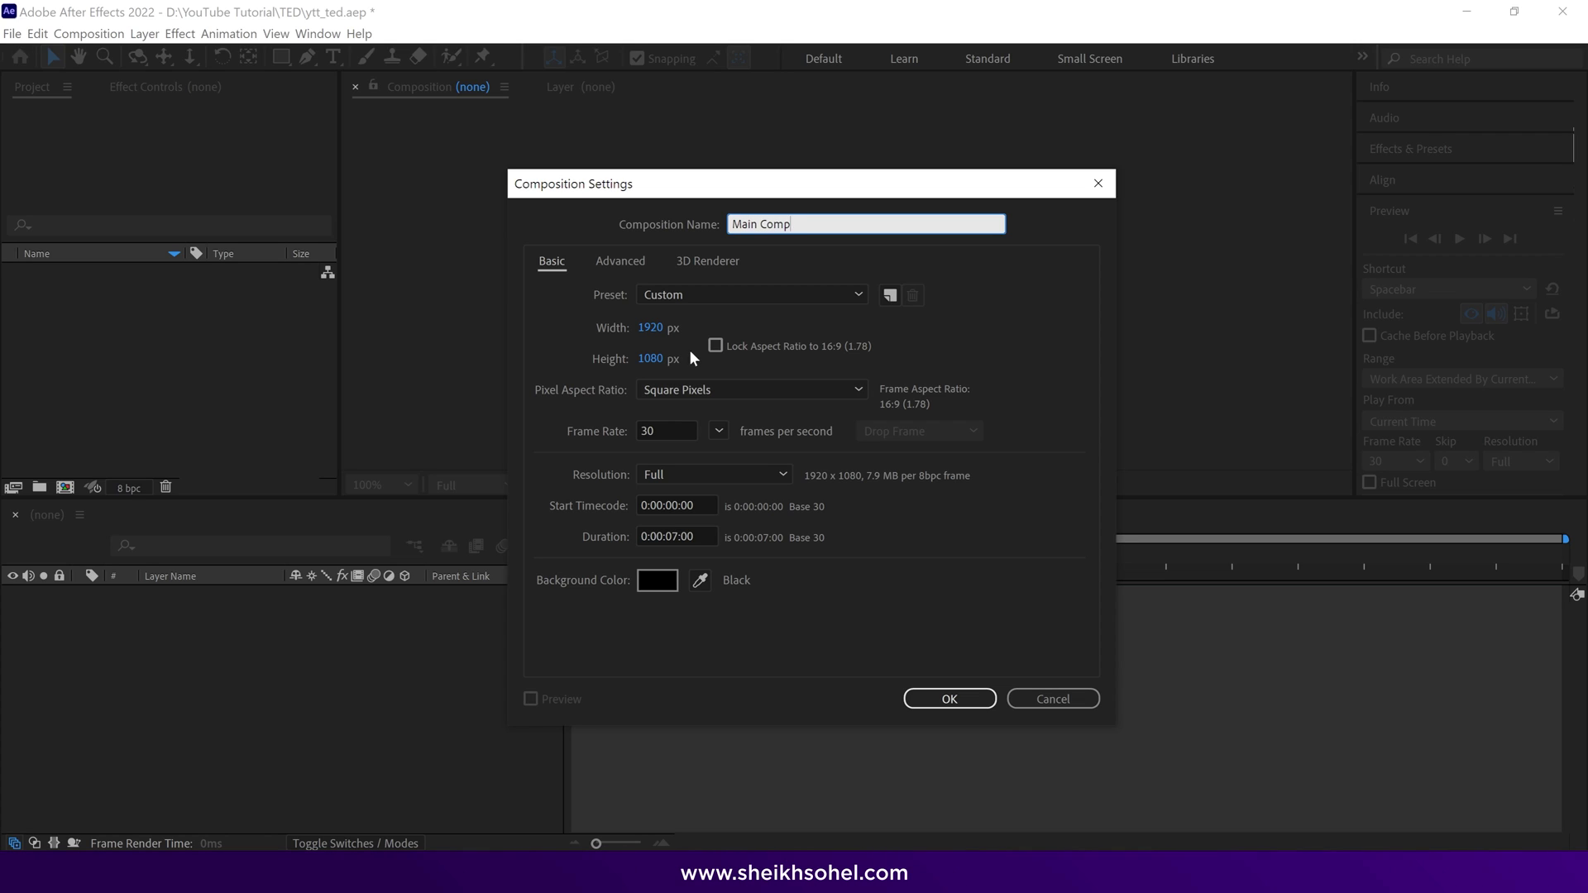
left_click(944, 697)
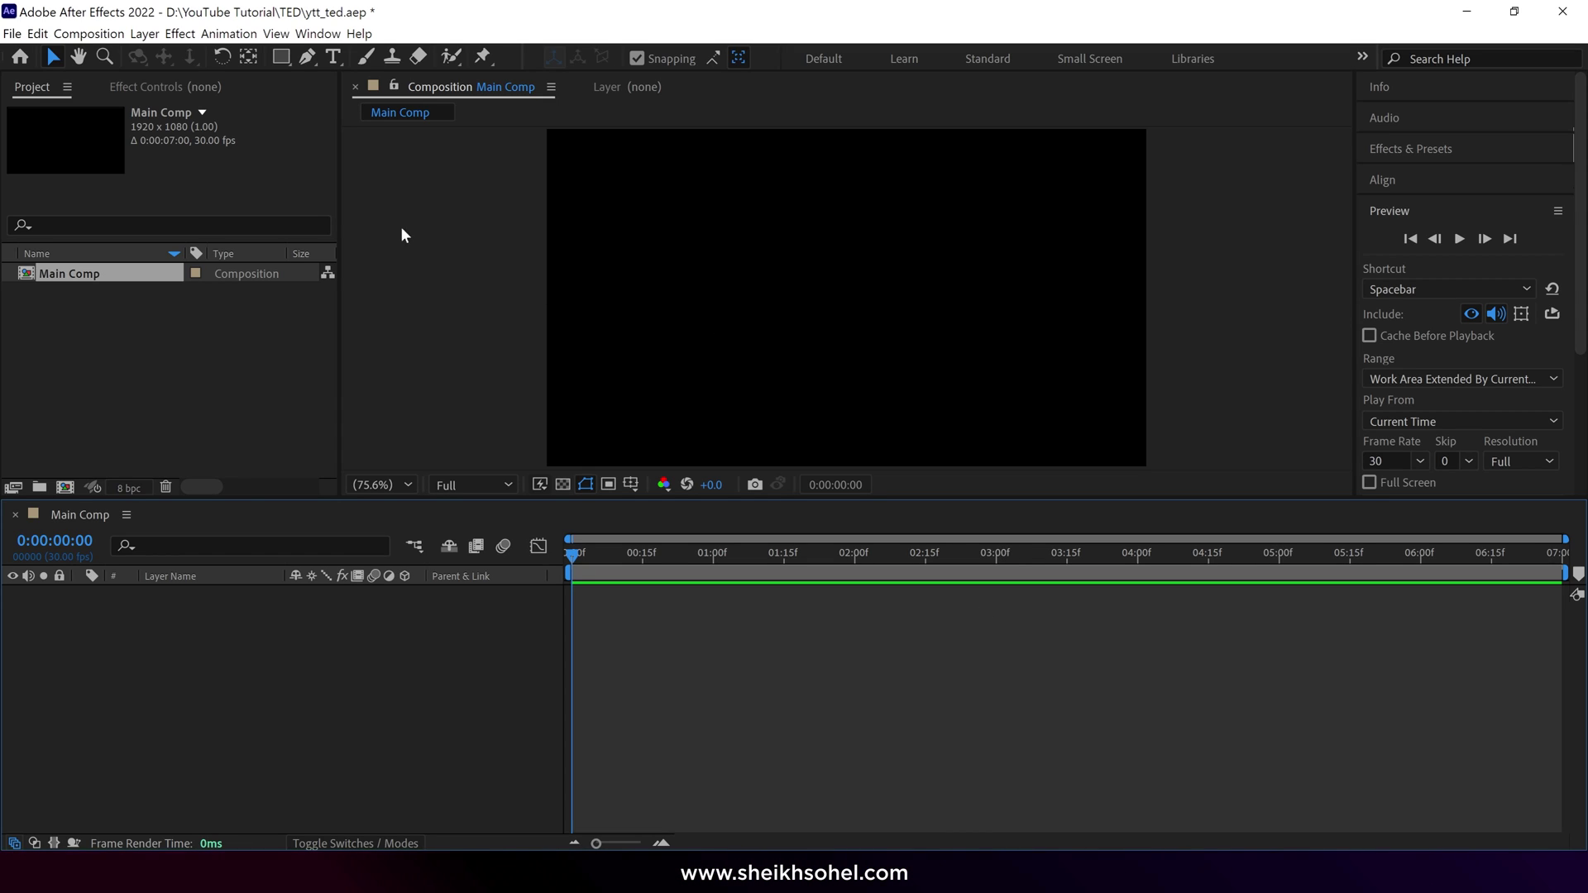
- Add a text layer reading TED and centre it horizontally and vertically in the composition
left_click(334, 55)
left_click(803, 306)
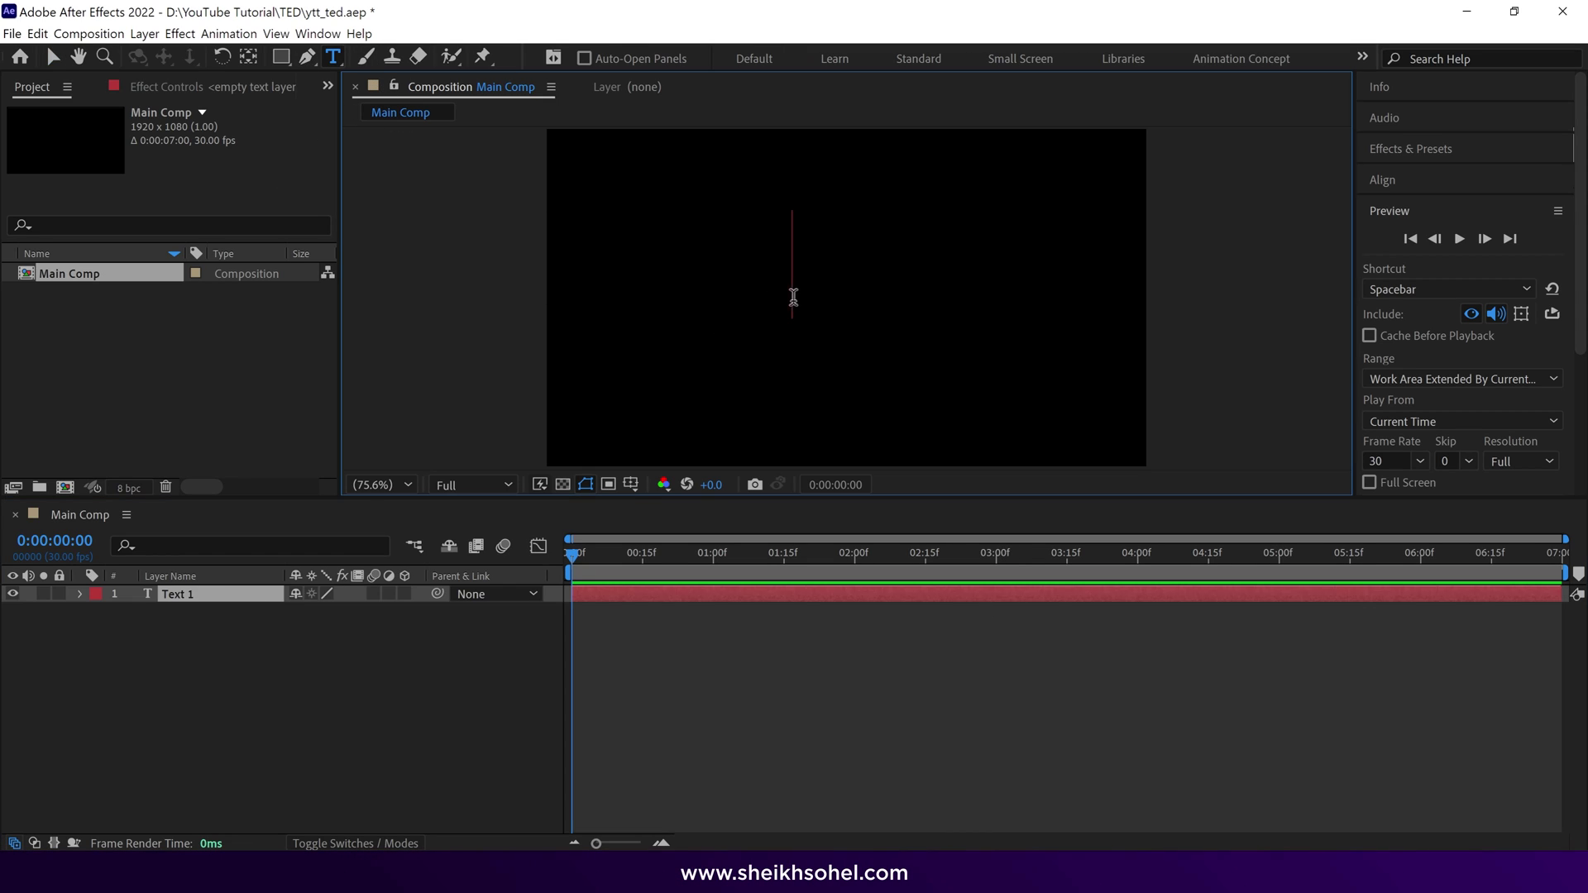
type("TED")
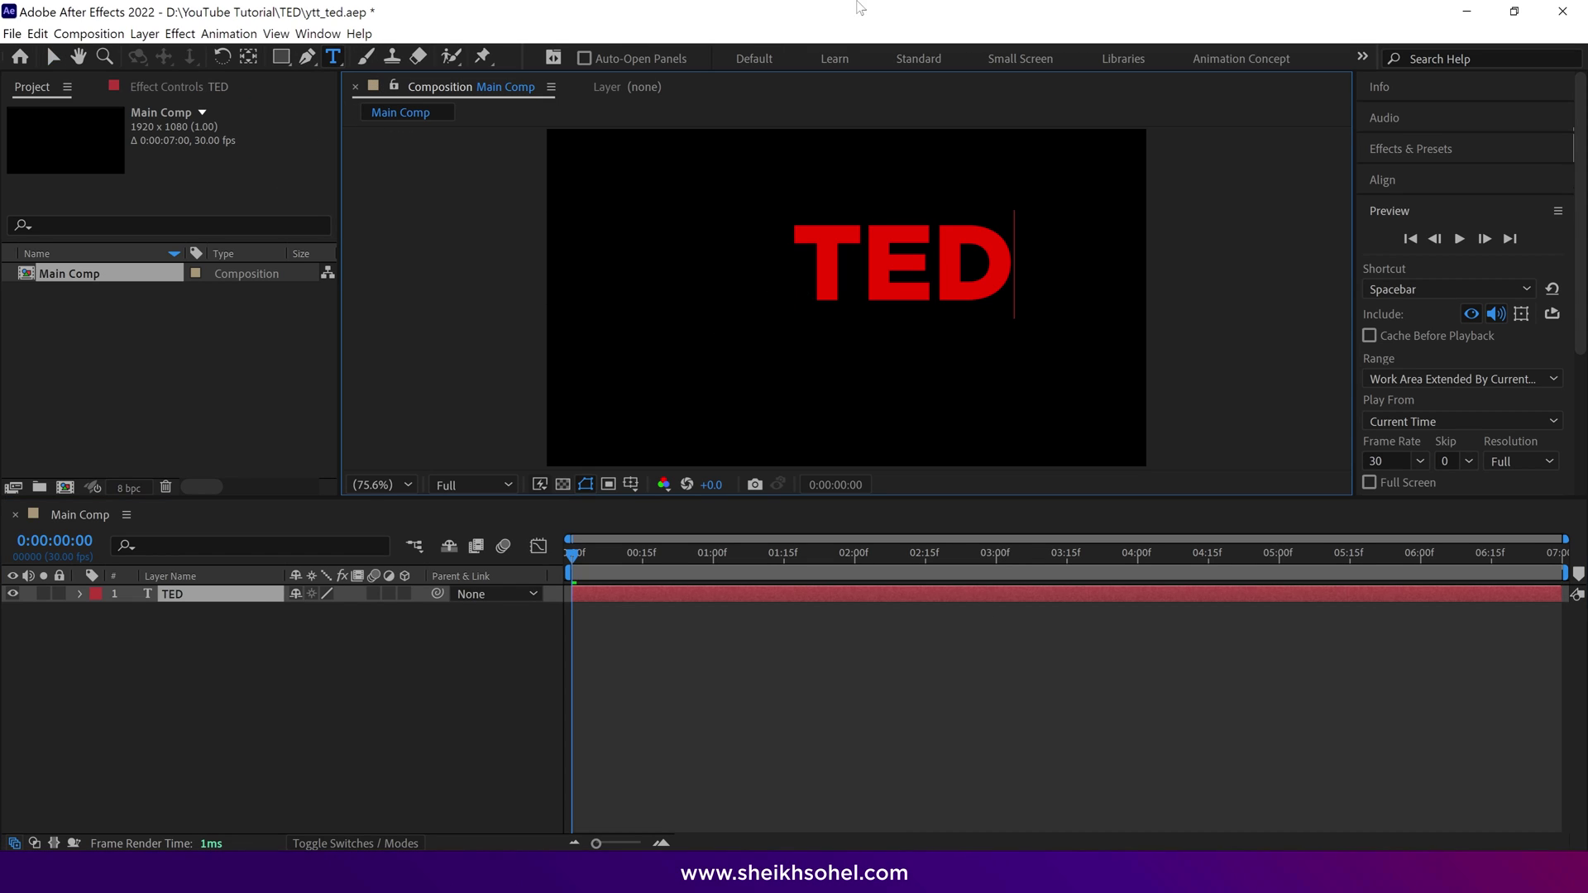
left_click(53, 56)
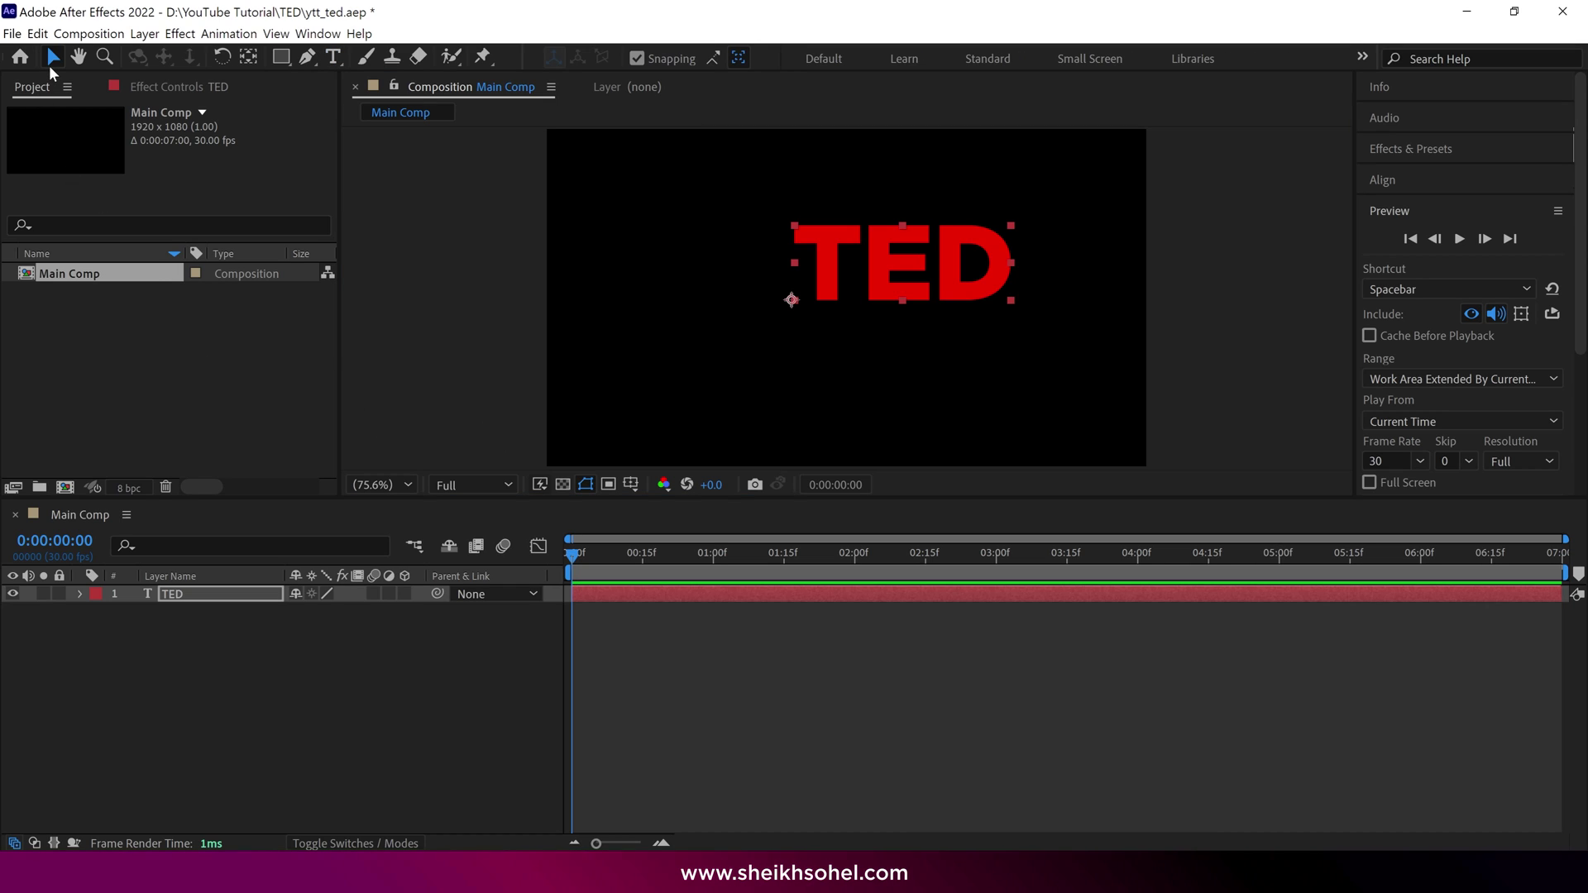
left_click(1382, 179)
left_click(1420, 236)
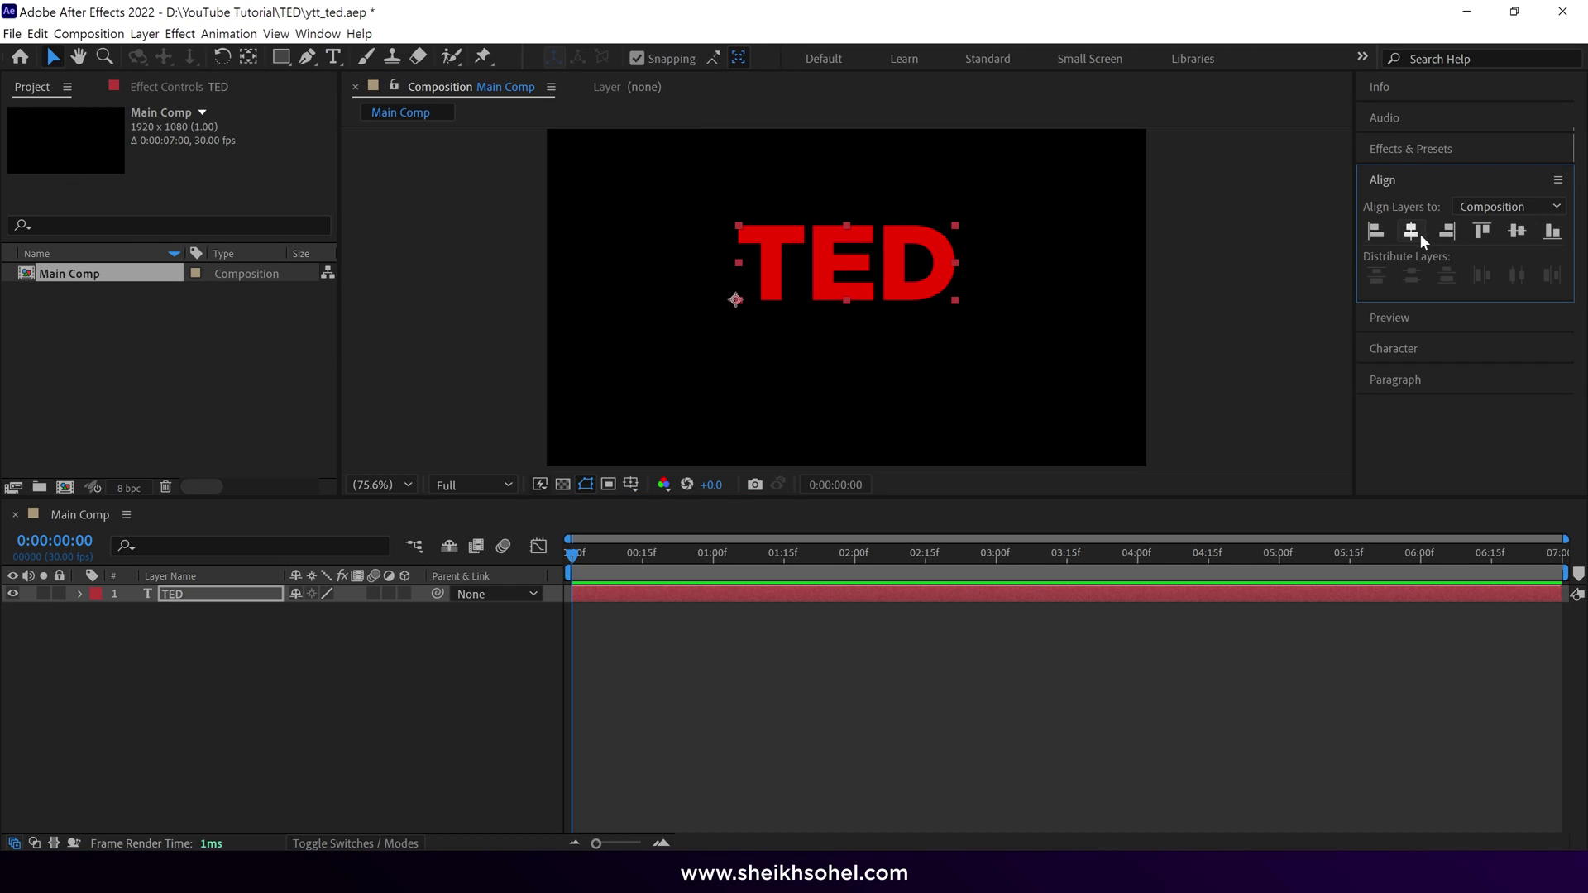
left_click(1520, 236)
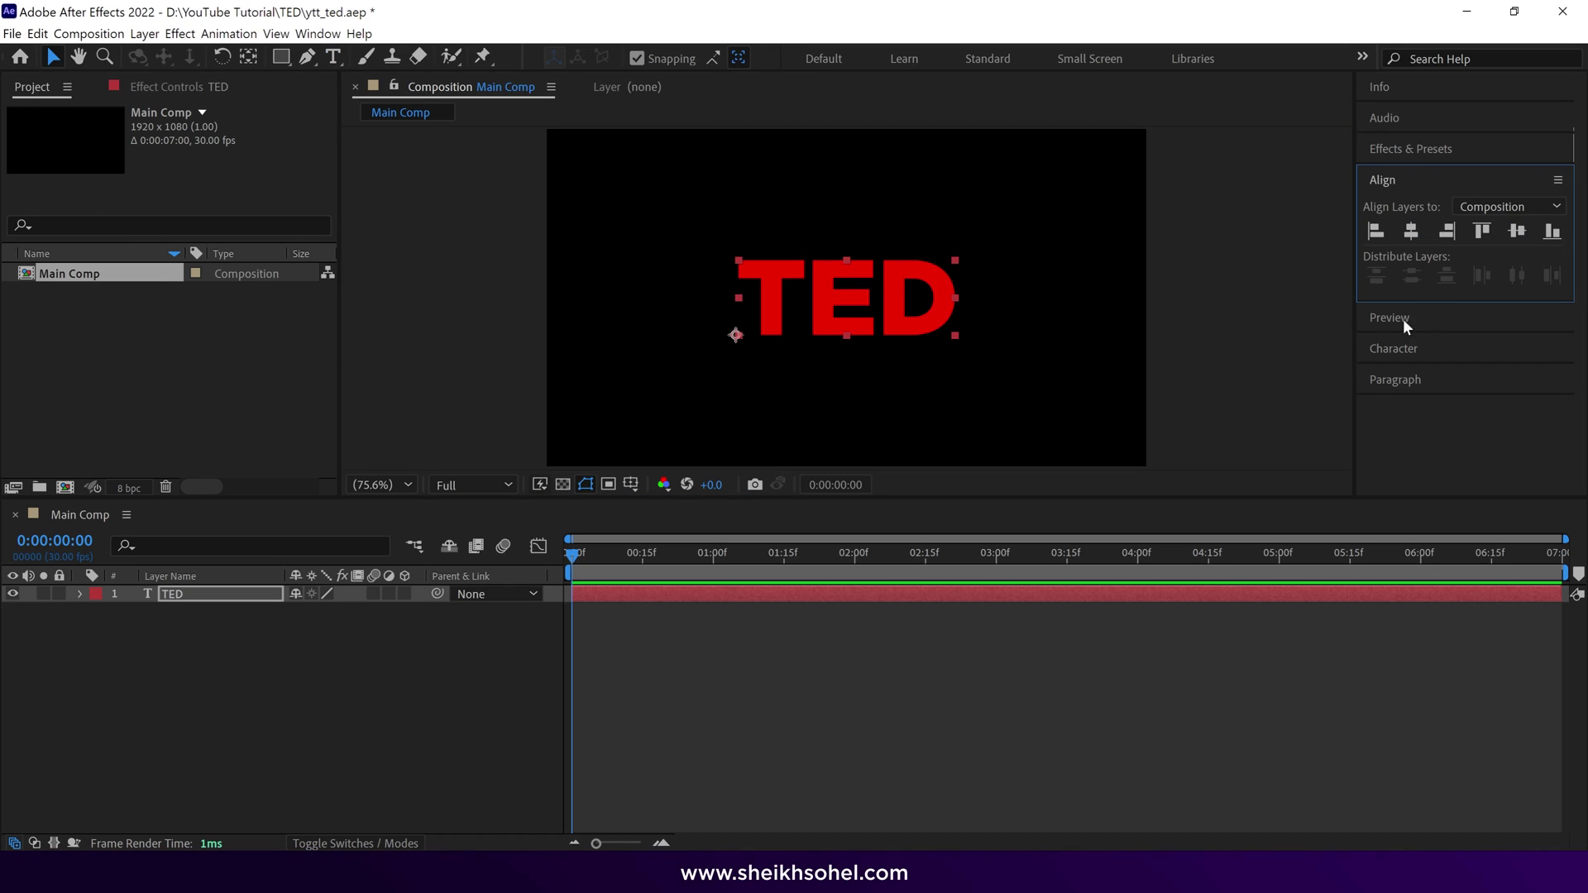
- Create shapes from the TED text layer and delete the original text layer
left_click(209, 601)
right_click(207, 598)
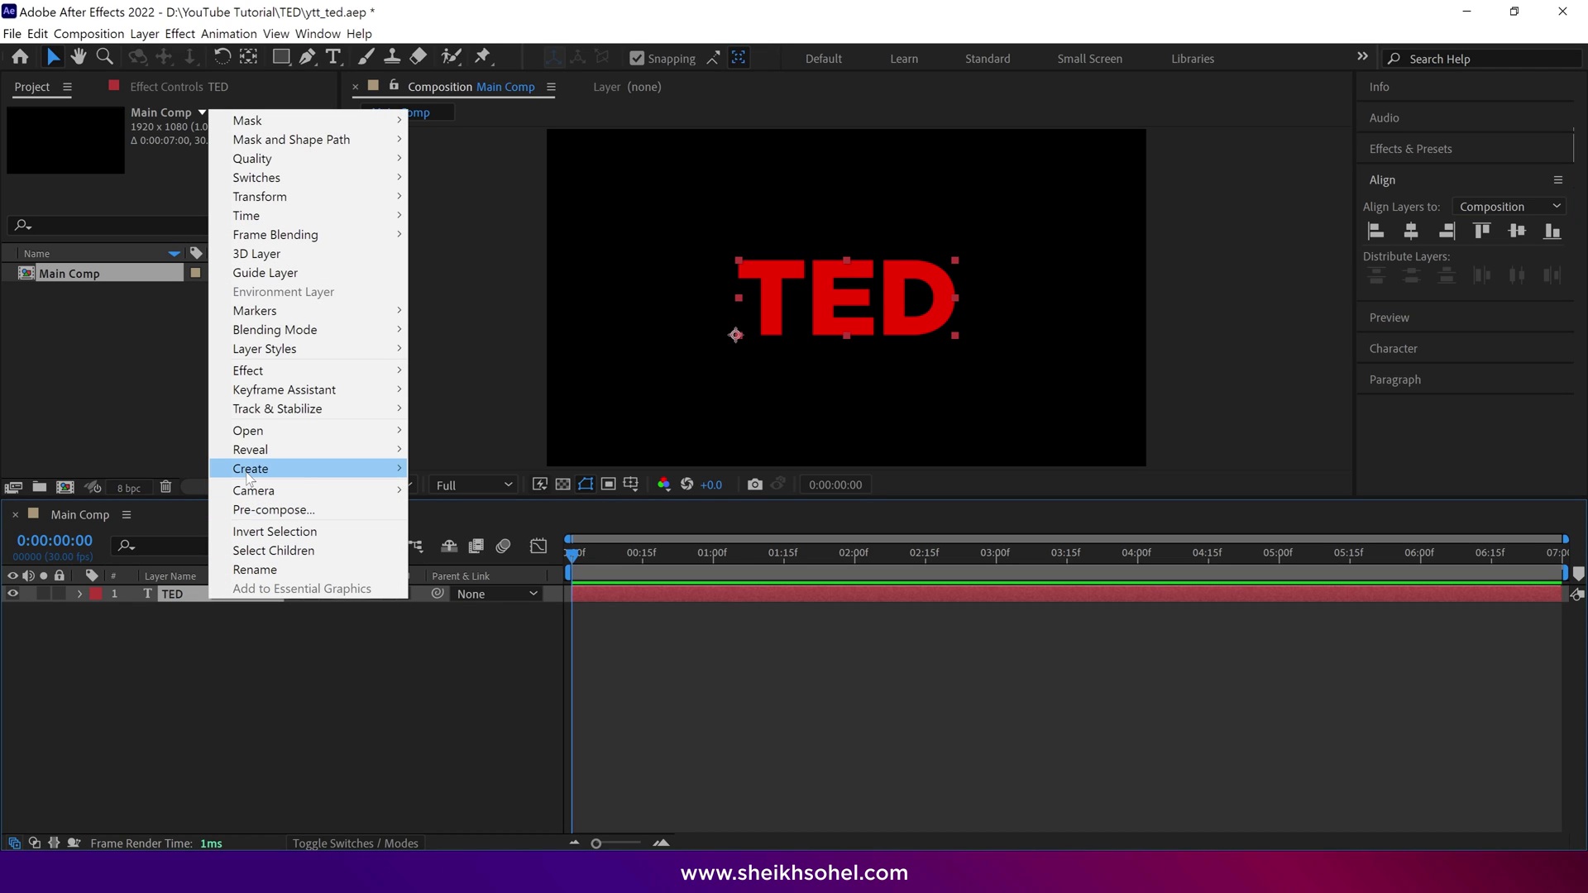
mouse_move(251, 469)
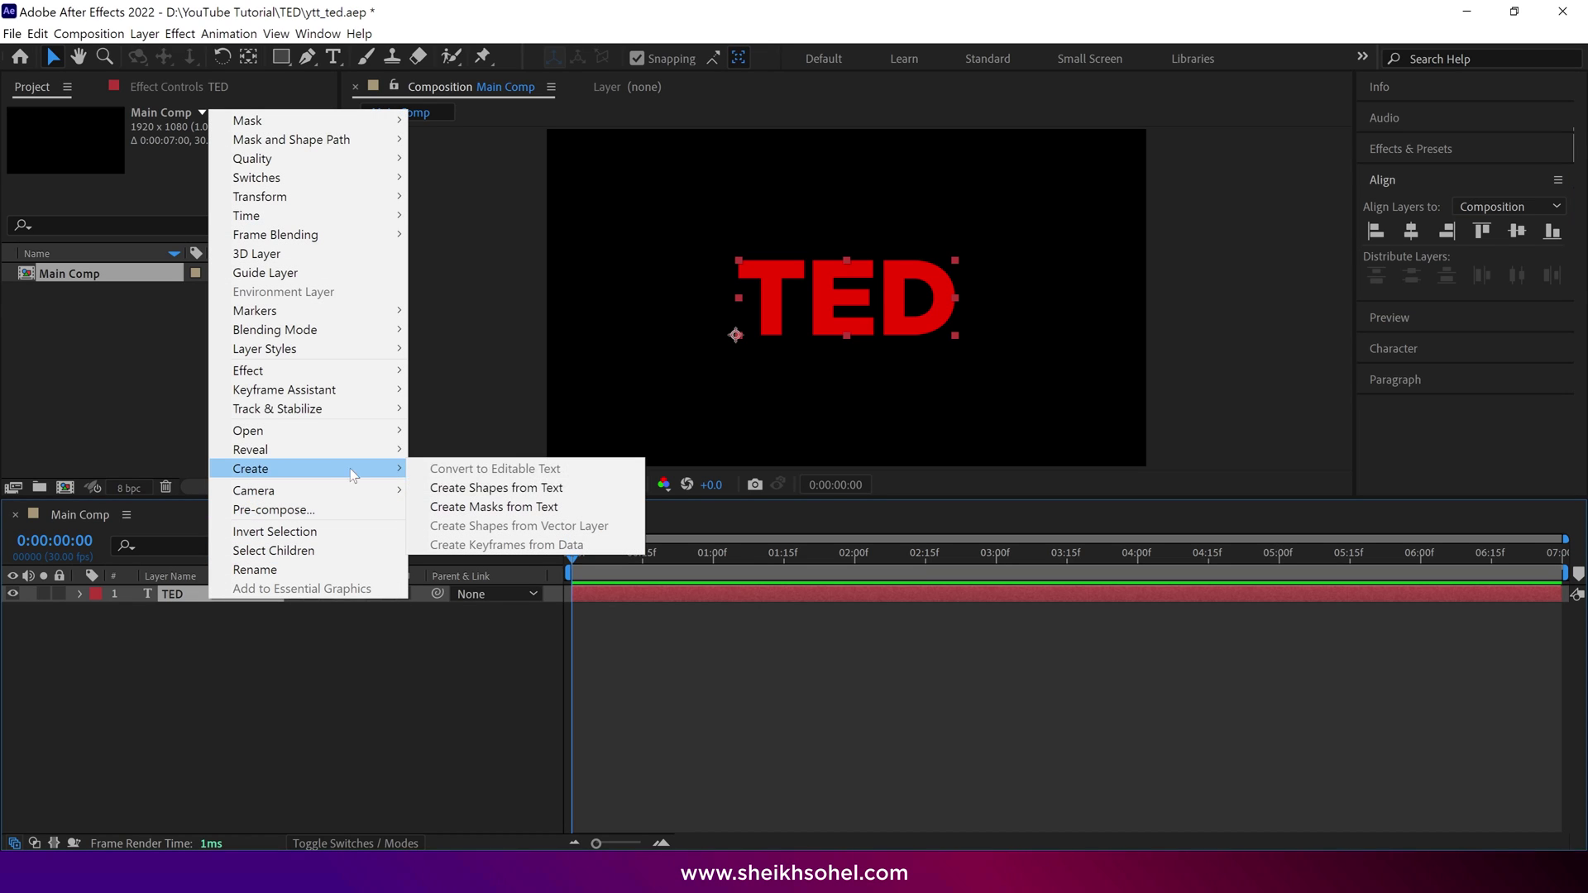
left_click(462, 494)
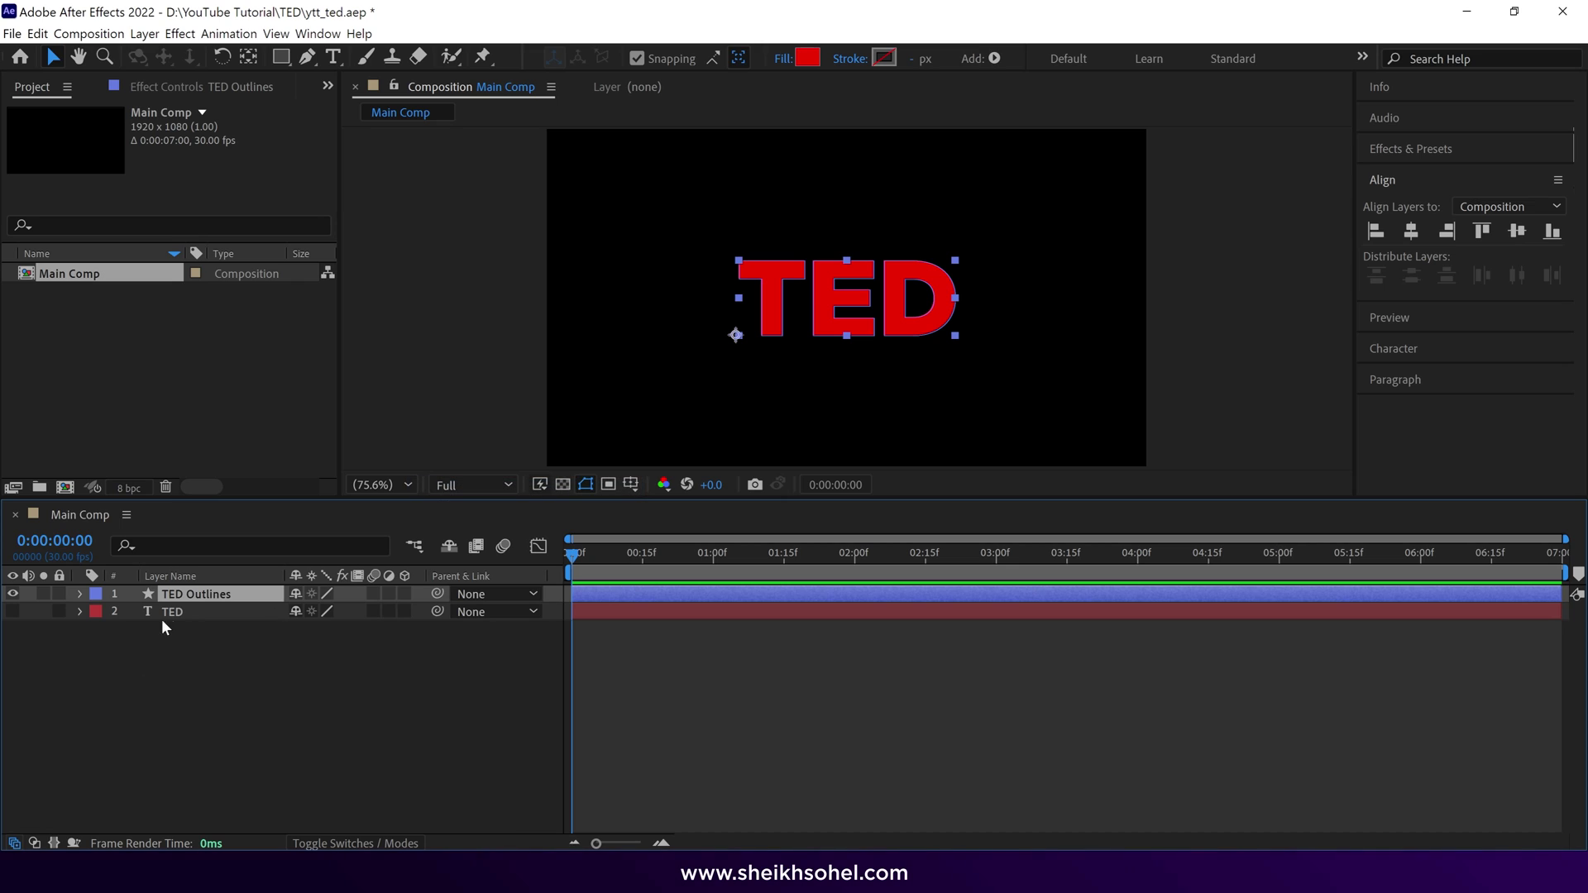
double_click(166, 611)
key("BackSpace")
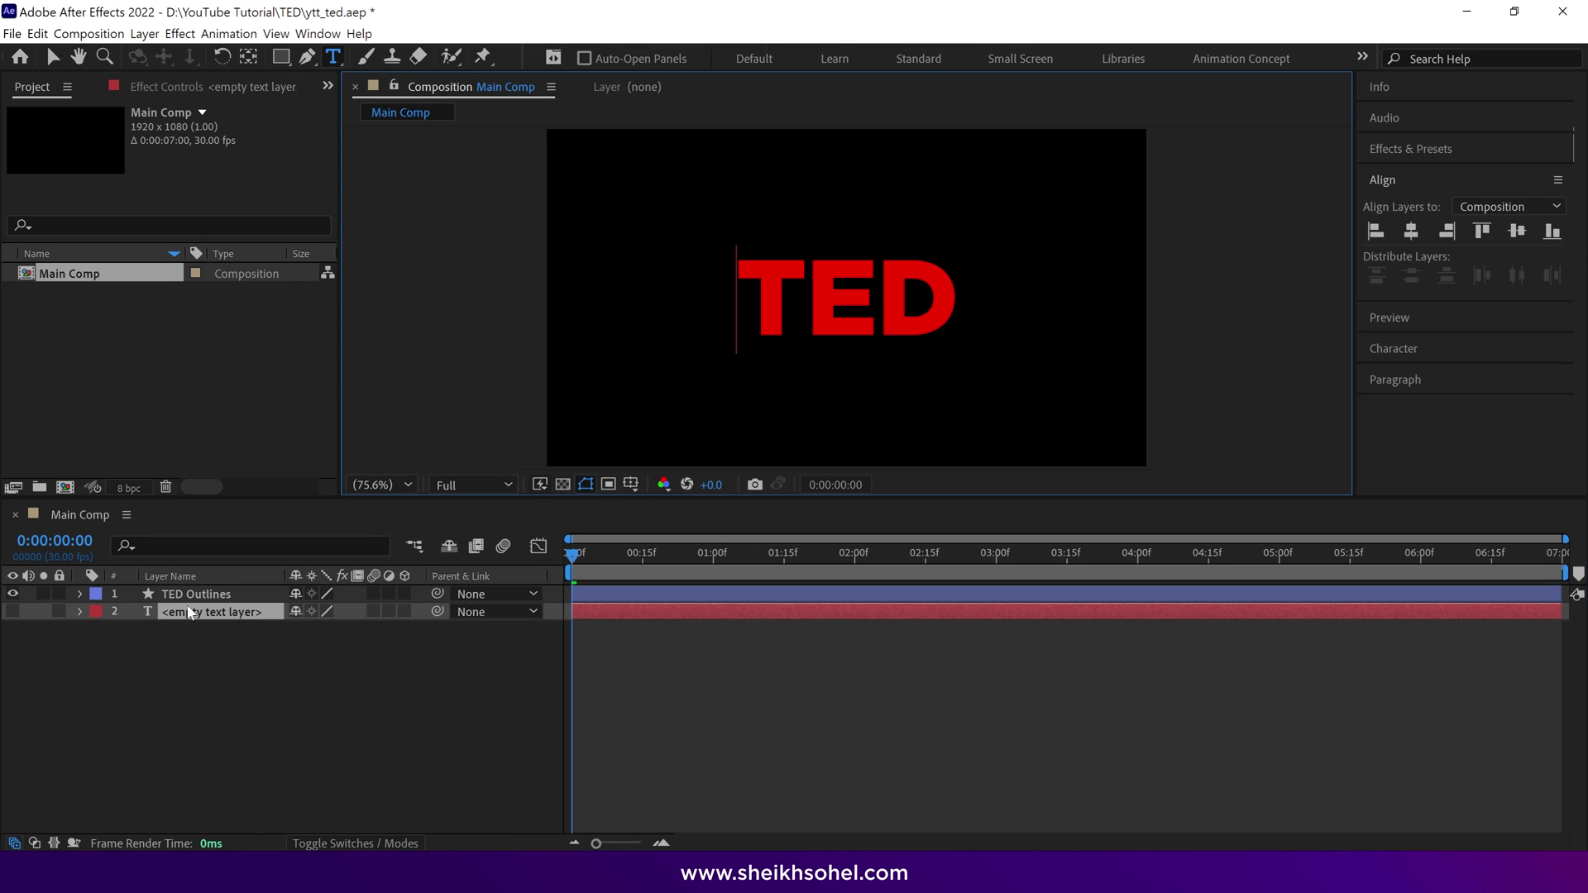
key("Delete")
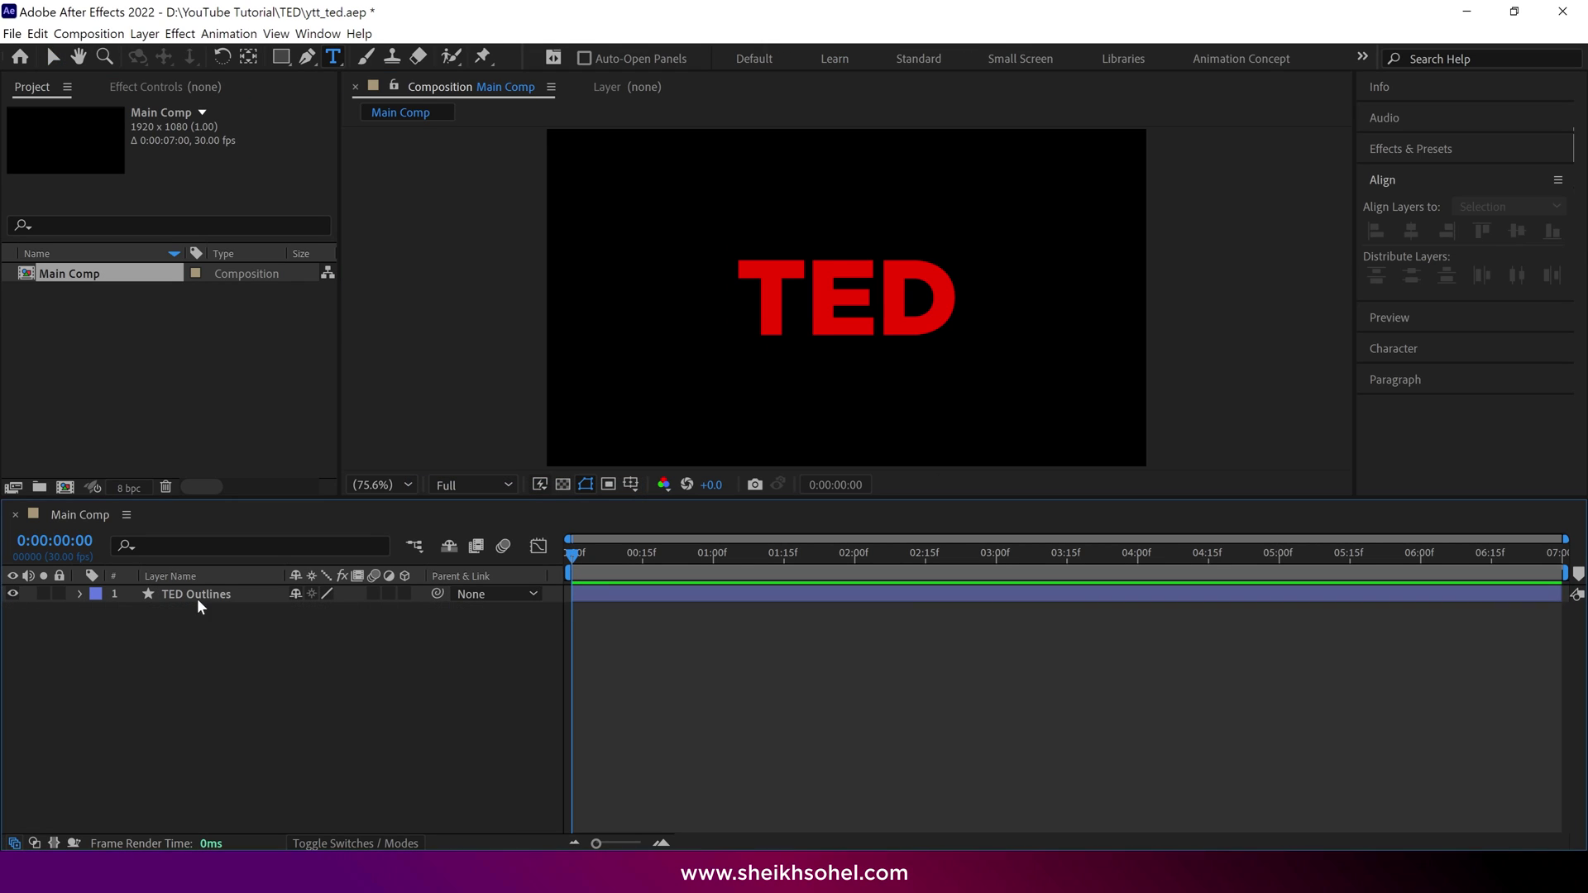
- Rename the outlines shape layer to T and duplicate it twice, naming the copies E and D
left_click(198, 595)
key("Return")
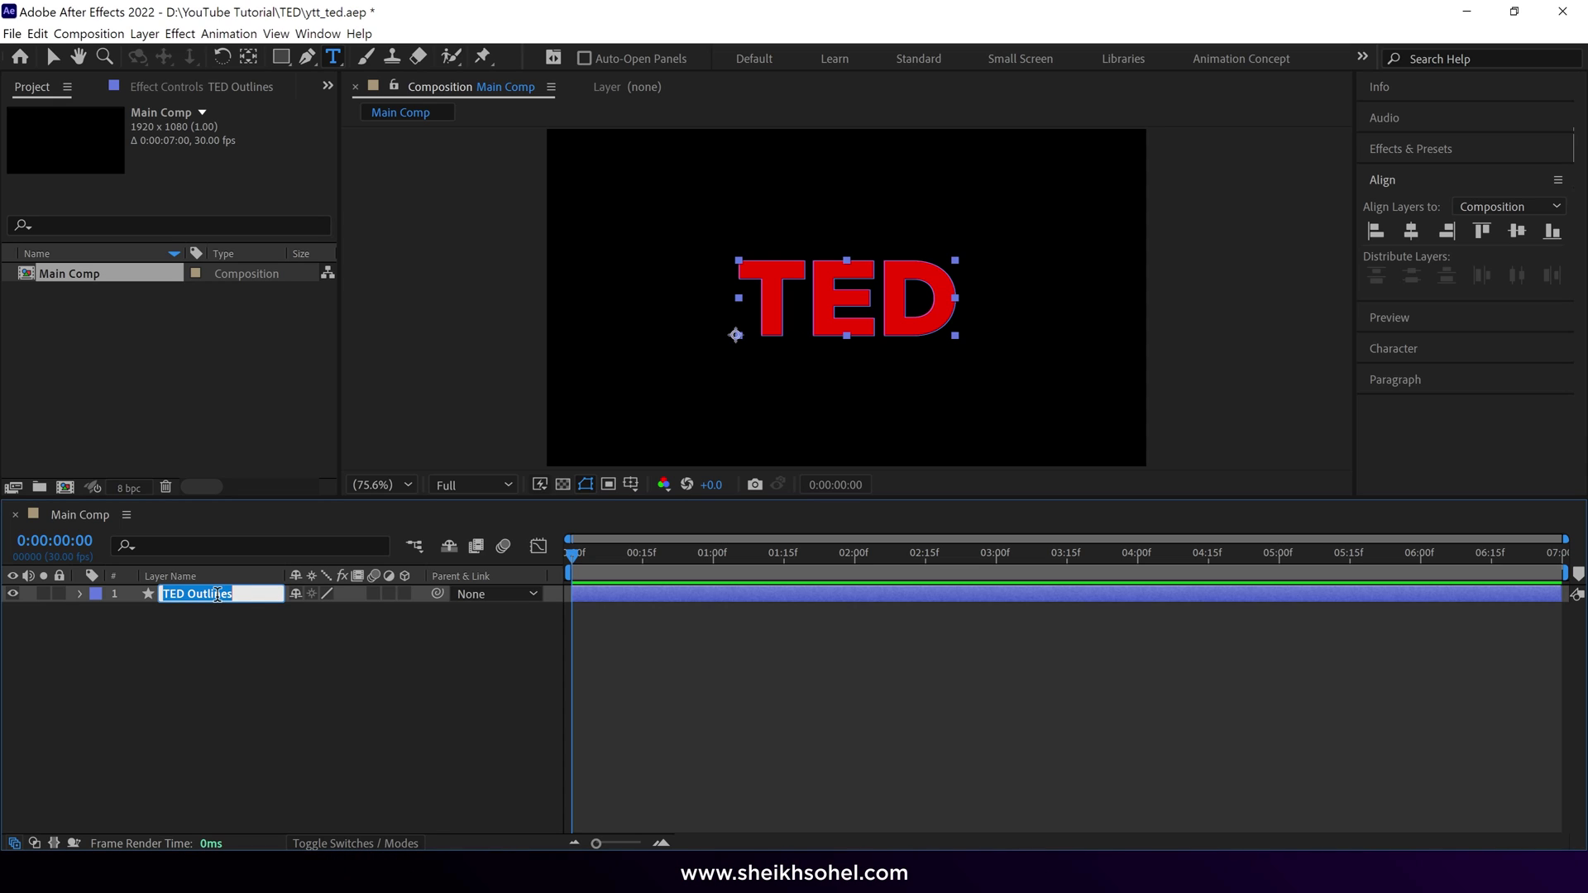
key("ctrl+d")
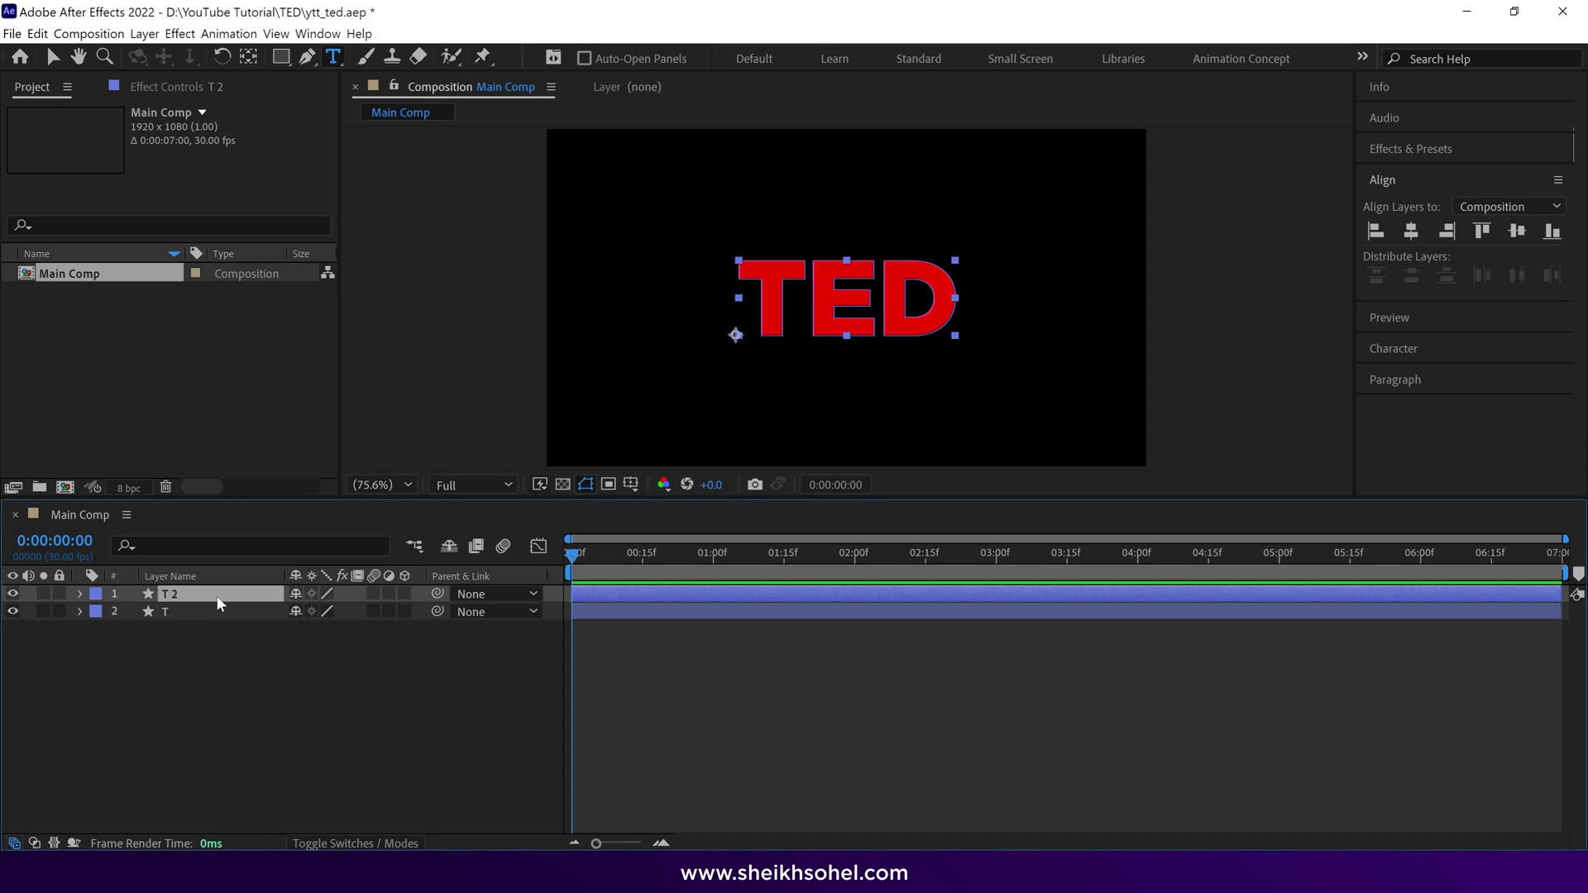
left_click(217, 594)
type("E")
key("Return")
key("ctrl+d")
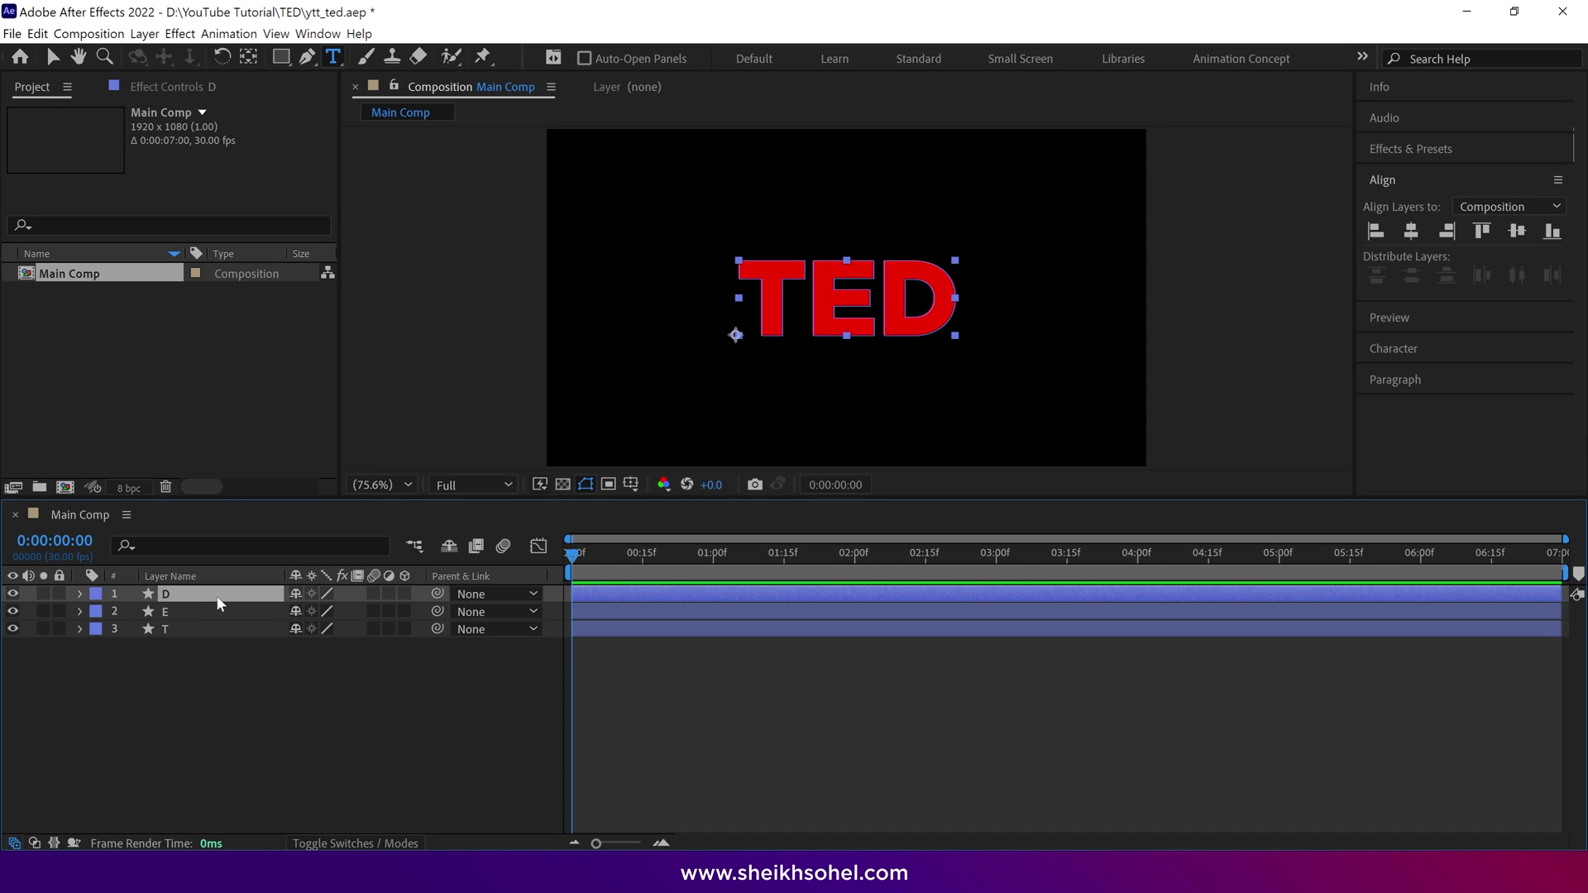
- Delete the E and D groups from the contents of layer T and check the layer in solo view
left_click(79, 630)
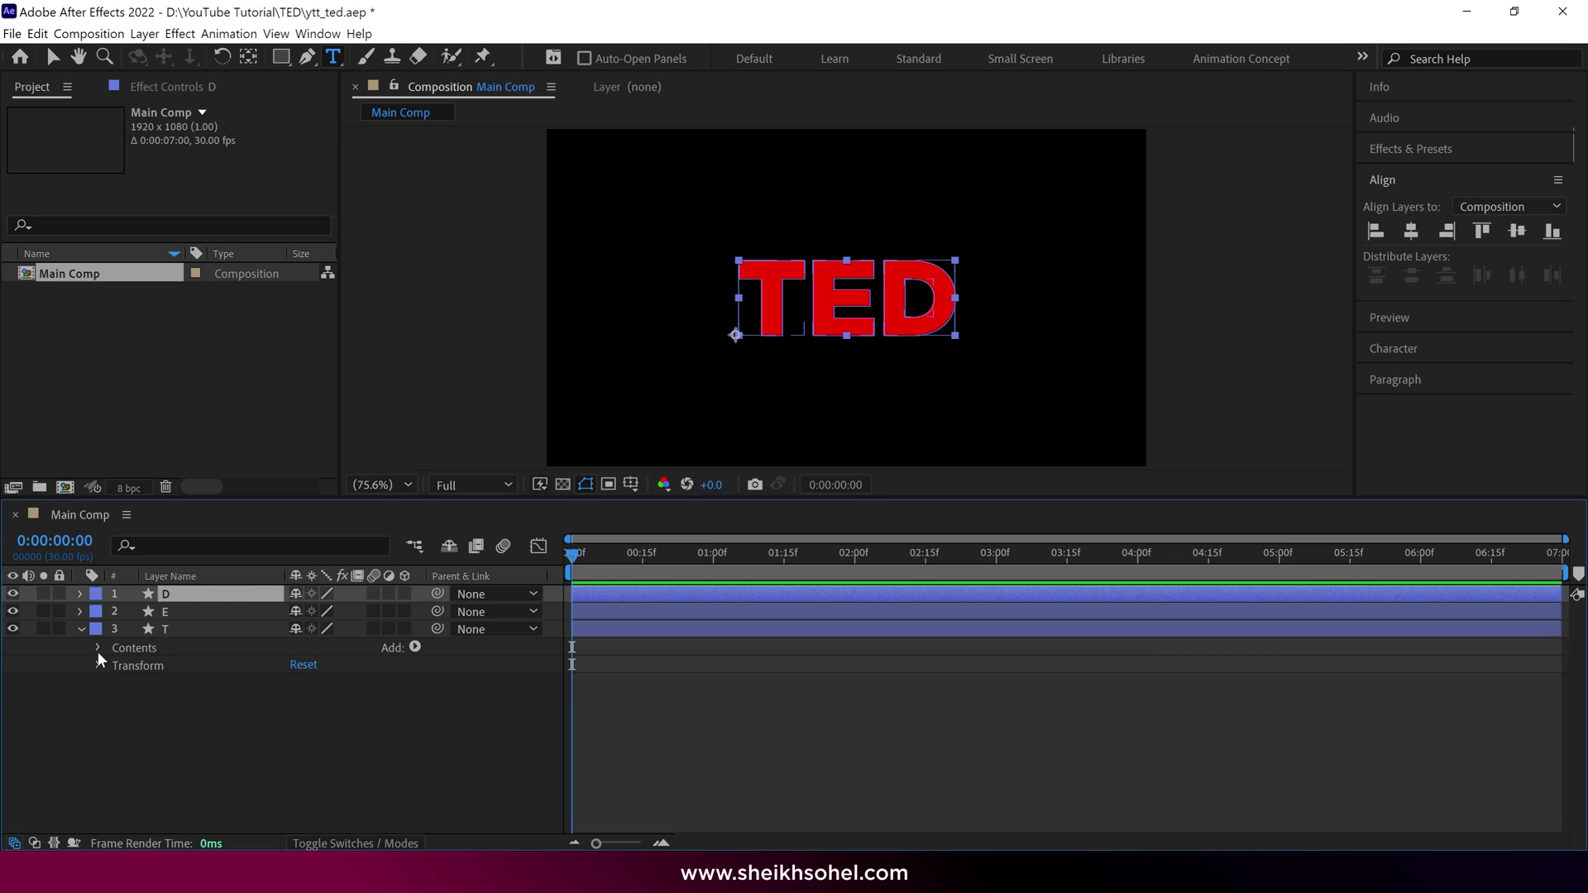
left_click(97, 648)
left_click(149, 680)
left_click(141, 693, "shift")
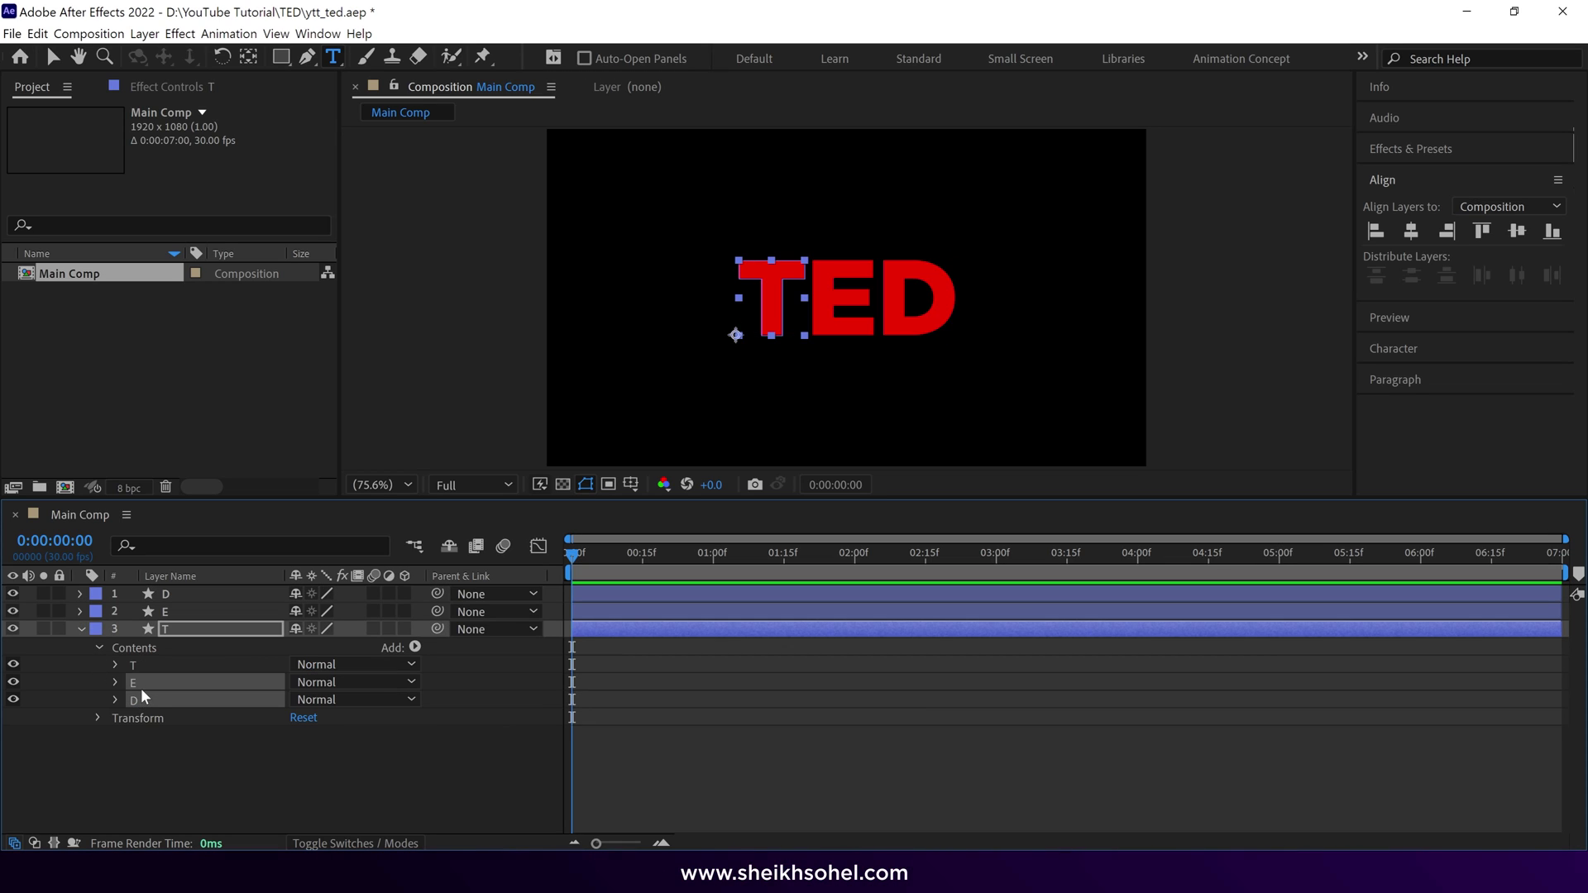
key("Delete")
left_click(43, 629)
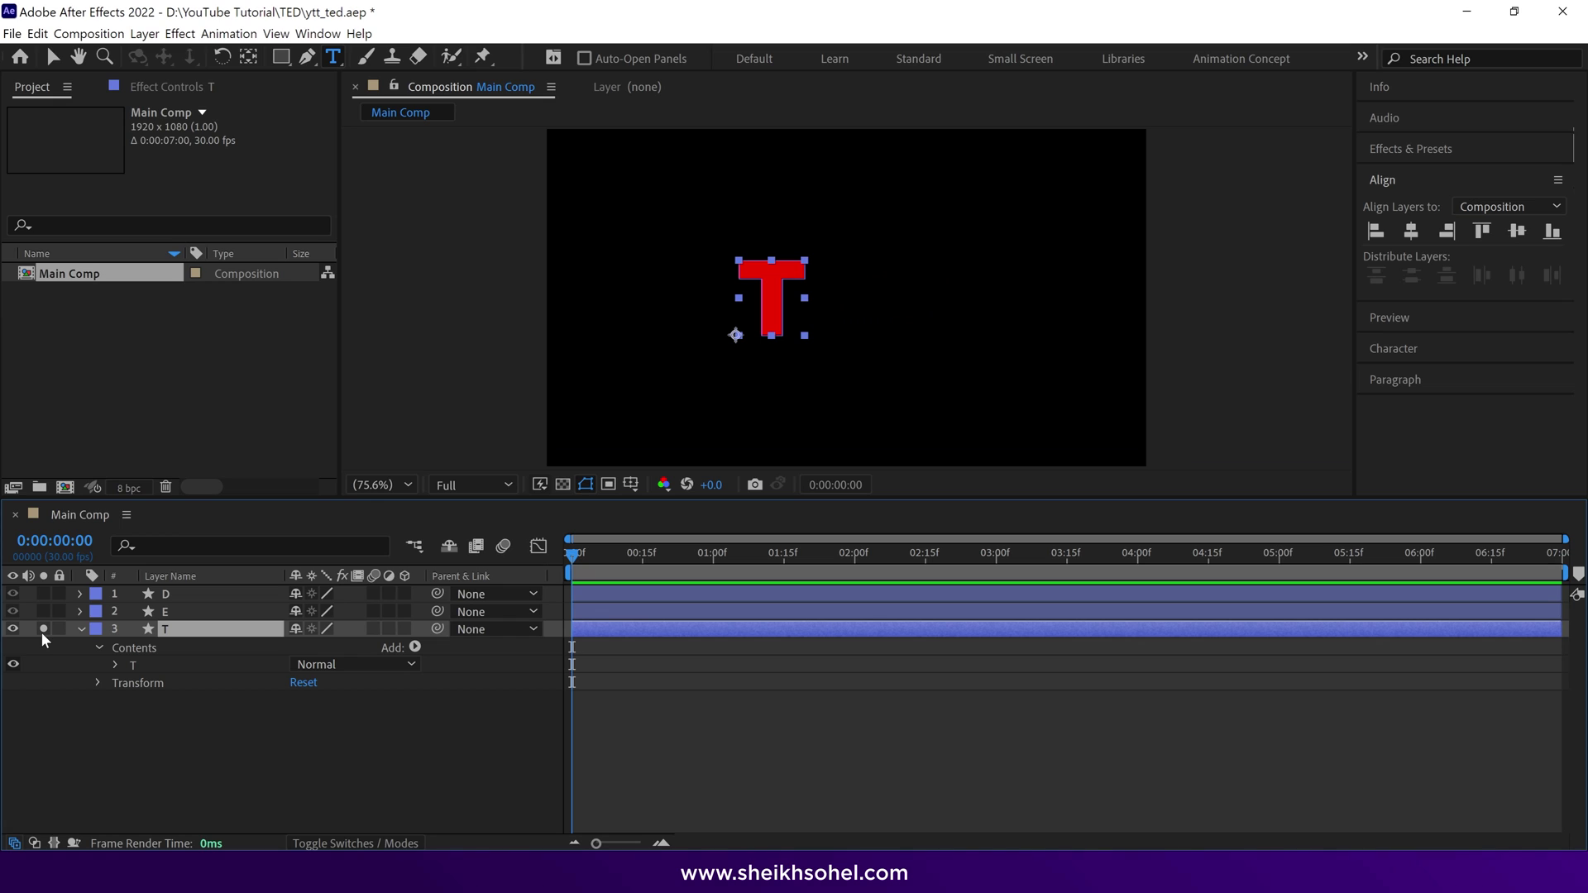
left_click(43, 629)
- Delete the T and D groups from the contents of layer E
left_click(63, 612)
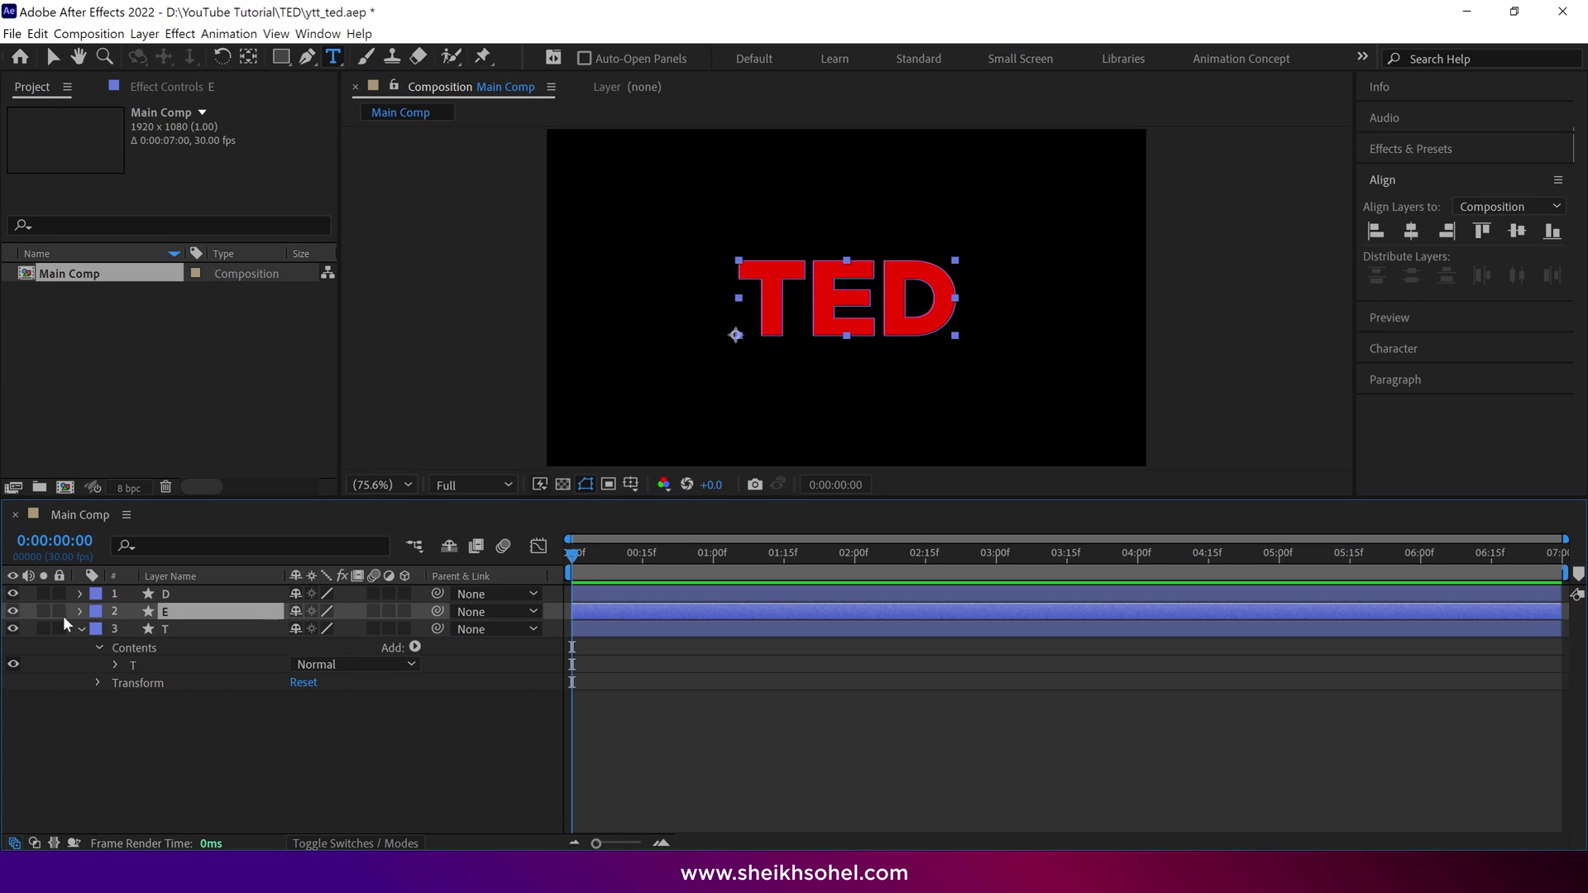
left_click(79, 611)
left_click(99, 631)
left_click(147, 652)
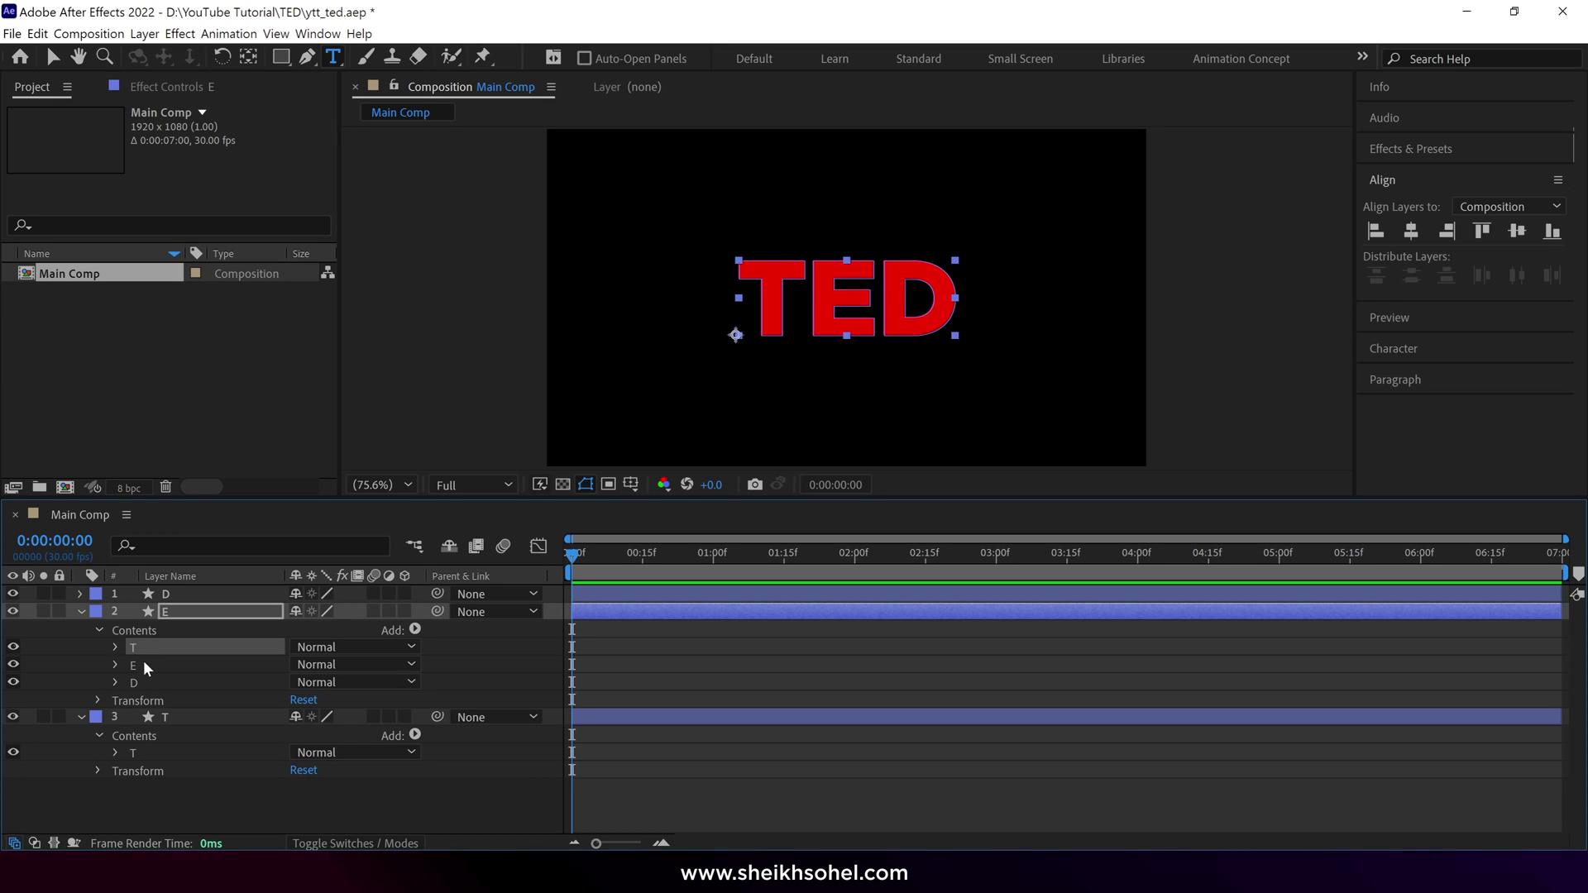
left_click(137, 680, "ctrl")
key("Delete")
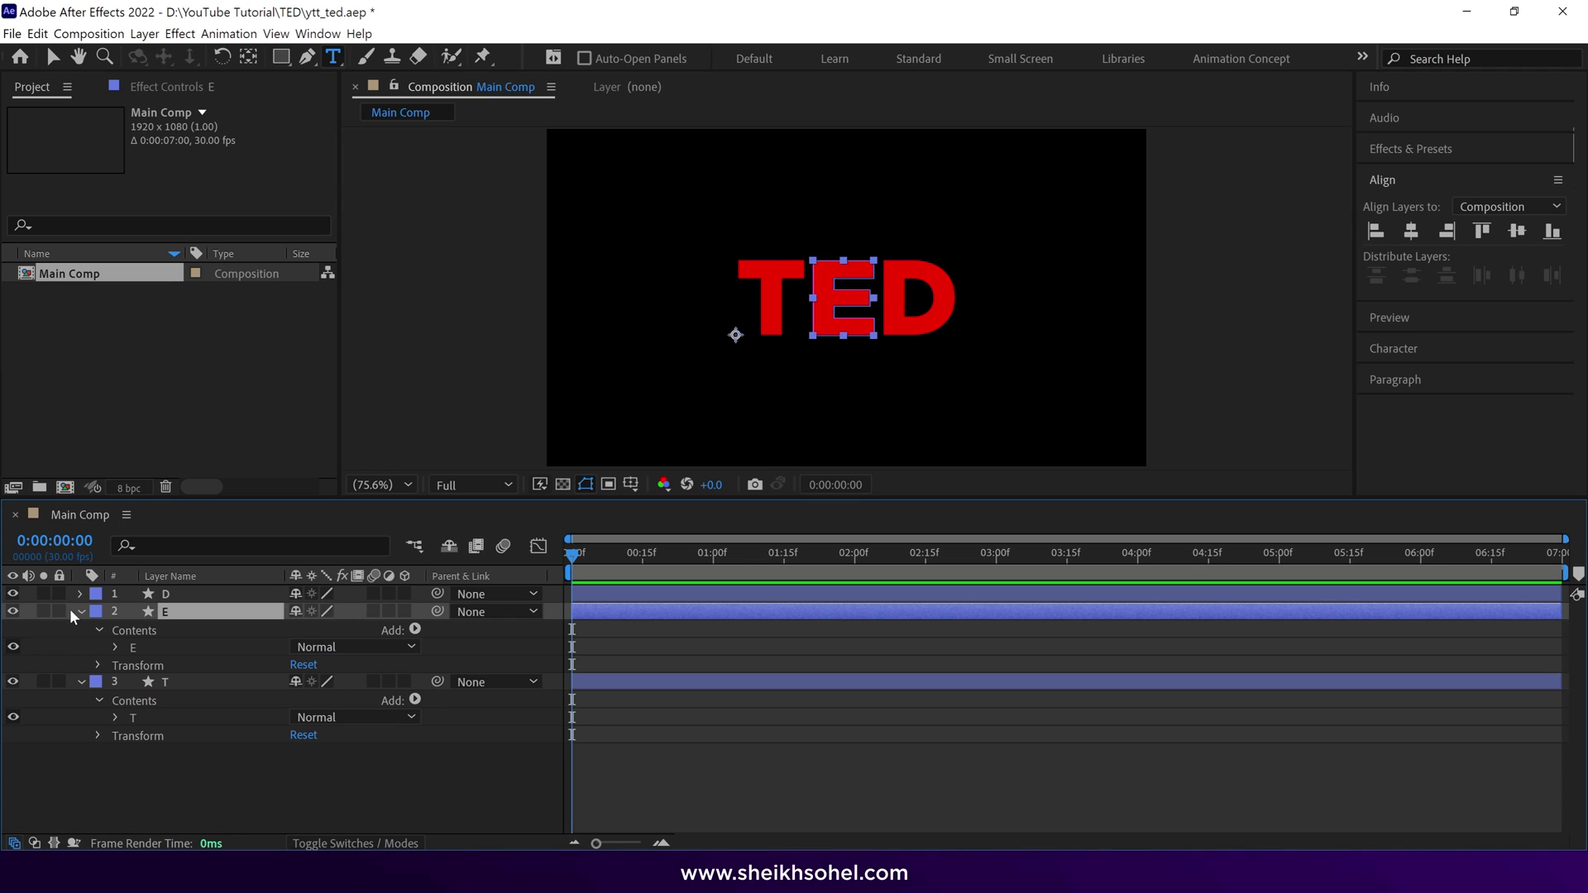
- Delete the T and E groups from the contents of layer D and collapse all three layers
left_click(80, 594)
left_click(98, 612)
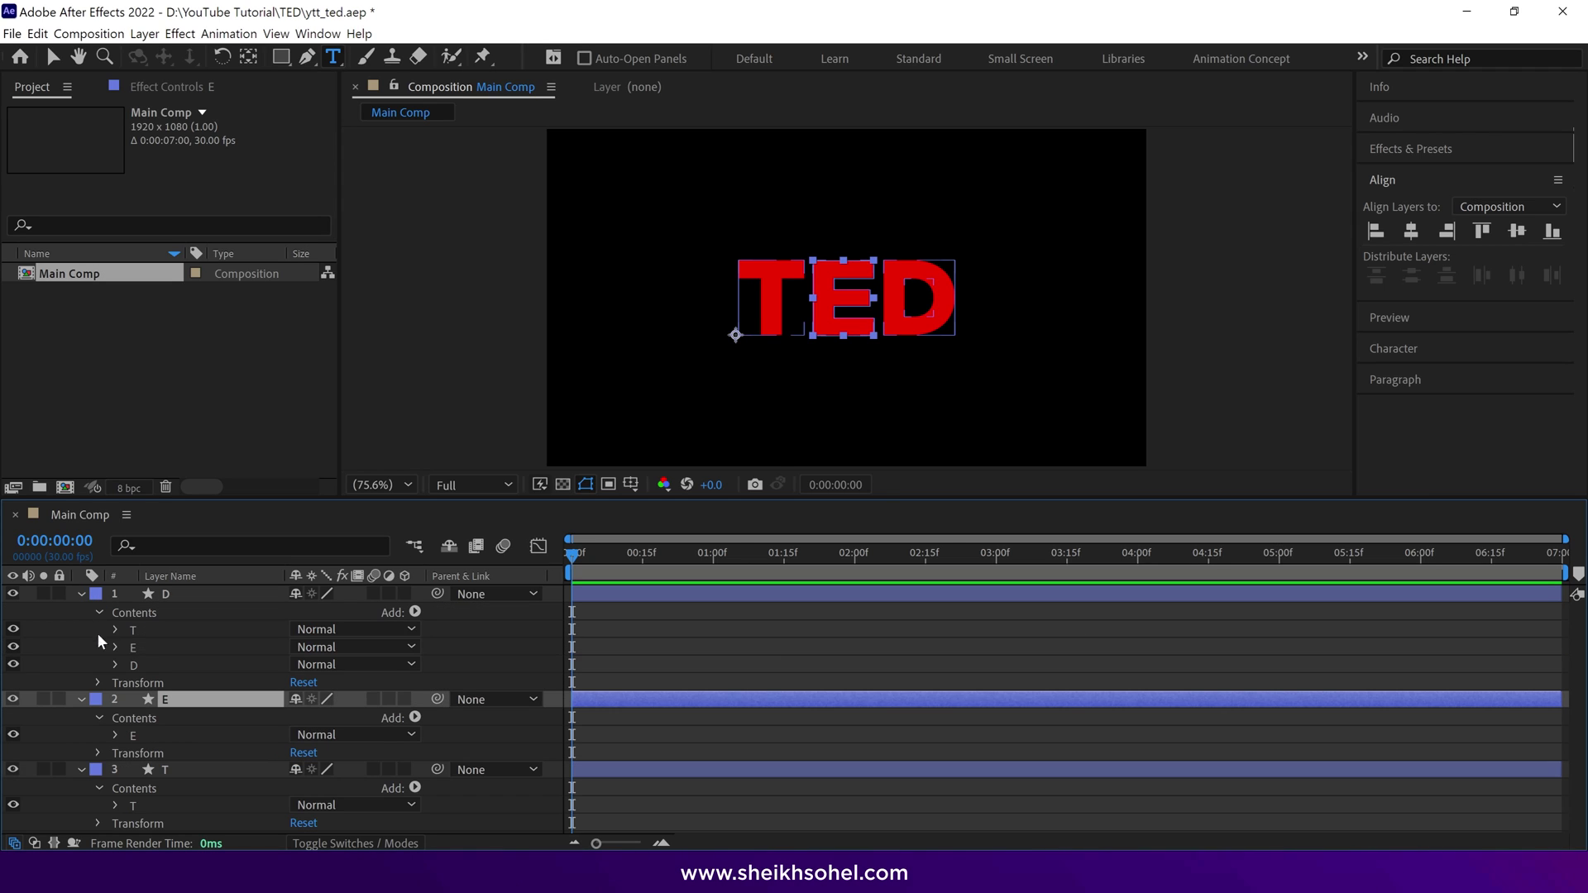
left_click(146, 631)
left_click(137, 646, "ctrl")
key("Delete")
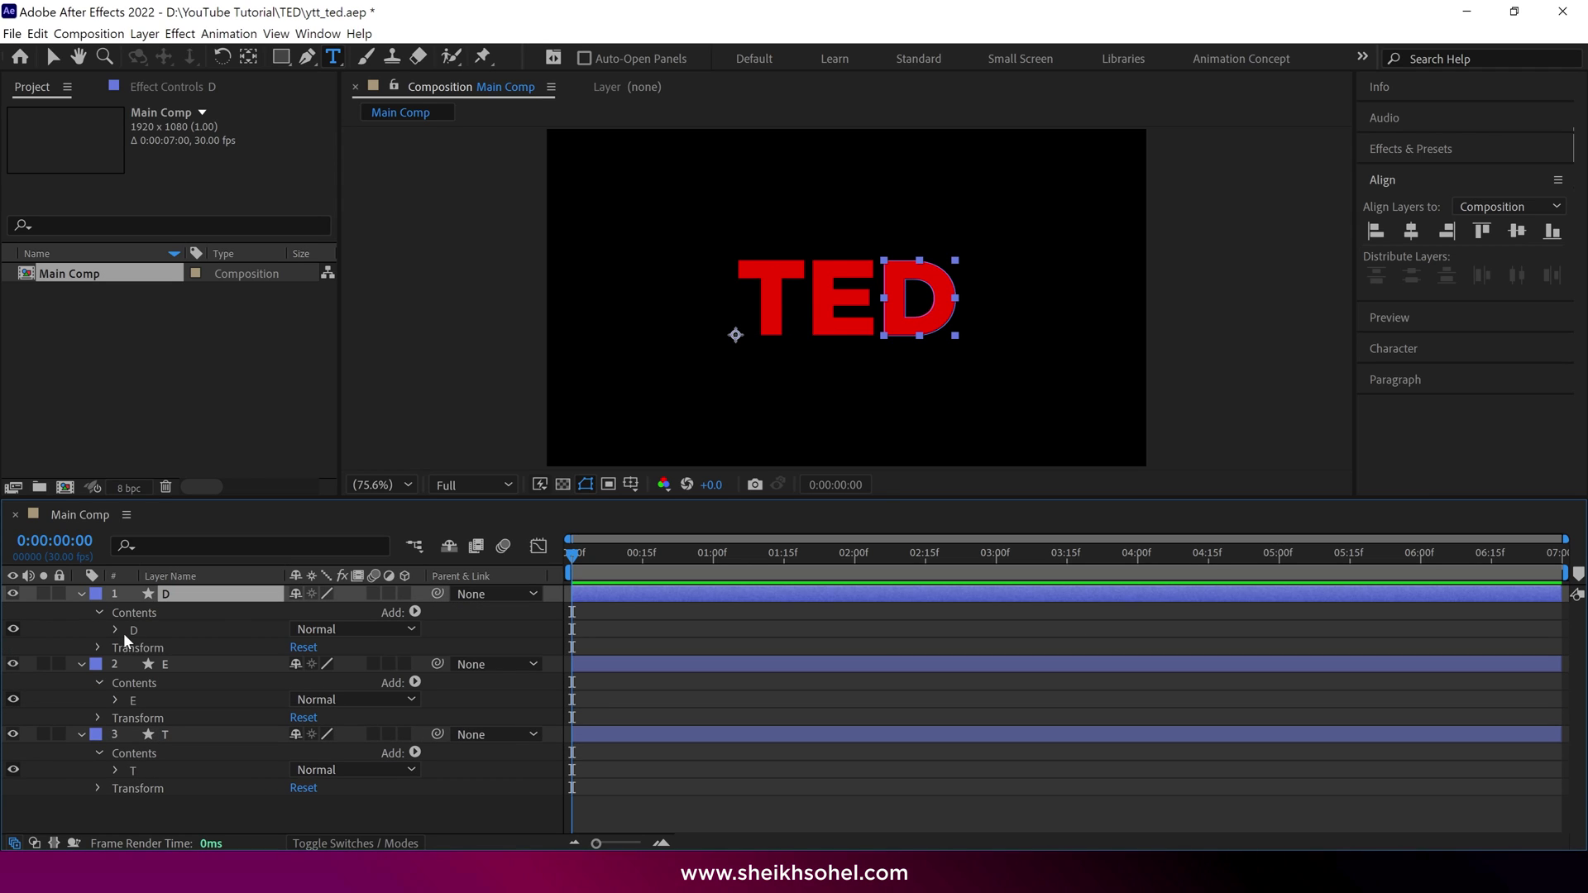
key("ctrl+a")
key("ctrl+grave")
left_click(238, 666)
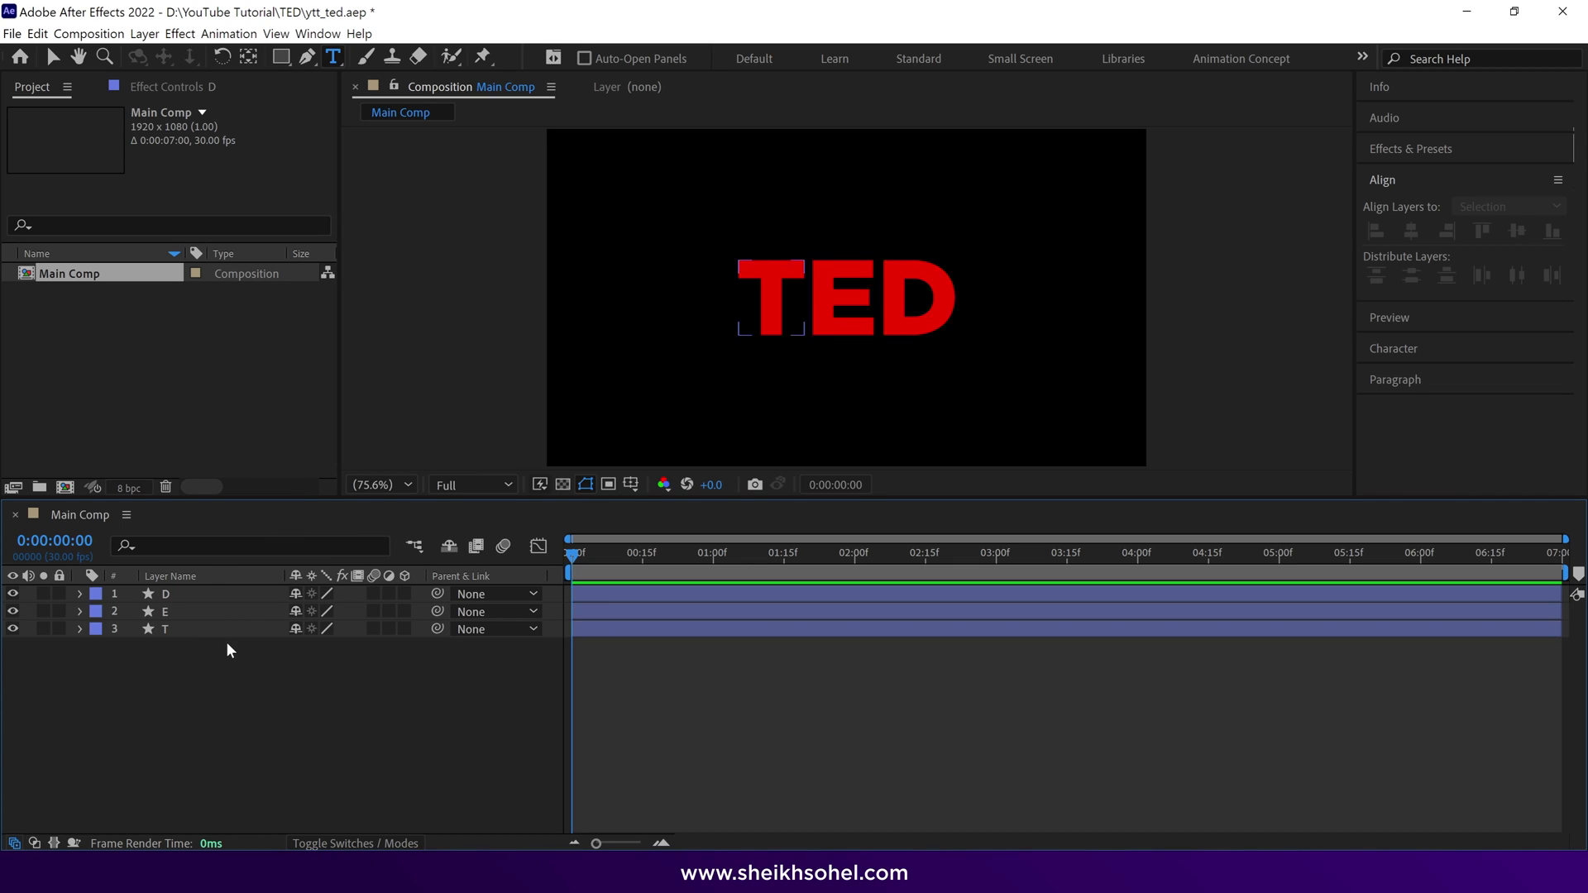
- Keyframe the opacity of layers D, E and T from 100% at 0:00:00:00 to 0% at 0:00:00:21 and preview the fade
left_click_drag(232, 646, 232, 595)
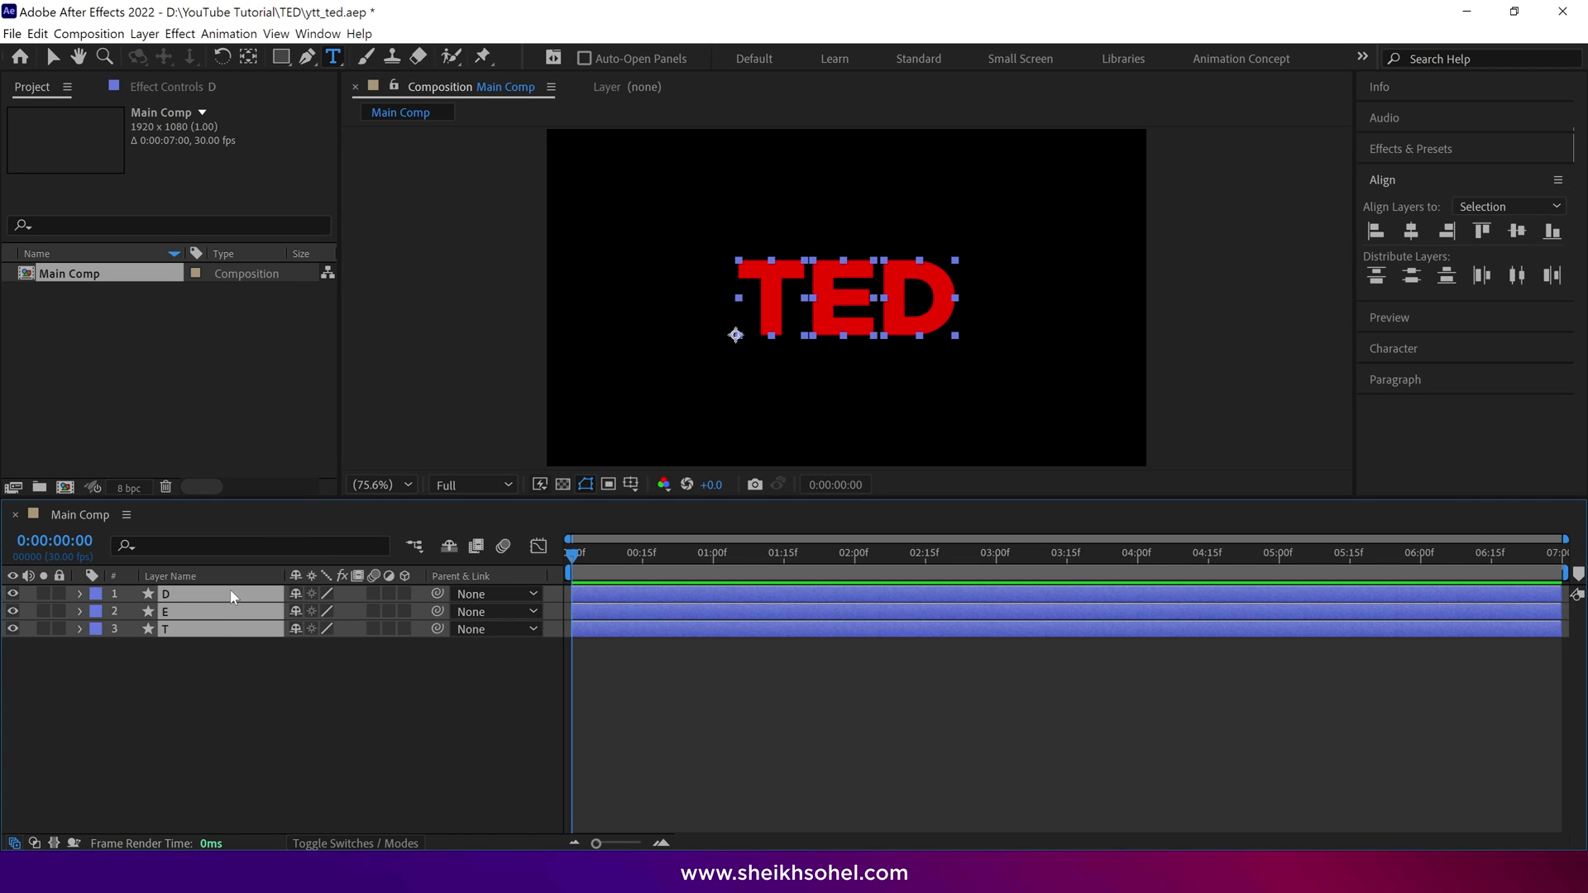
key("t")
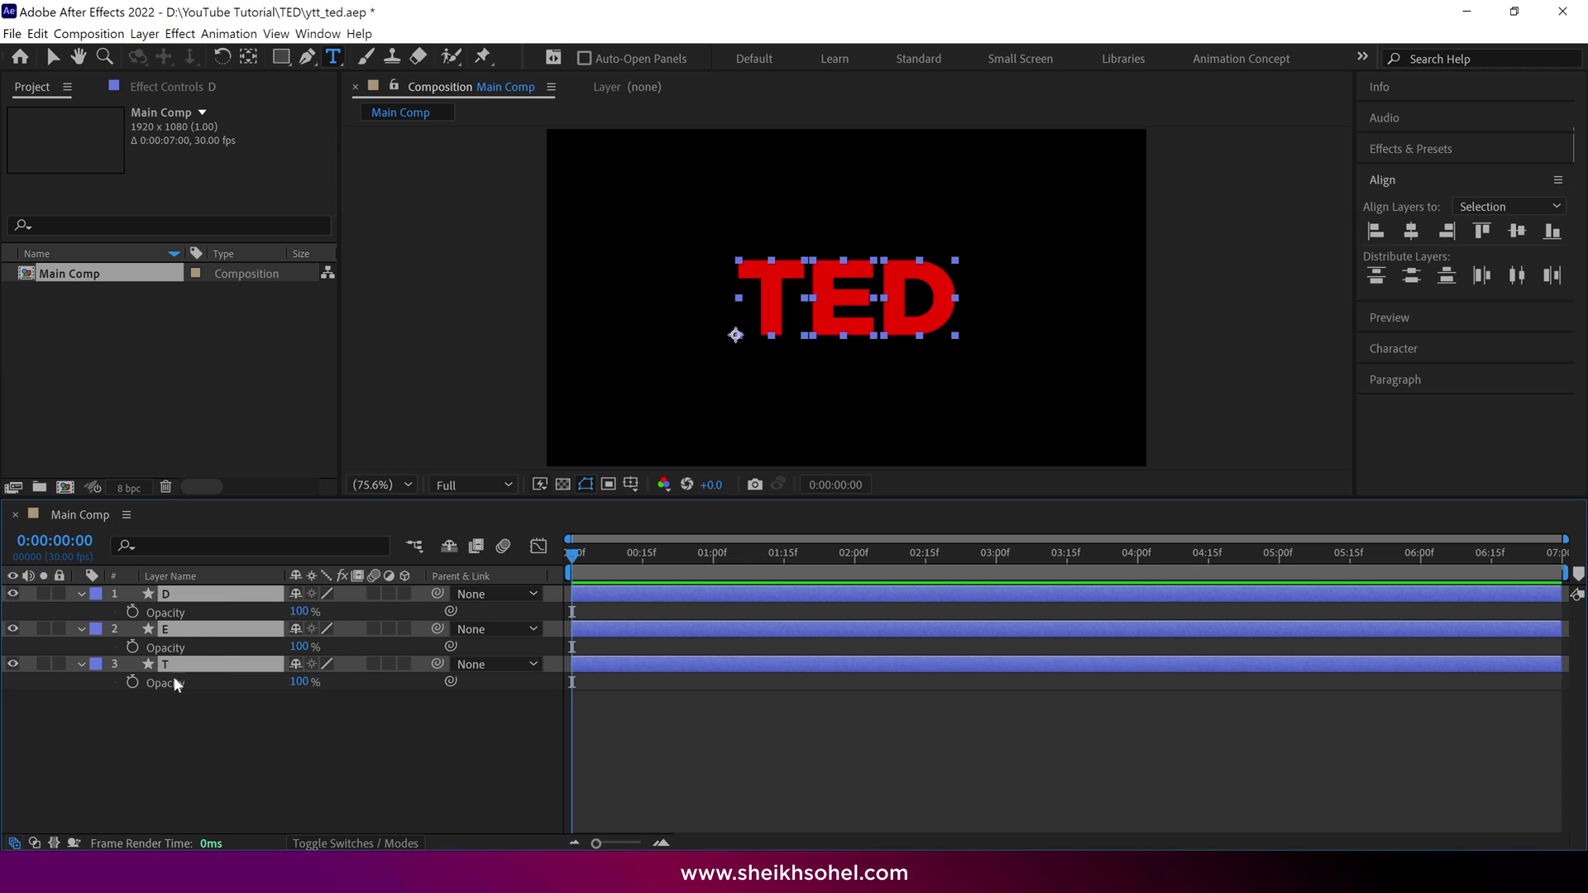
left_click(135, 611)
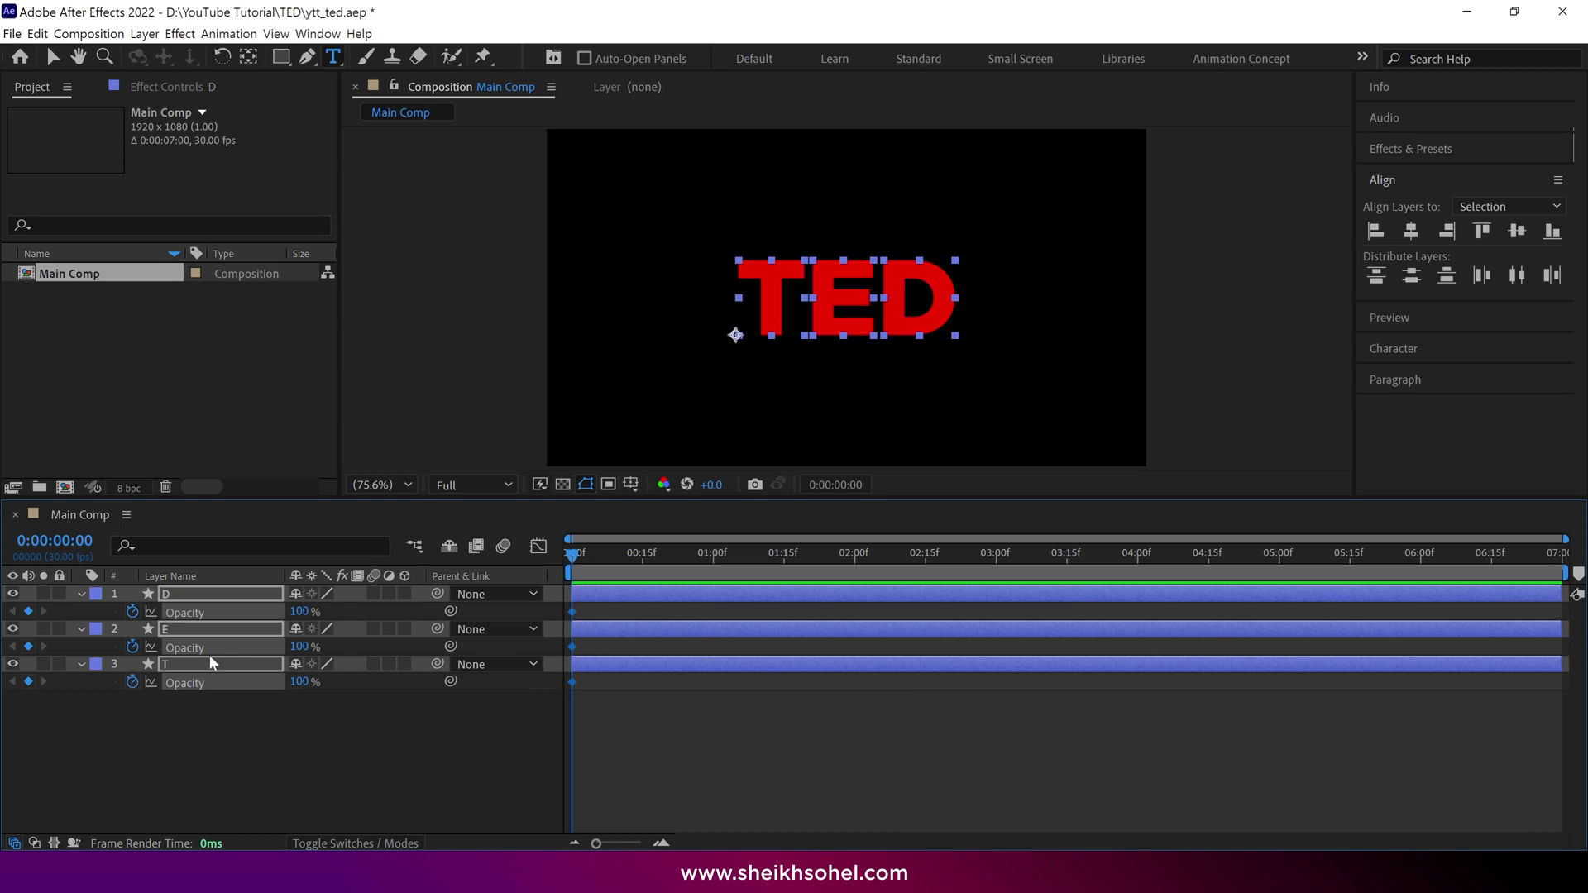
left_click(670, 559)
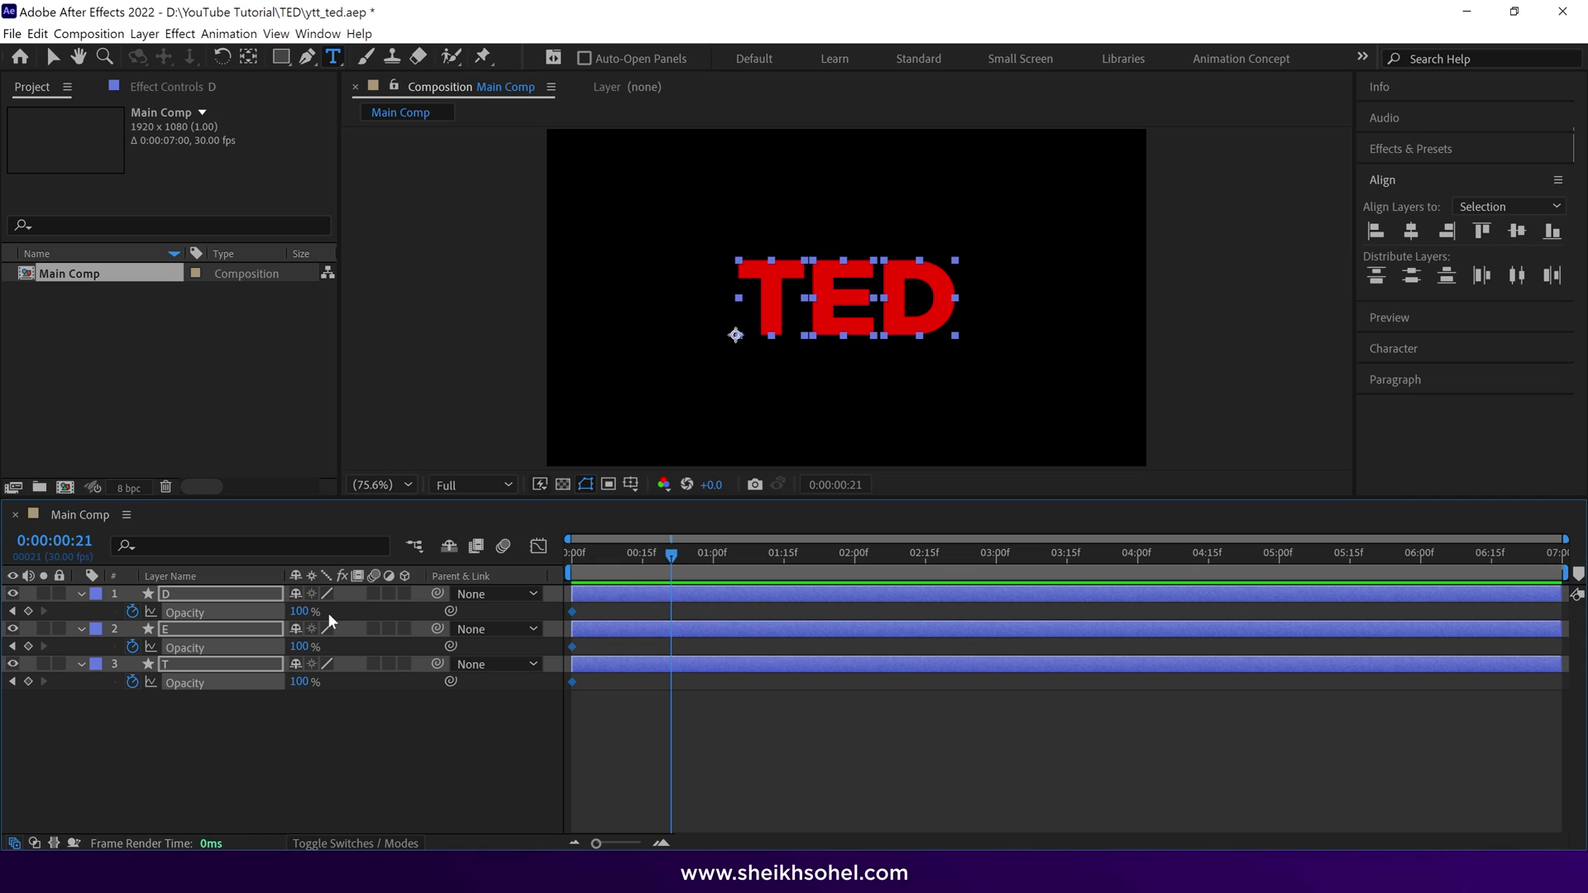
left_click_drag(305, 612, 65, 595)
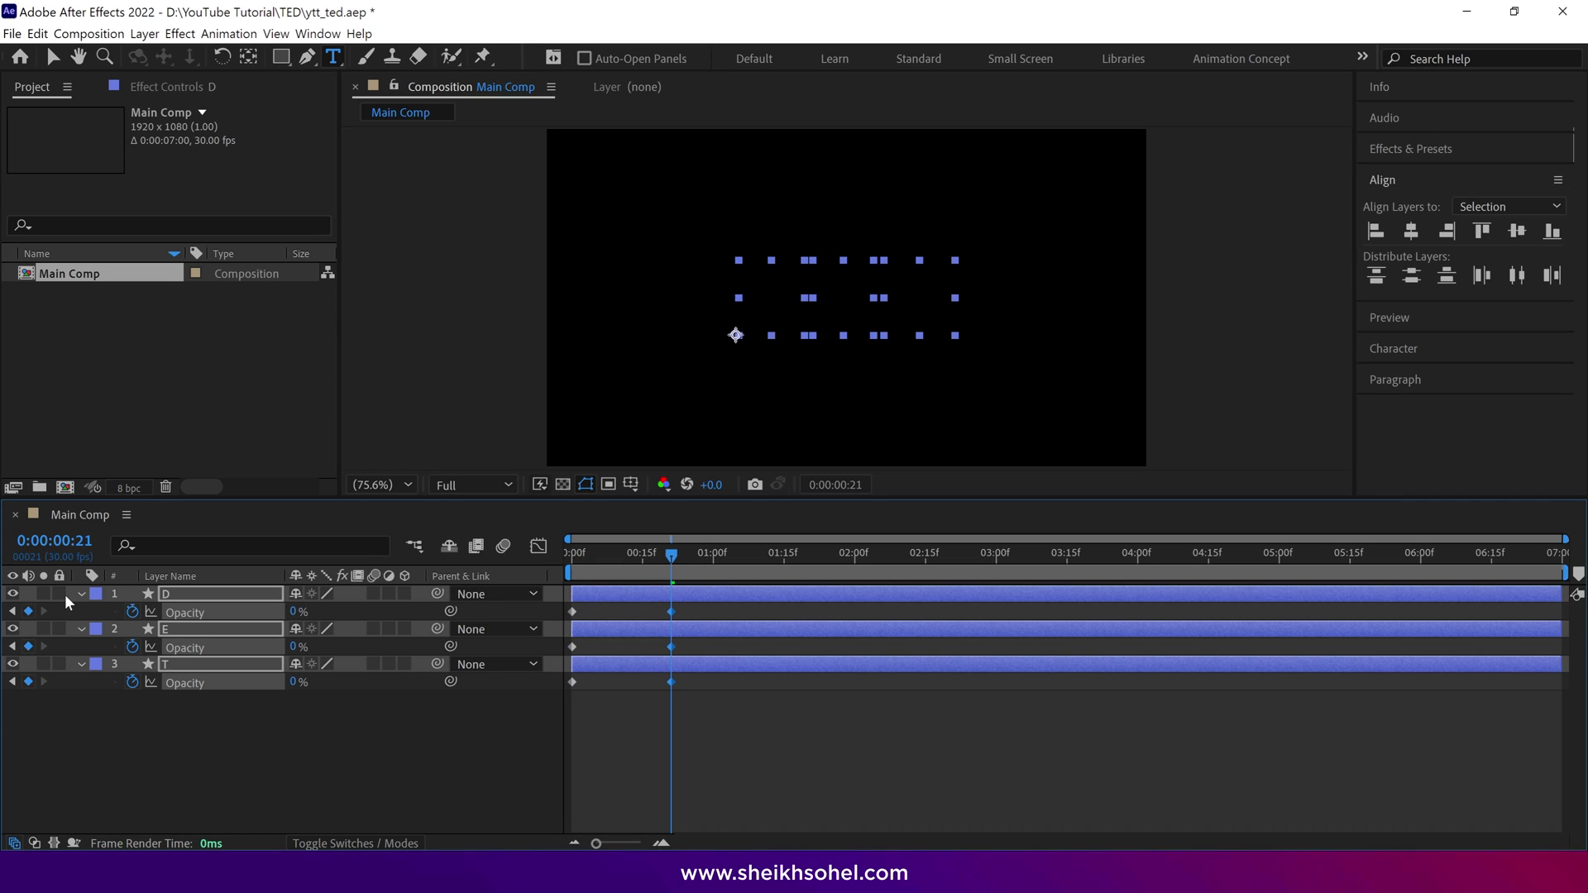
key("Home")
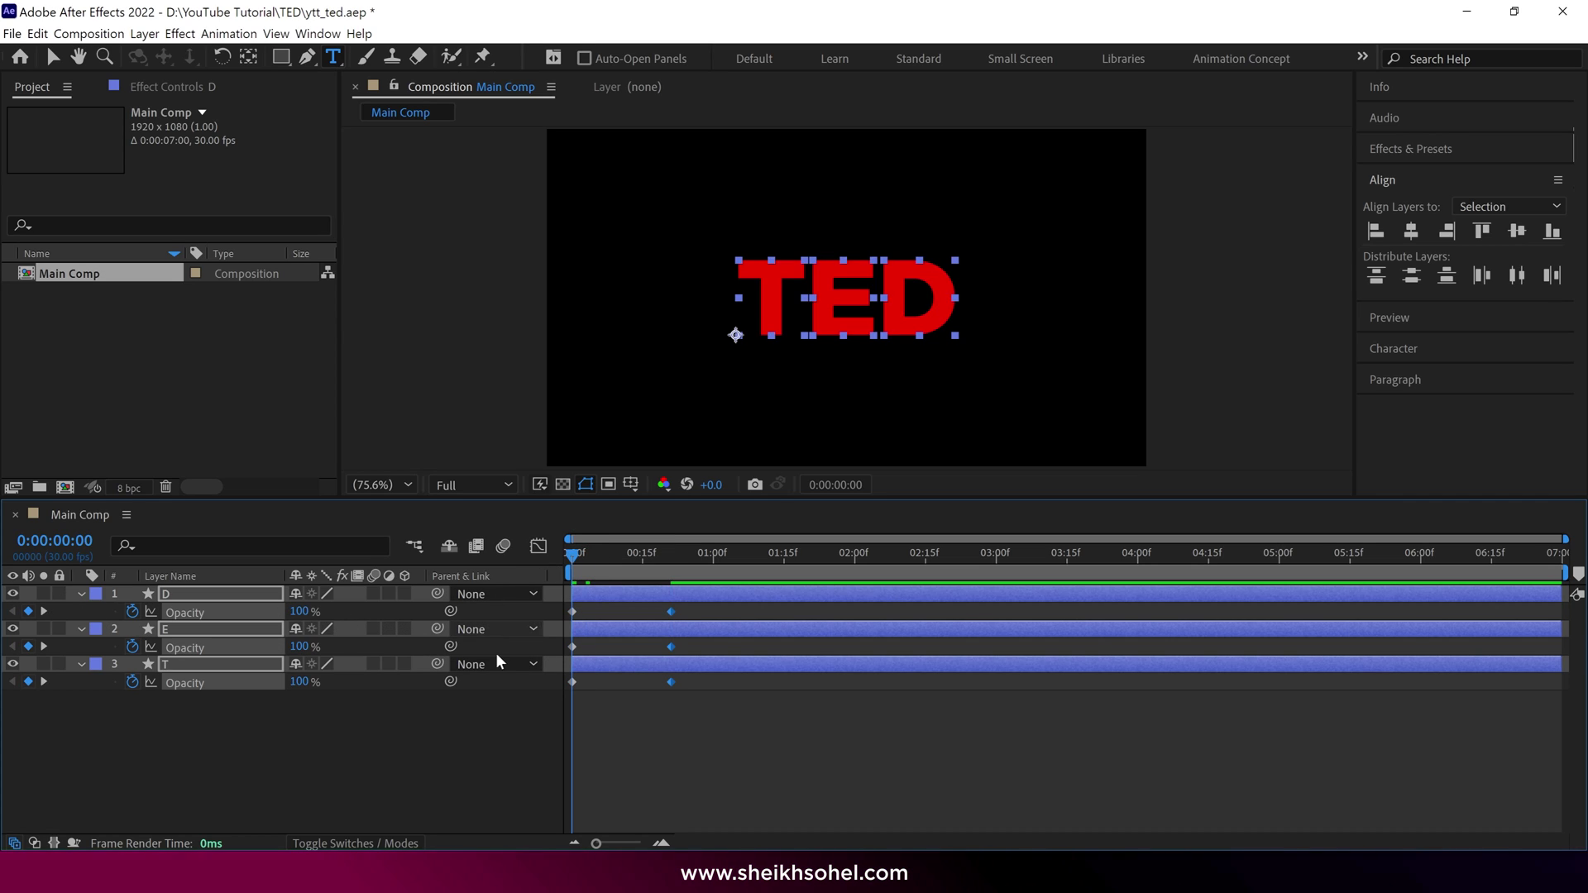
key("space")
left_click(512, 708)
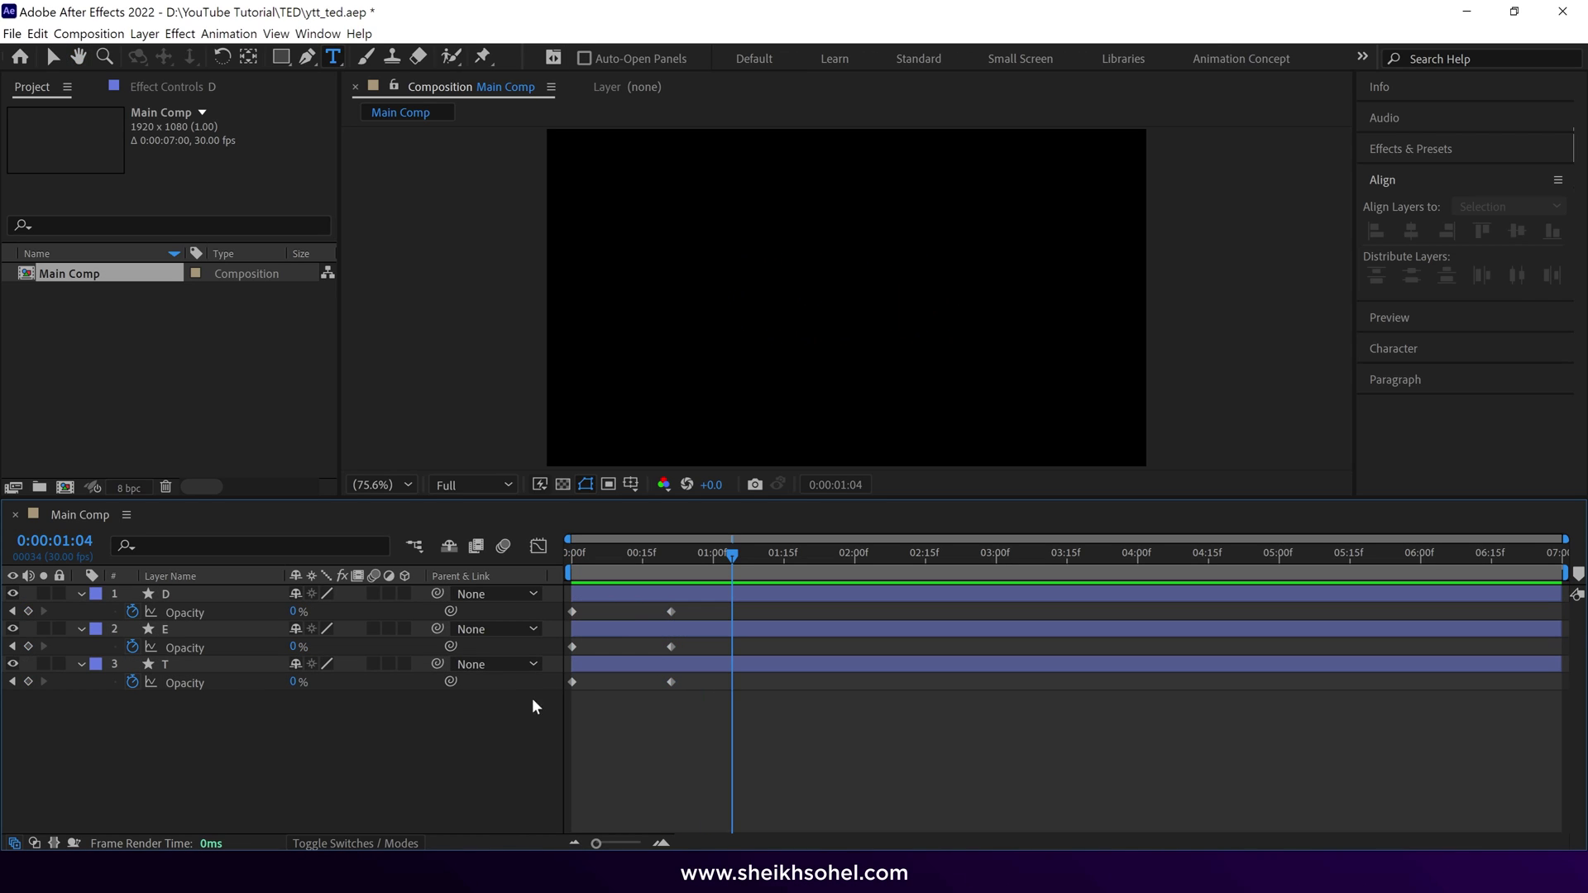
- Delay the opacity keyframes of layers D and T by about 7 frames relative to layer E and preview the staggered fade
left_click(608, 593)
left_click(594, 668, "ctrl")
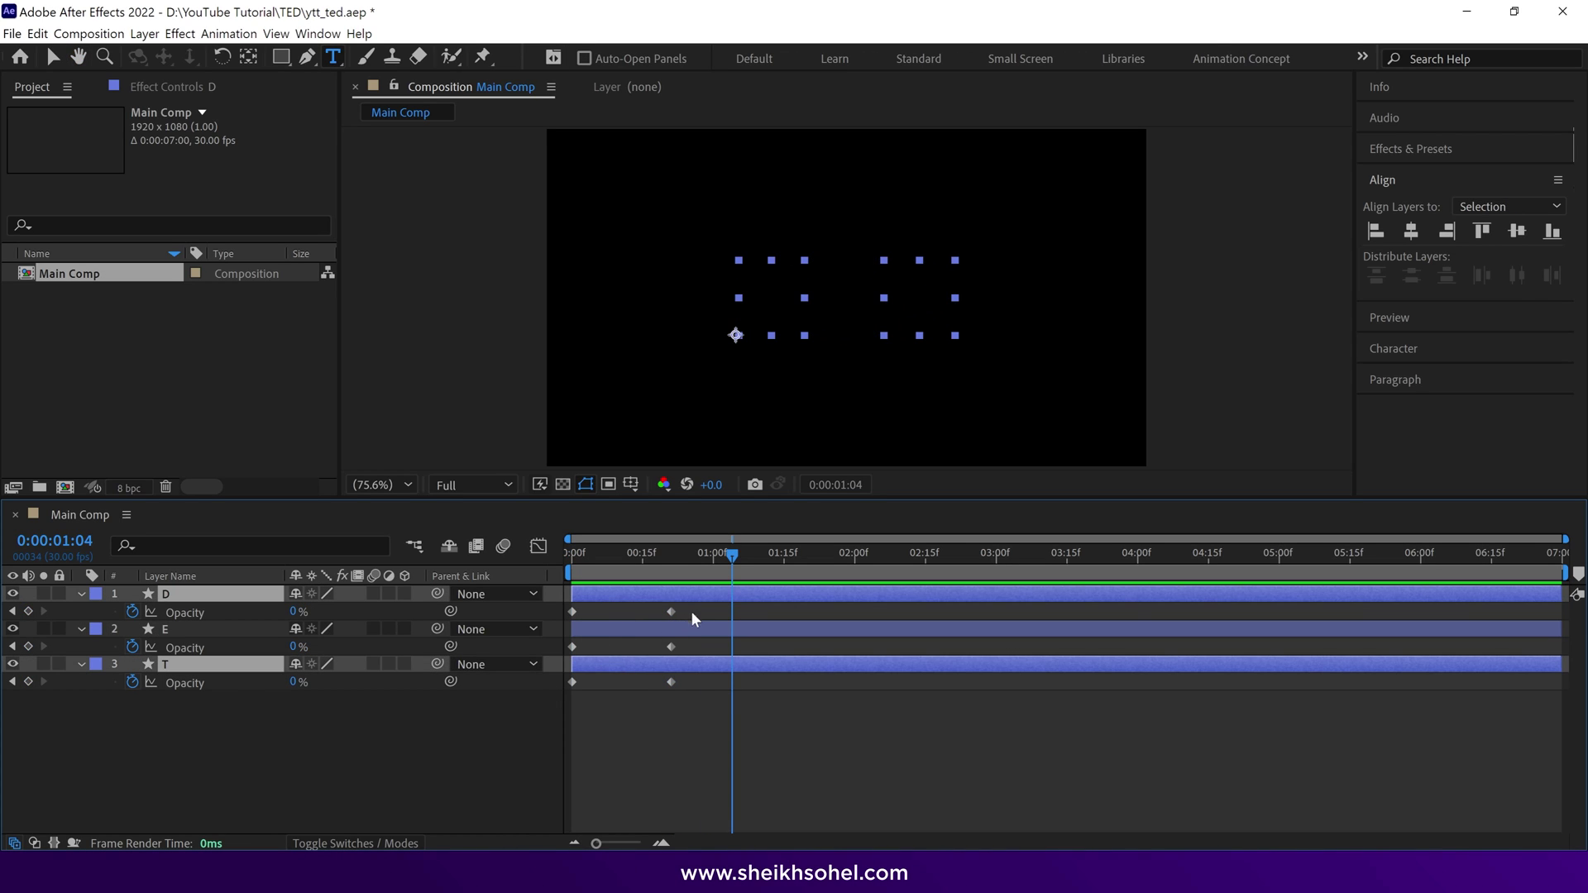
left_click_drag(686, 613, 563, 624)
left_click_drag(687, 675, 564, 691)
left_click_drag(572, 612, 617, 612)
key("space")
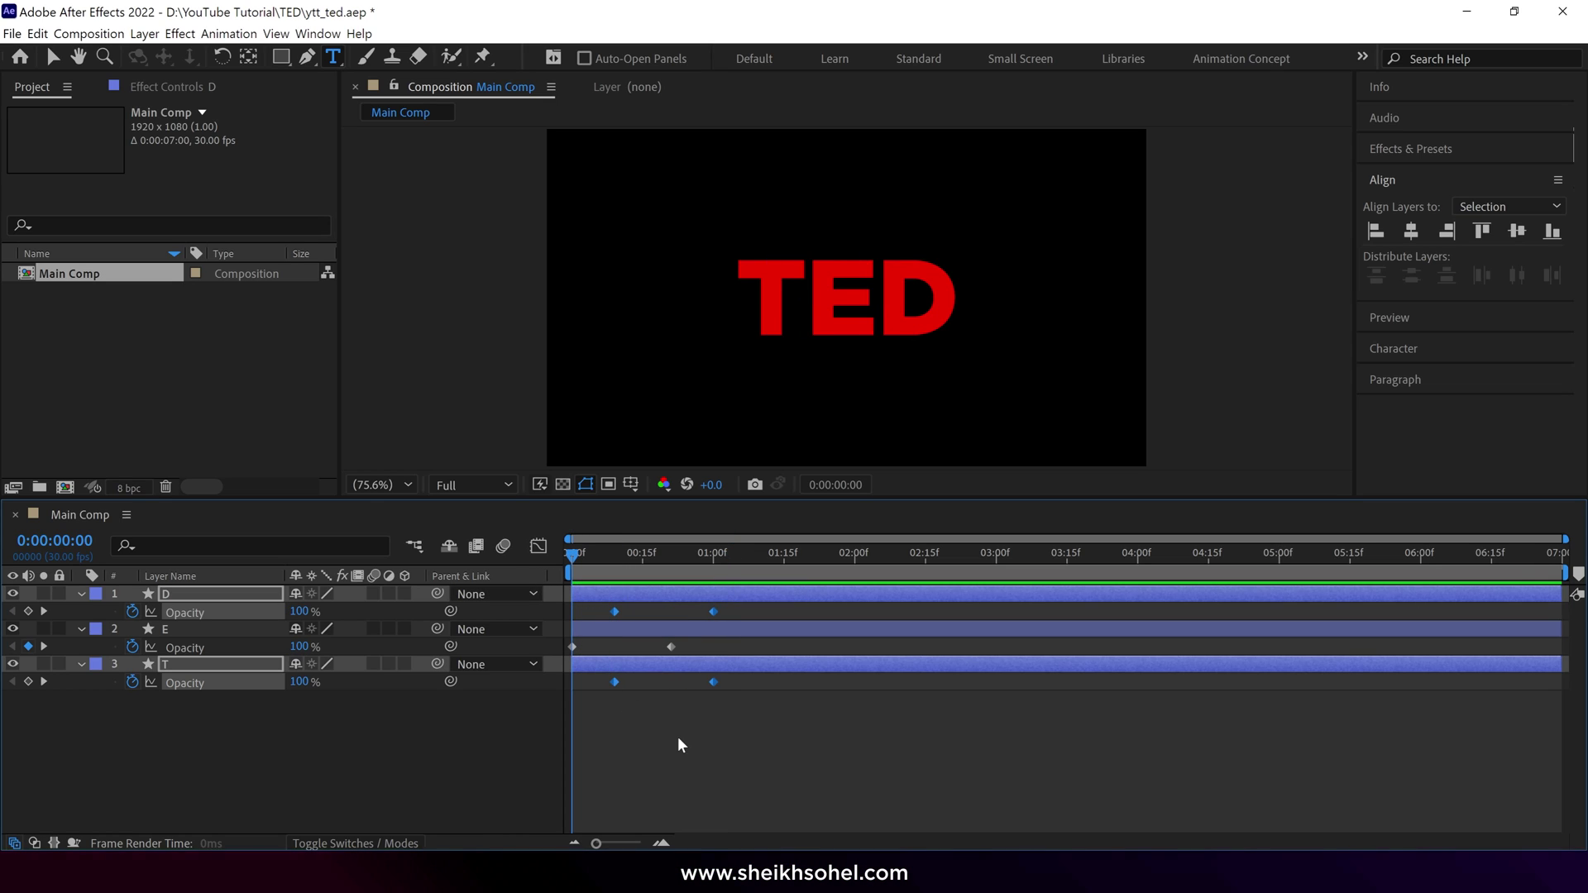
key("space")
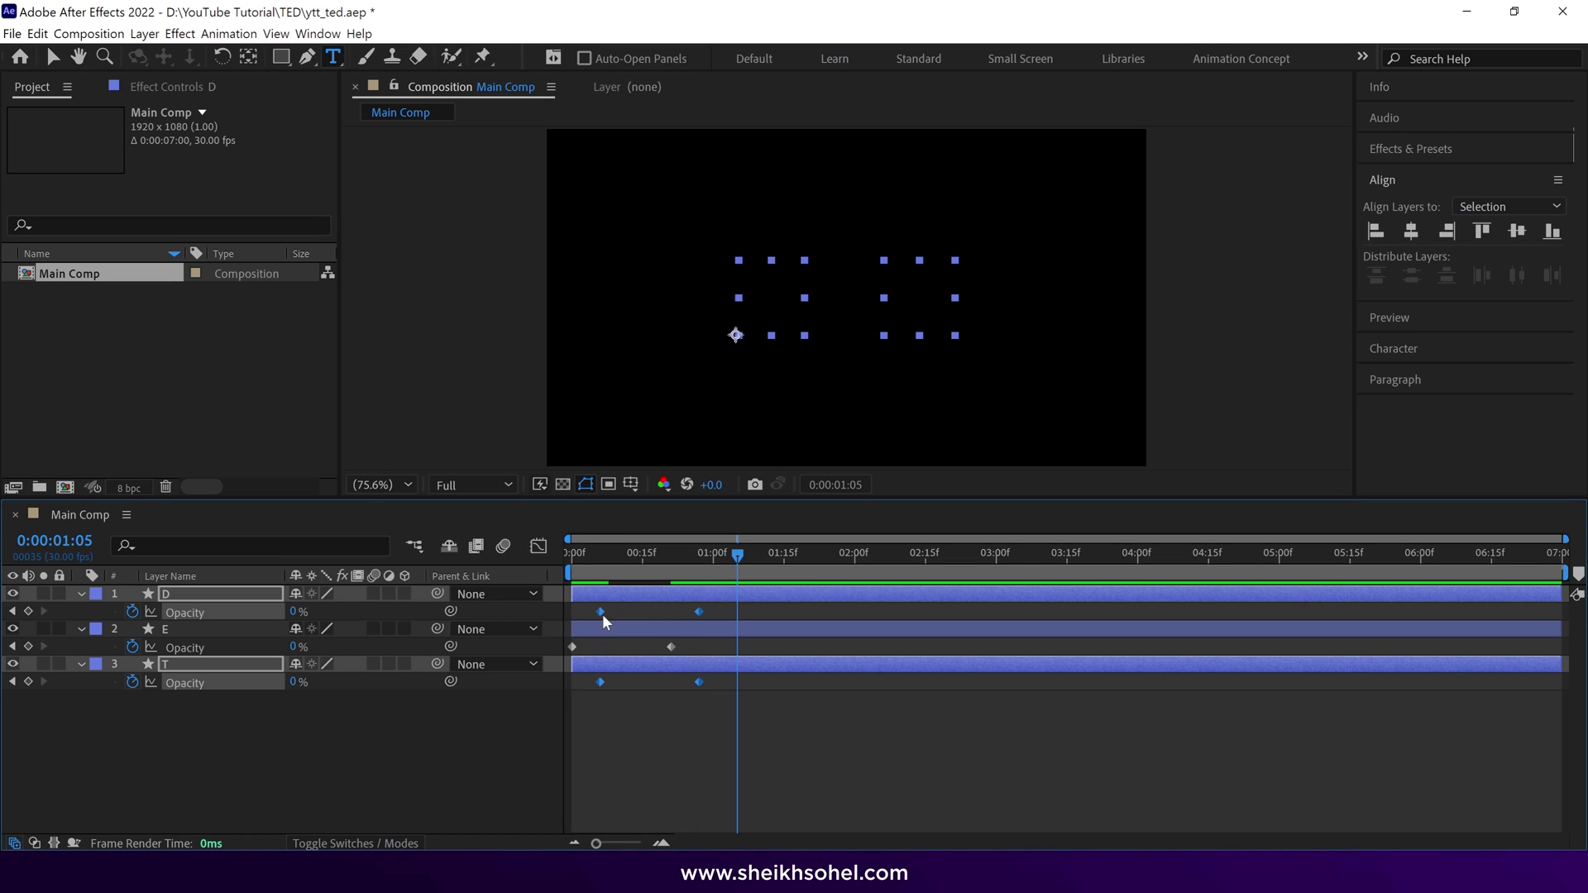
left_click_drag(603, 614, 607, 614)
key("space")
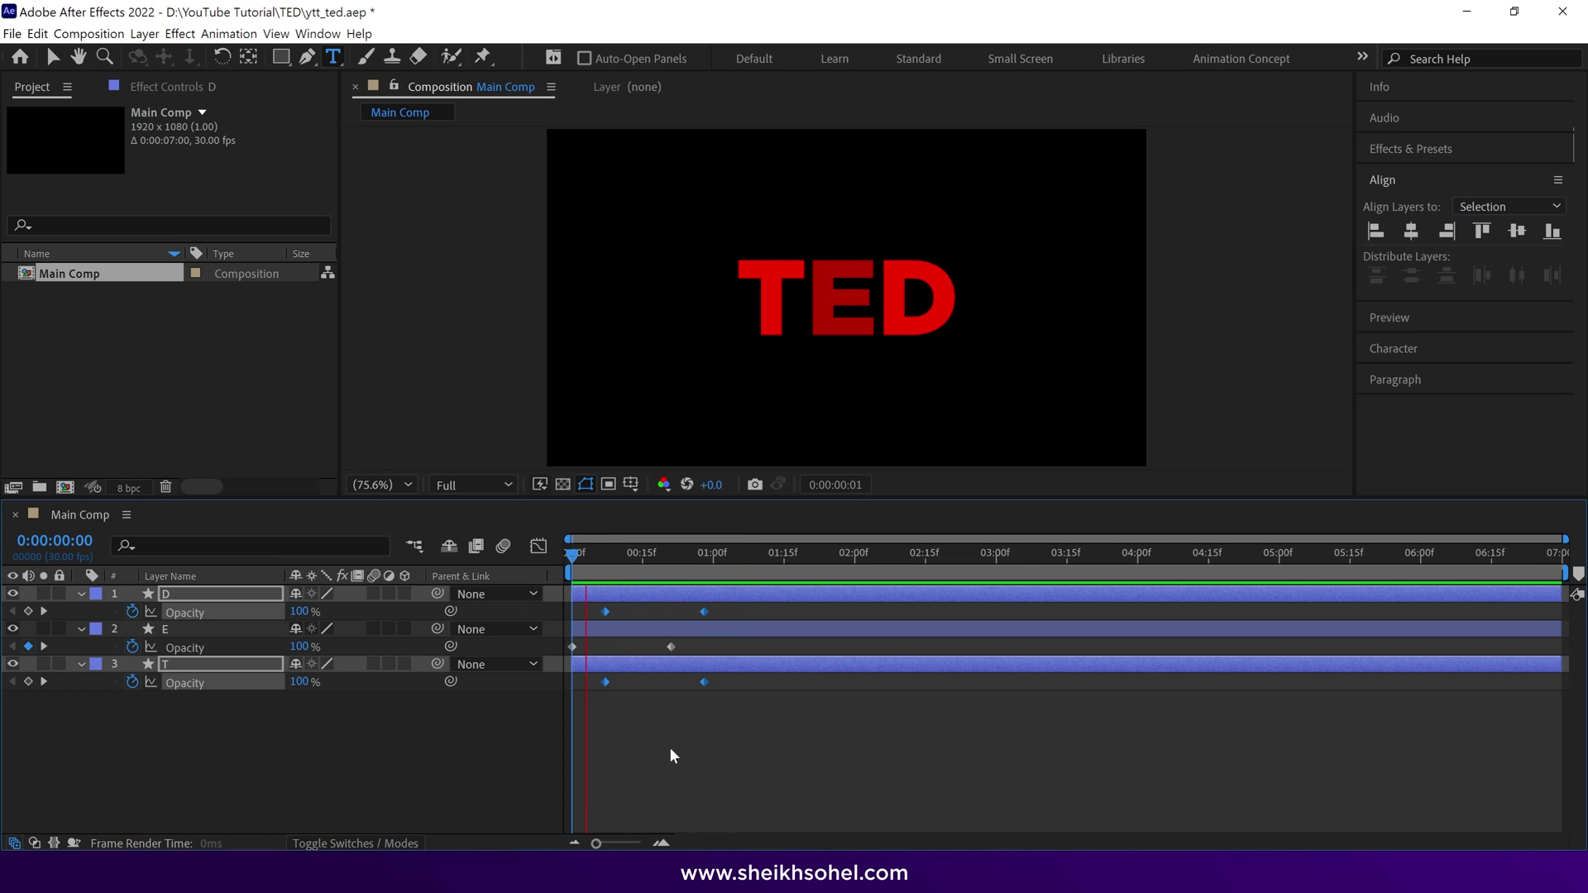
- Shift all opacity keyframes of layers D, E and T to begin about 20 frames in, preview the fade and collapse the layers
left_click_drag(738, 642, 670, 648)
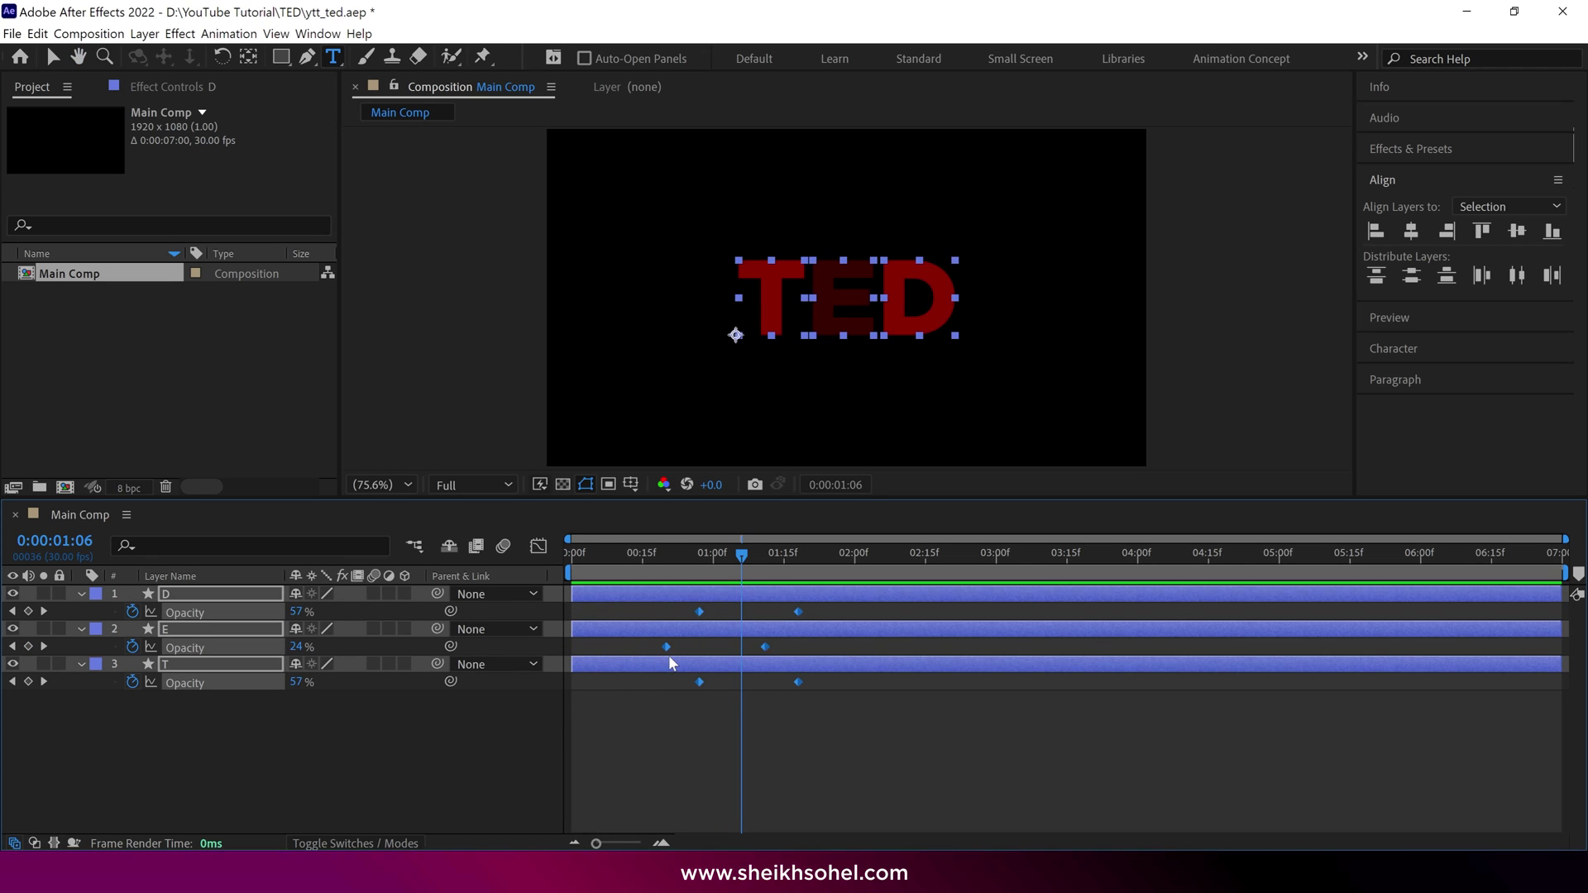
mouse_move(668, 568)
left_mouse_down()
mouse_move(544, 559)
mouse_move(668, 584)
left_mouse_up()
key("space")
key("u")
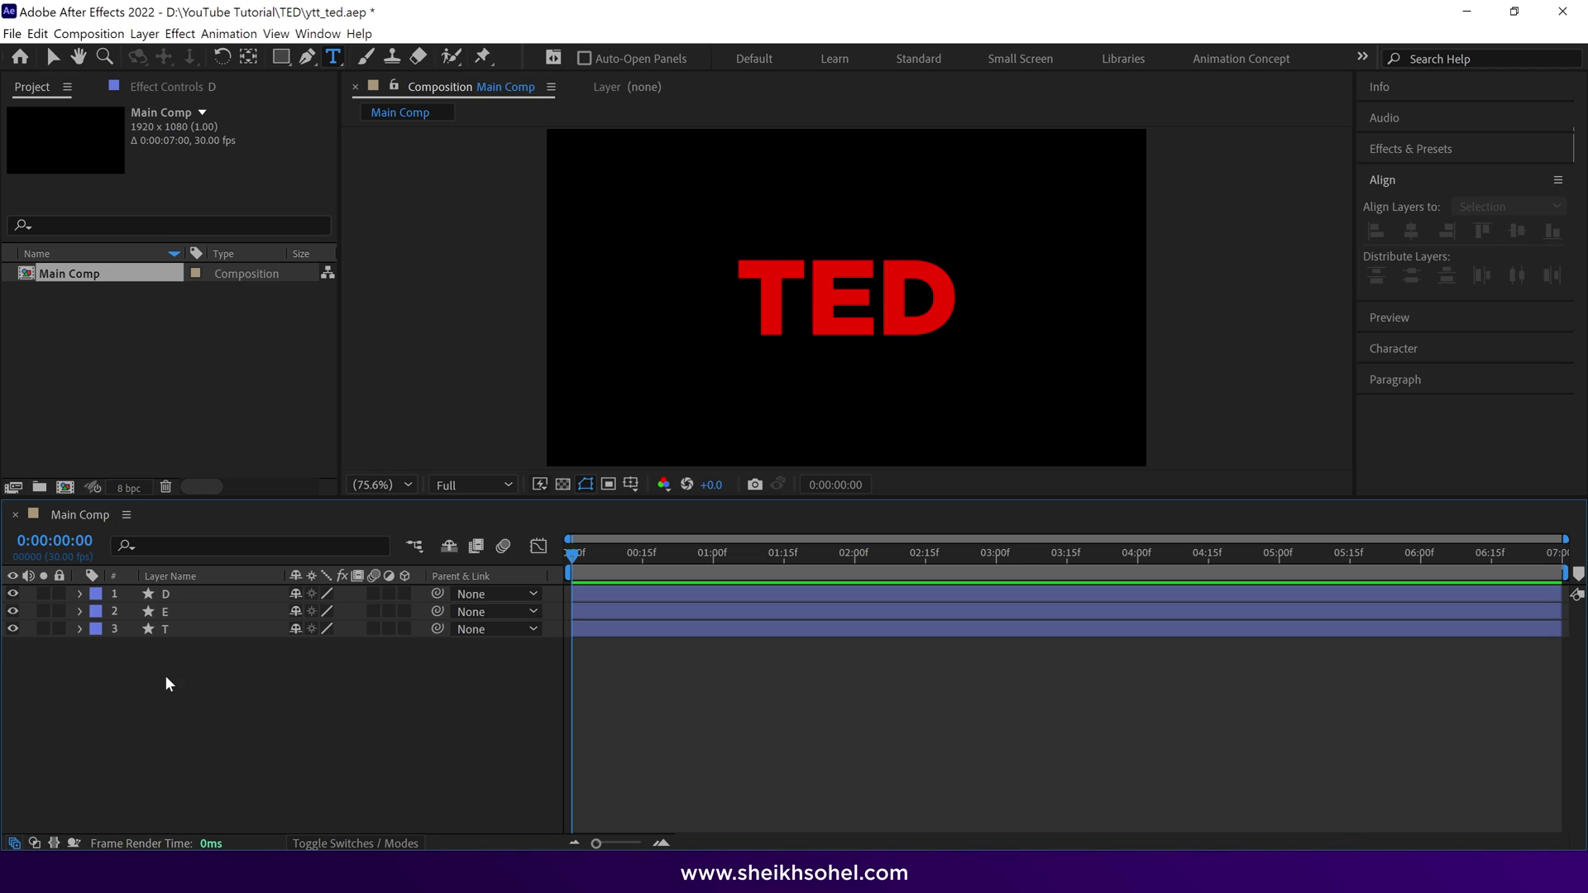
- Pre-compose layers D, E and T into a new composition named Text, moving all attributes into it
left_click_drag(141, 705, 233, 600)
right_click(234, 601)
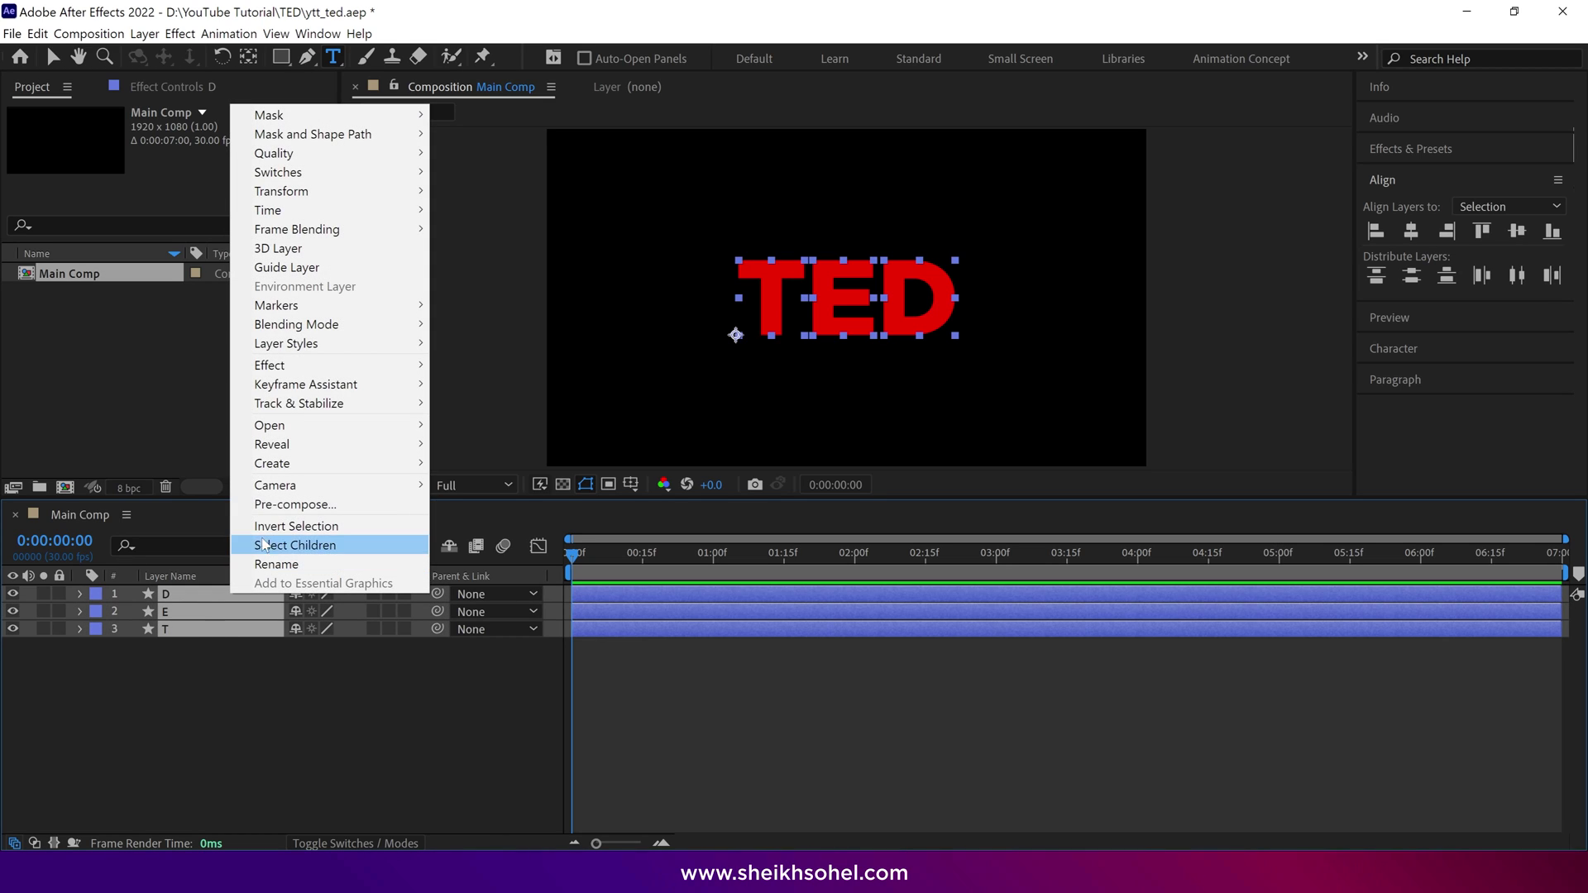
left_click(302, 545)
type("Text")
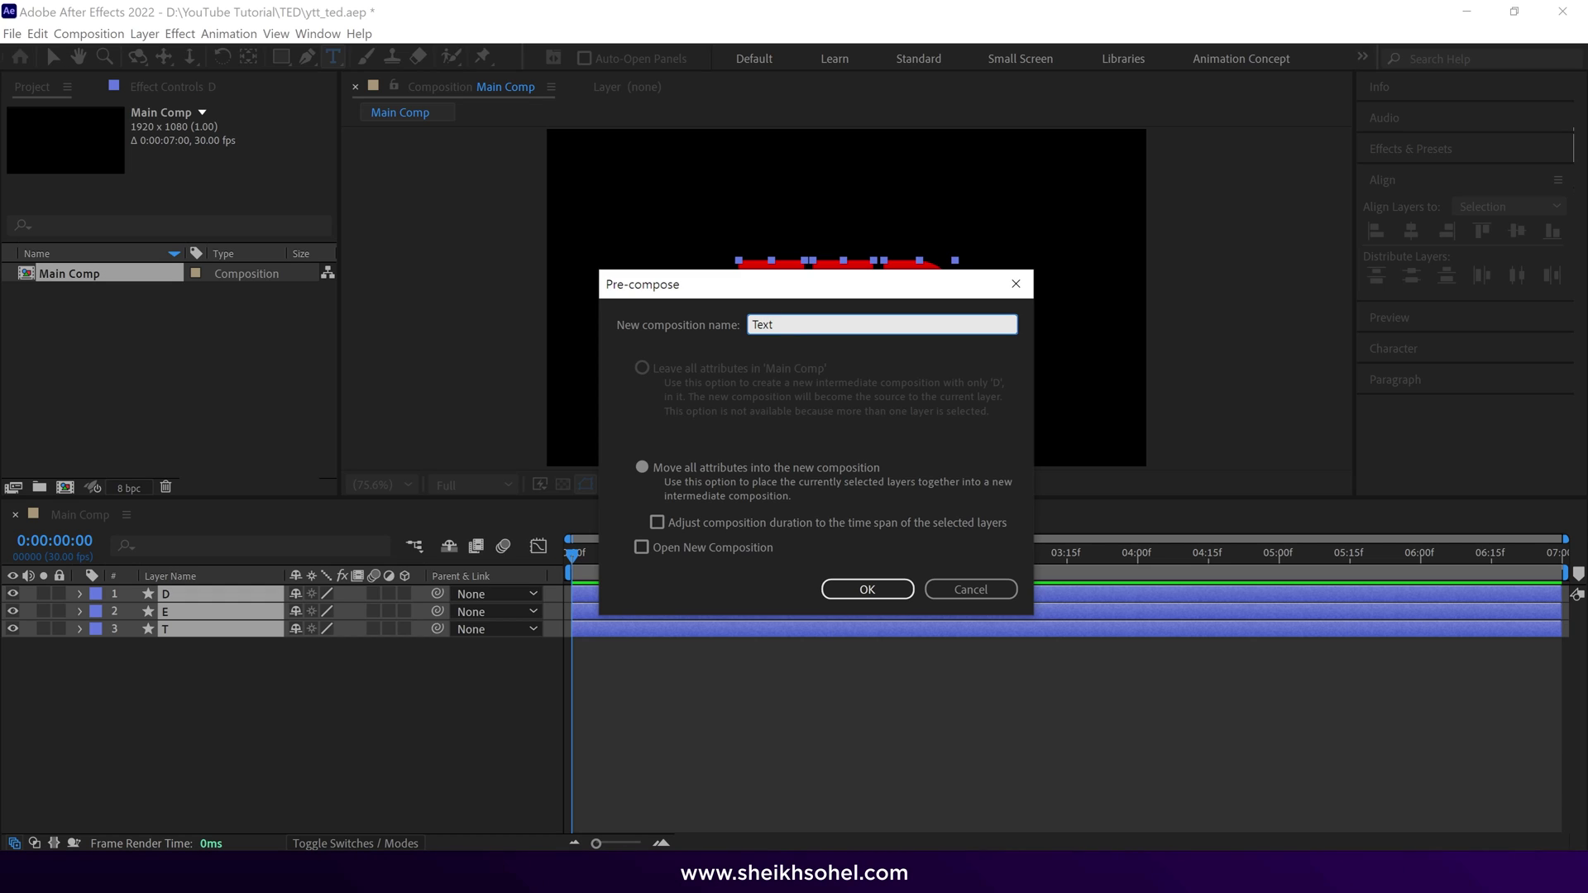
left_click(882, 590)
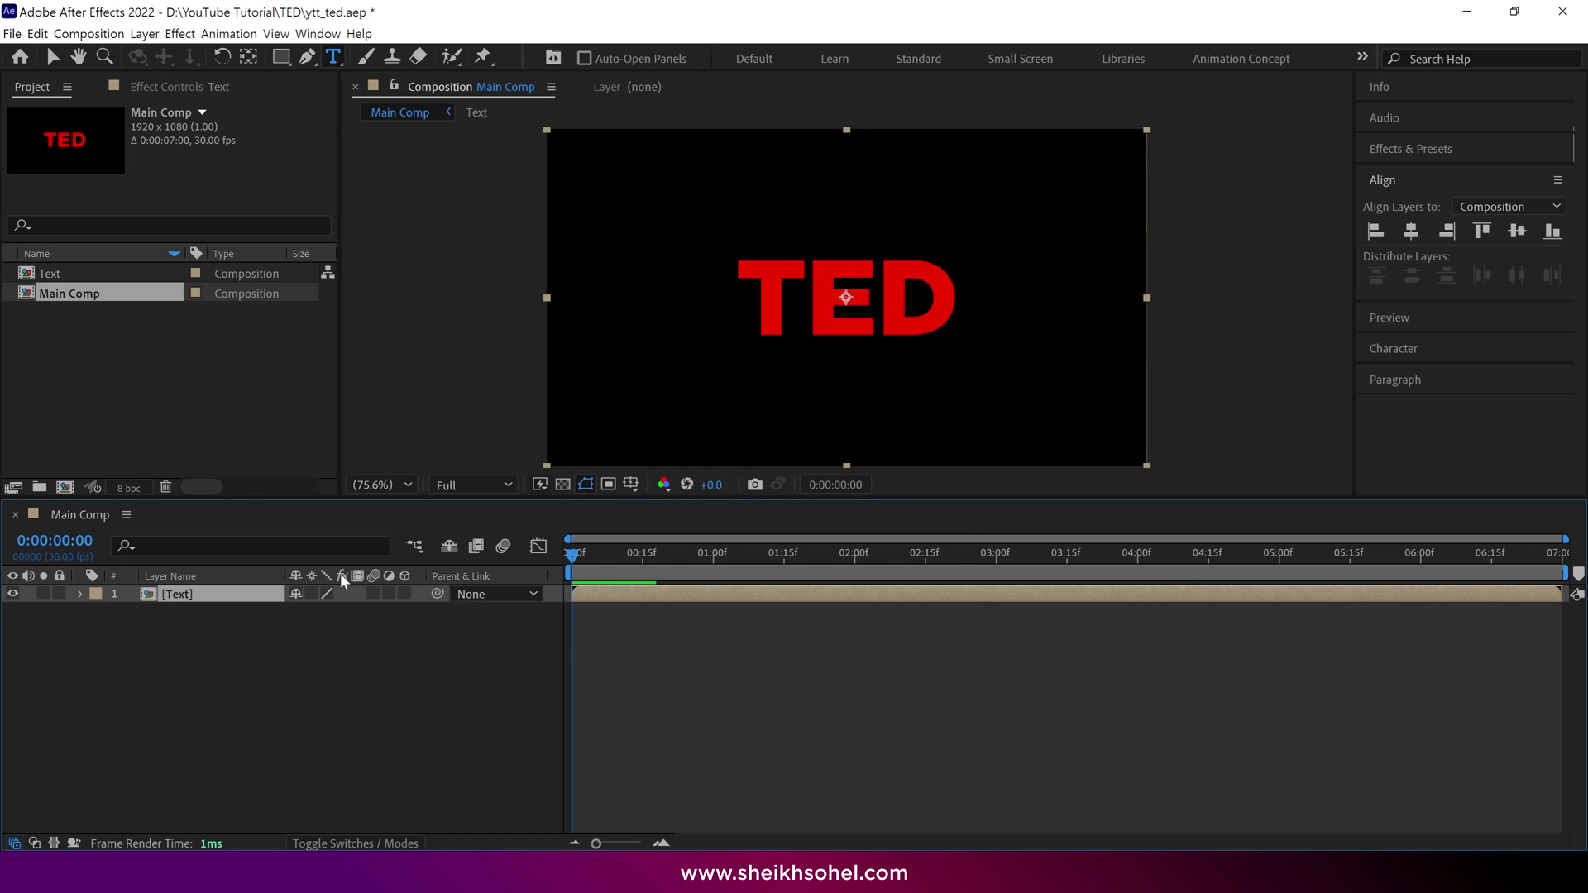
- Collapse transformations on the Text layer and auto-trace its alpha channel for the current frame, with a 1 px tolerance
left_click(313, 594)
left_click(136, 36)
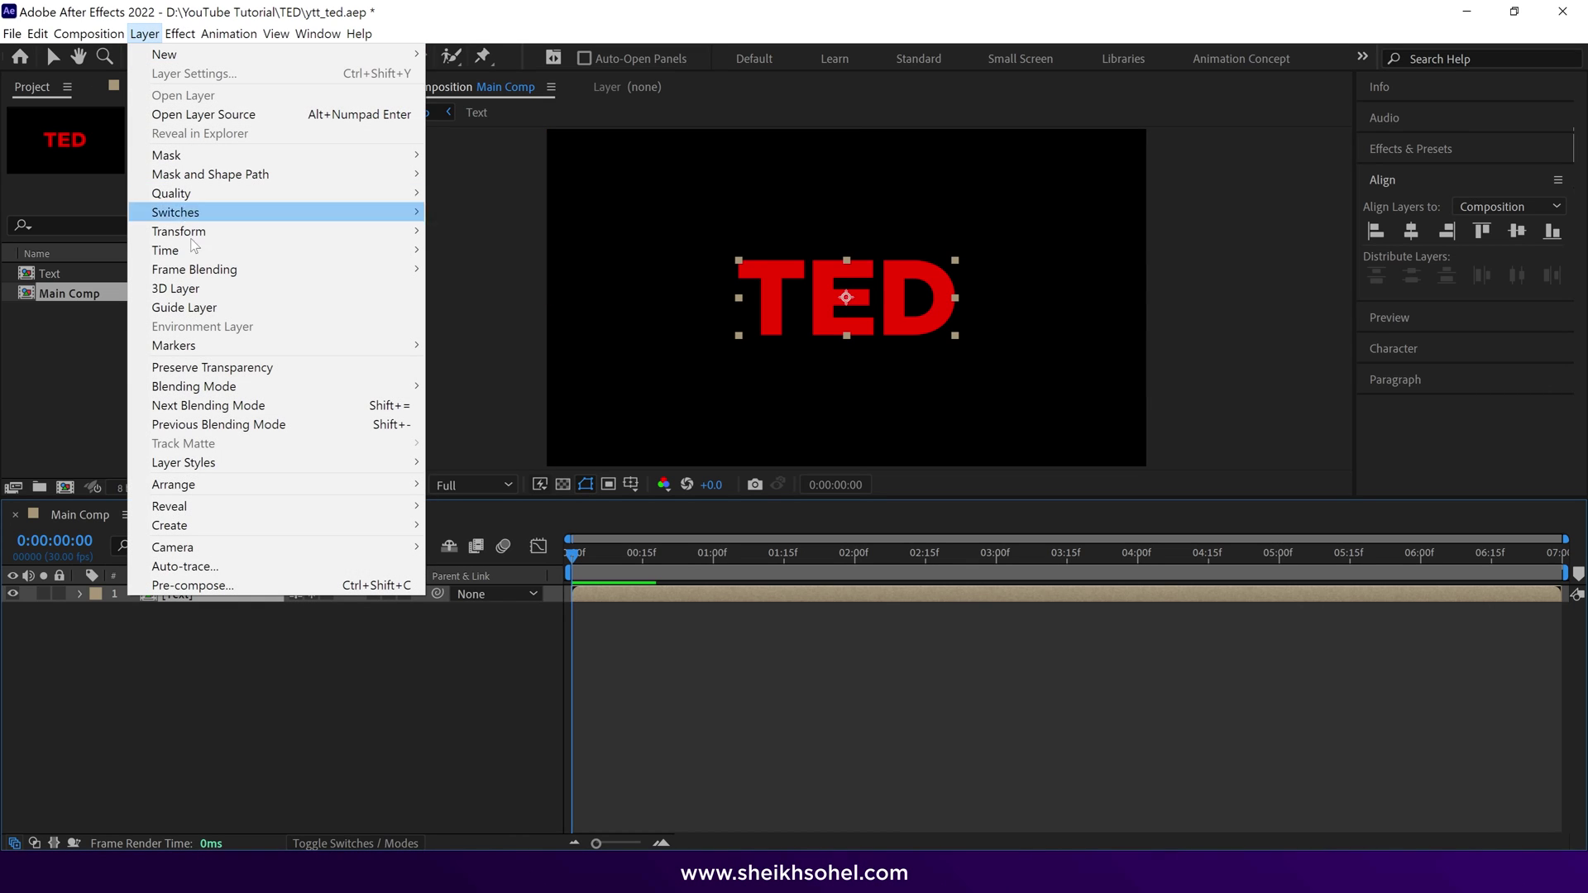
left_click(215, 566)
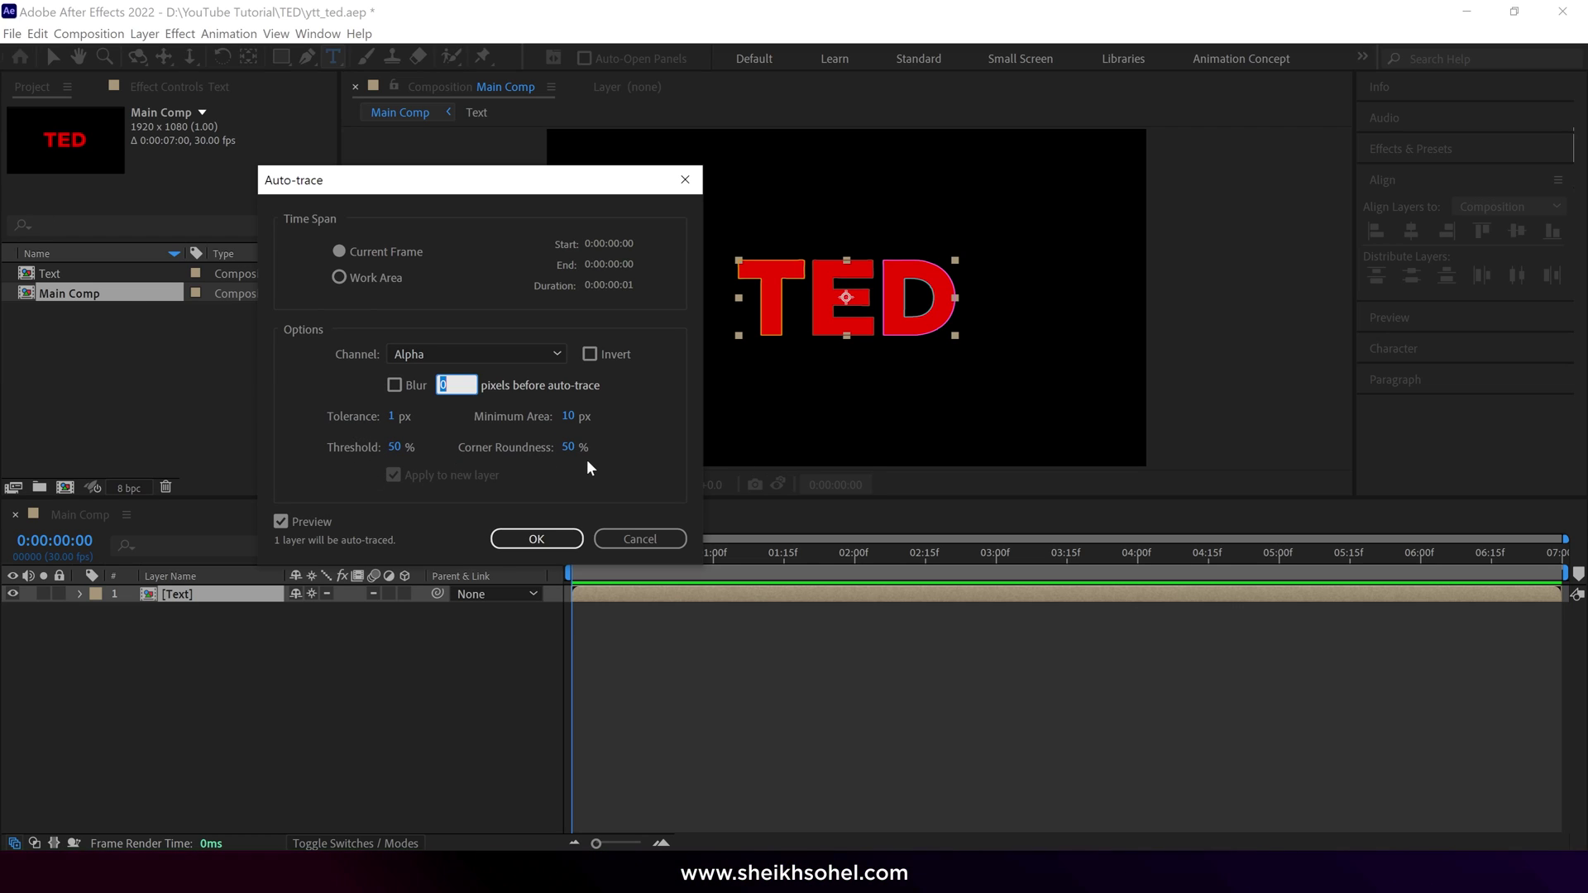
left_click(567, 539)
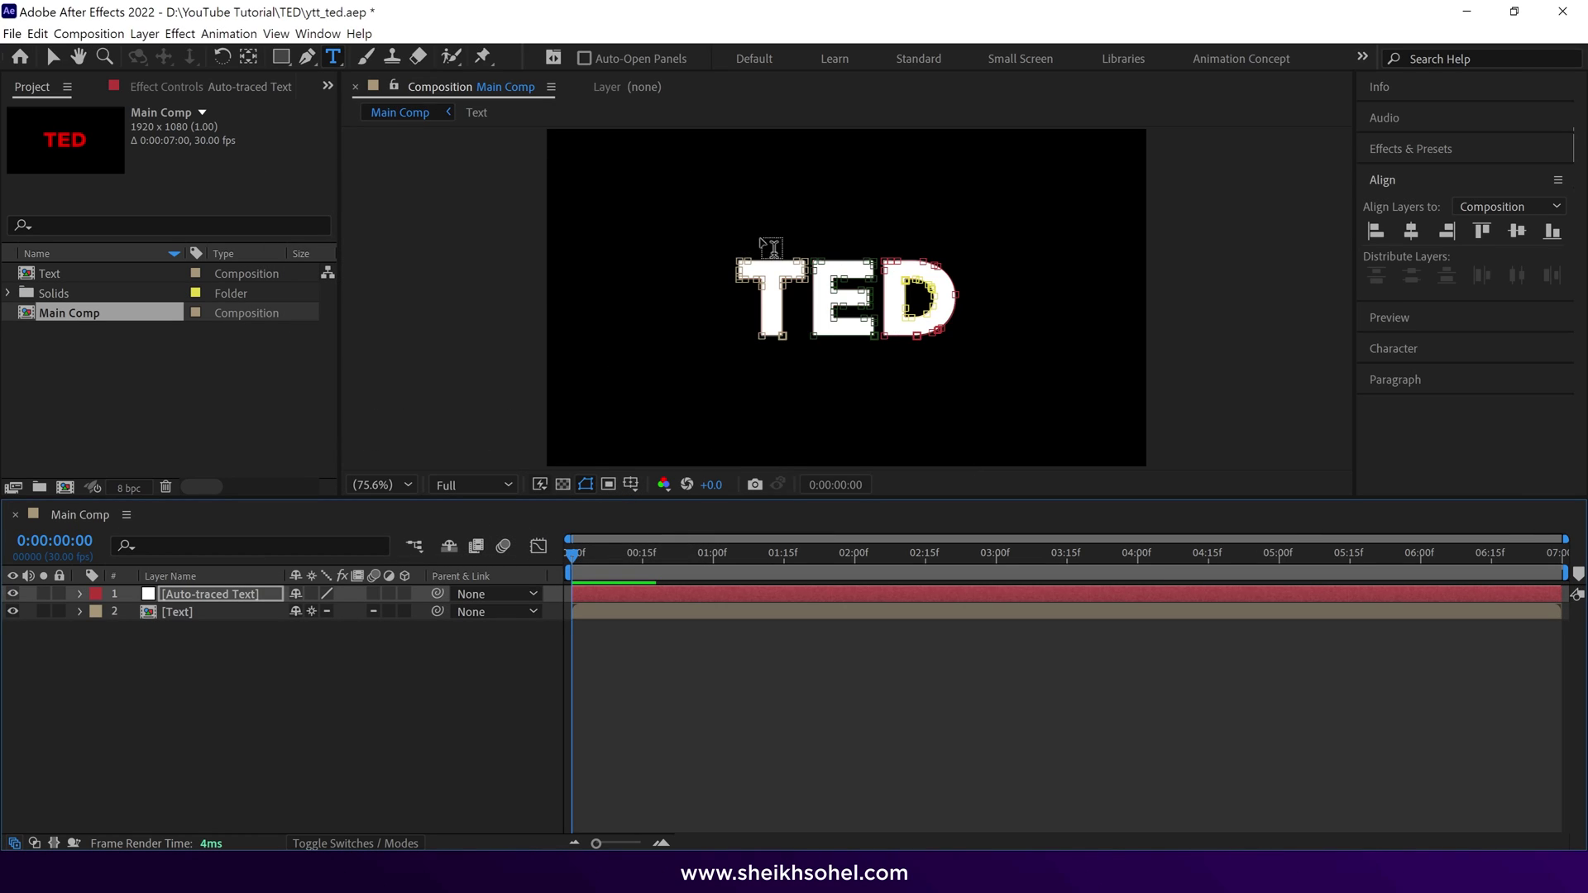
- Hide the Text layer and rename the auto-traced layer Red Particles
left_click(52, 57)
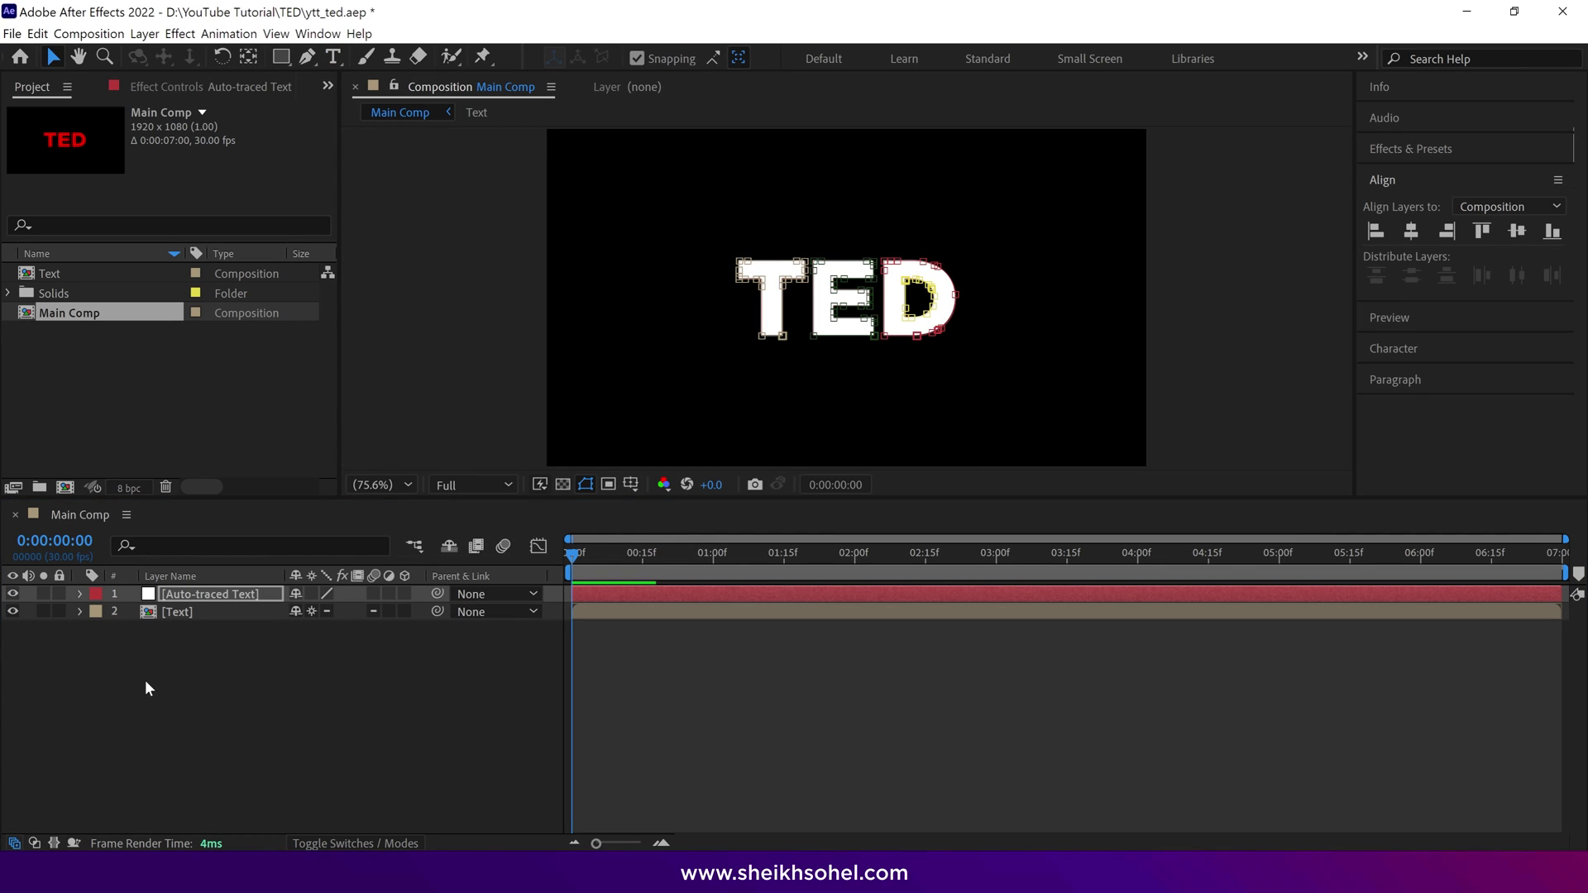
left_click(11, 617)
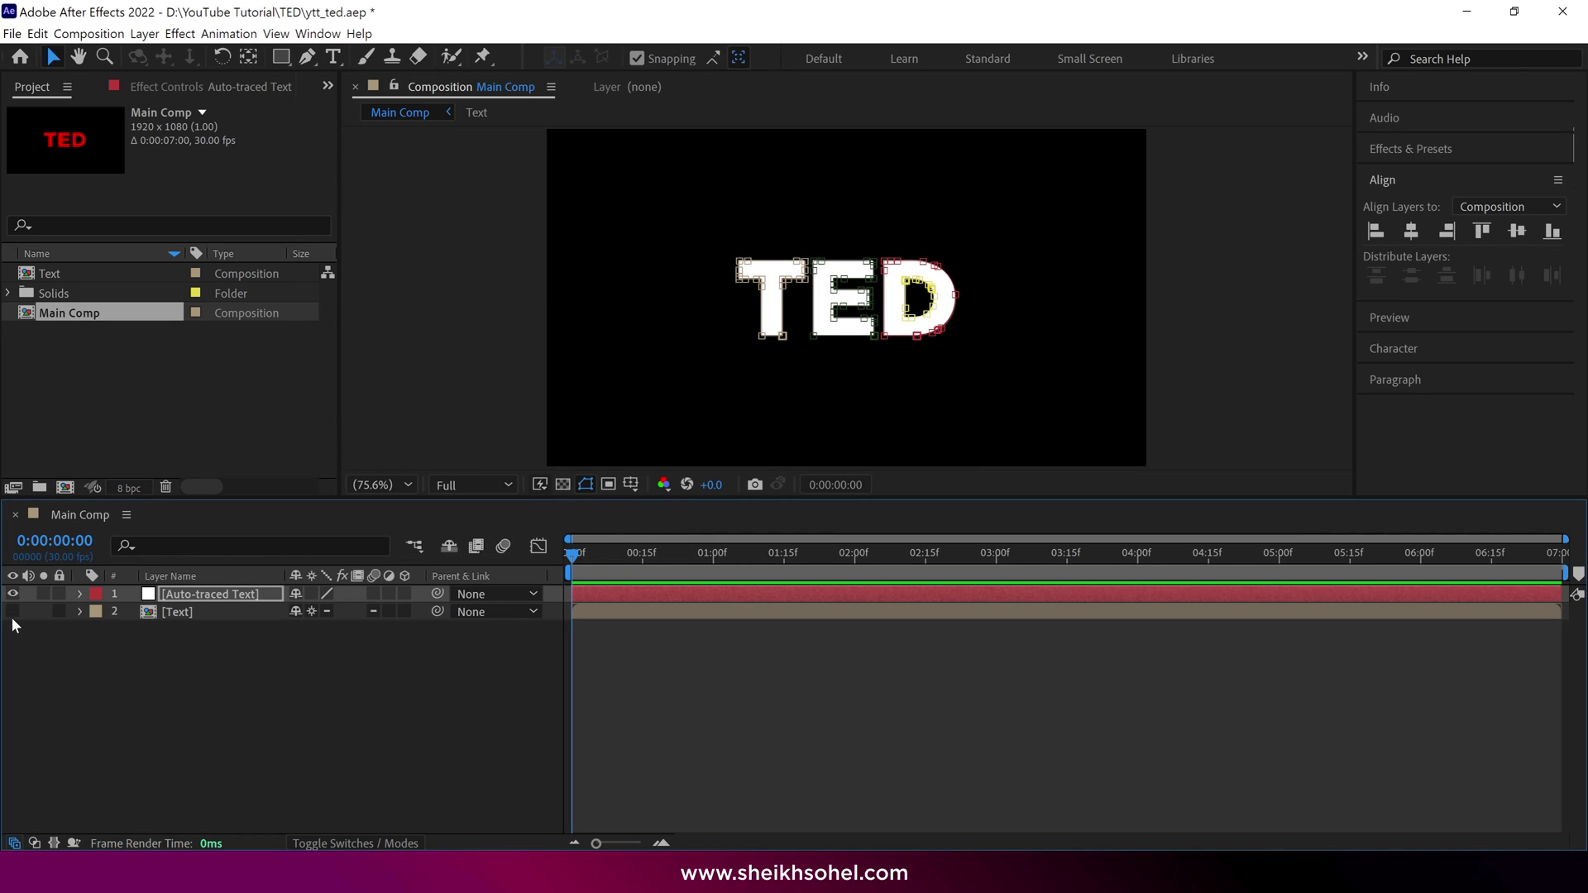
left_click(221, 592)
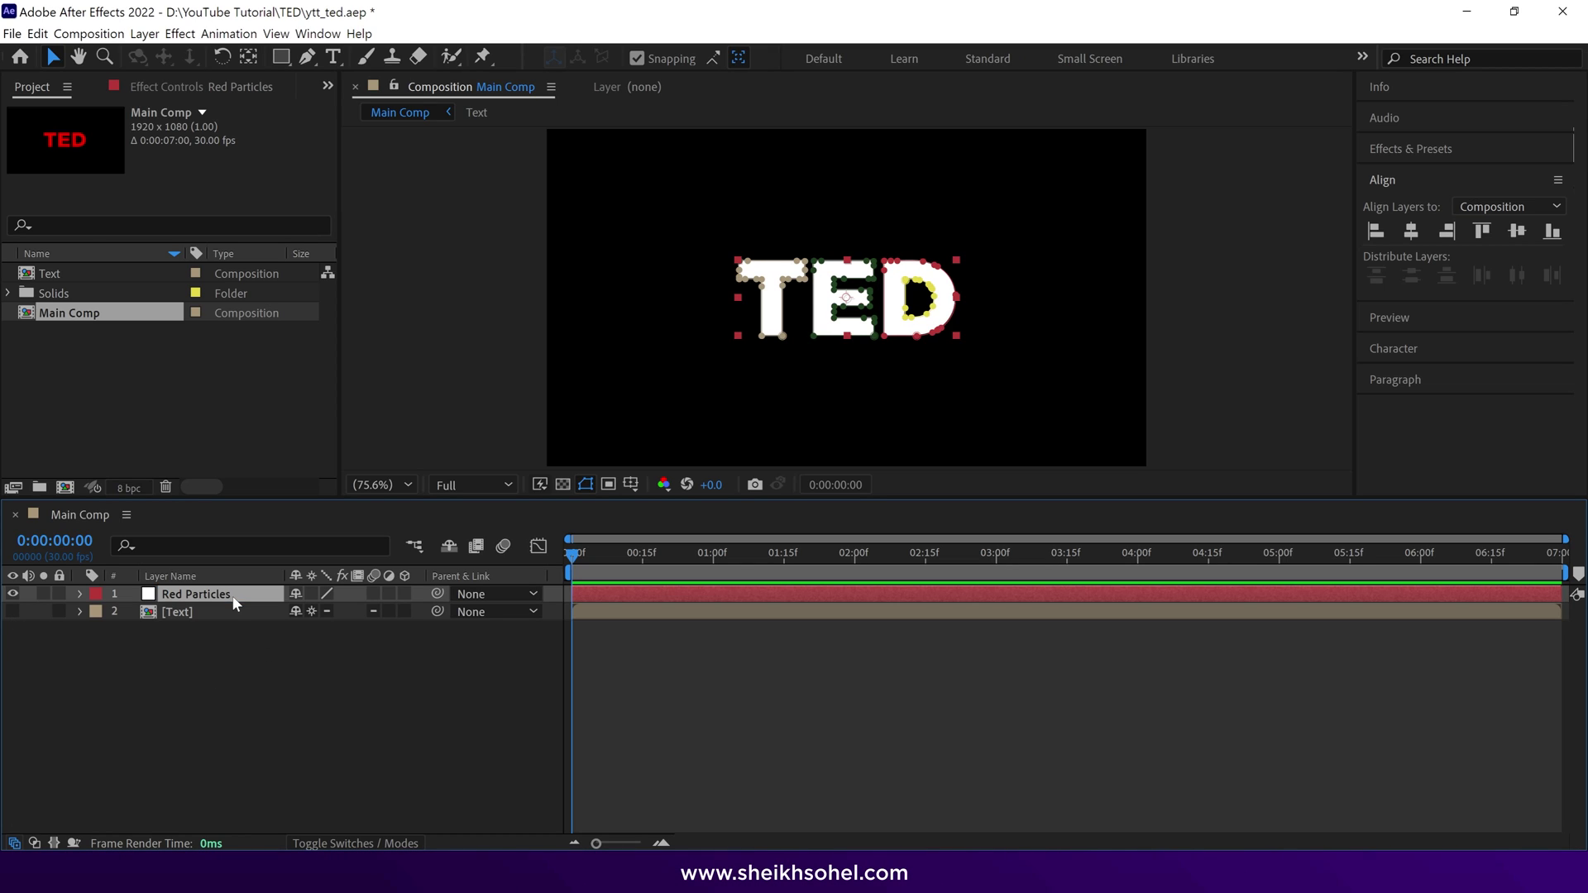
- Find the Stroke effect and apply it to the Red Particles layer
left_click(1472, 147)
left_click(1406, 174)
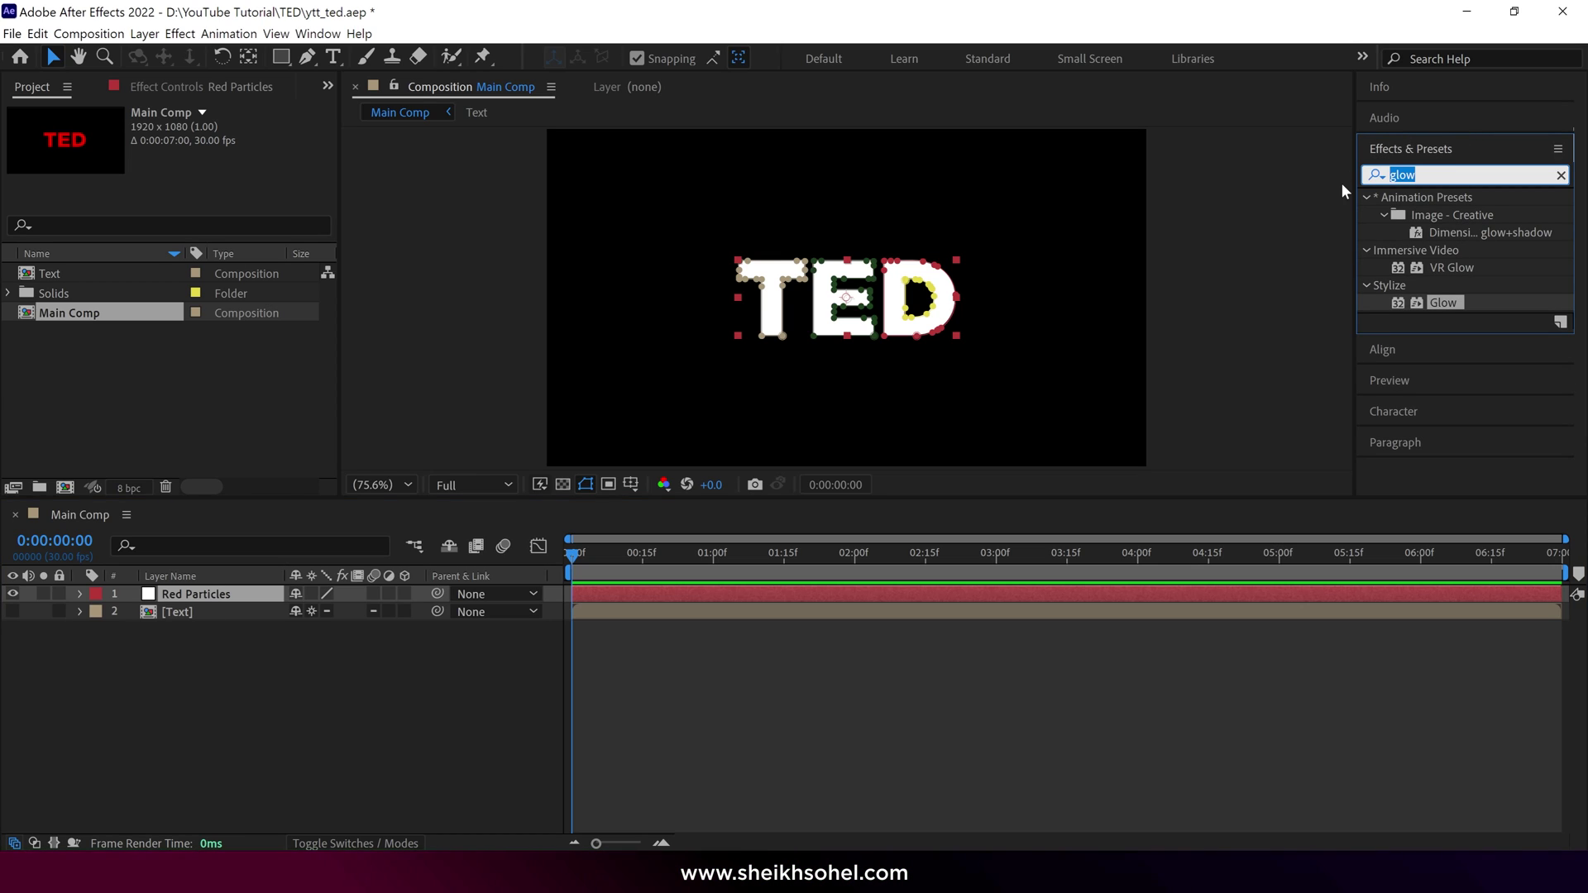
type("stroke")
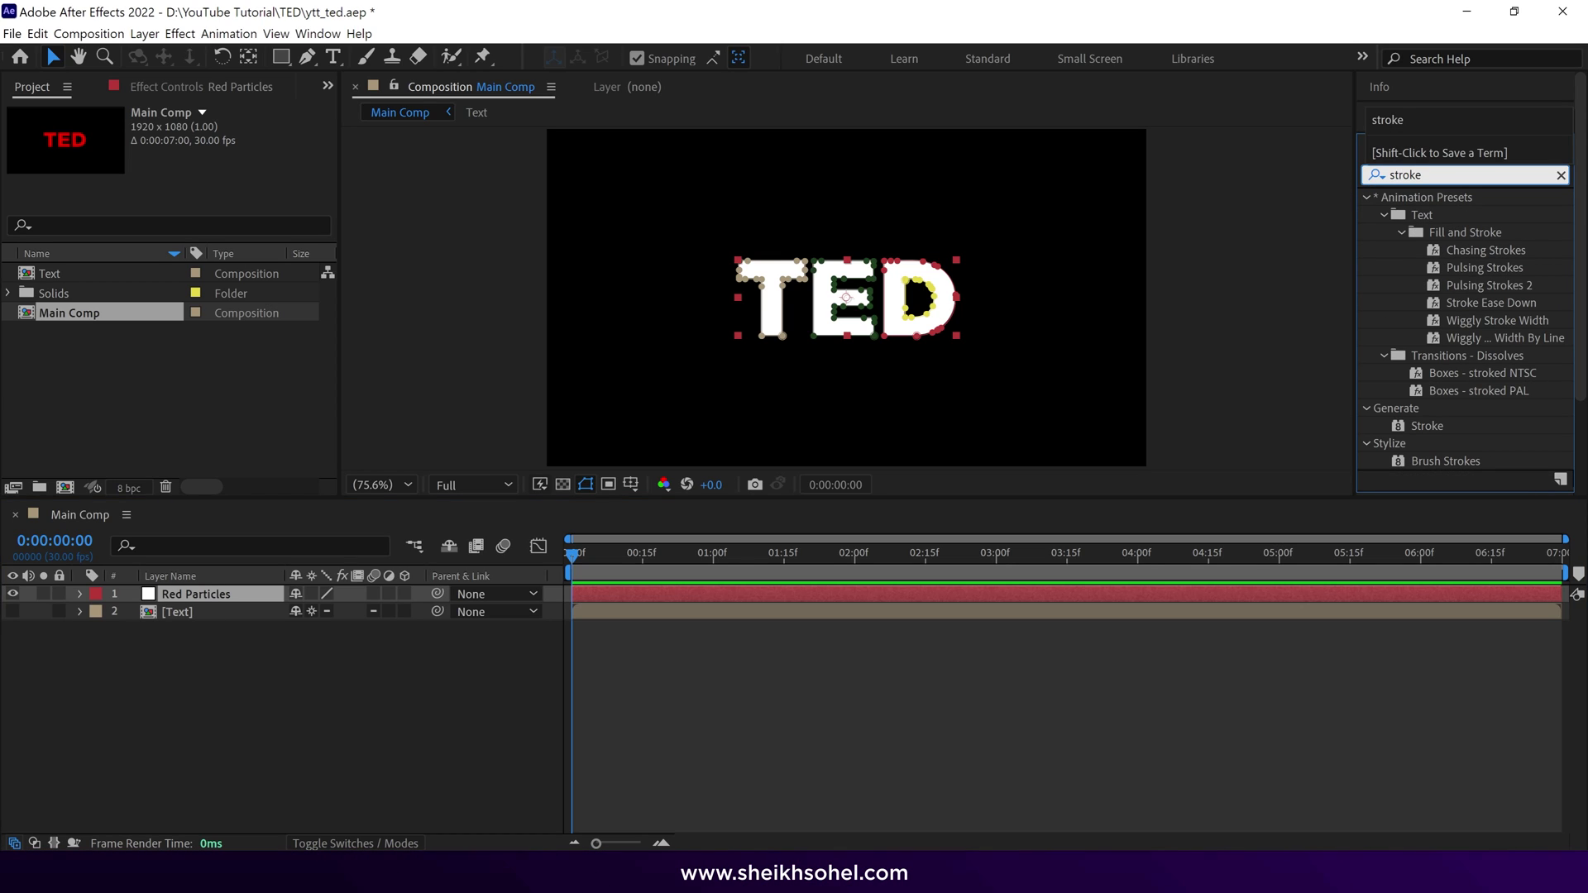
mouse_move(1501, 432)
left_mouse_down()
mouse_move(1075, 513)
mouse_move(189, 594)
left_mouse_up()
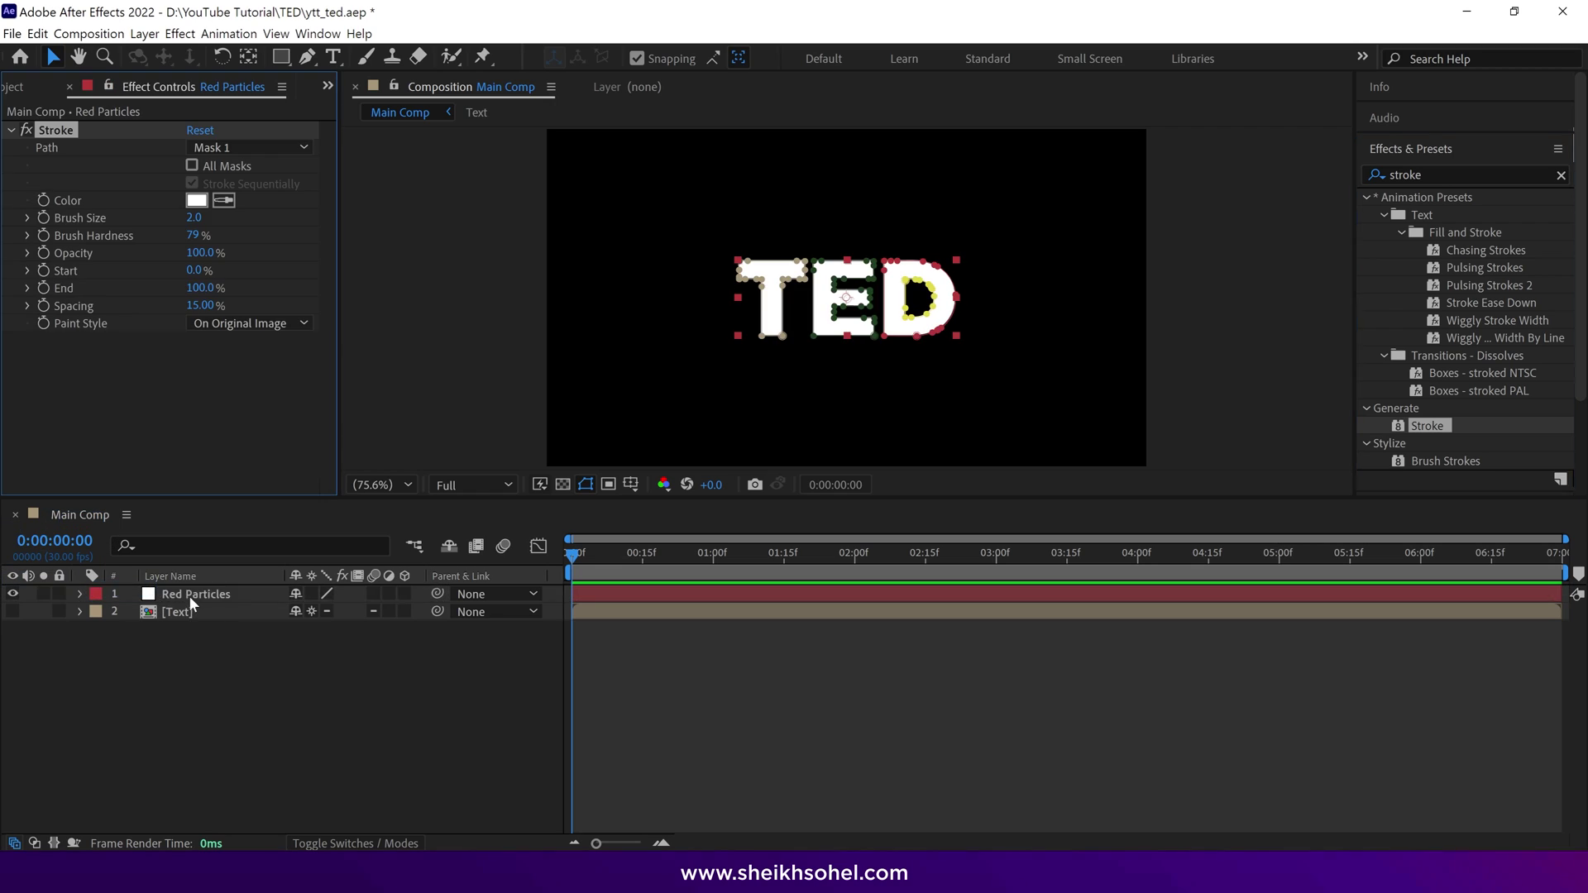
- Make the Stroke effect cover all masks, with the paint style On Transparent and a brush size of 5
left_click(200, 163)
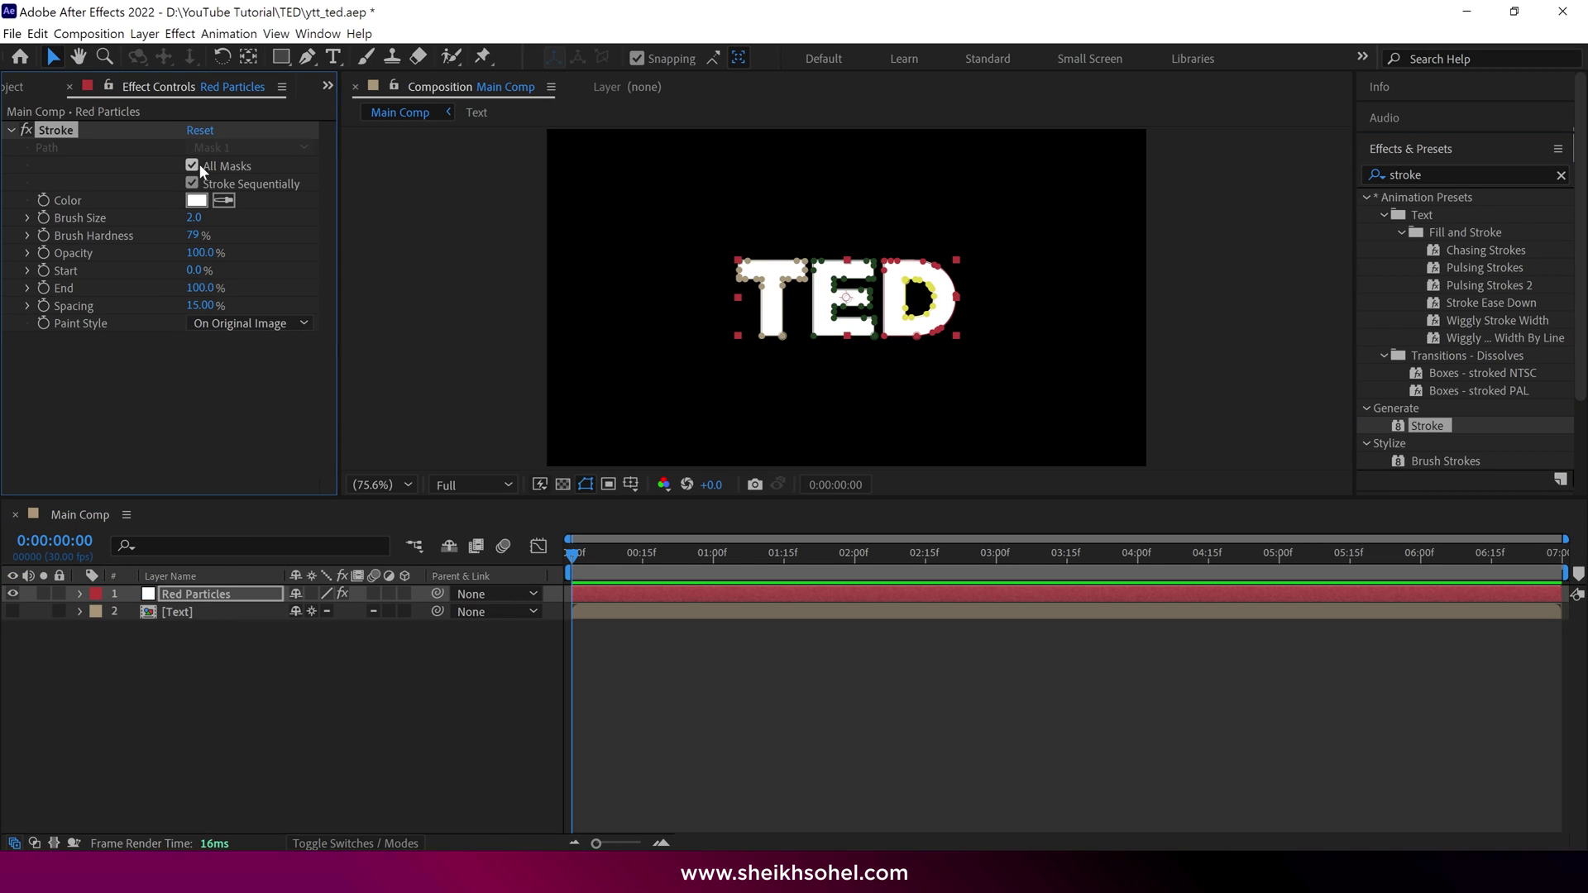
left_click(255, 323)
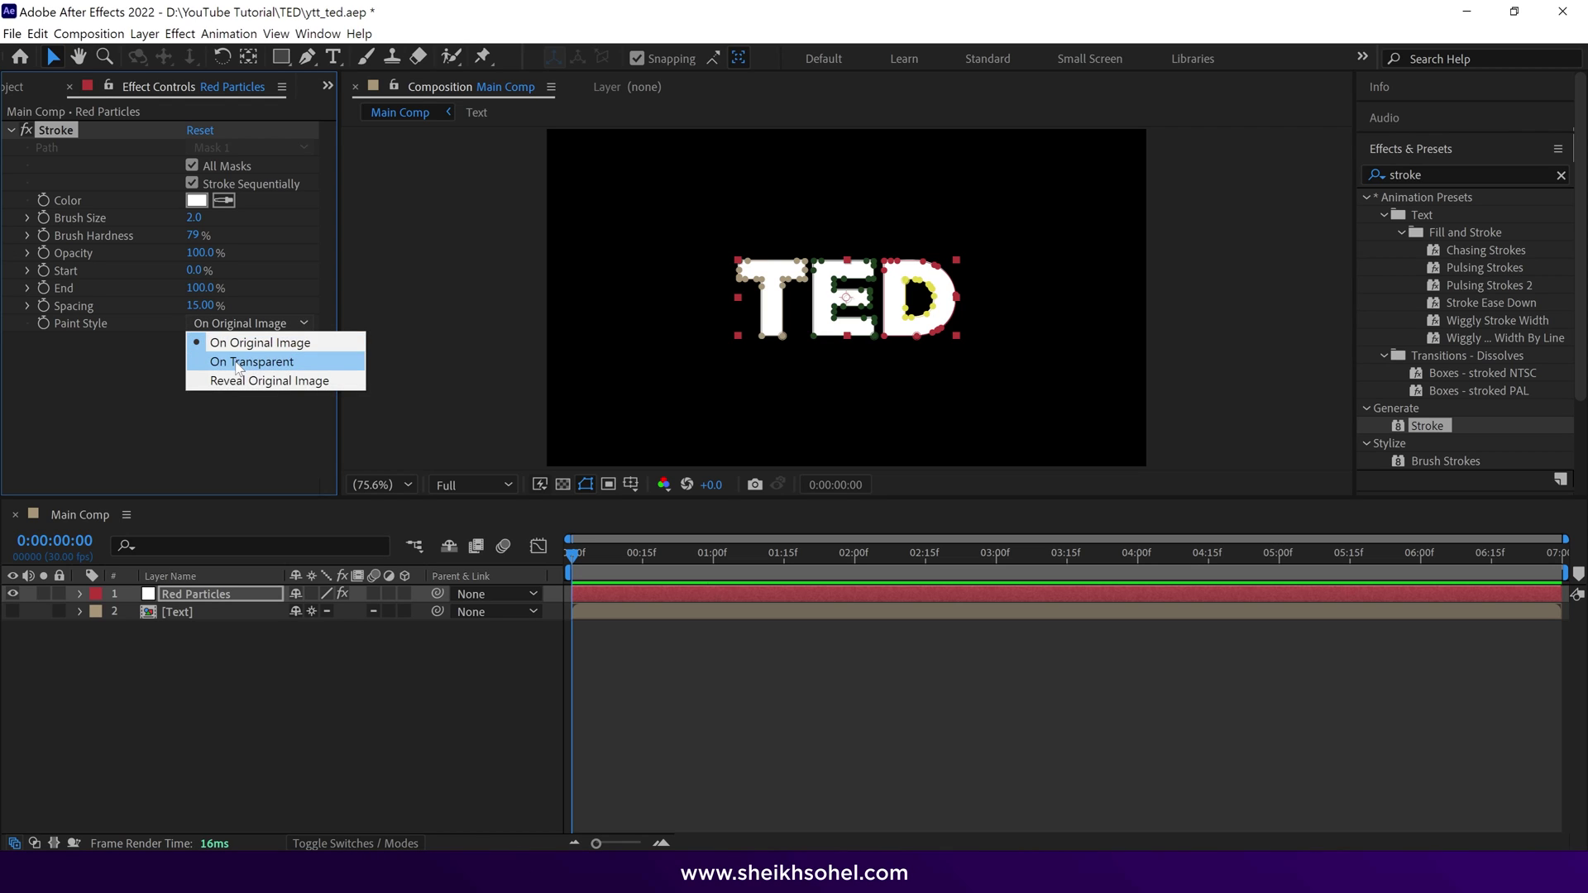
left_click(236, 362)
left_click(197, 217)
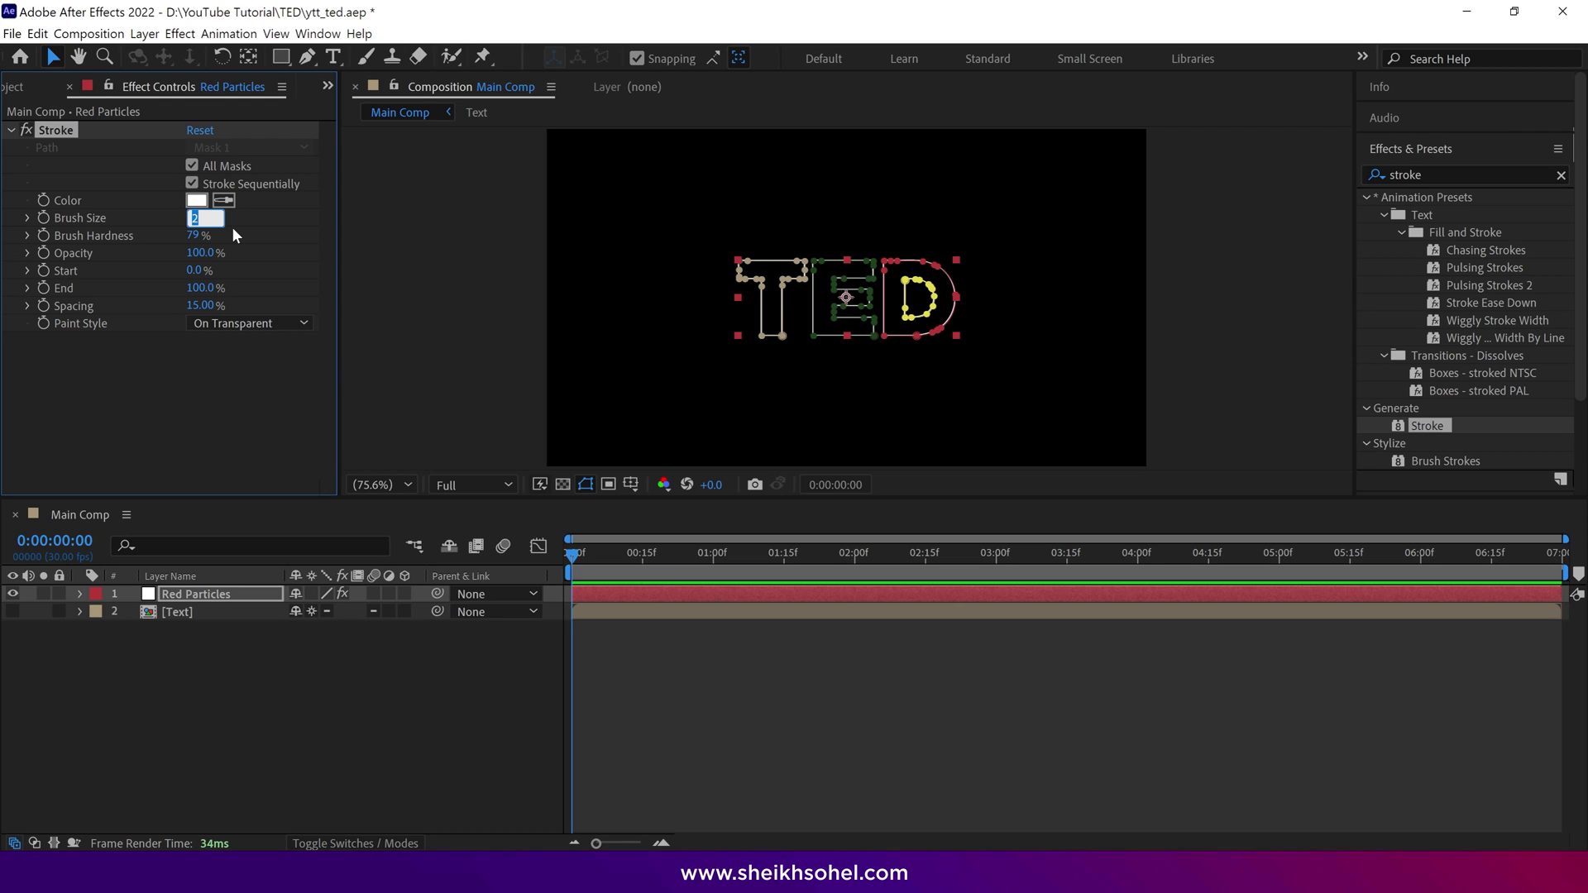
type("4")
key("Return")
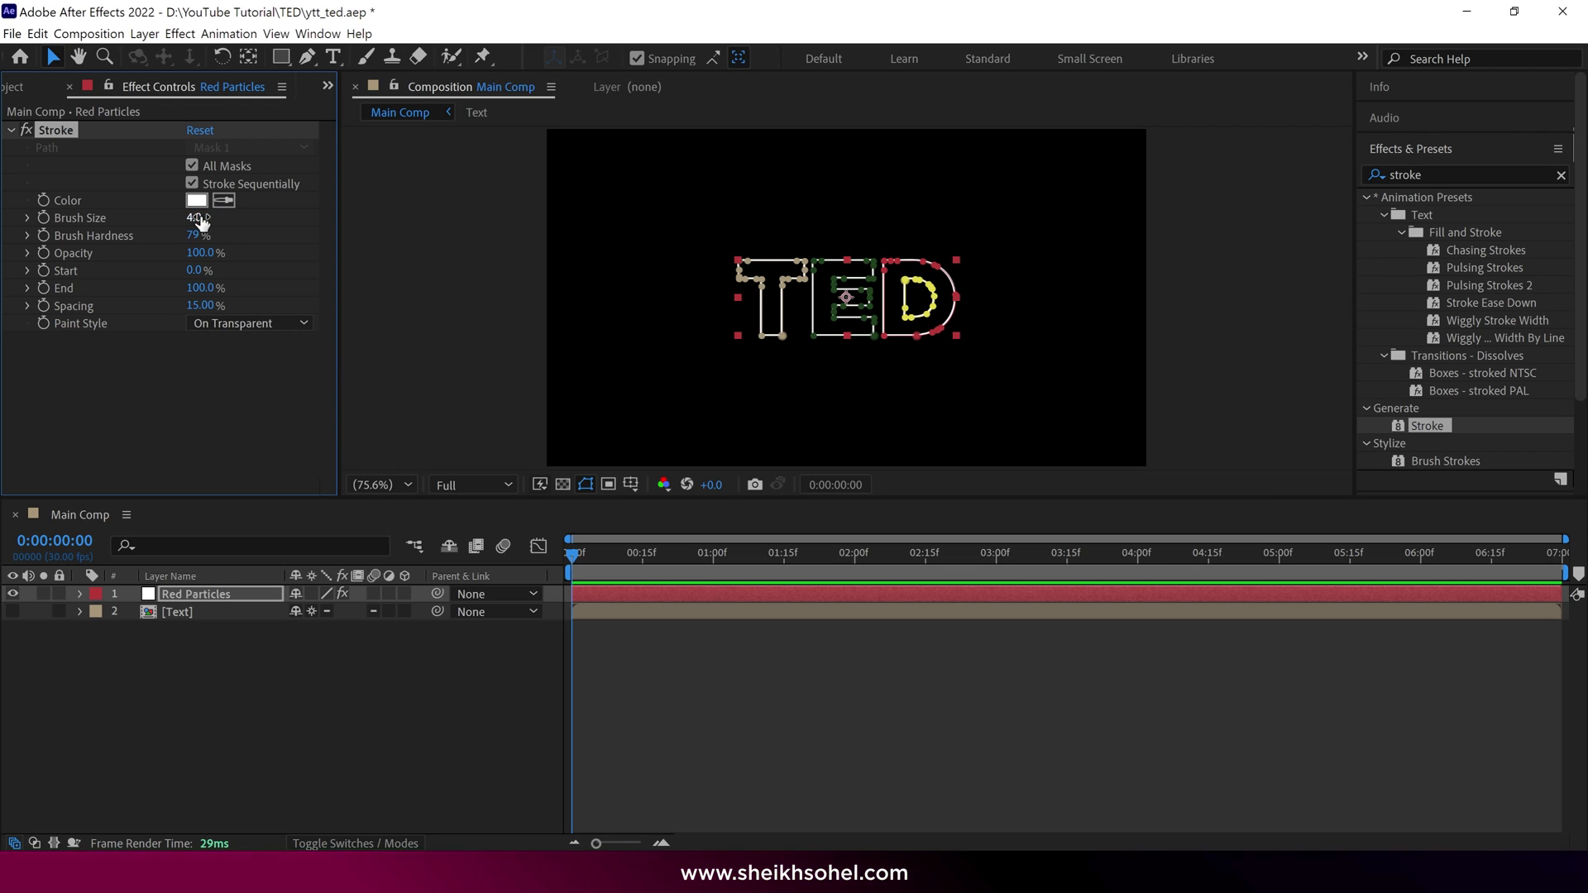
left_click(199, 219)
type("5")
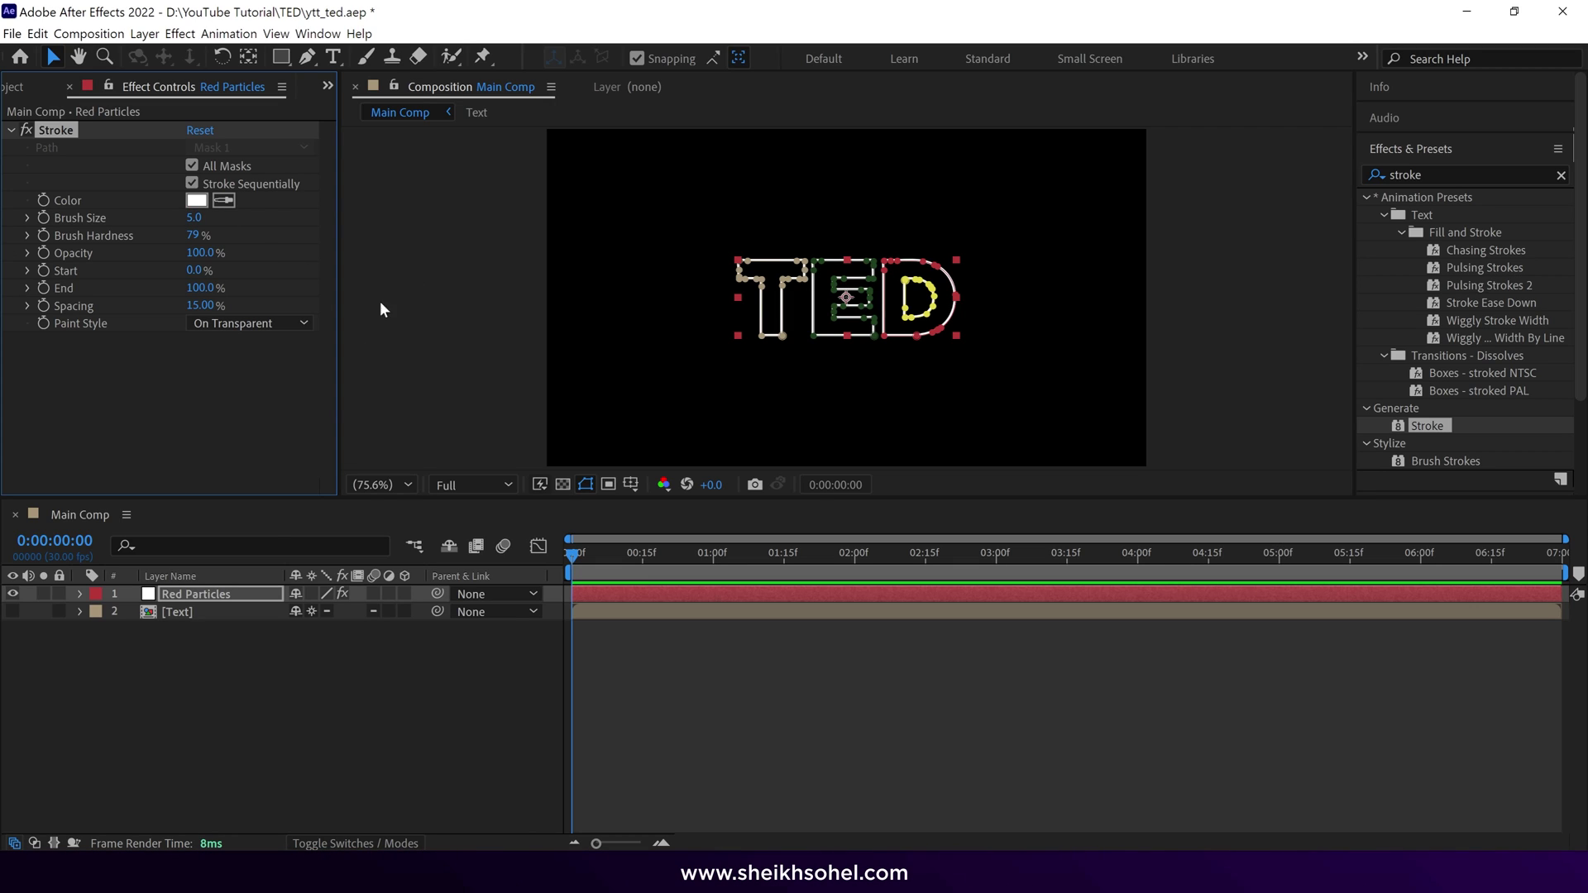
left_click(182, 640)
- Apply CC Ball Action to the Red Particles layer and set its grid spacing to 2
left_click(193, 594)
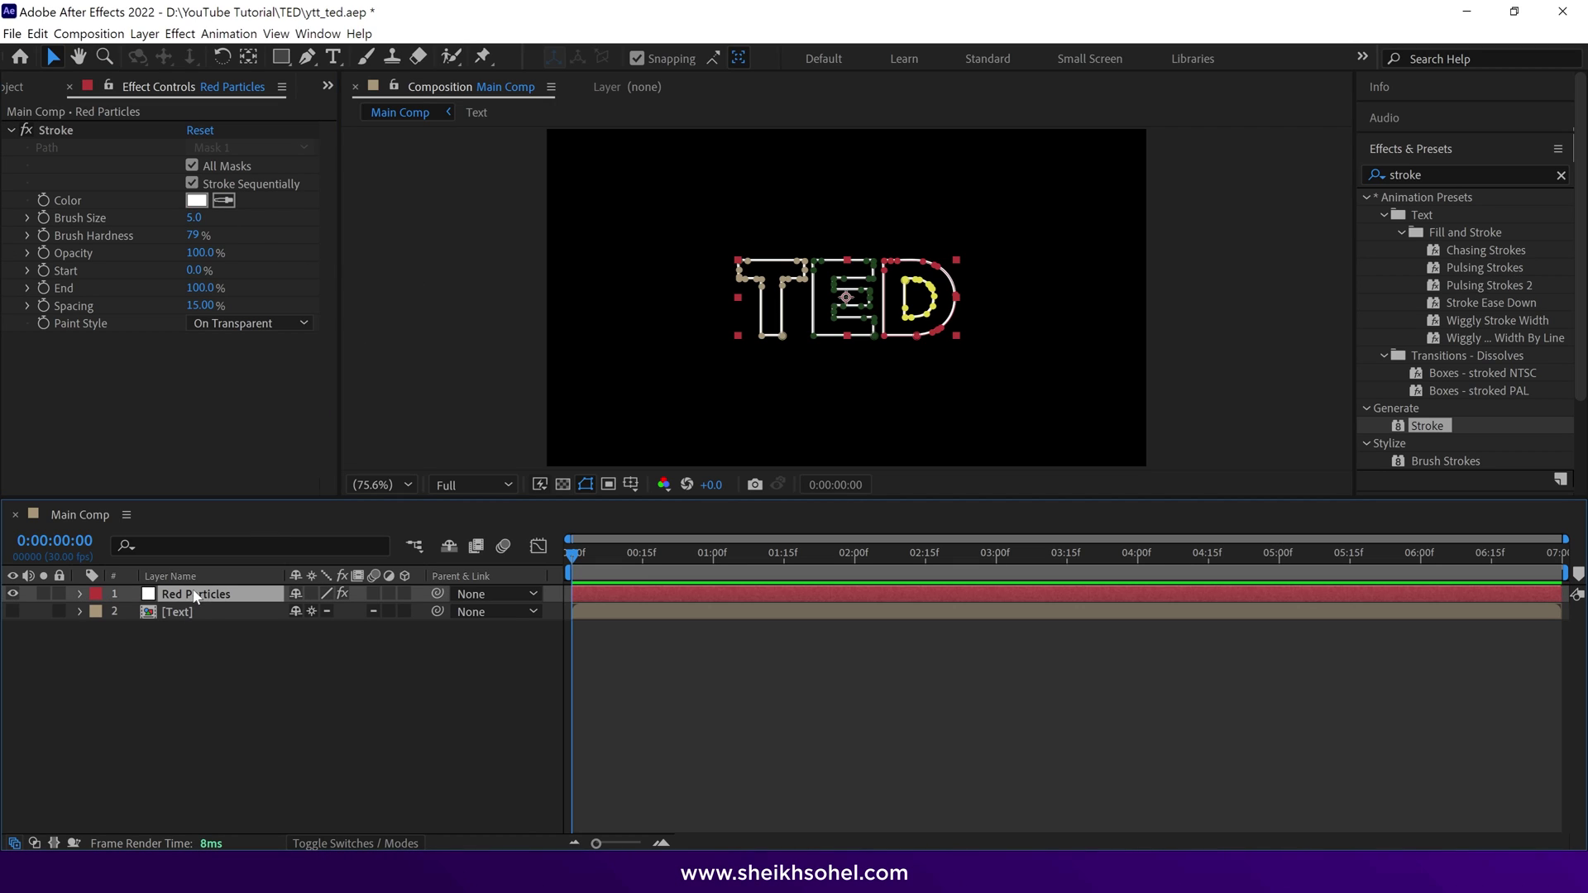
left_click(1440, 175)
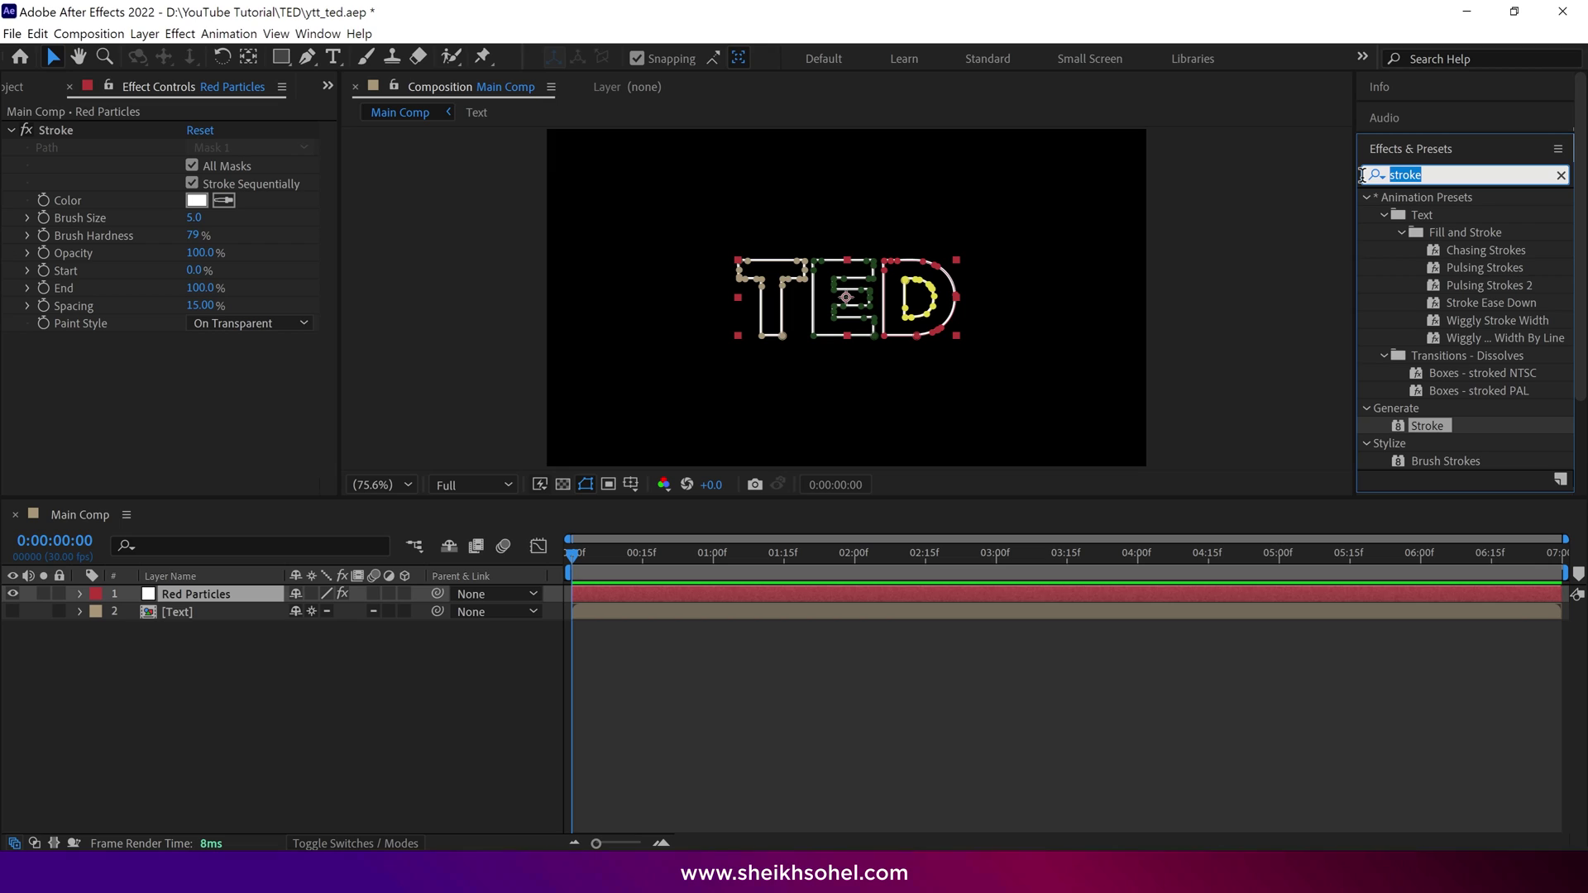
type("cc bal")
left_click_drag(1446, 214, 226, 590)
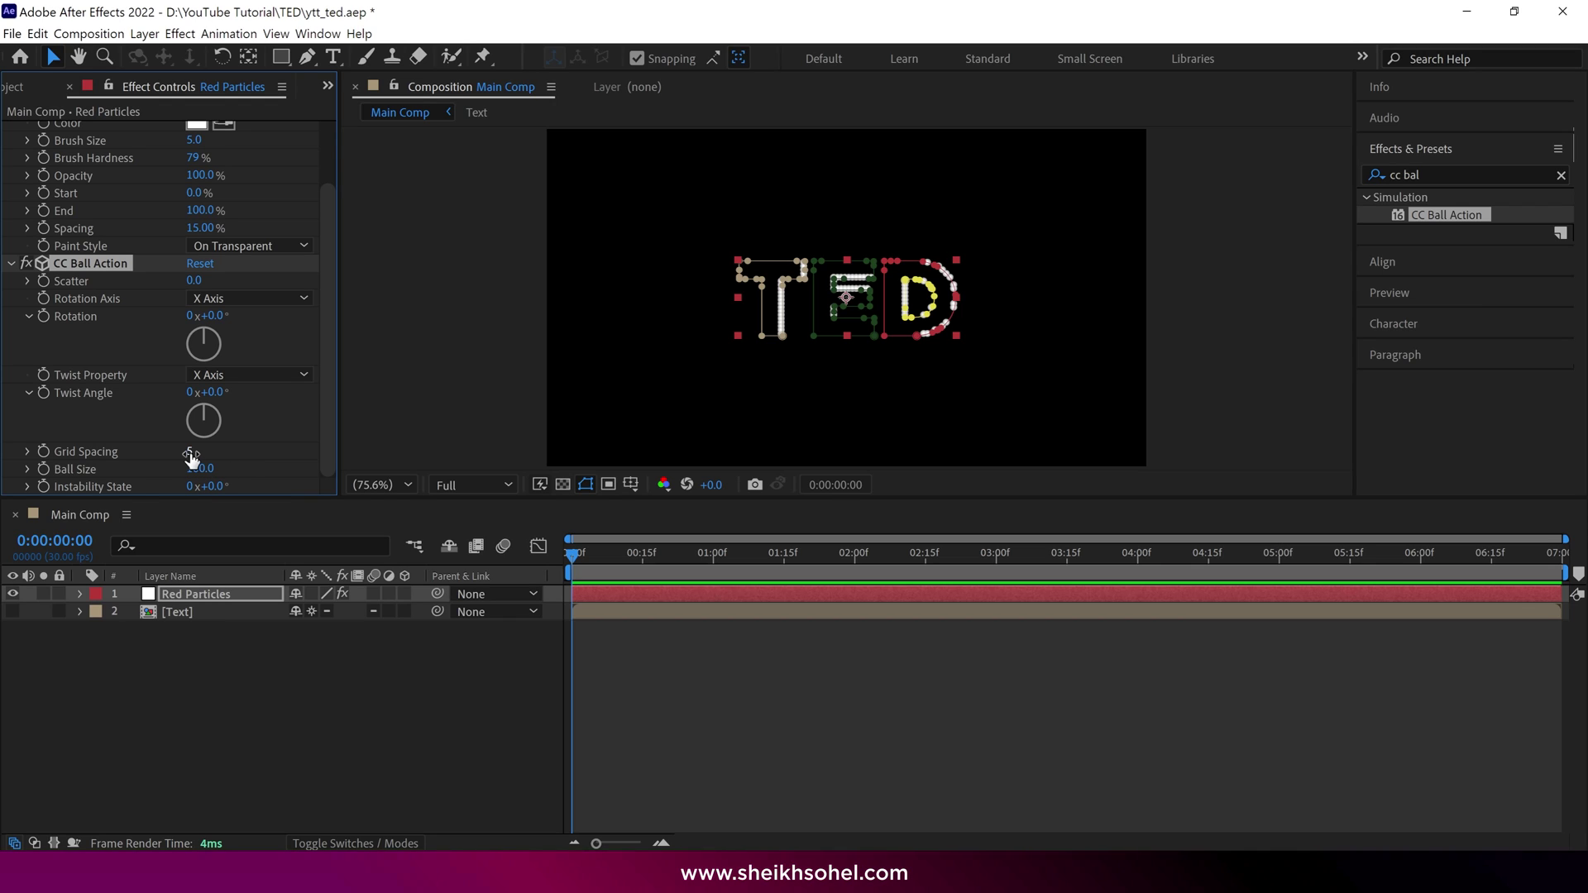
left_click_drag(190, 452, 195, 460)
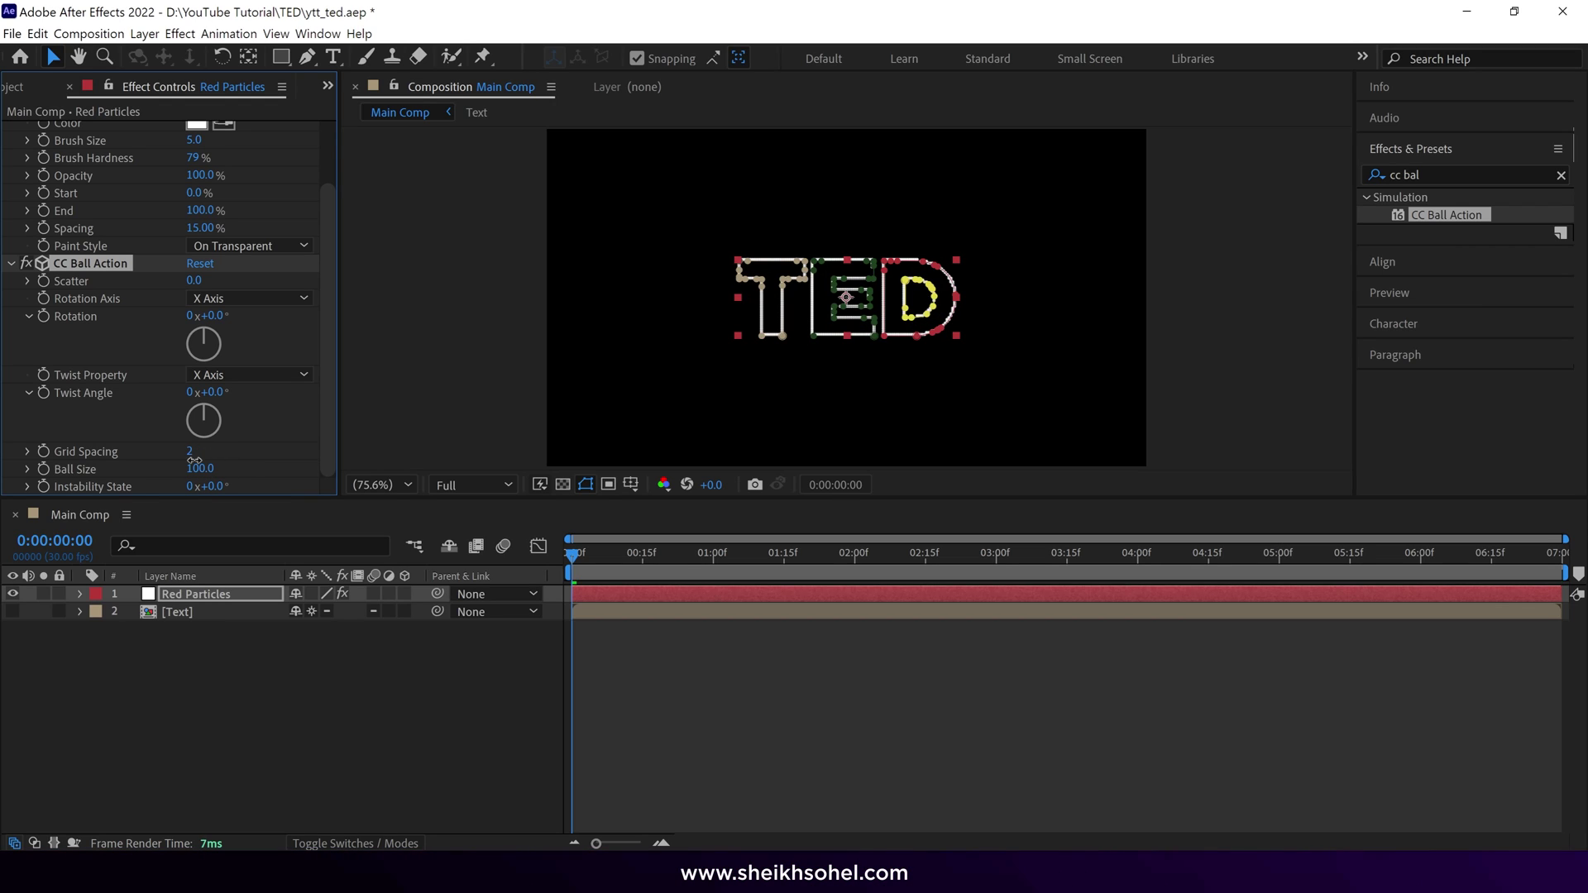
key("slash")
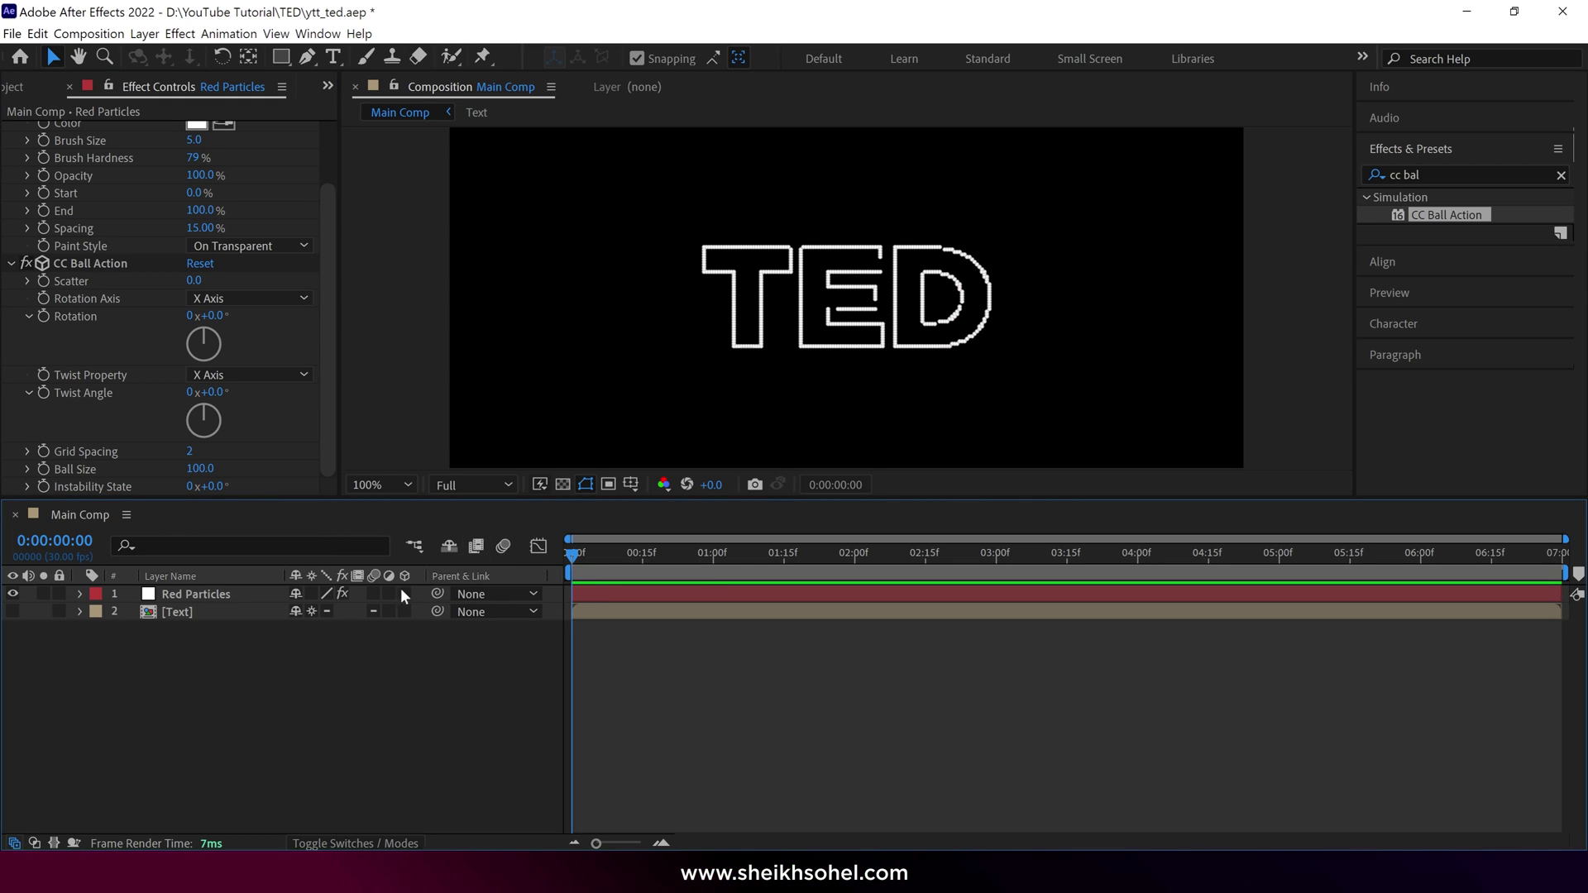
- Apply CC Lens to the Red Particles layer and set its convergence to 6
left_click(264, 596)
left_click_drag(1454, 175, 1363, 177)
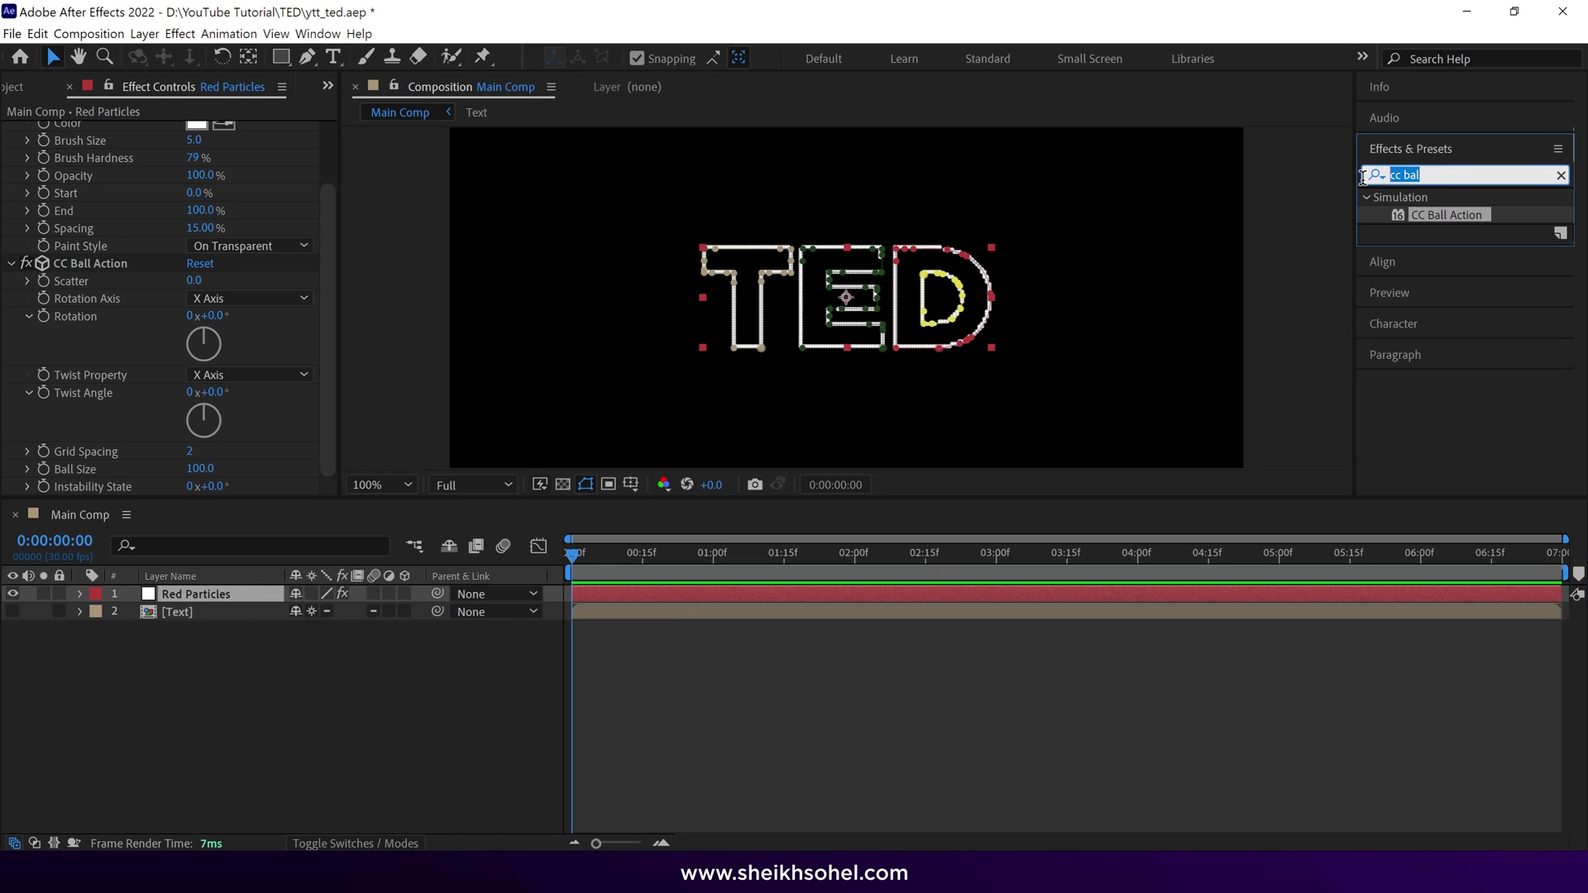
type("cc le")
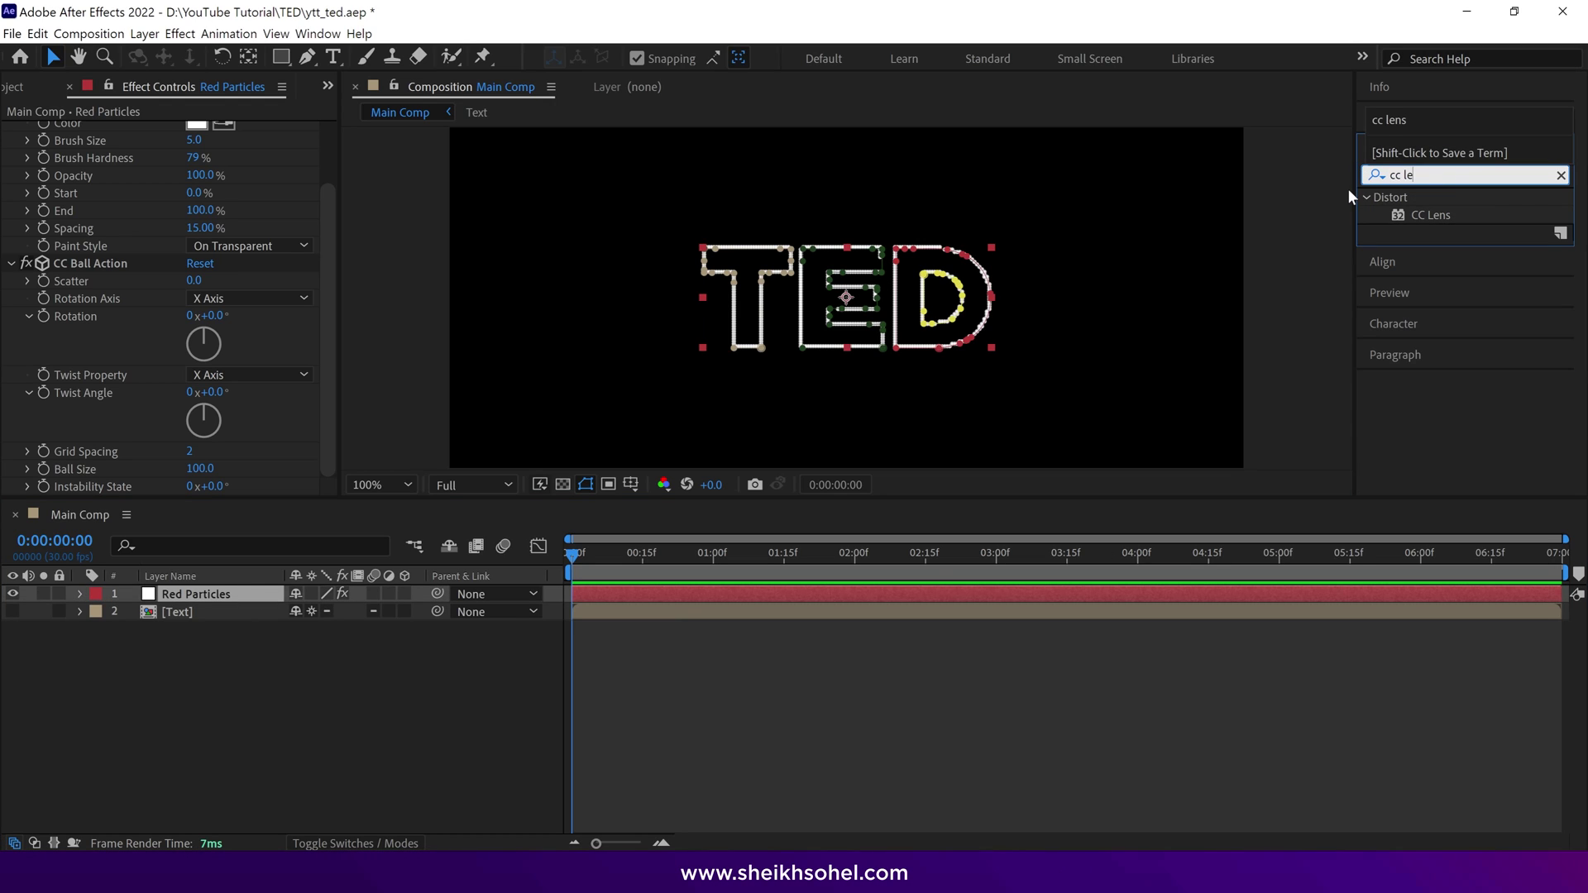
type("ns")
left_click_drag(1431, 215, 299, 596)
left_click_drag(197, 487, 123, 510)
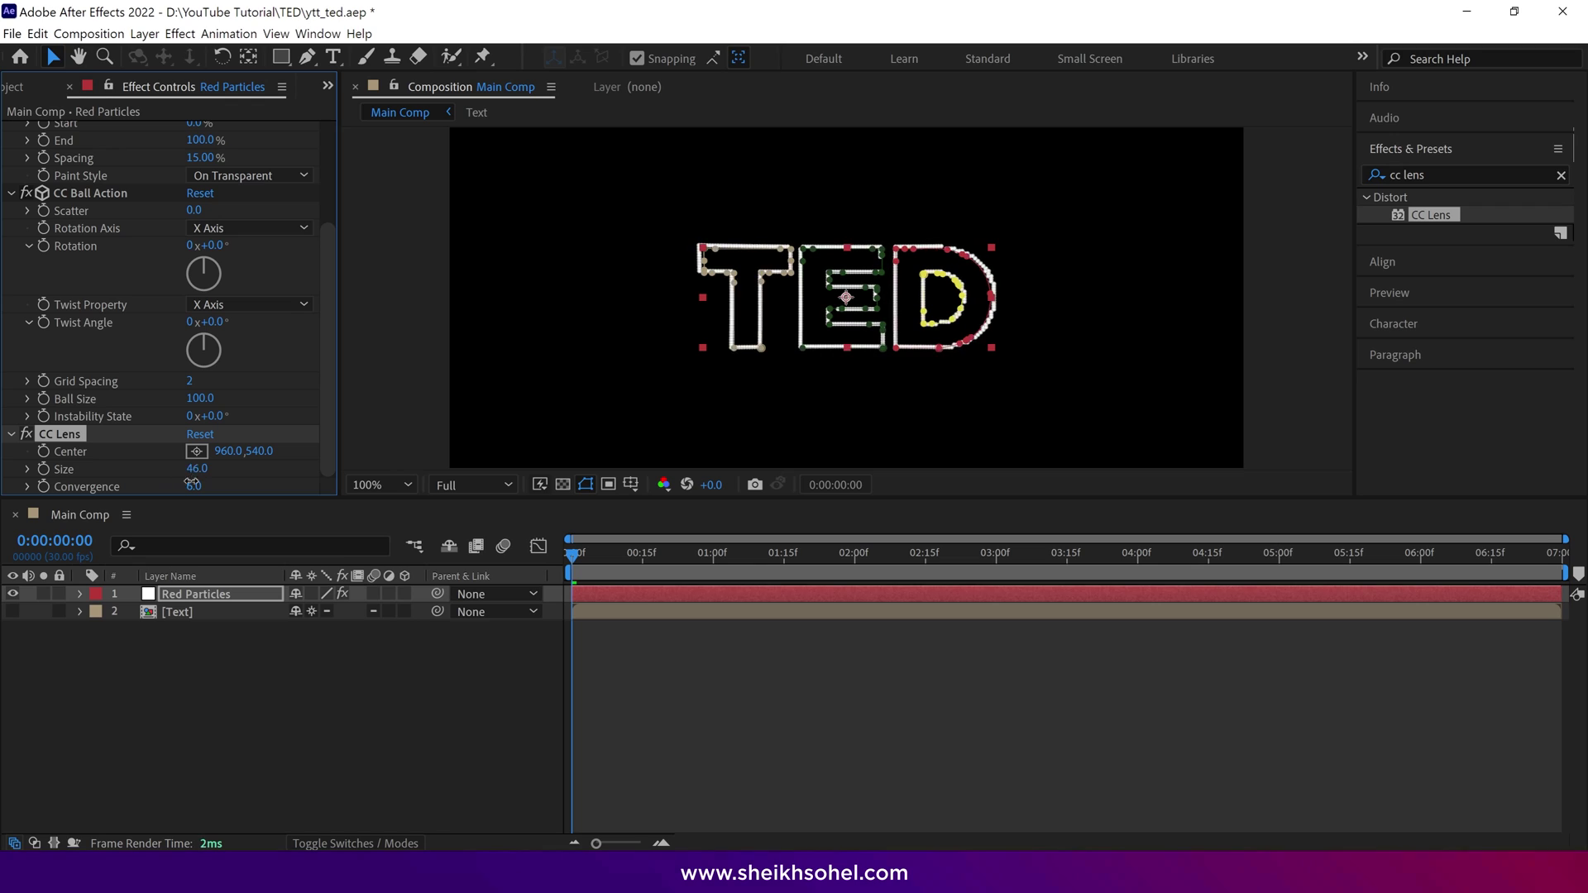
- Keyframe the CC Lens size from 0 at 0:00:00:00 to 155 at 0:00:00:24
mouse_move(202, 470)
left_mouse_down()
mouse_move(220, 470)
mouse_move(174, 474)
left_mouse_up()
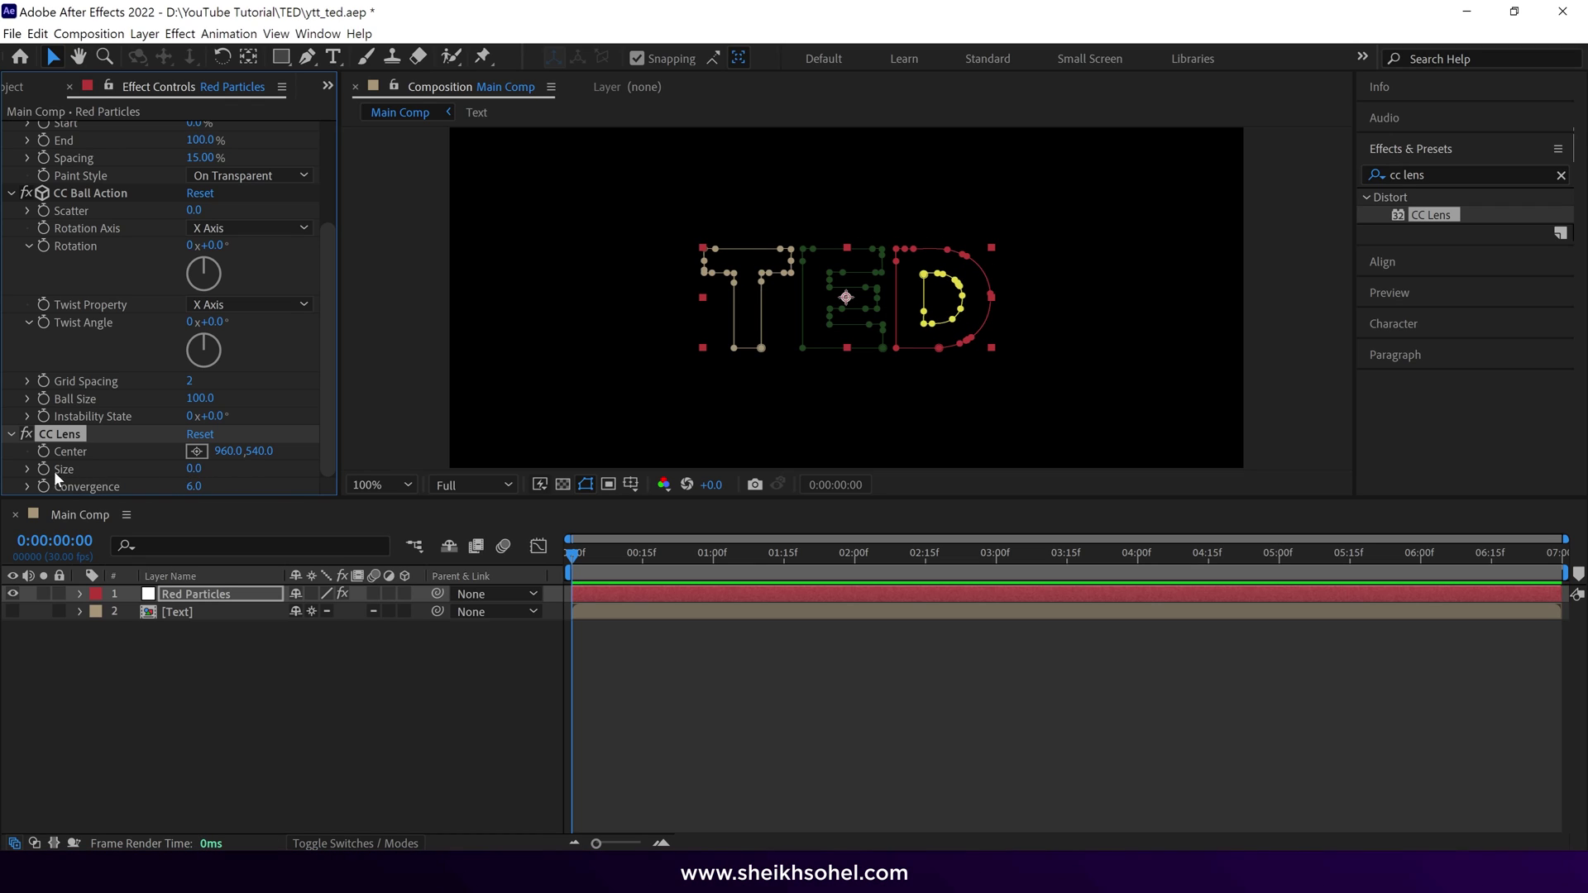
left_click_drag(585, 562, 684, 566)
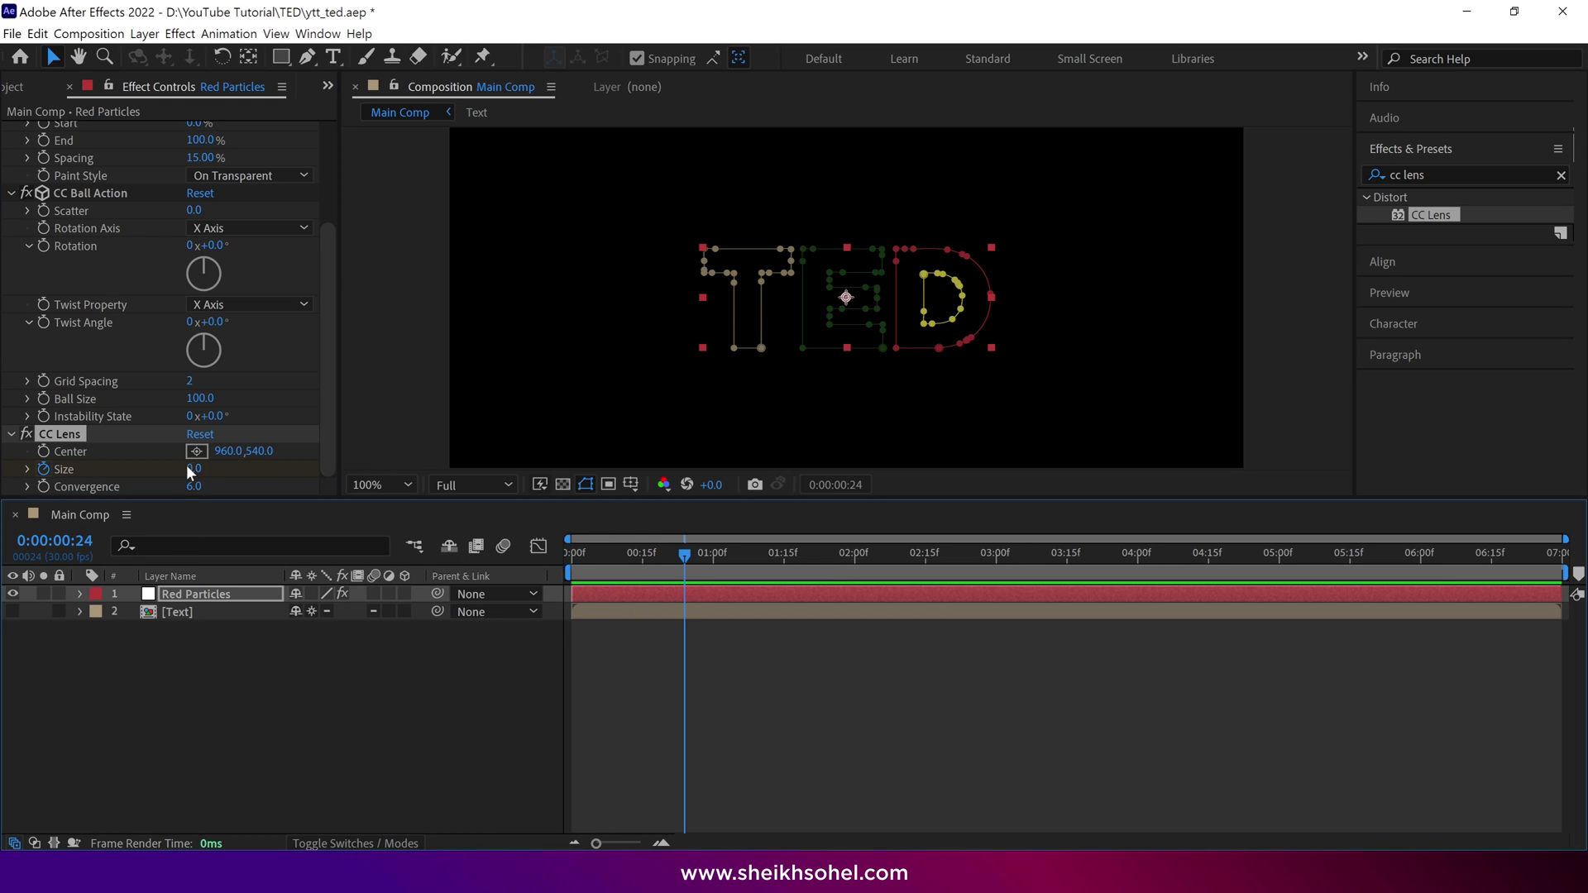
left_click_drag(185, 468, 299, 470)
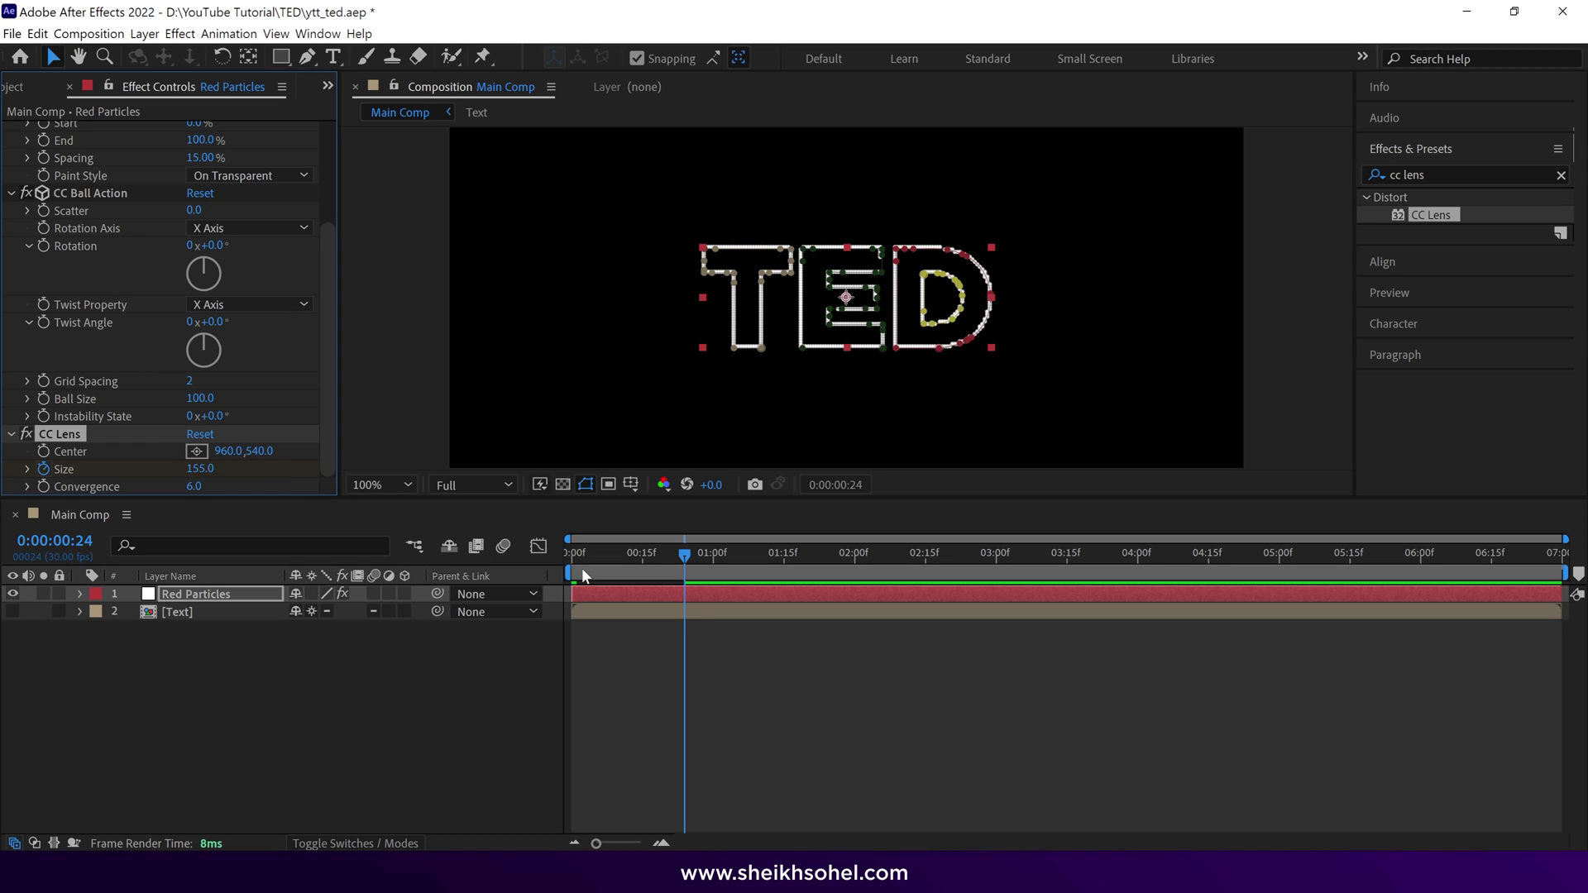
- Reveal the keyframes of Red Particles and remove the Mask Path keyframes of Masks 1 to 4
key("u")
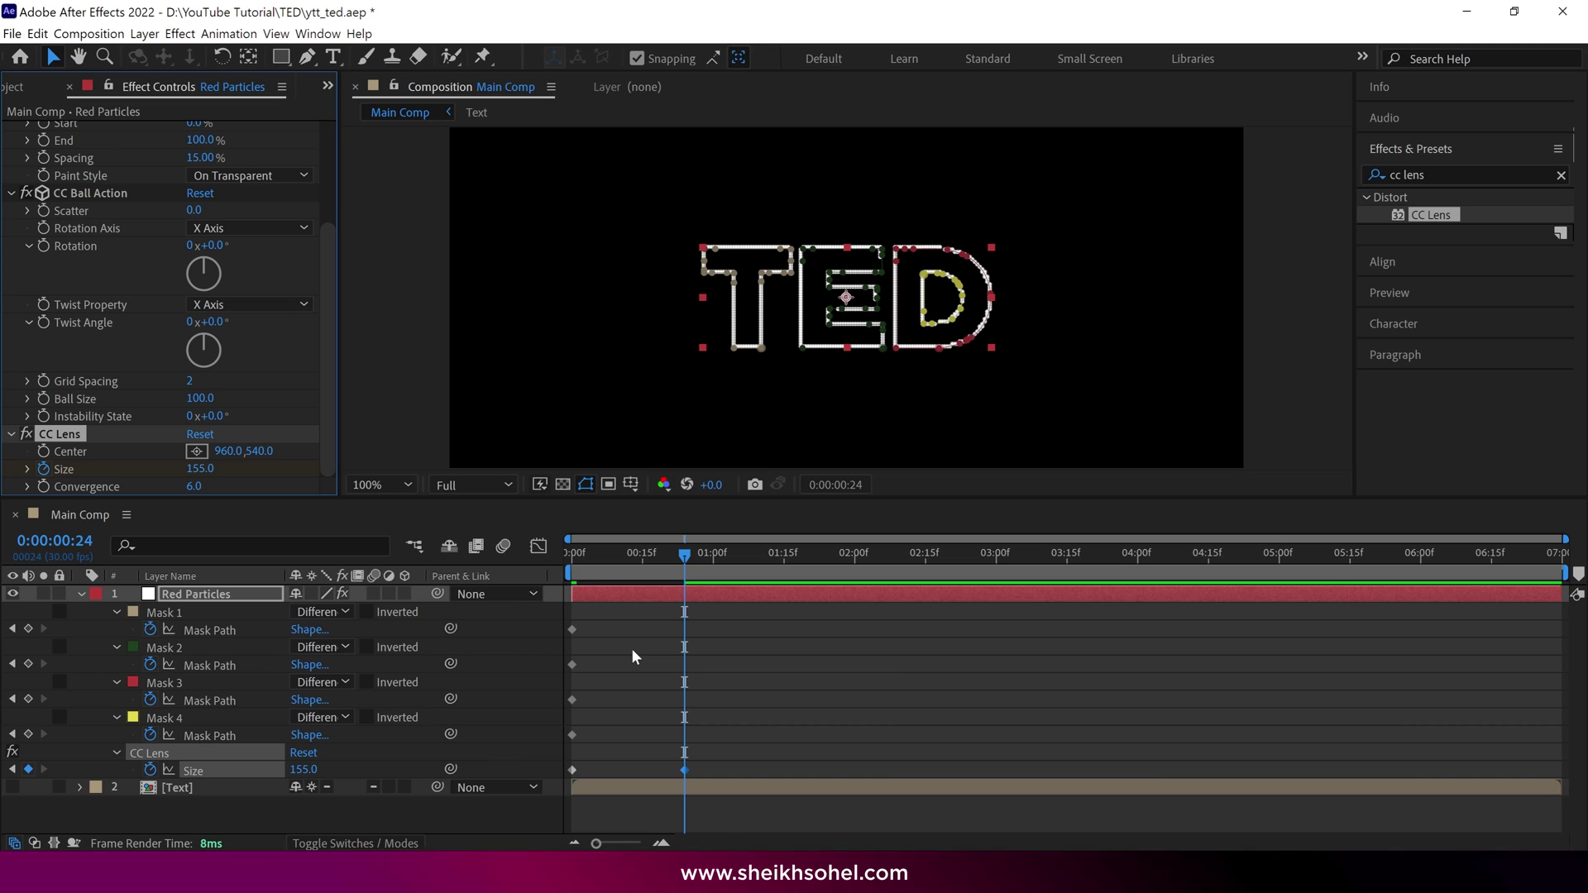
left_click_drag(603, 625, 537, 734)
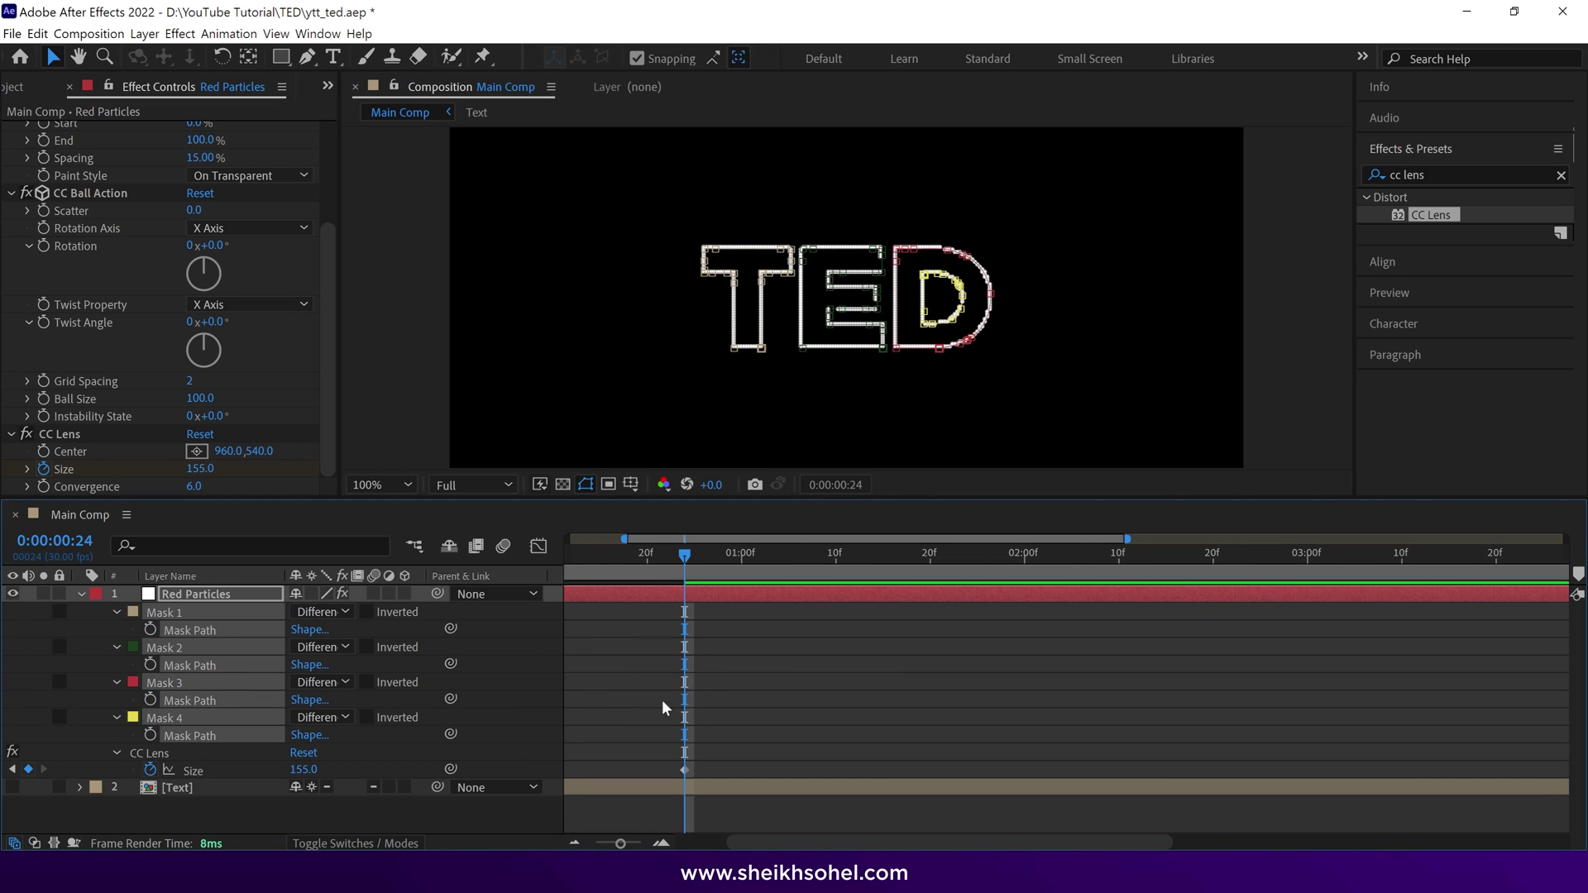
key("u")
- Move the second CC Lens size keyframe to about 0:00:01:15 and preview the outline's growth
scroll(640, 703, "left", 3)
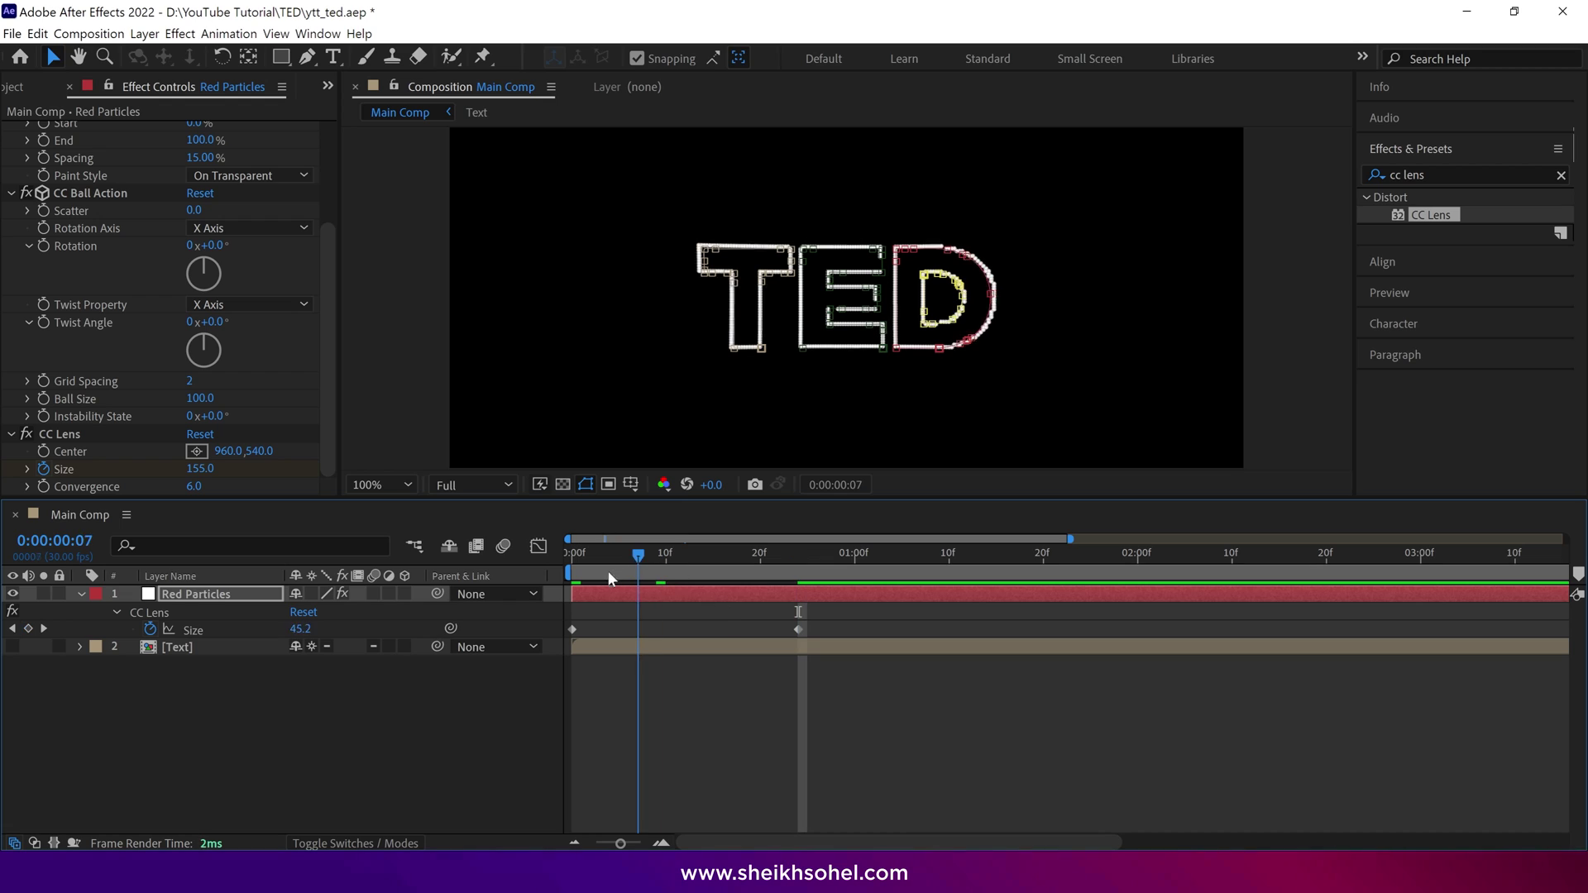
key("space")
left_click_drag(799, 629, 997, 629)
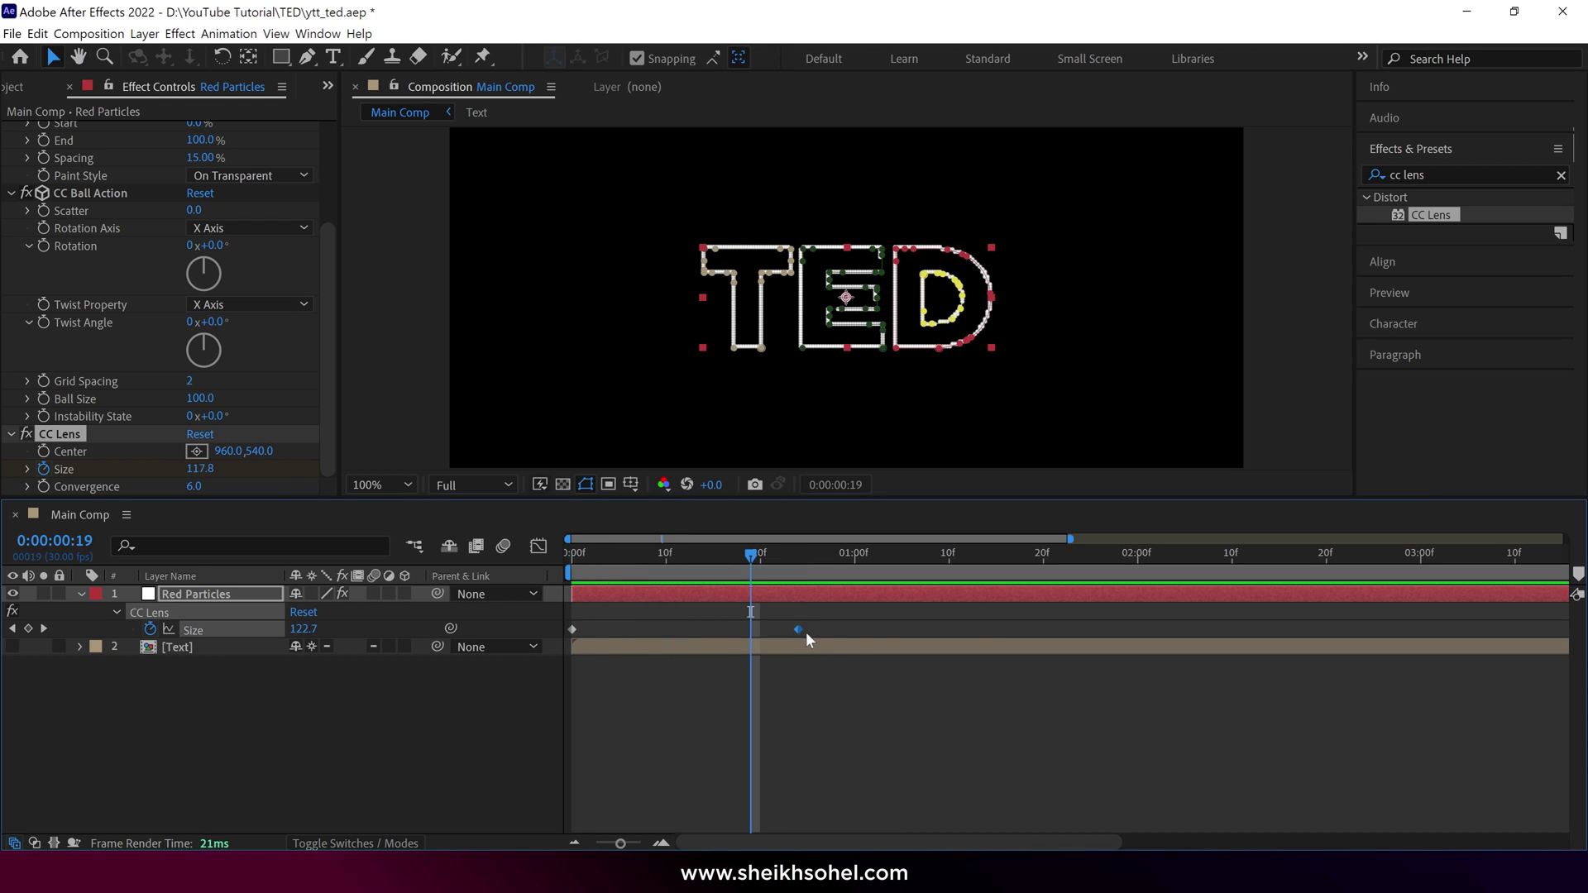
key("space")
key("minus")
key("space")
key("space")
mouse_move(785, 629)
left_mouse_down()
mouse_move(865, 630)
mouse_move(786, 649)
left_mouse_up()
key("space")
key("space")
key("space")
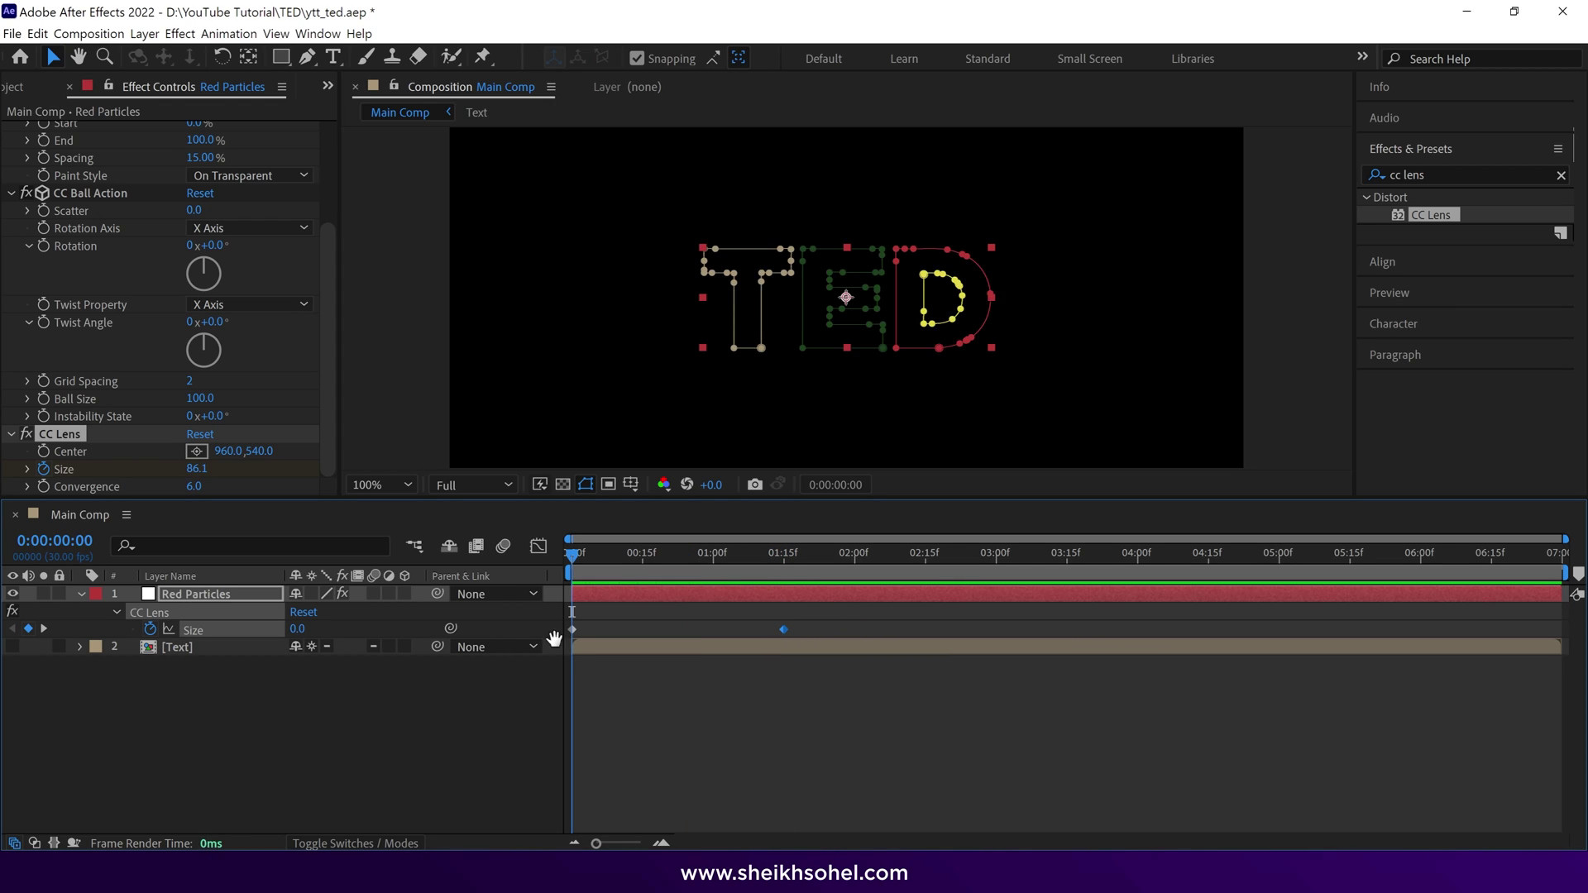
- Move the second CC Lens size keyframe to about 0:00:01:23 and preview the slower outline growth
key("space")
key("space")
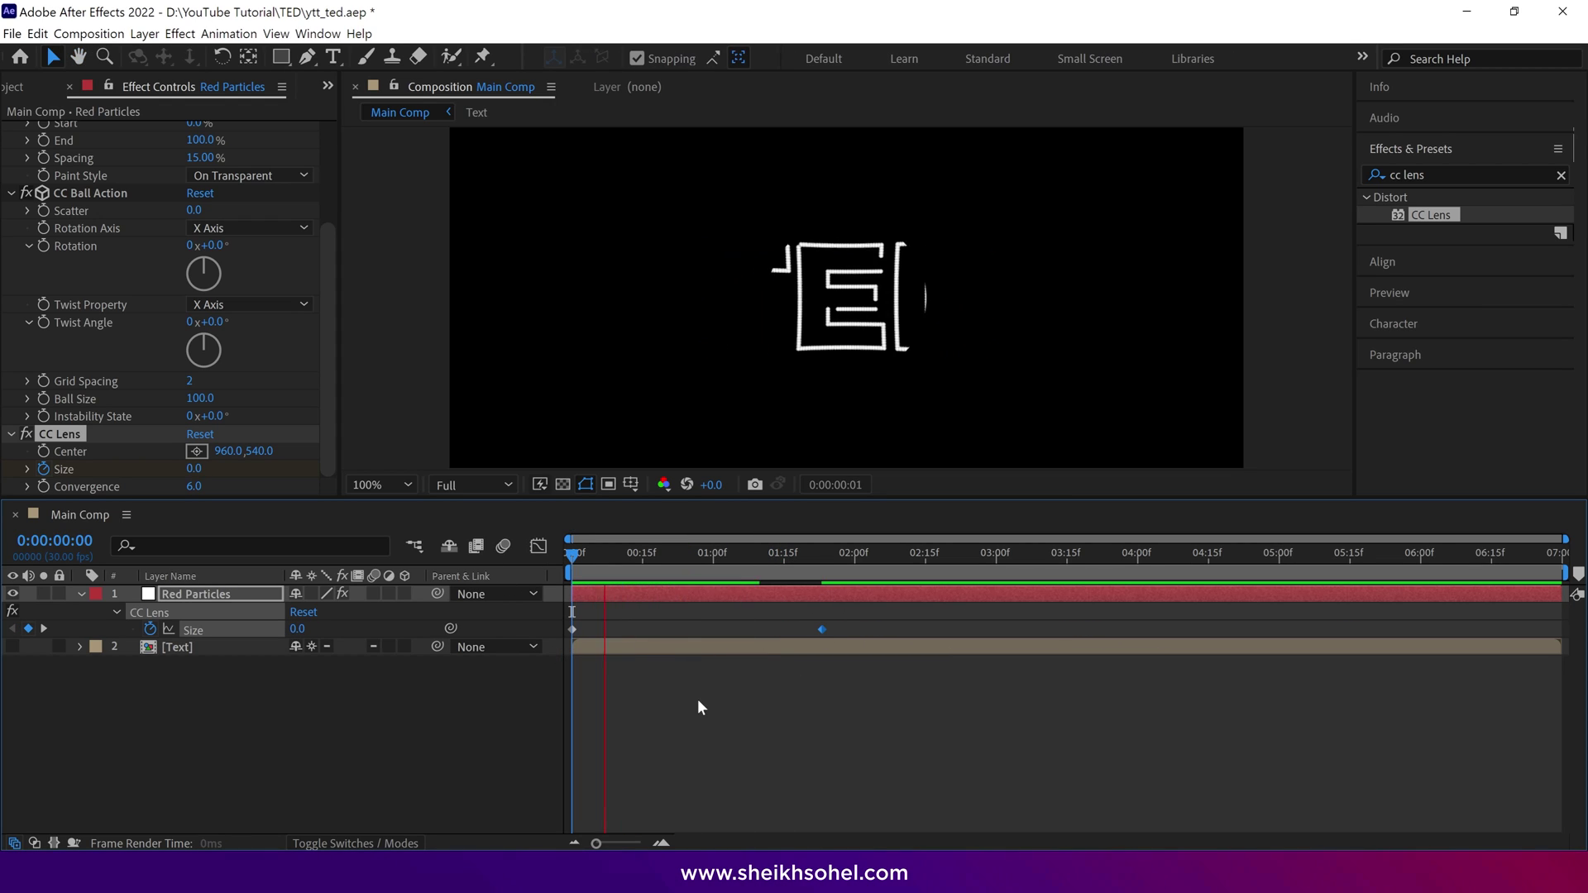
left_click_drag(774, 555, 582, 561)
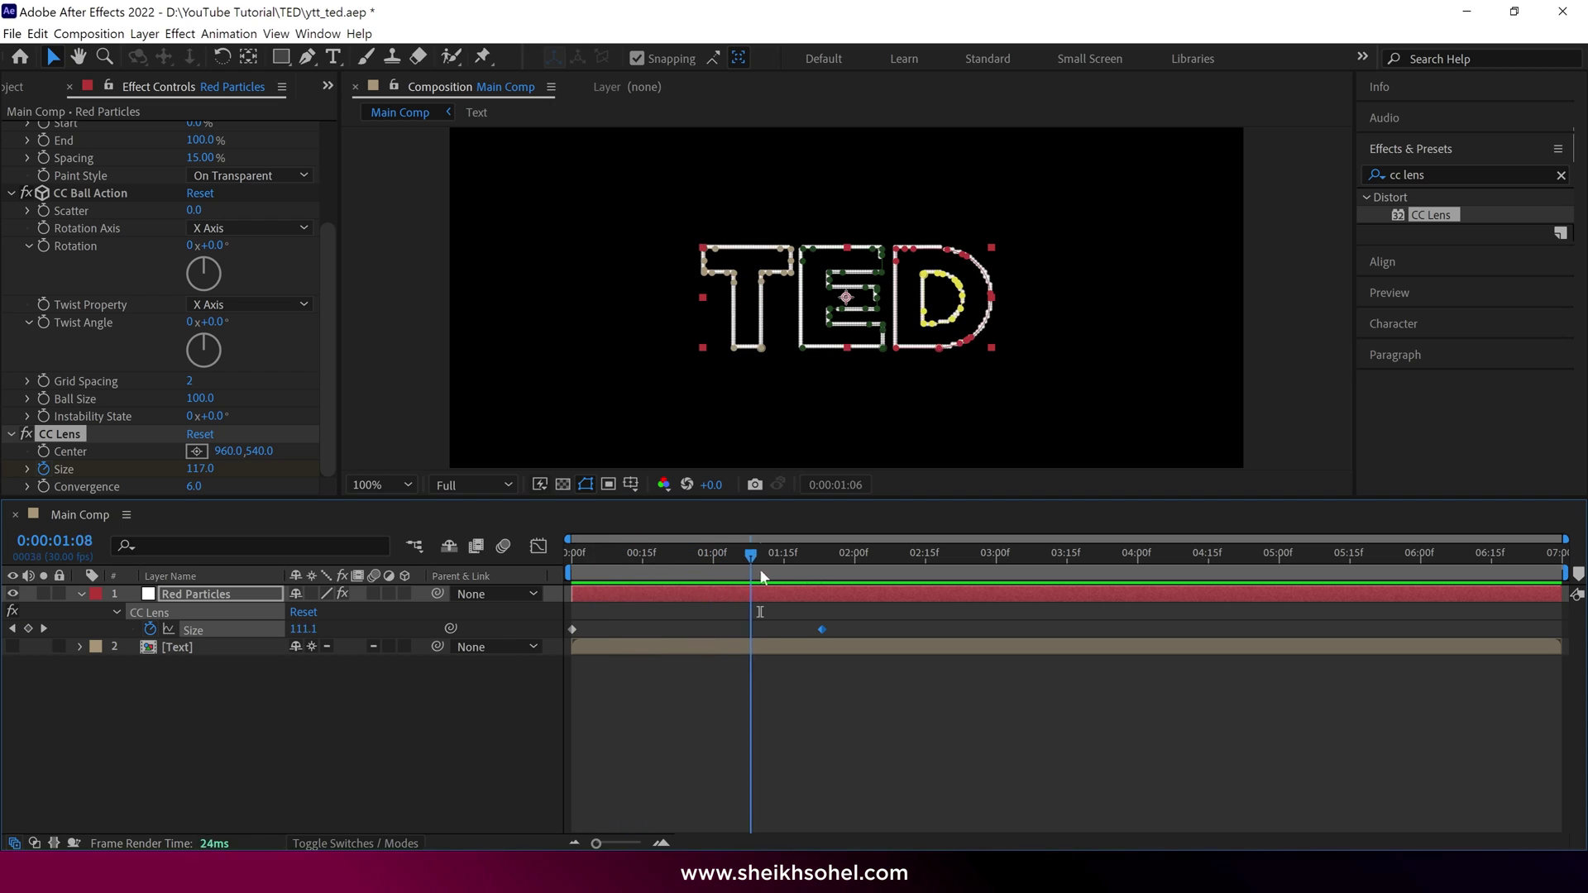
key("space")
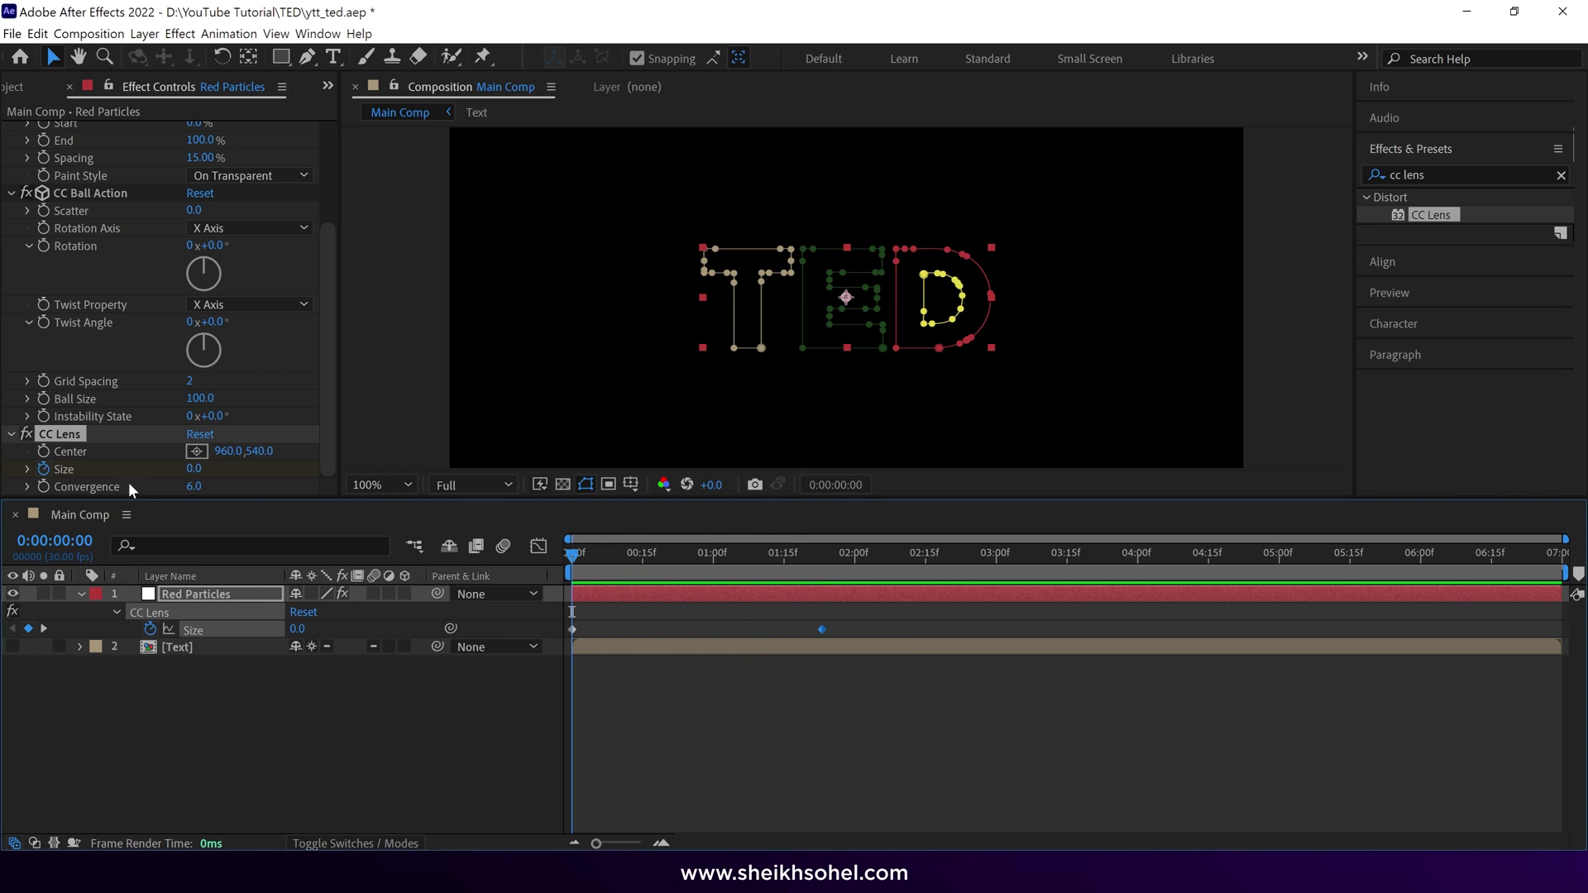
- Collapse the Stroke settings and keyframe CC Ball Action's Scatter from 0 at 0:00:00:00 to 1.5 at 0:00:00:17
scroll(113, 366, "up", 3)
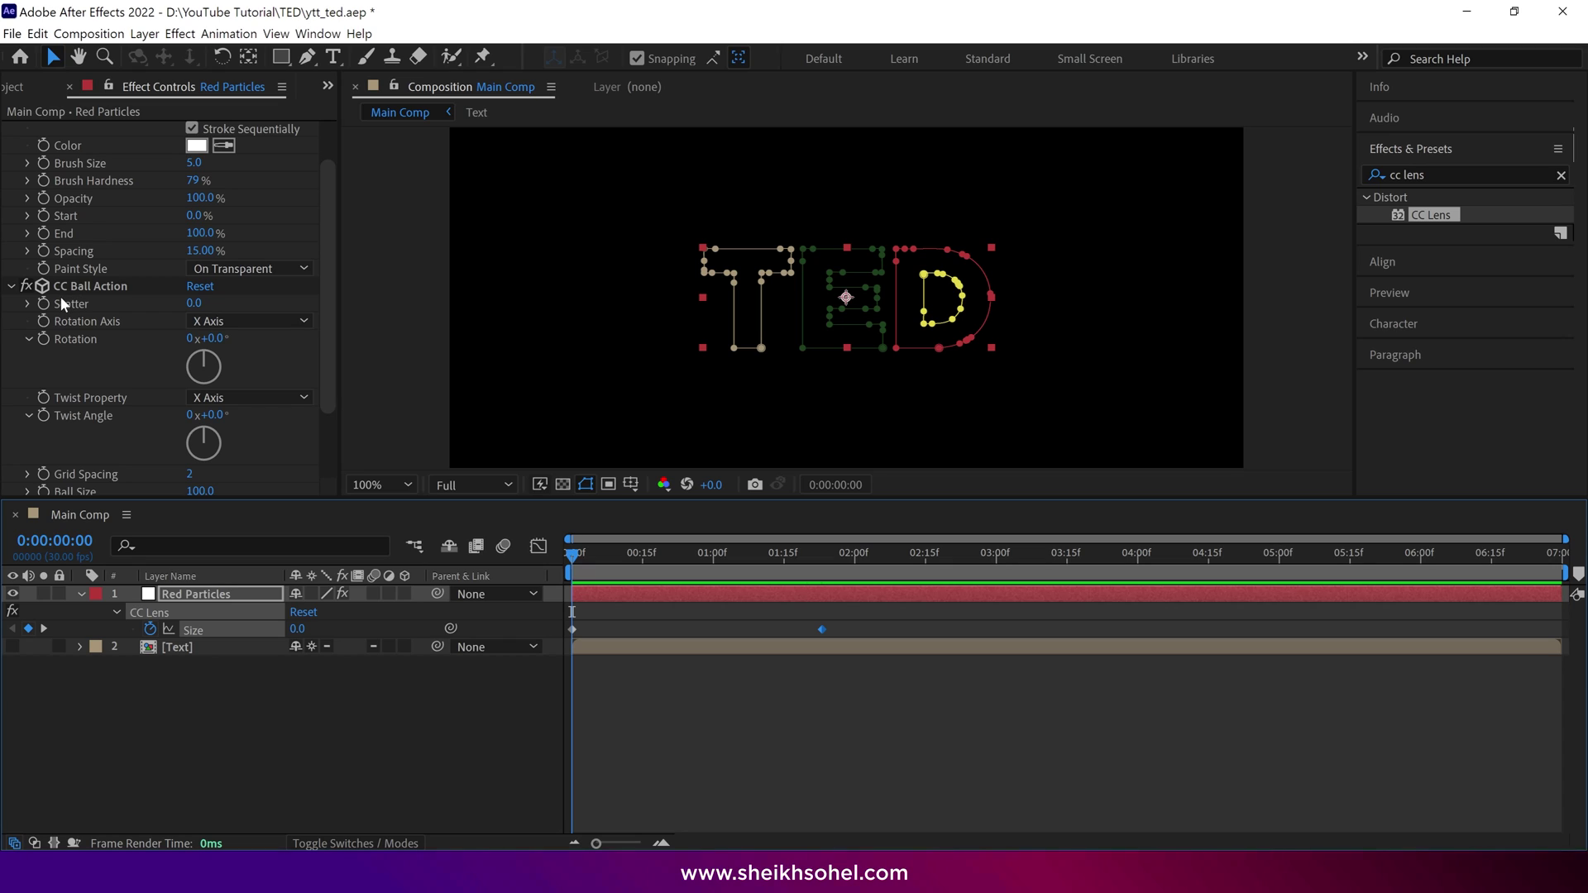
scroll(105, 322, "up", 2)
left_click(10, 130)
left_click(98, 149)
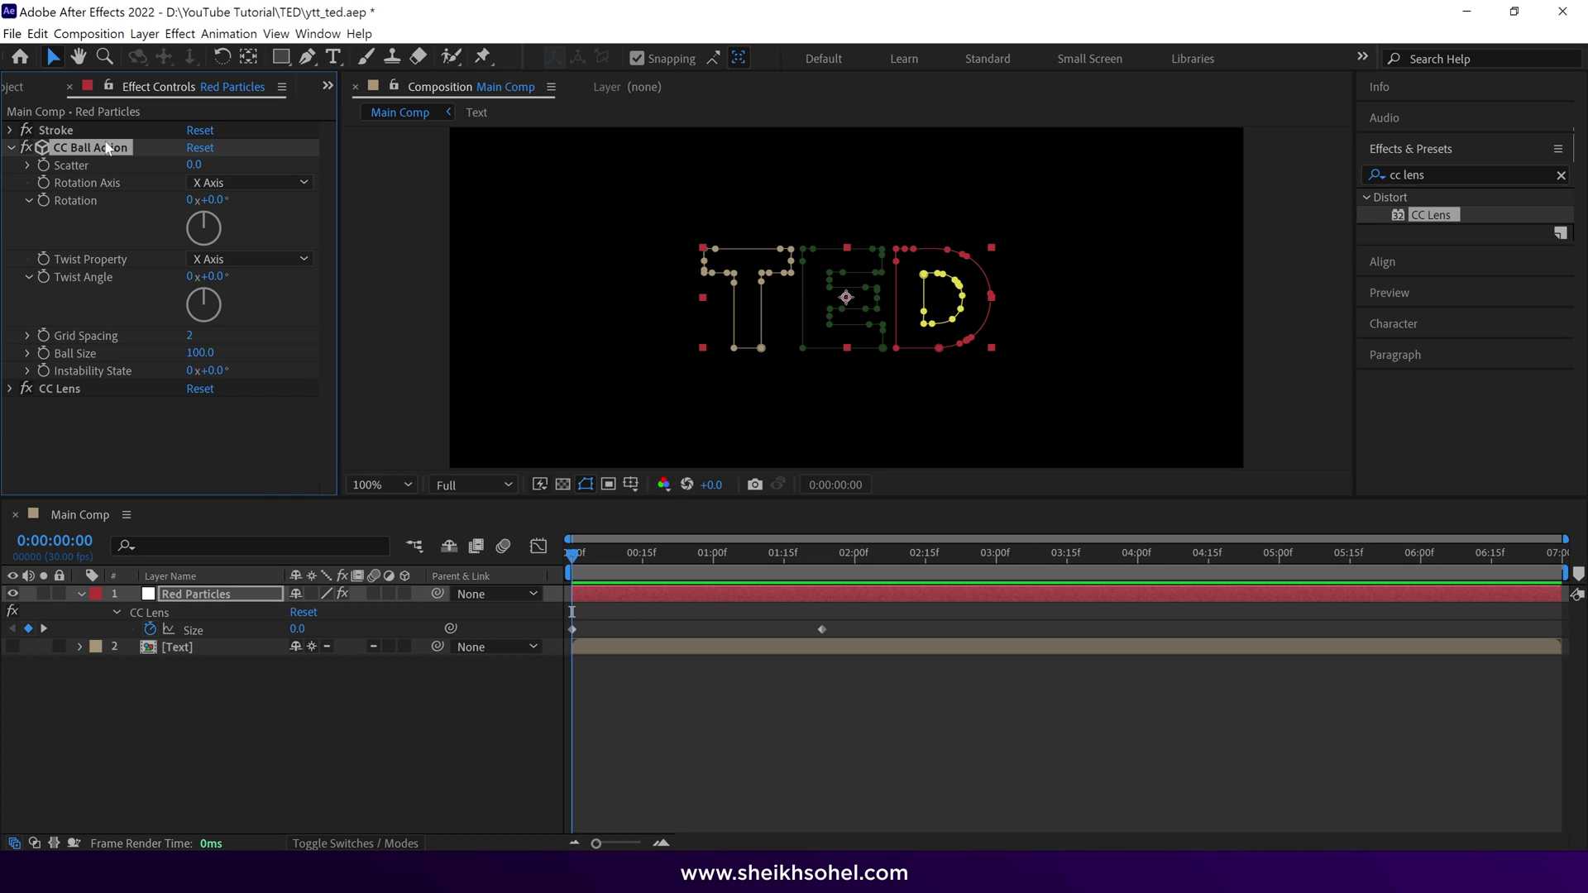
left_click(45, 166)
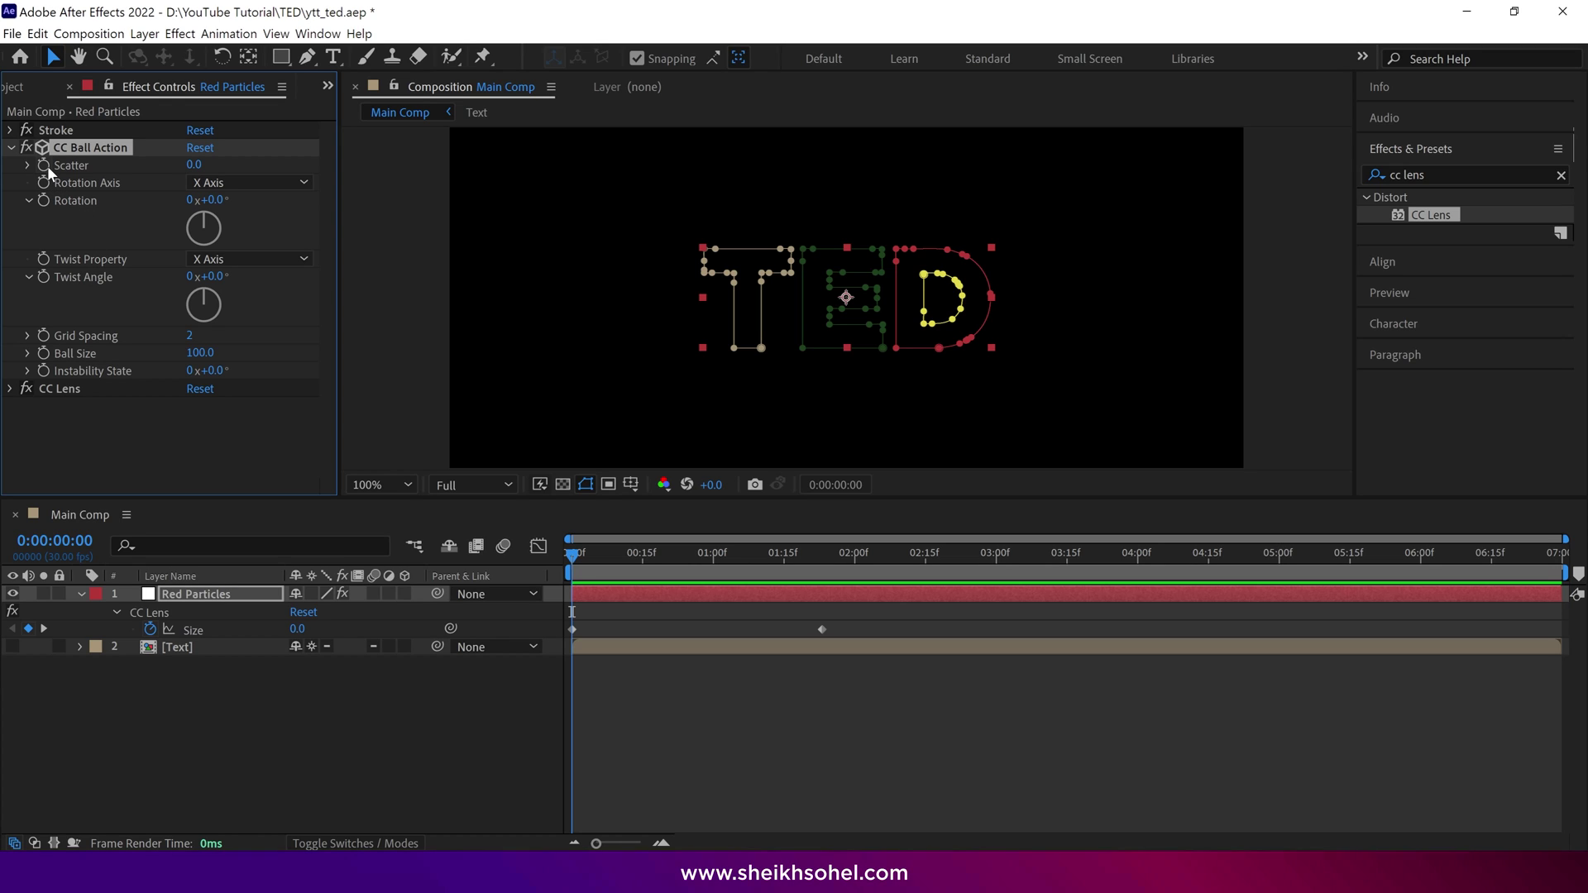
left_click(574, 549)
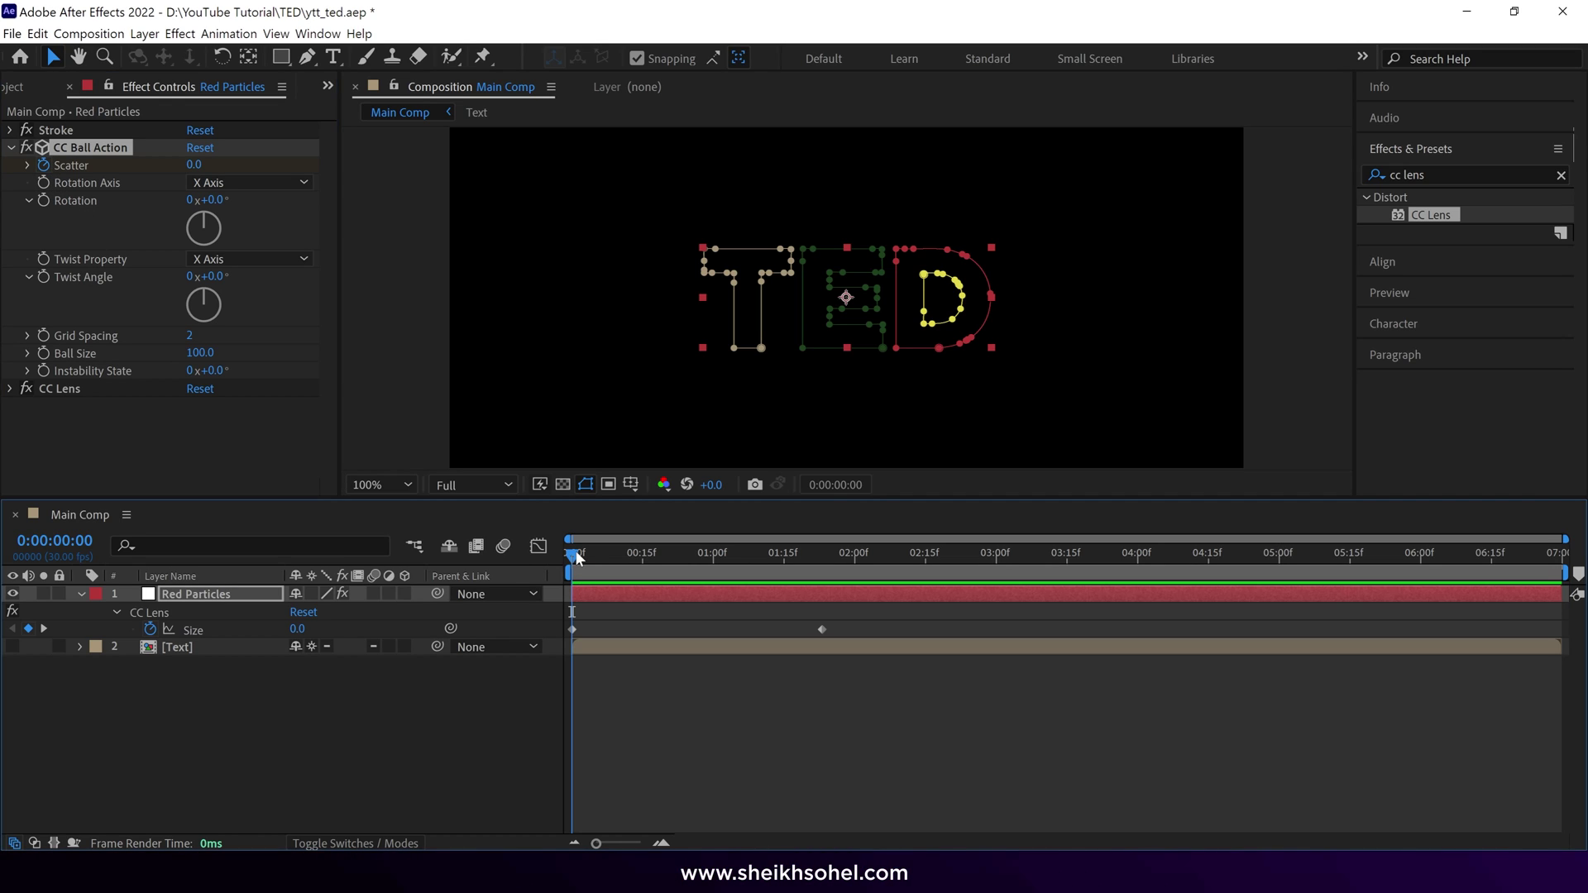
key("u")
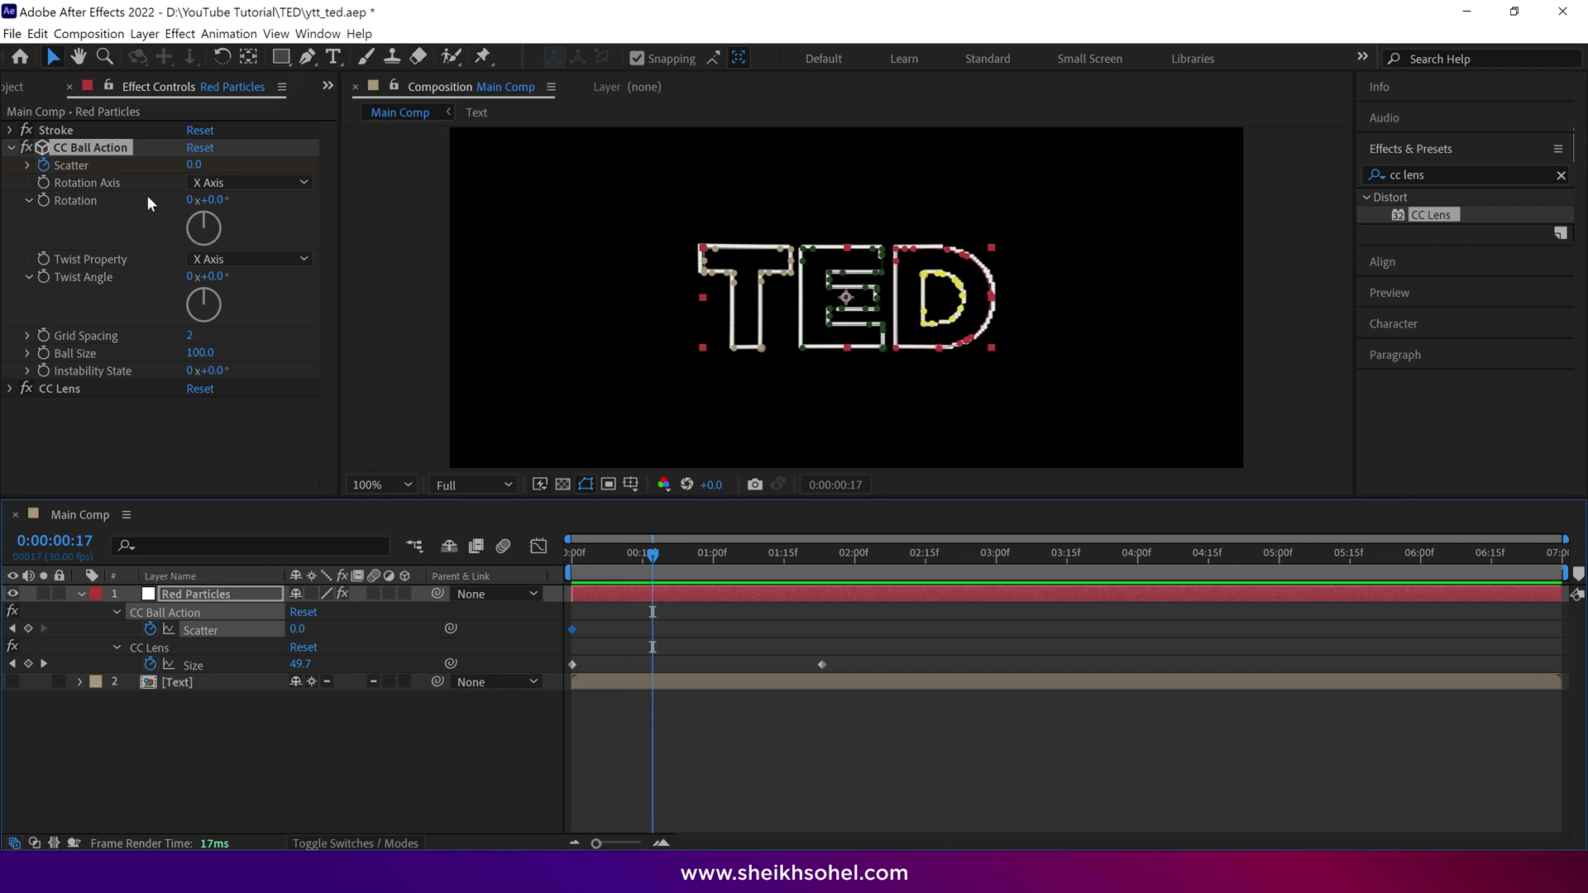
left_click_drag(195, 165, 208, 168)
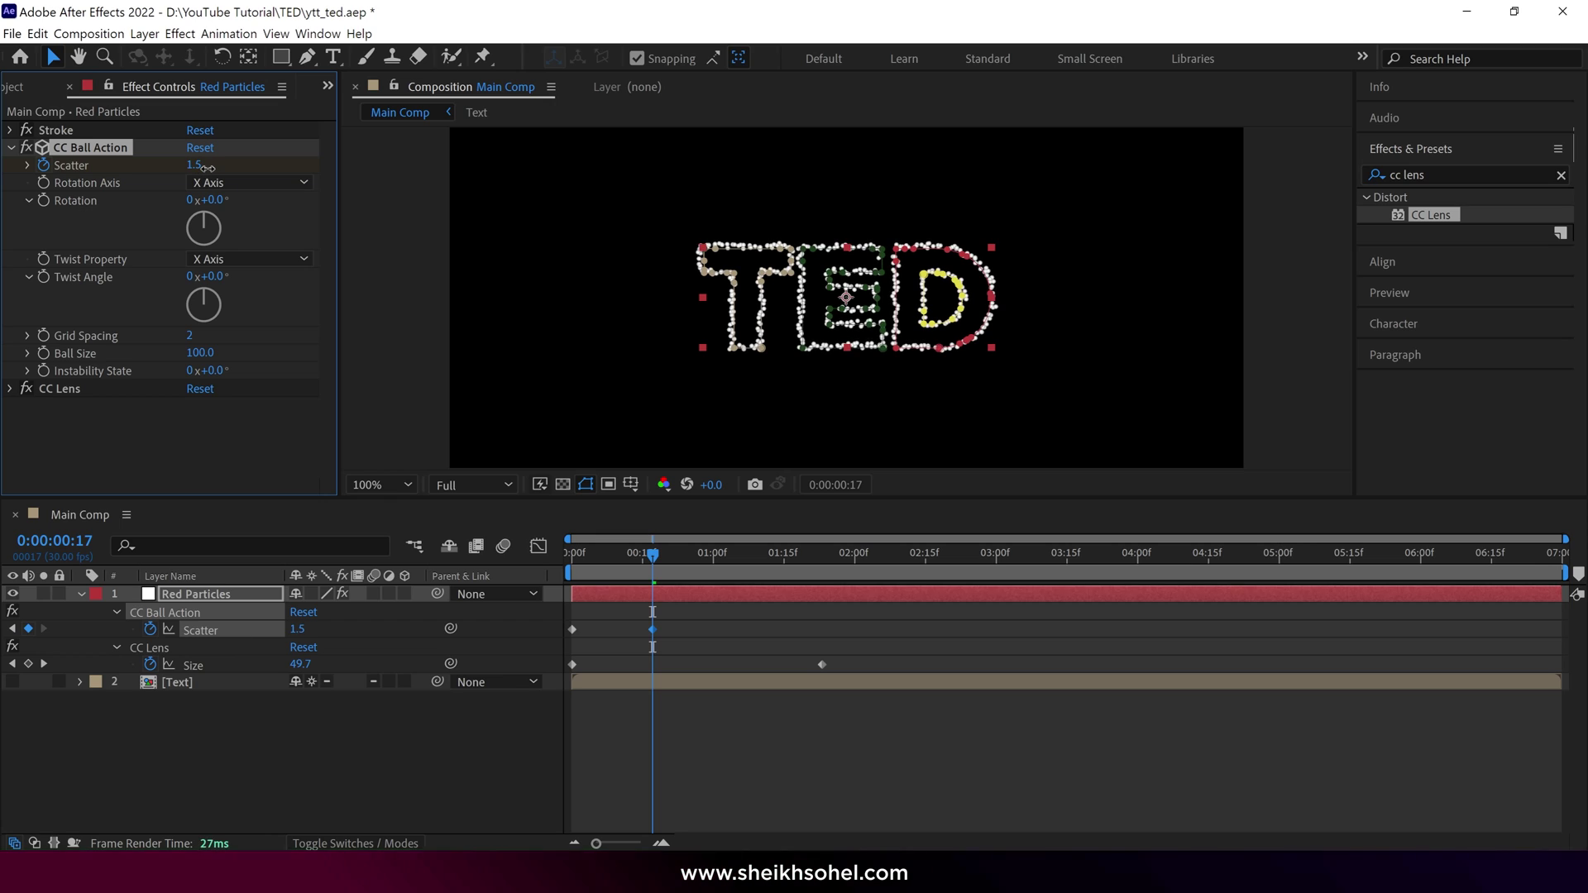
- Add a Scatter keyframe of 1024 at 0:00:04:14 and preview the particles dispersing
left_click_drag(653, 554, 817, 569)
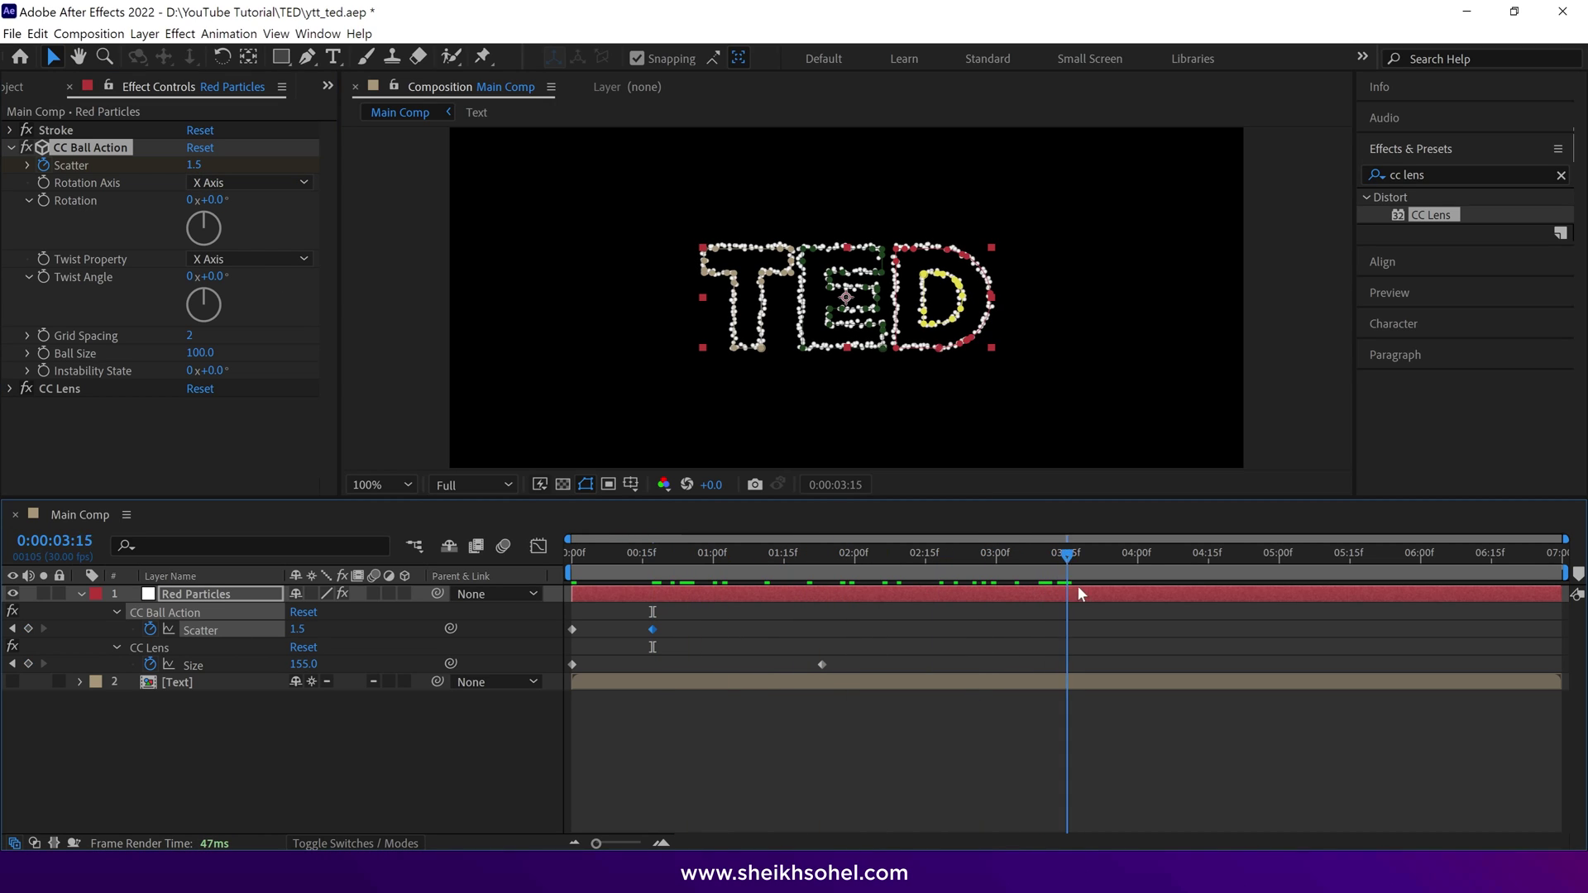
left_click_drag(1212, 582, 1204, 579)
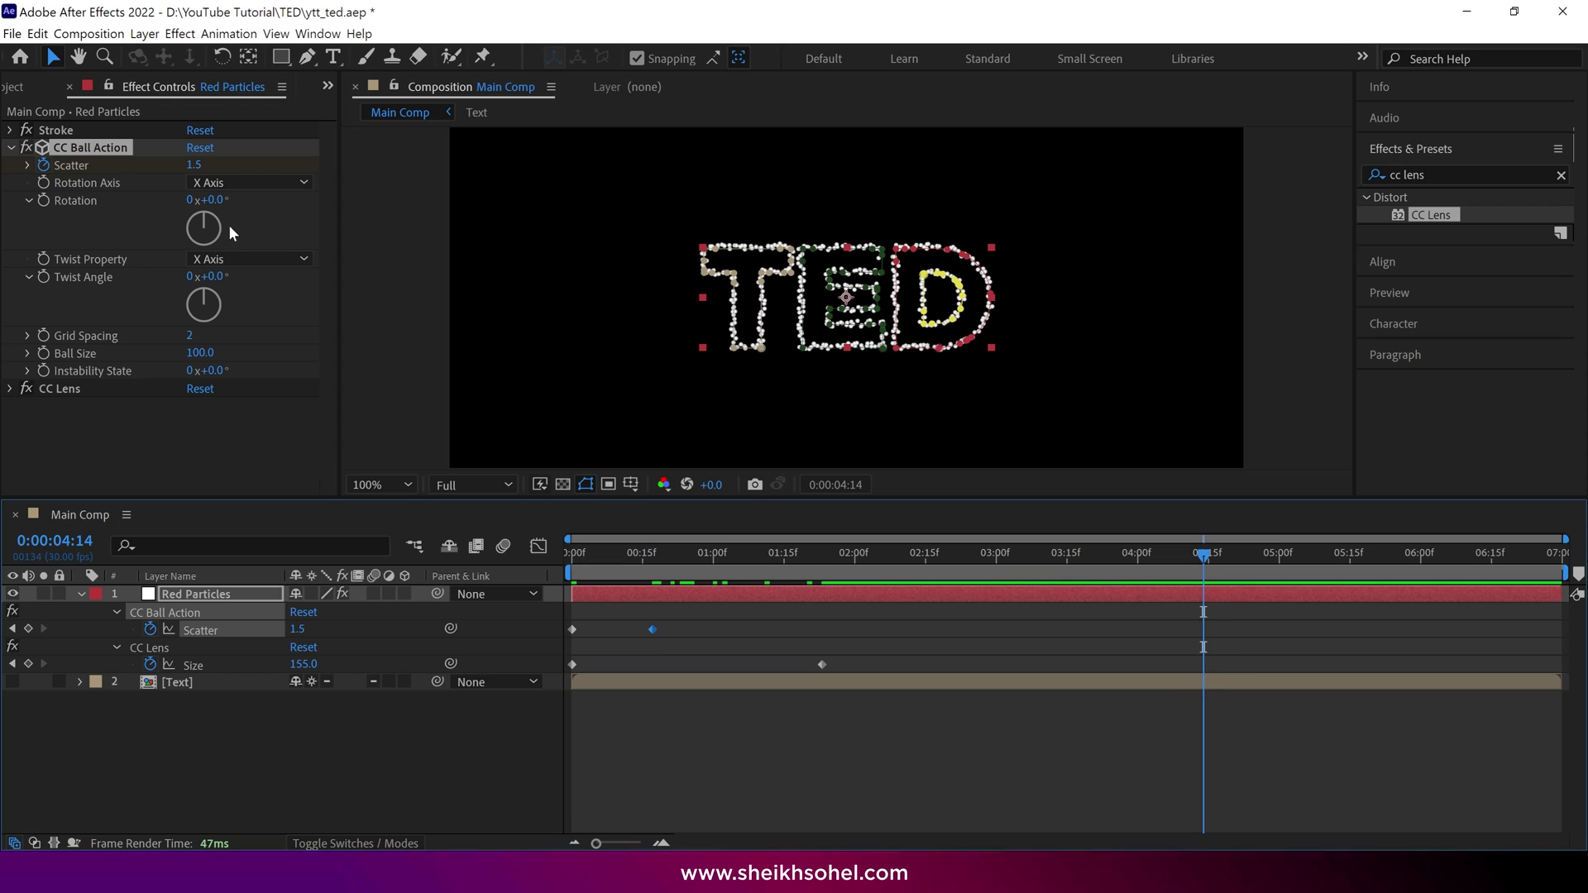
left_click_drag(196, 168, 505, 213)
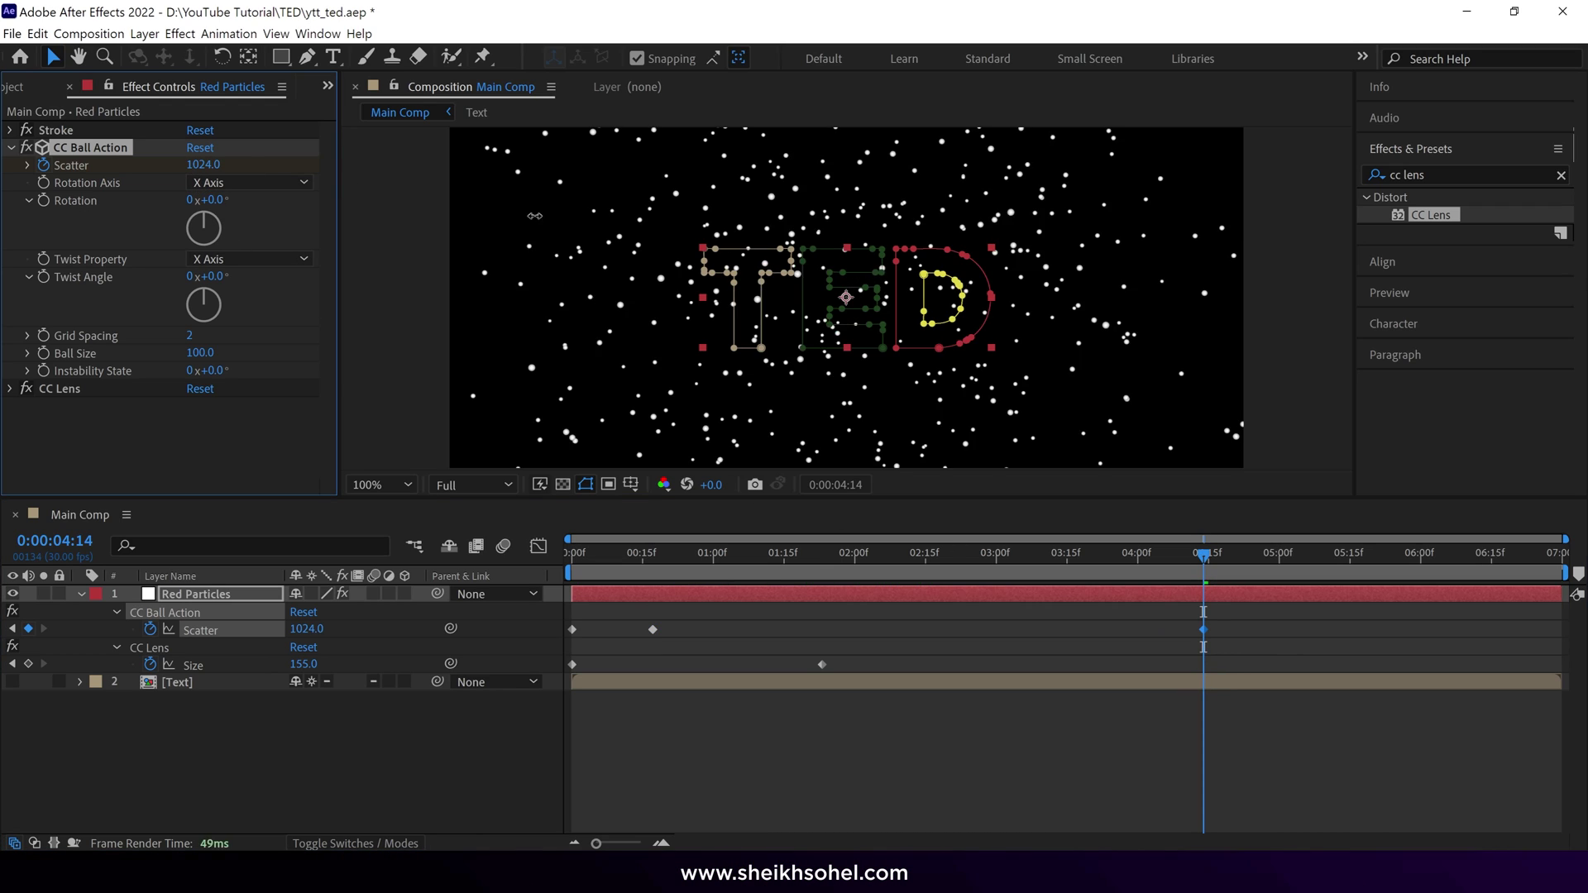
left_click_drag(1205, 558, 913, 574)
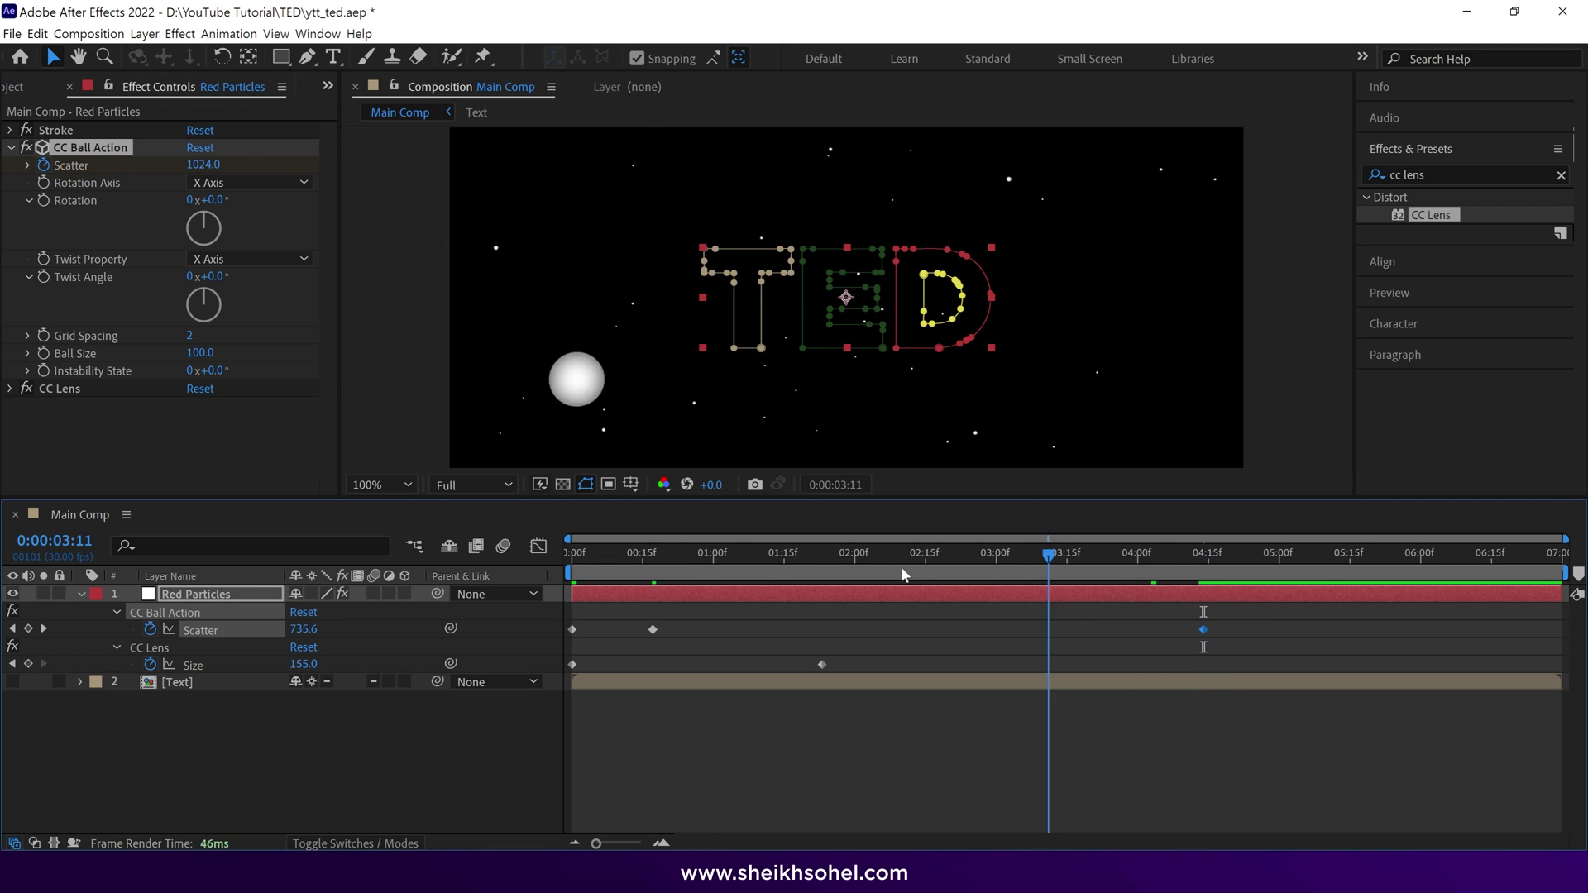
key("Home")
key("space")
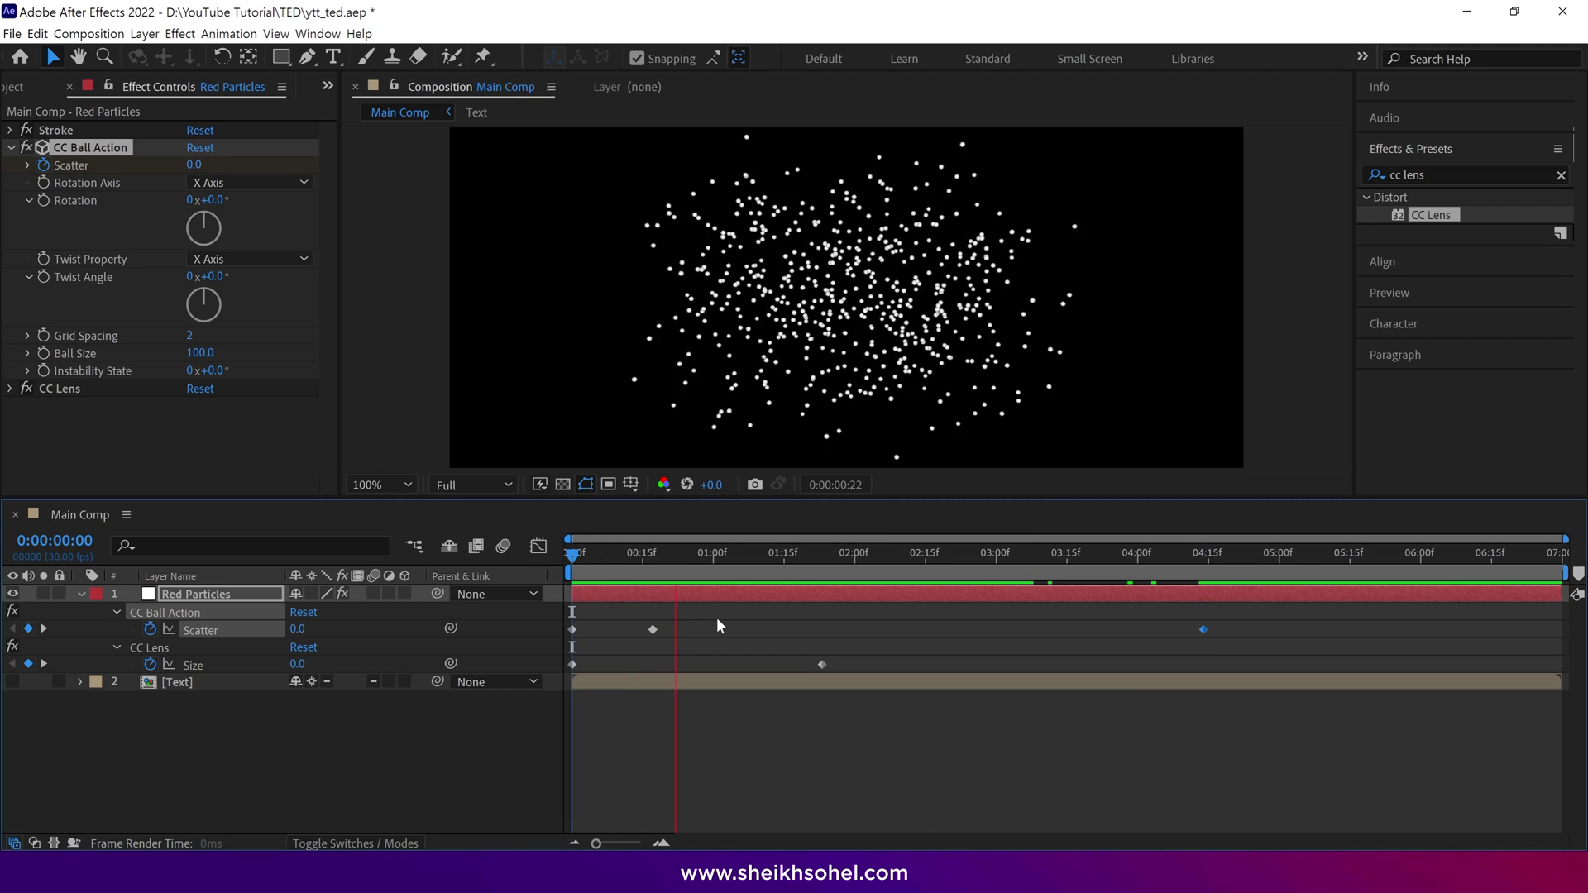
- Apply Easy Ease to the Scatter keyframe at 0:00:00:17
left_click_drag(699, 612, 645, 649)
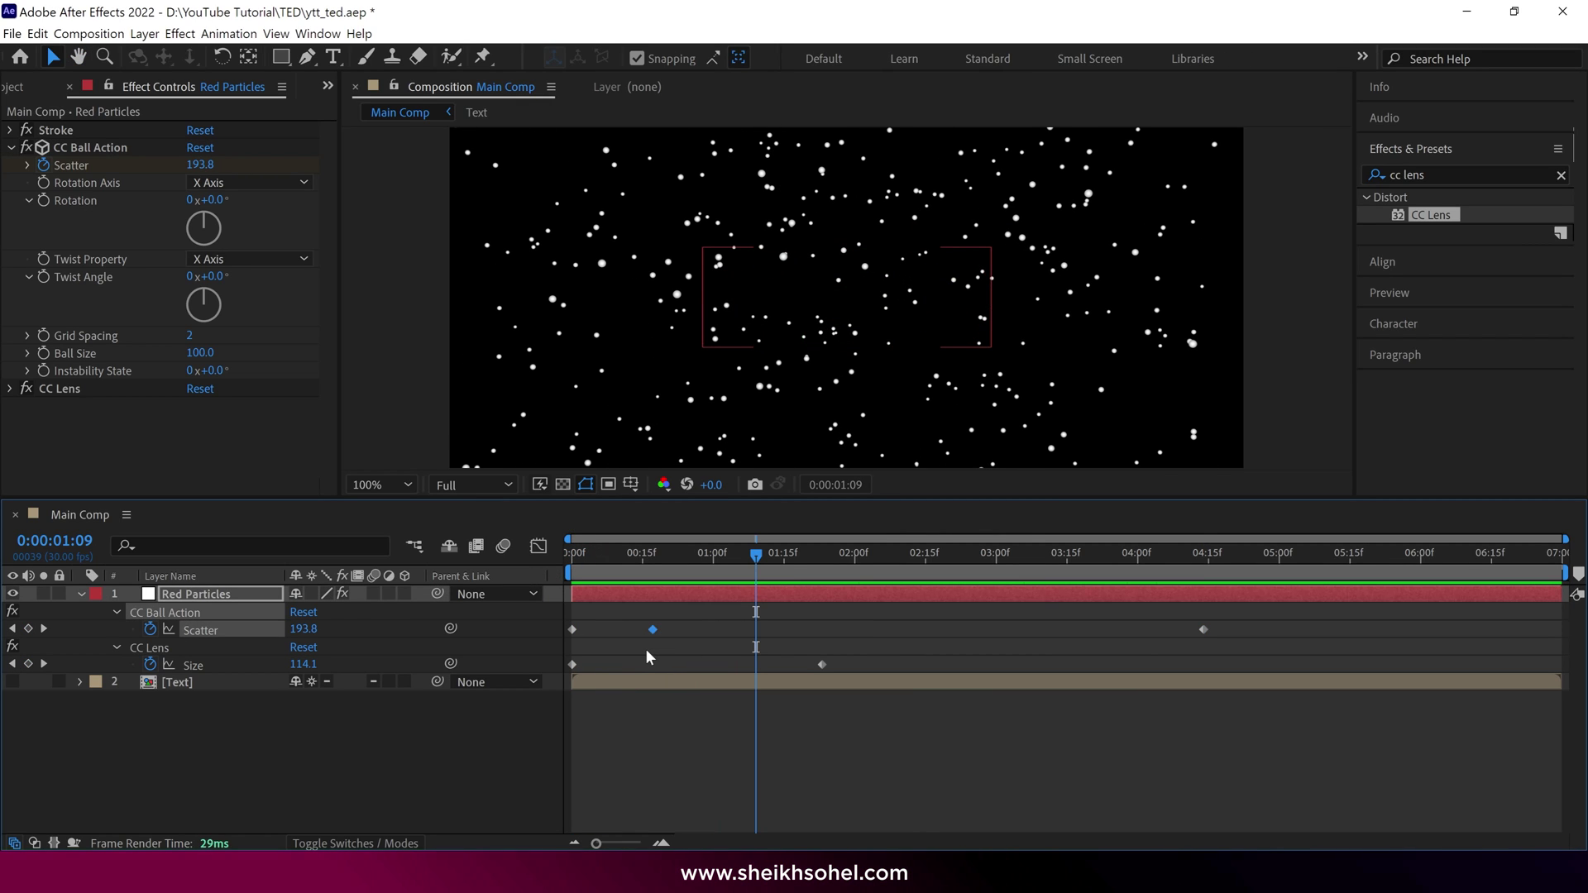
right_click(652, 630)
mouse_move(711, 835)
left_click(887, 722)
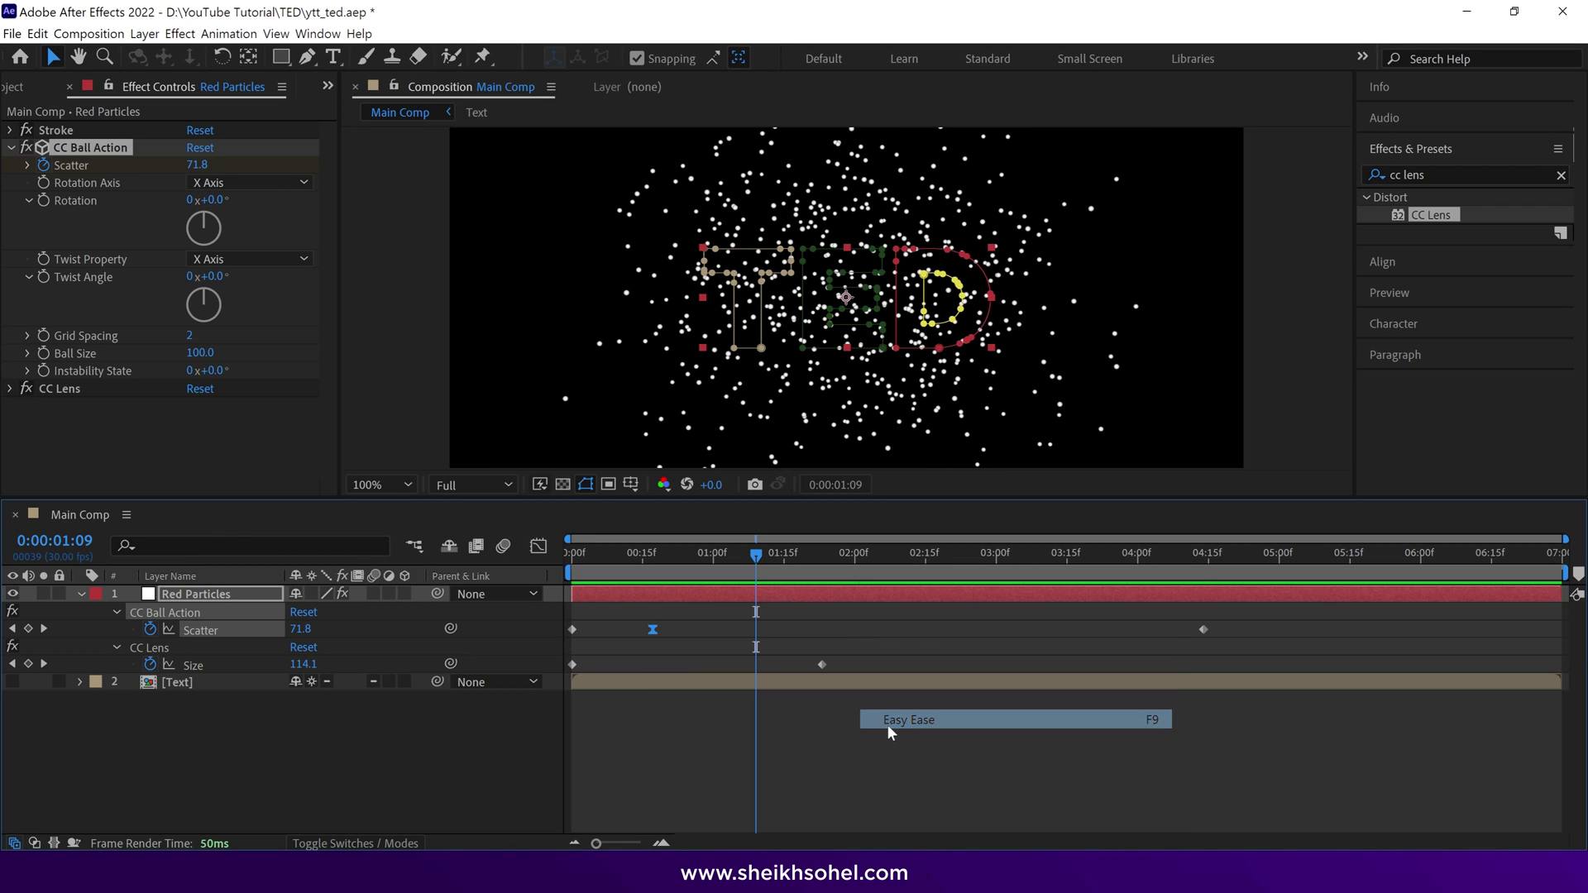
- Lengthen the outgoing ease of the middle Scatter keyframe in the speed graph for a slower start, and preview it
left_click(538, 547)
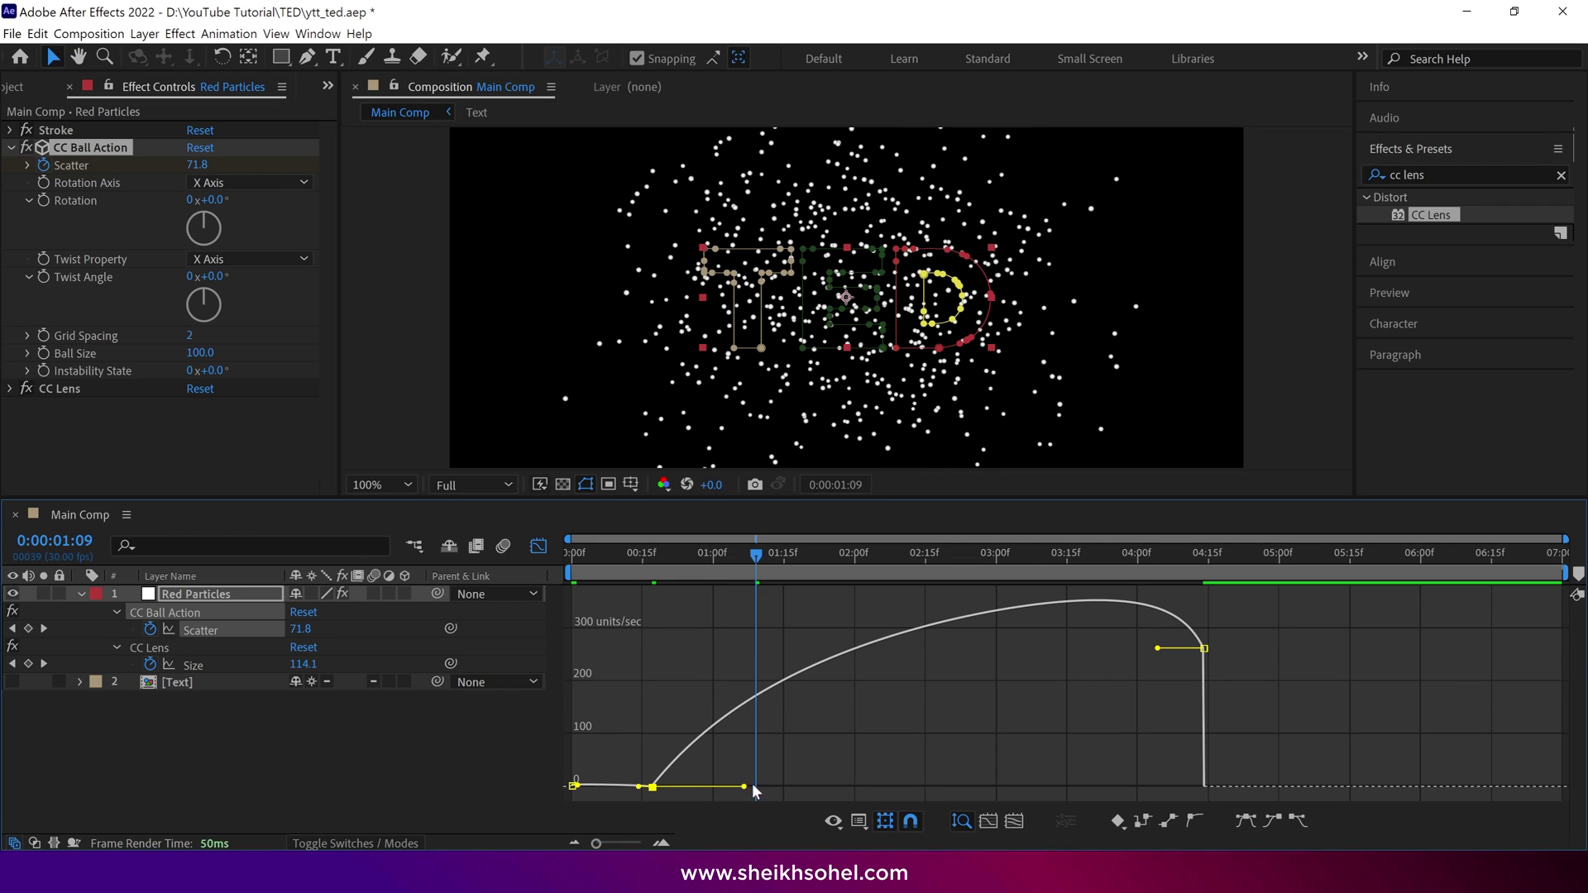
left_click_drag(766, 795, 918, 786)
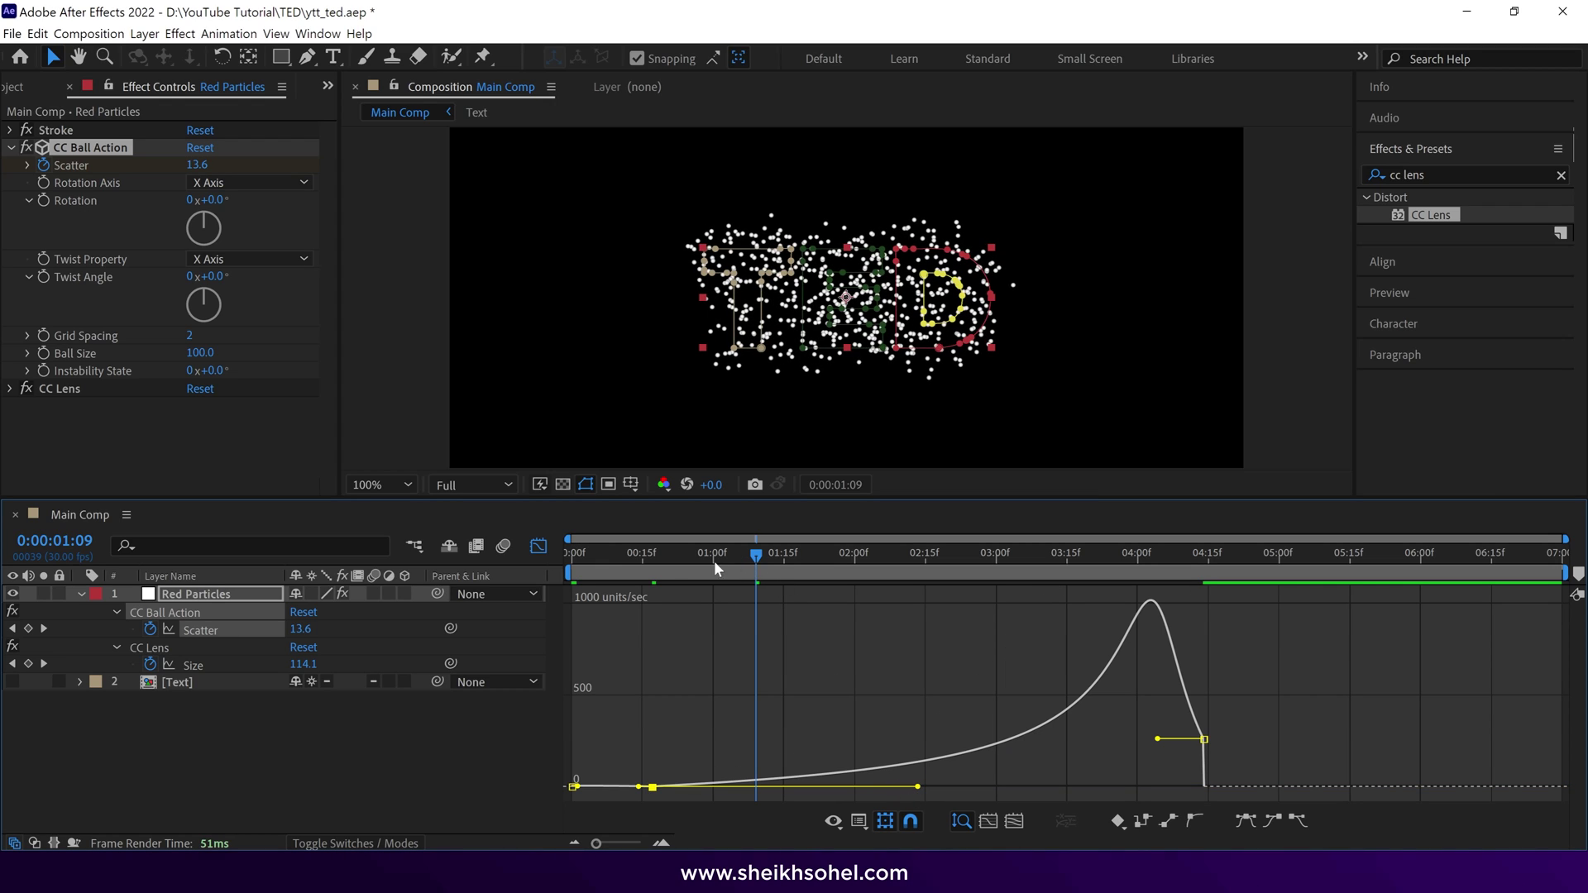
key("space")
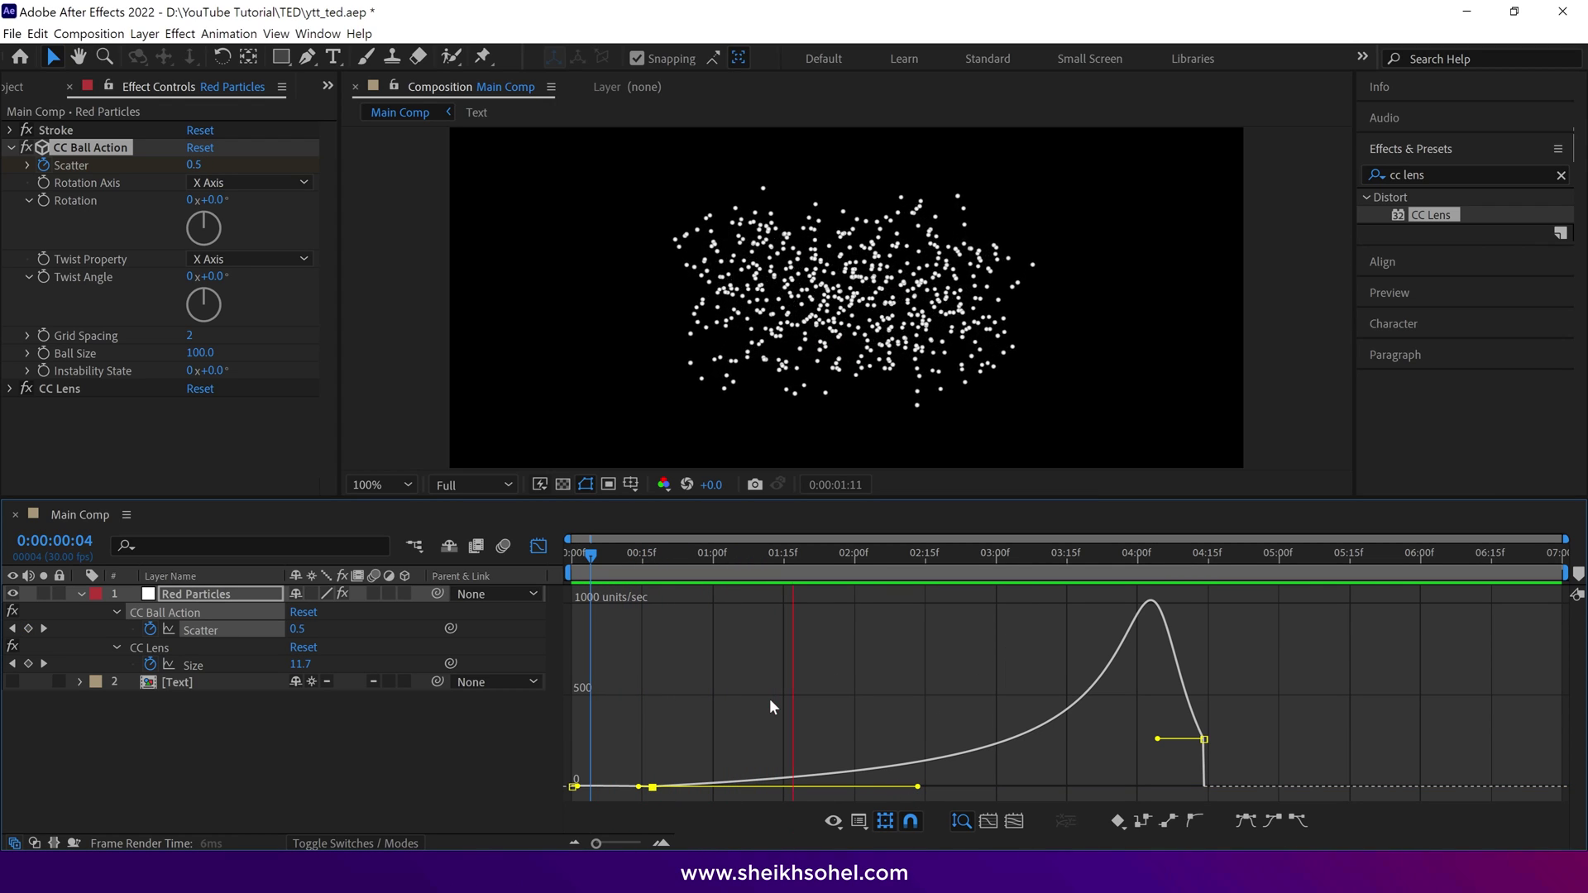
key("Home")
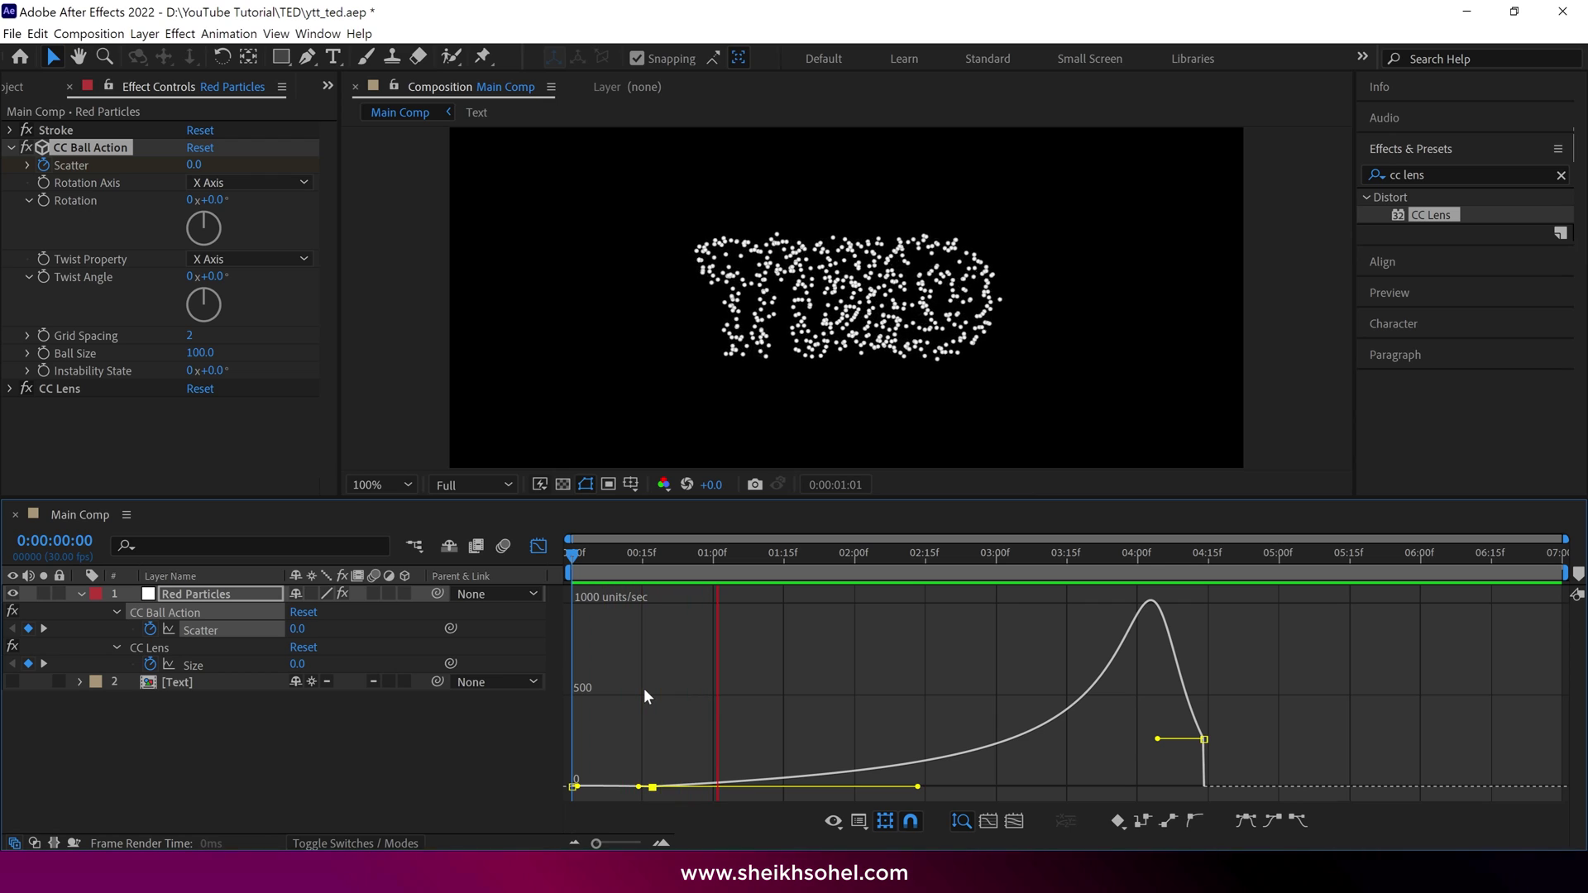
left_click(539, 546)
key("space")
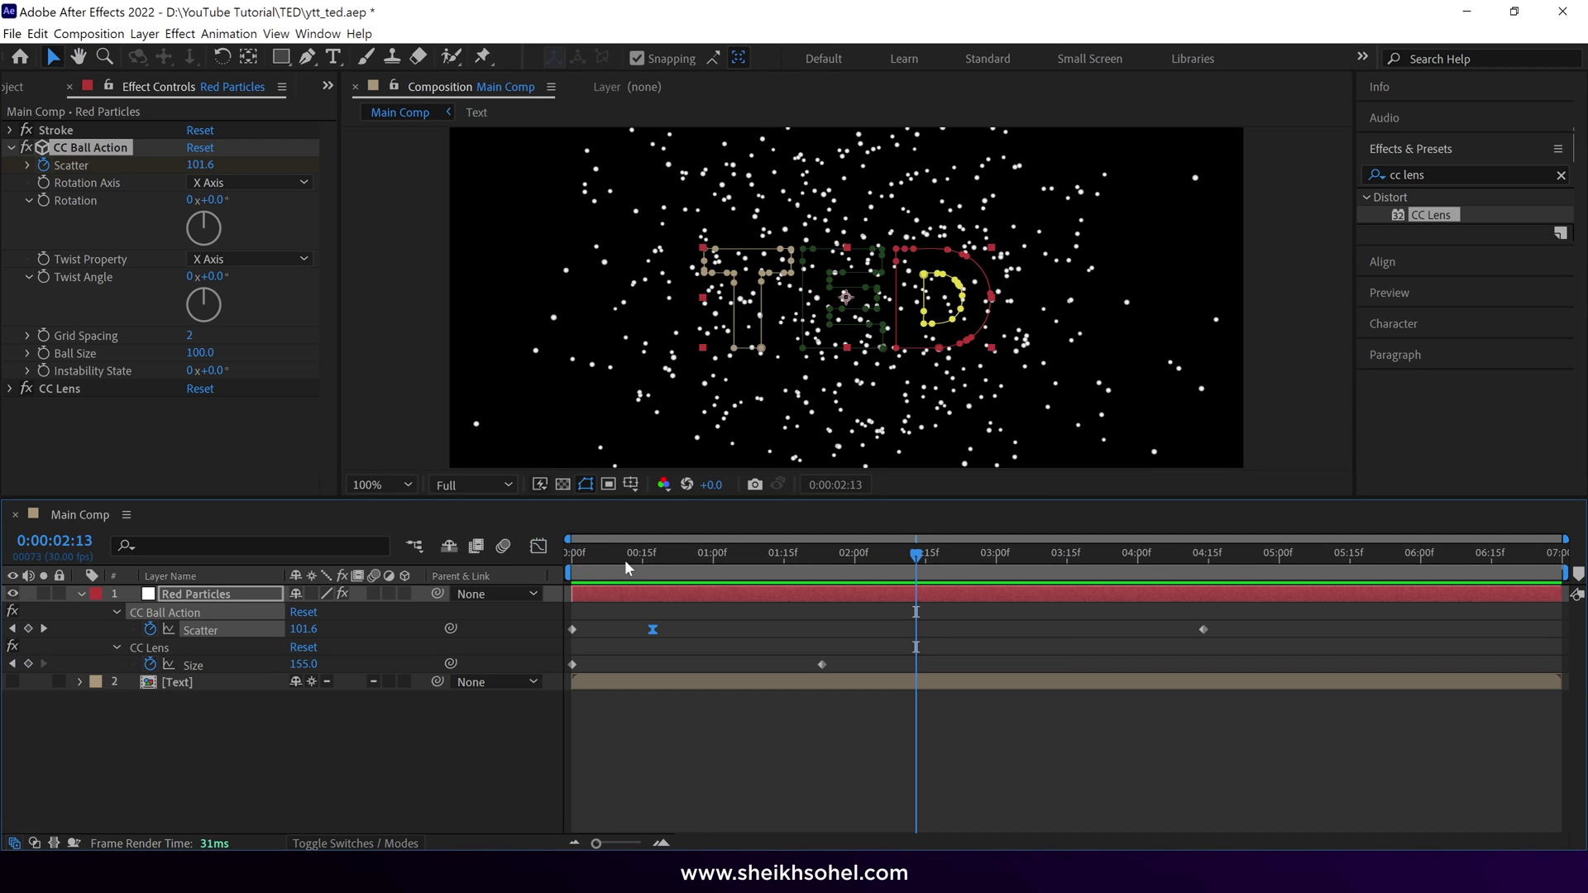
- Make Red Particles a 3D layer, add a Position keyframe at 0:00:00:17 and reveal all its keyframes
left_click_drag(626, 568, 654, 566)
key("u")
left_click(404, 594)
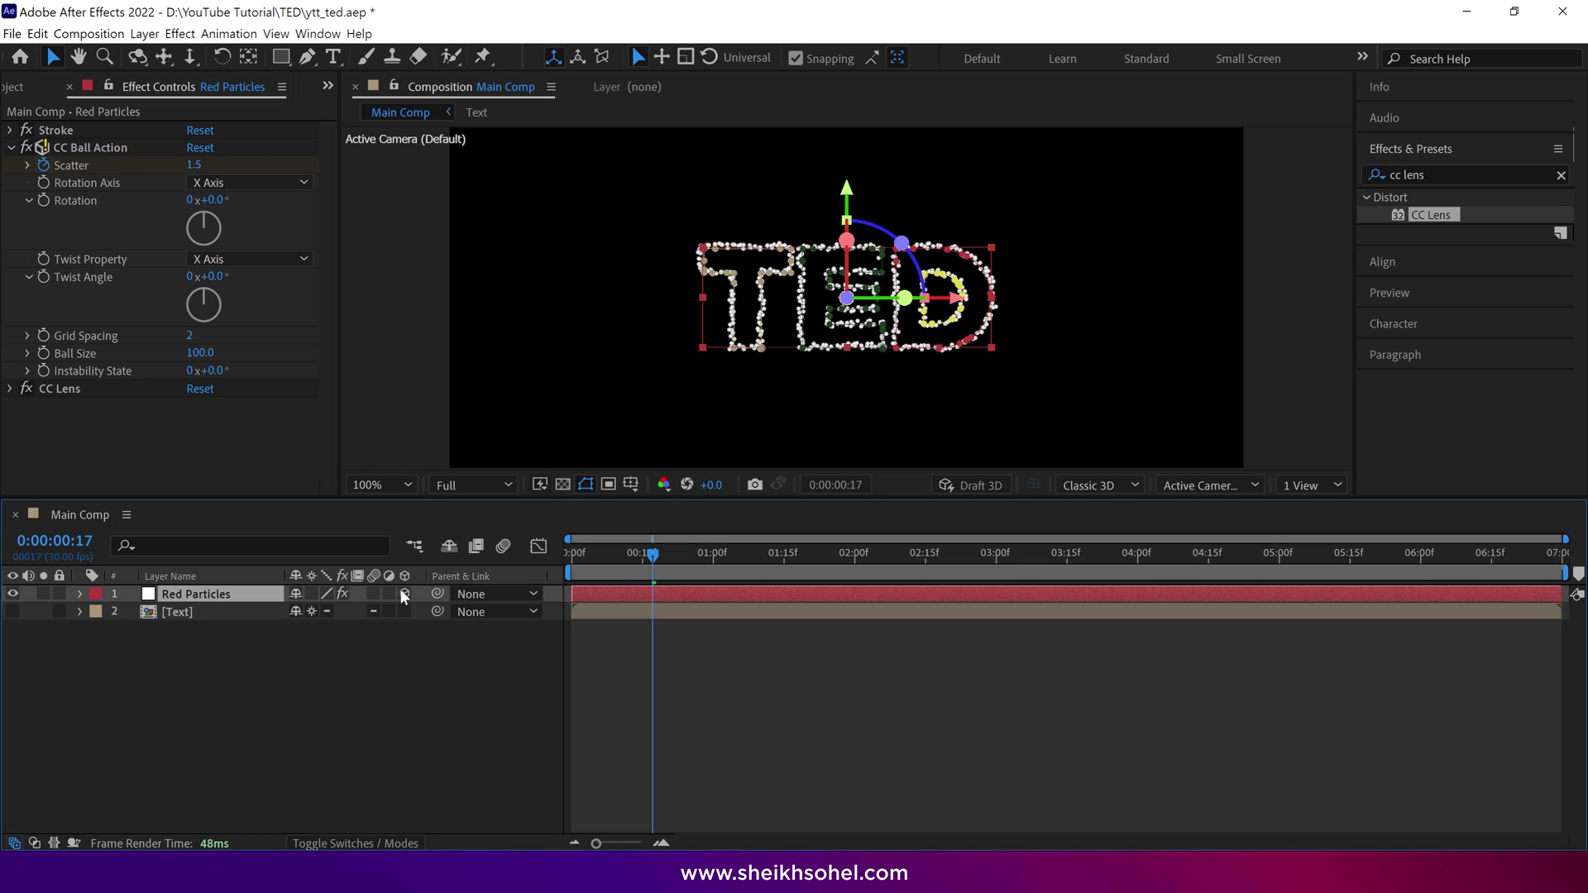
key("p")
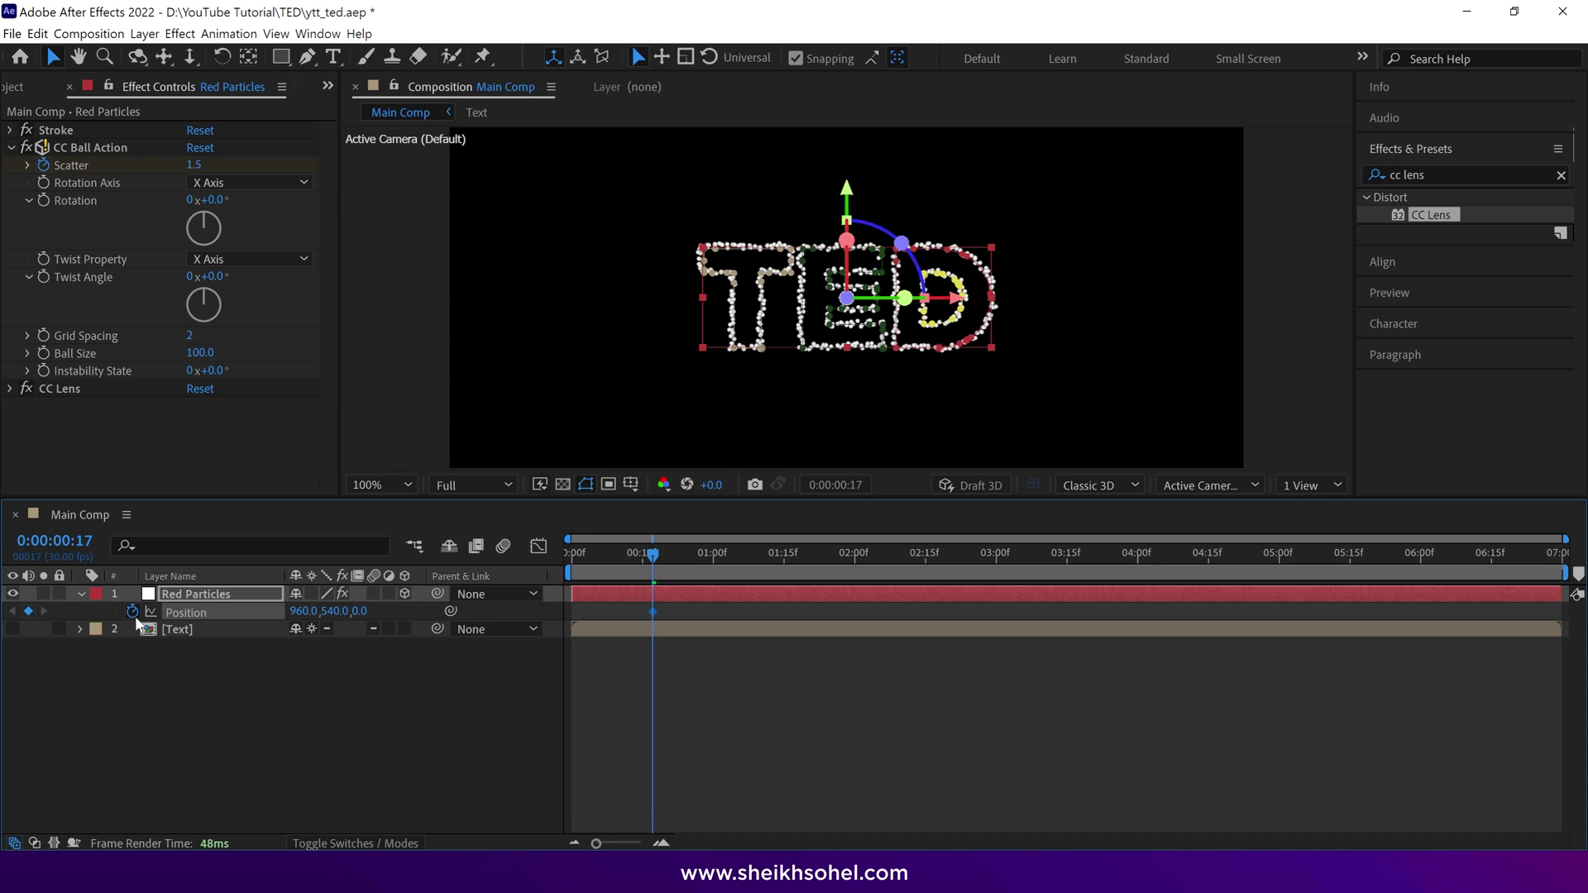
key("u")
- Keyframe the layer's Z position at about -2800 at 0:00:04:14 and scrub through the move
key("space")
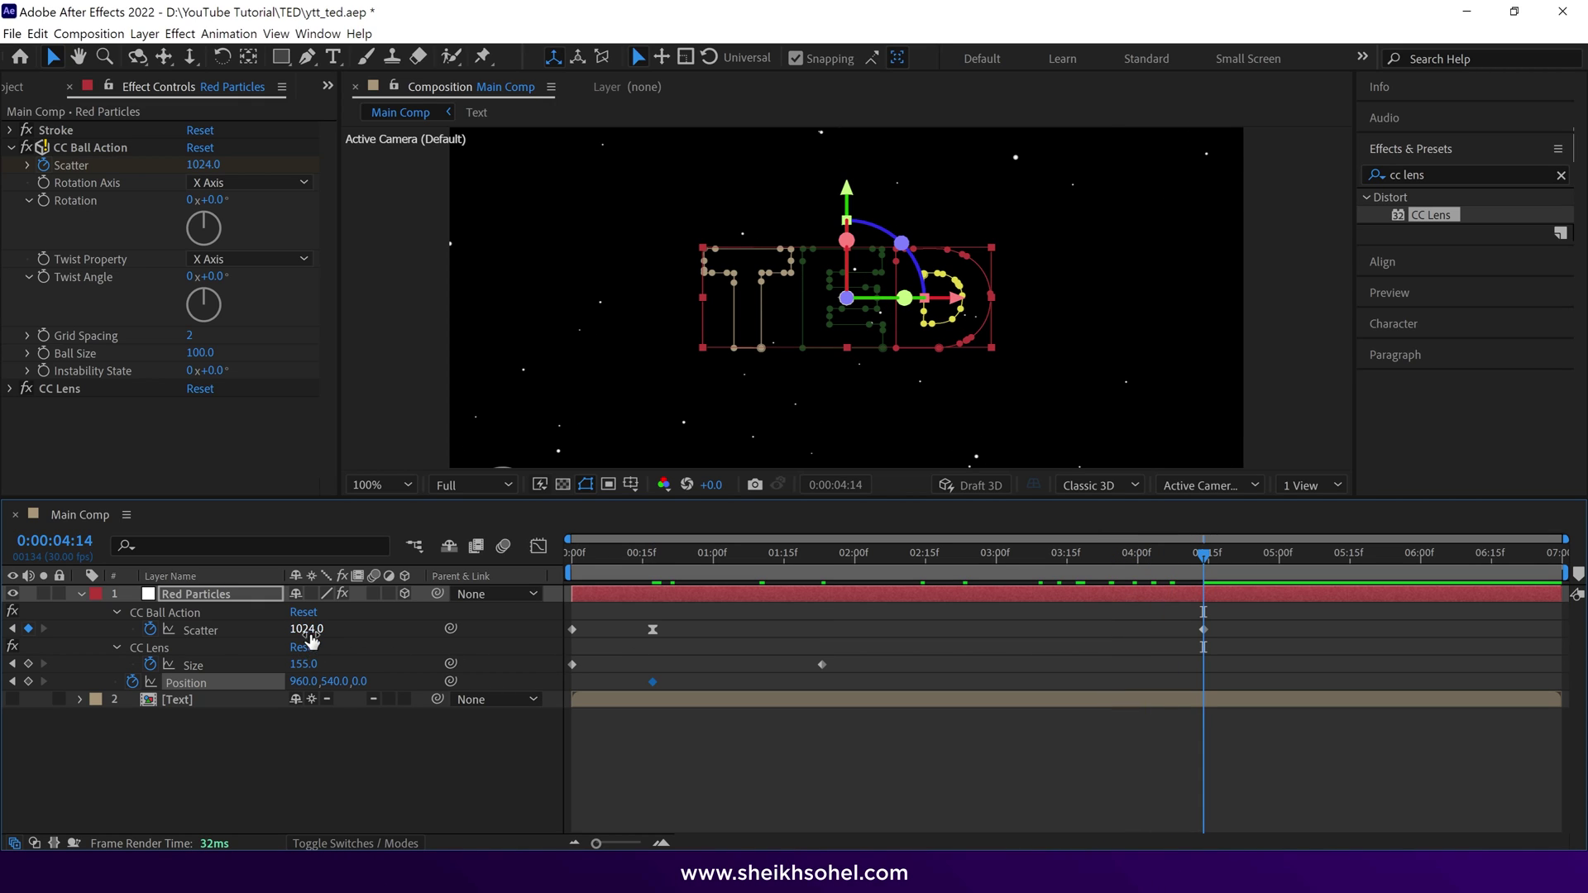
mouse_move(296, 681)
left_mouse_down()
mouse_move(327, 686)
mouse_move(133, 678)
left_mouse_up()
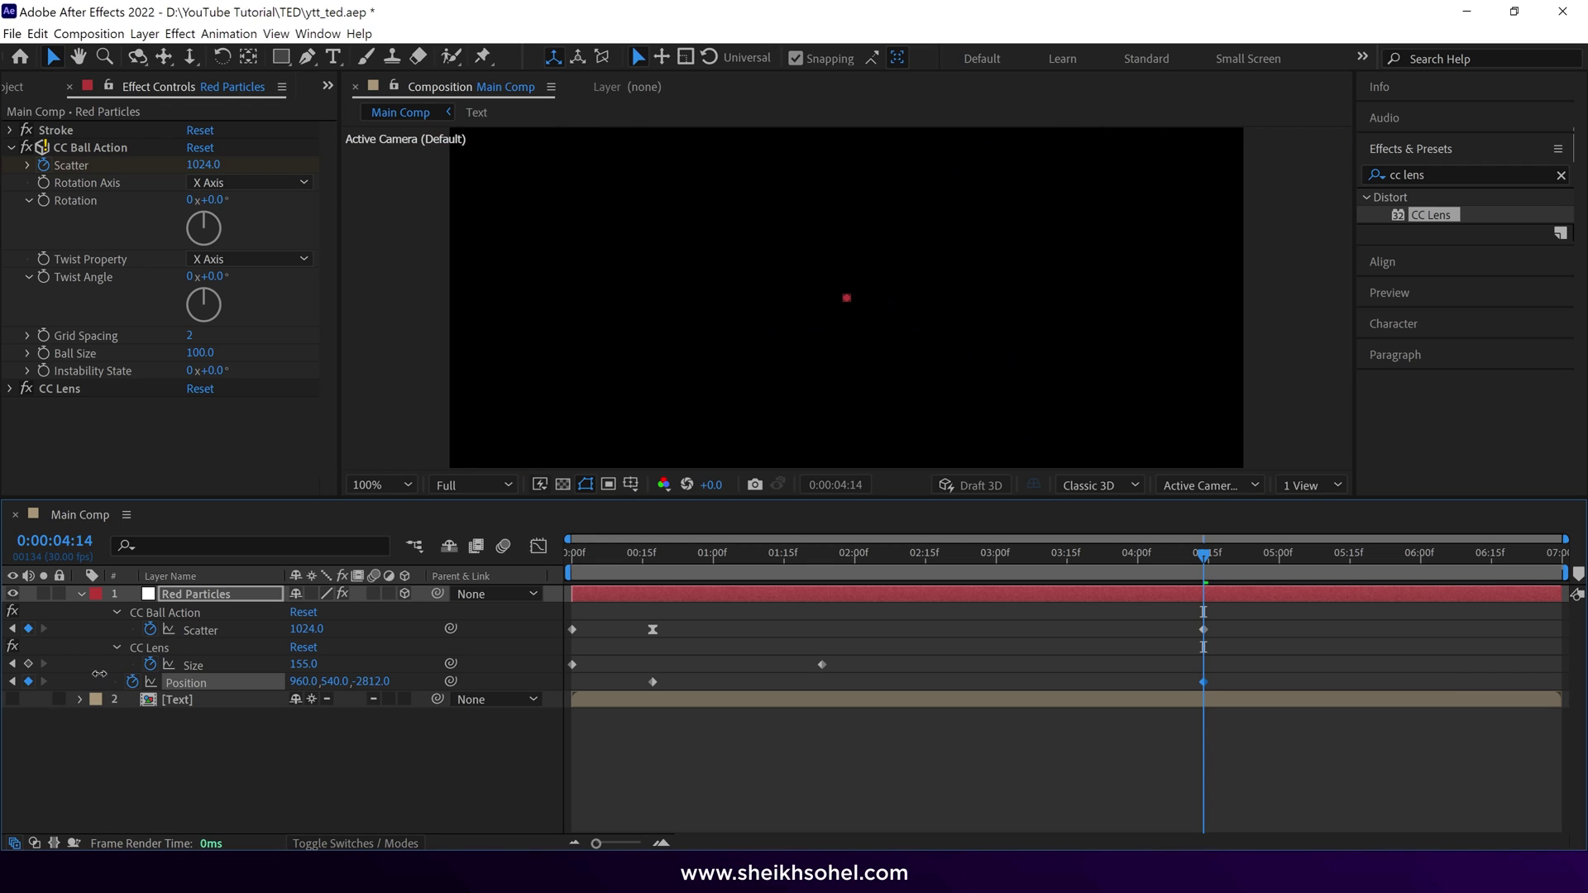
left_click_drag(1155, 555, 765, 627)
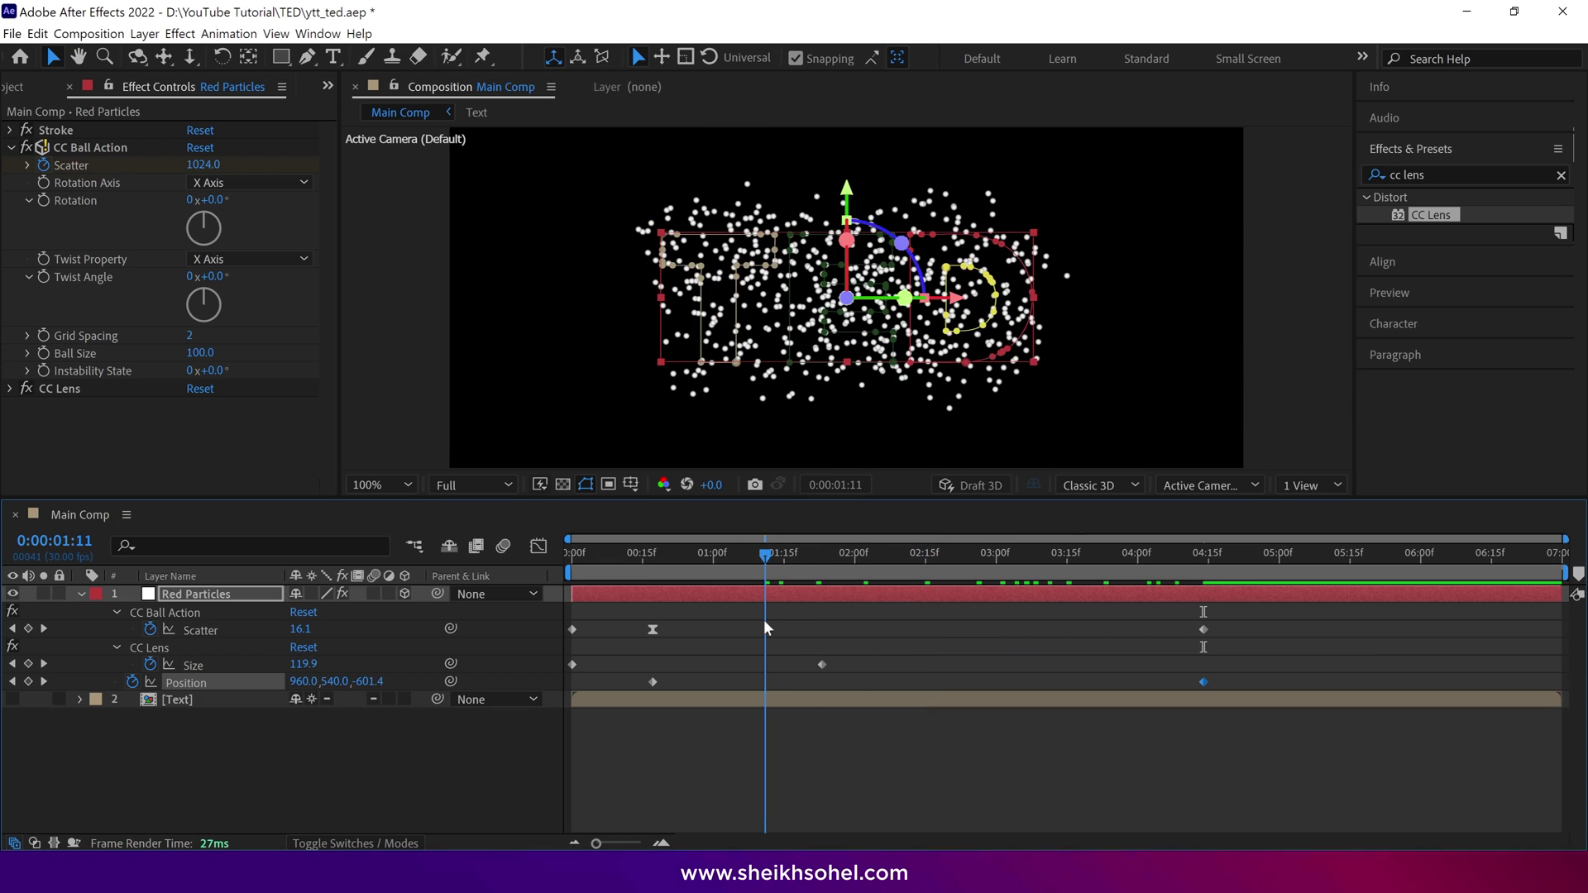
- Apply Easy Ease to the first Position keyframe of Red Particles and preview the camera-ward movement
right_click(652, 681)
mouse_move(744, 674)
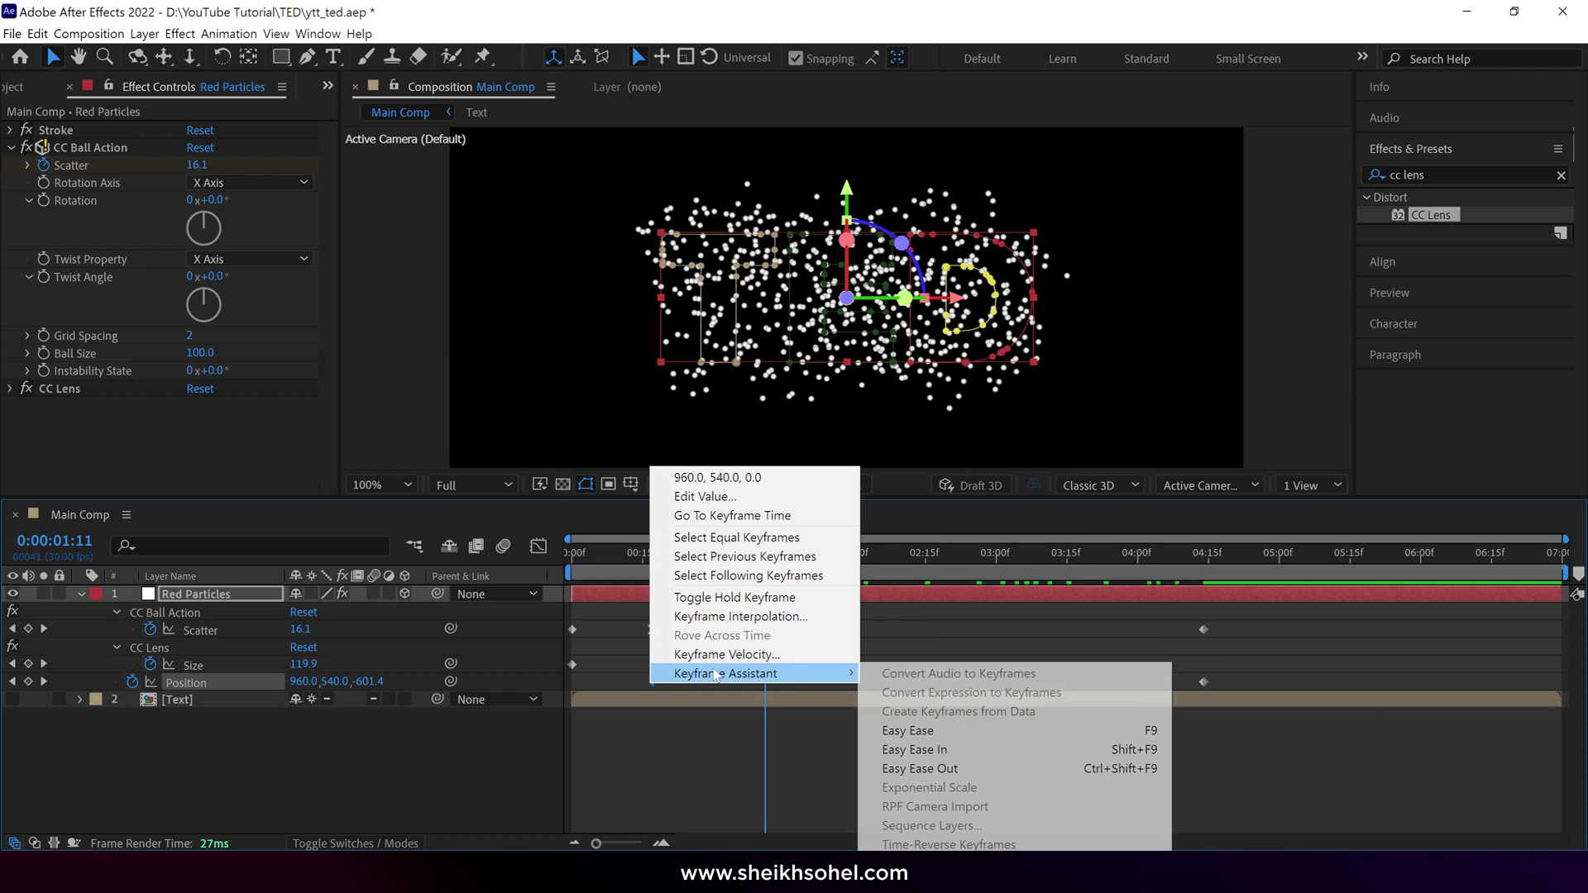
left_click(868, 731)
left_click(663, 559)
key("space")
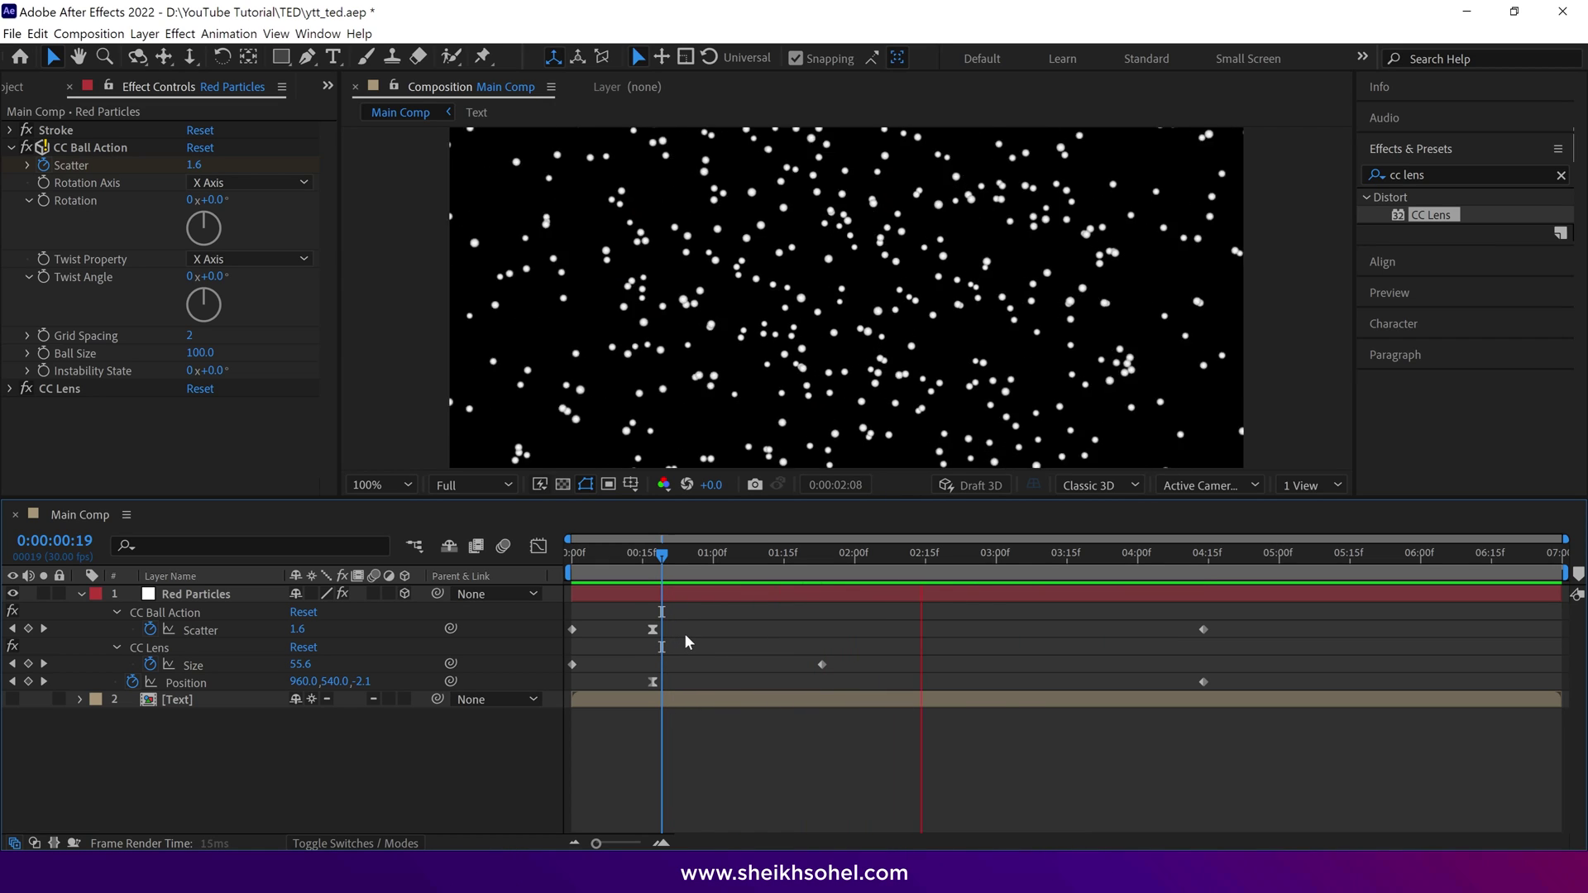
- Move the second Position keyframe to about 0:00:03:04 and preview the faster movement
left_click_drag(1204, 681, 1015, 683)
key("space")
left_click(600, 553)
key("space")
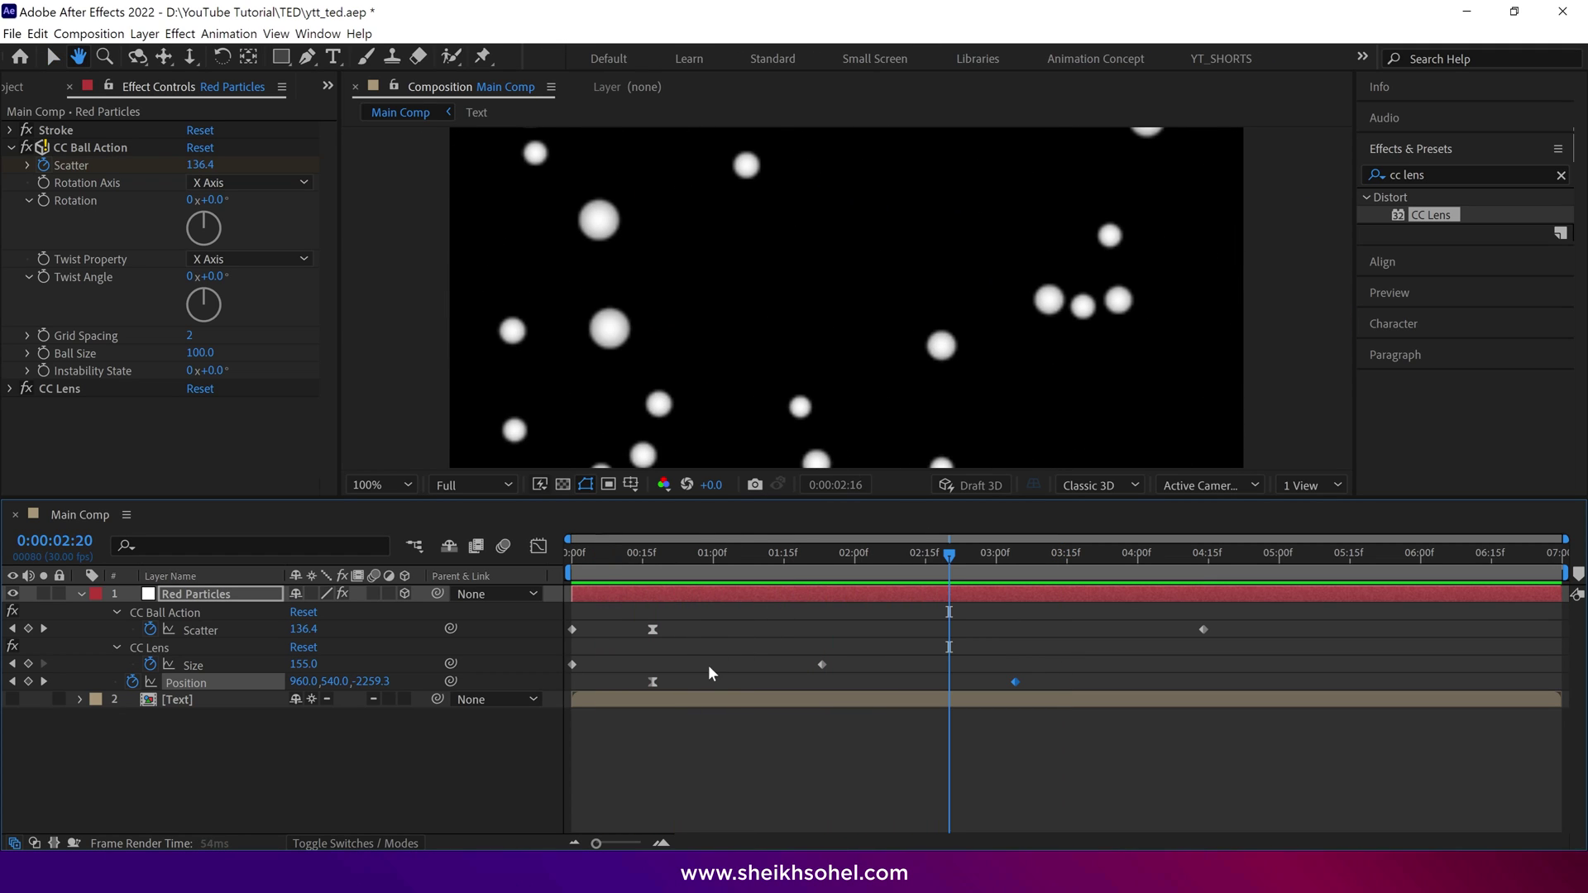
key("space")
- Lengthen the outgoing ease of the first Position keyframe in the speed graph and preview the result
left_click(539, 546)
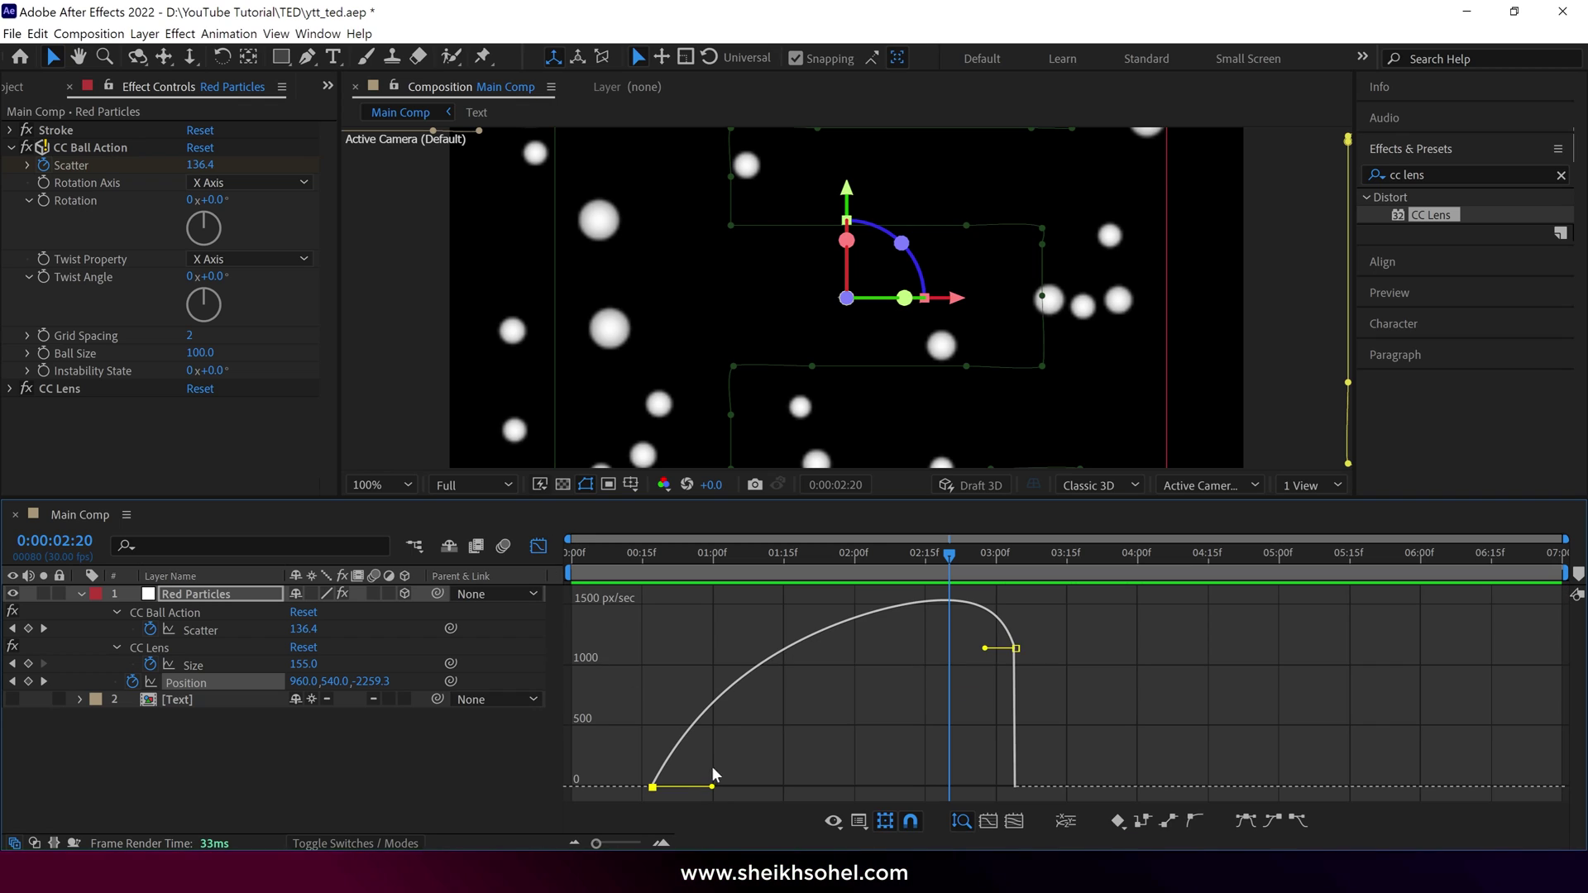
left_click_drag(712, 786, 785, 787)
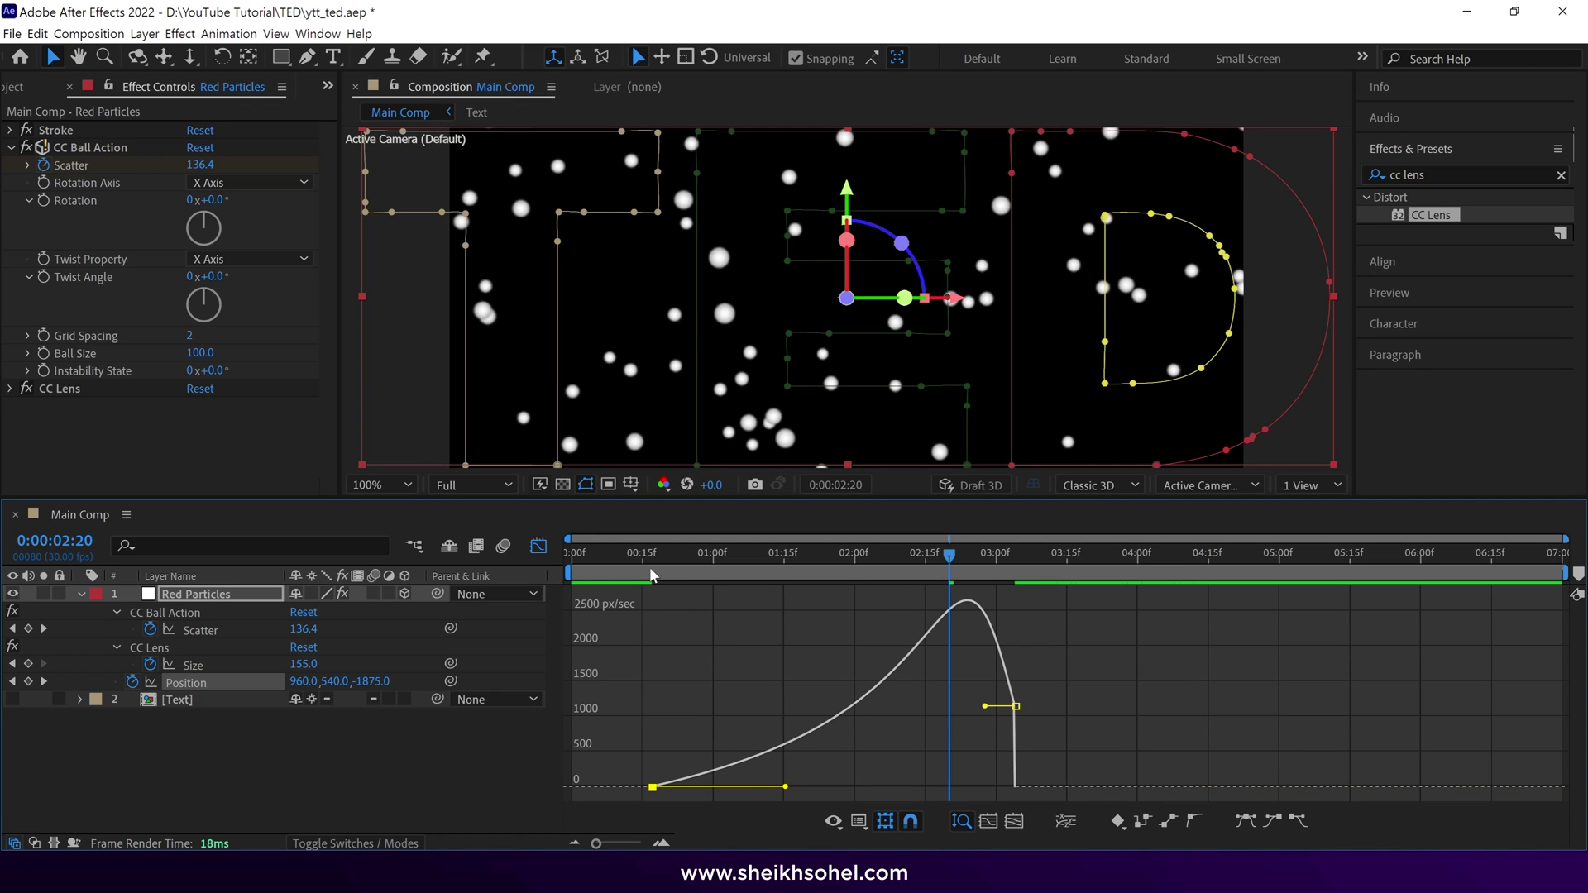
left_click(538, 546)
key("space")
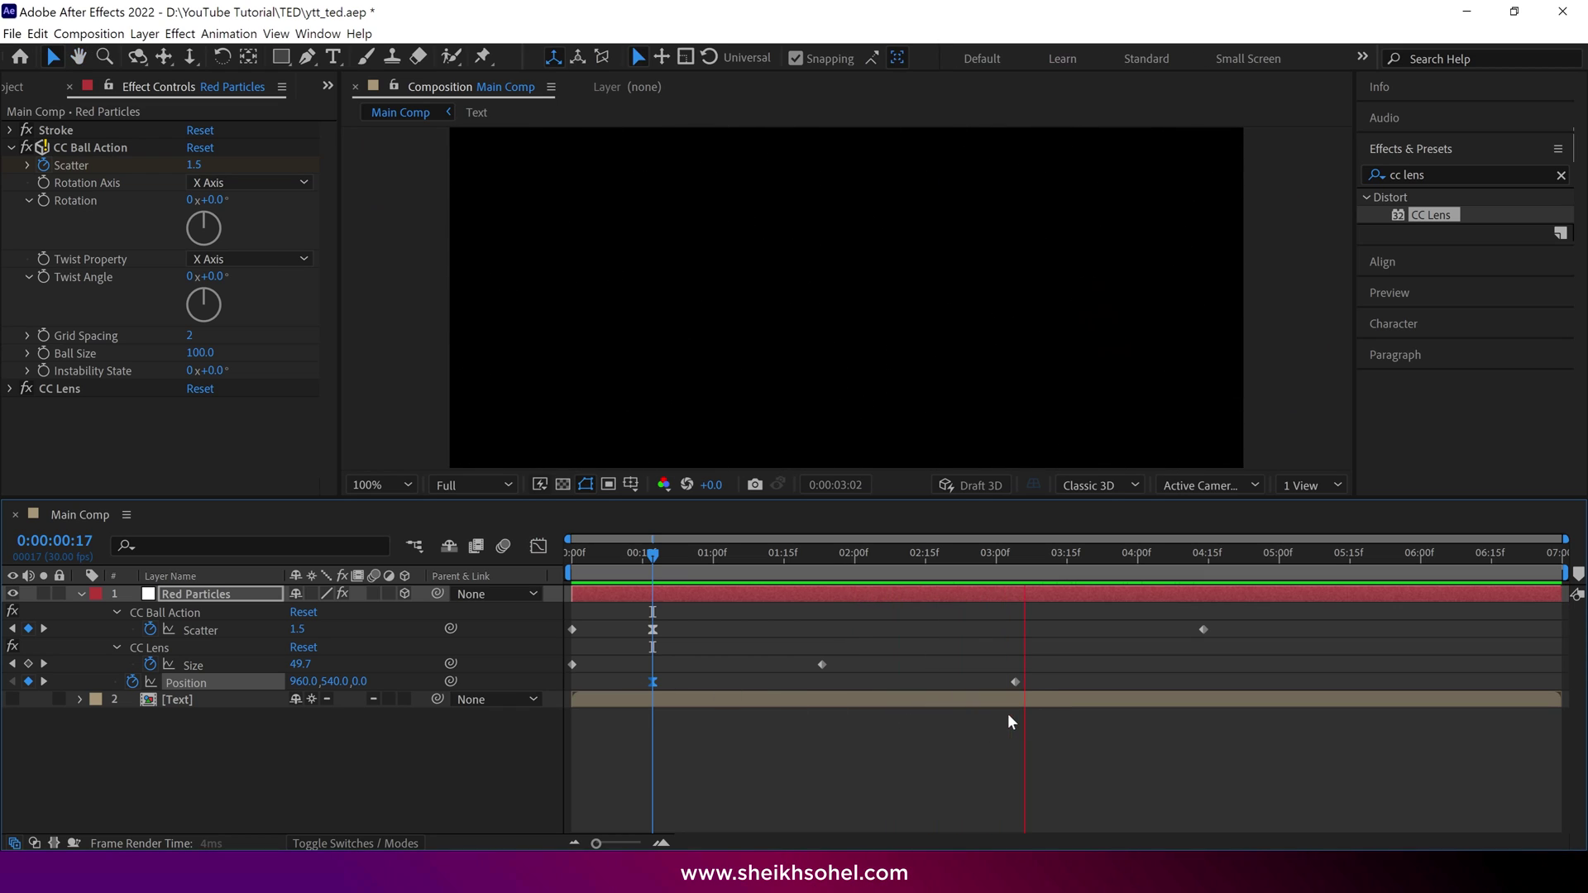
- Move the end Position keyframe to about 0:00:03:01, preview the animation and select the Red Particles layer
left_click_drag(1017, 685, 1003, 685)
key("space")
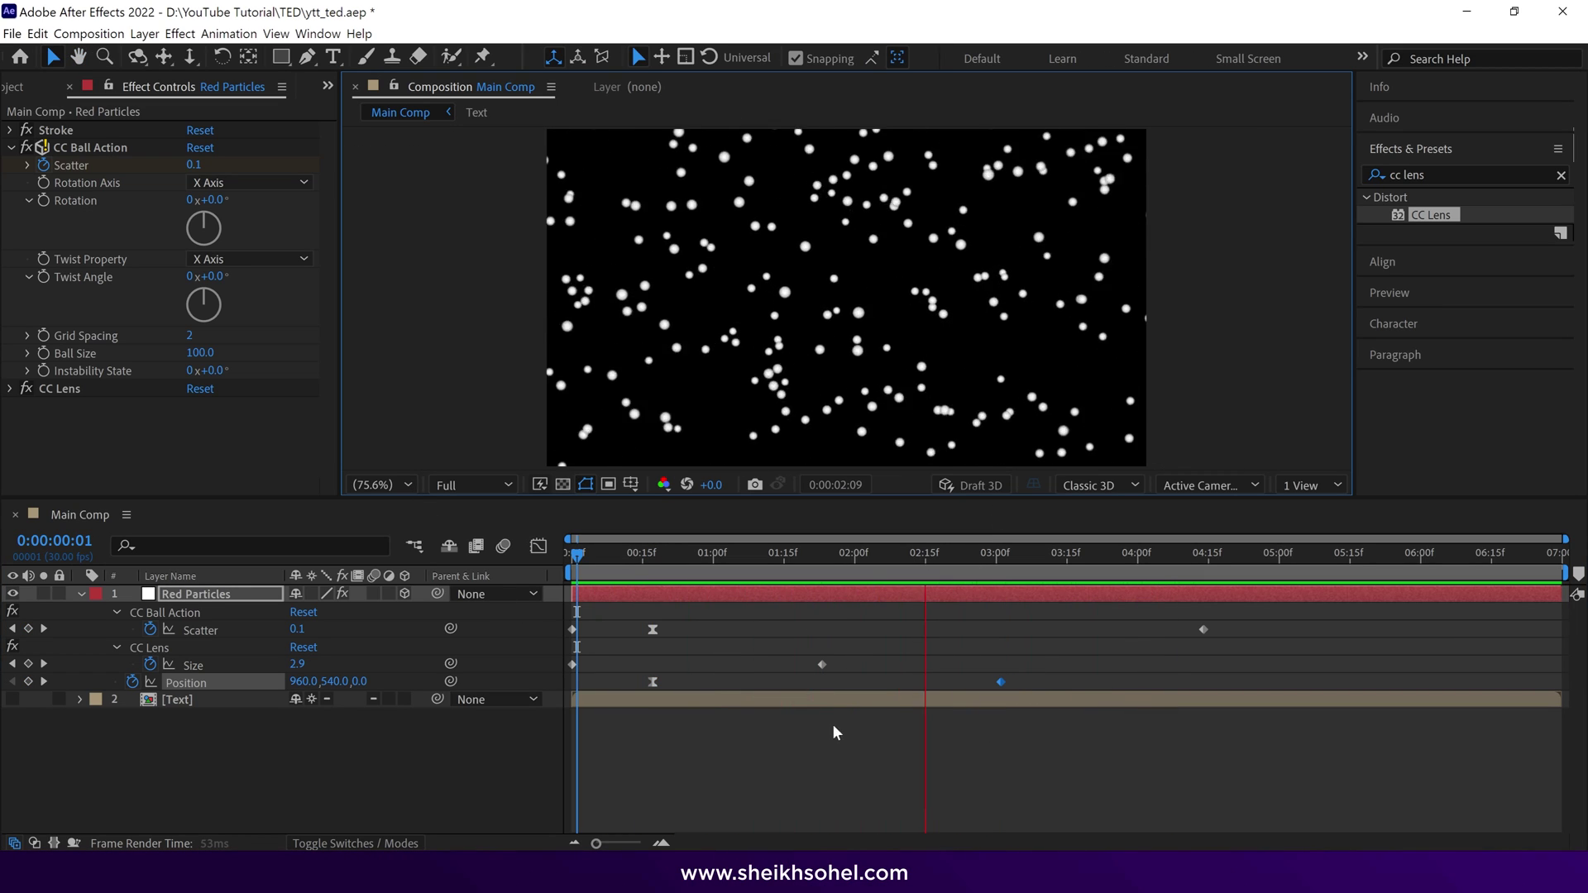
key("space")
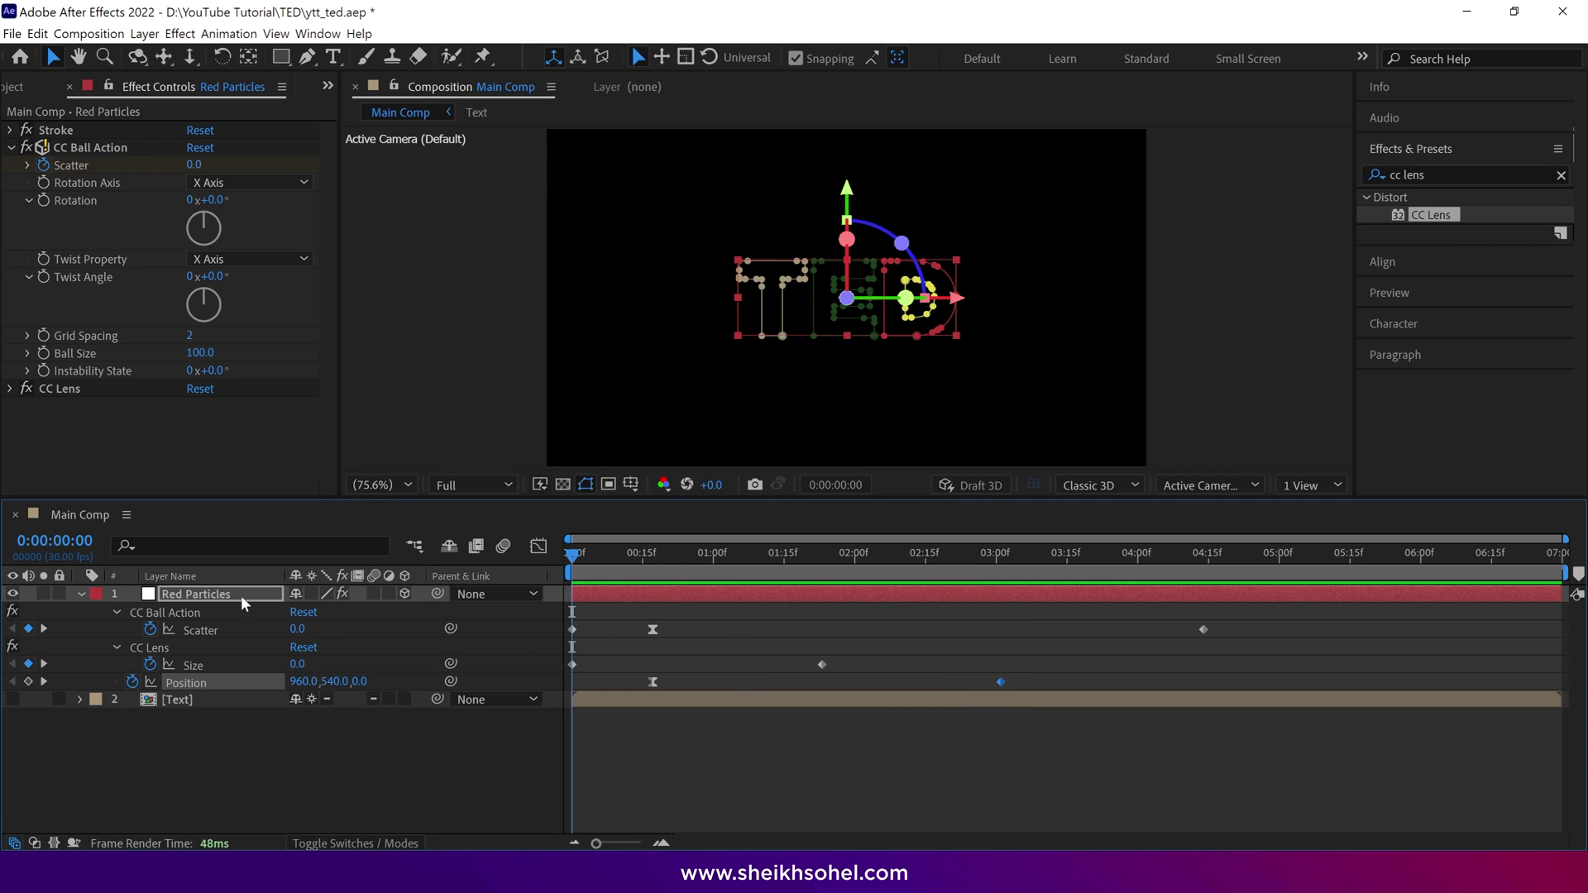
left_click(188, 595)
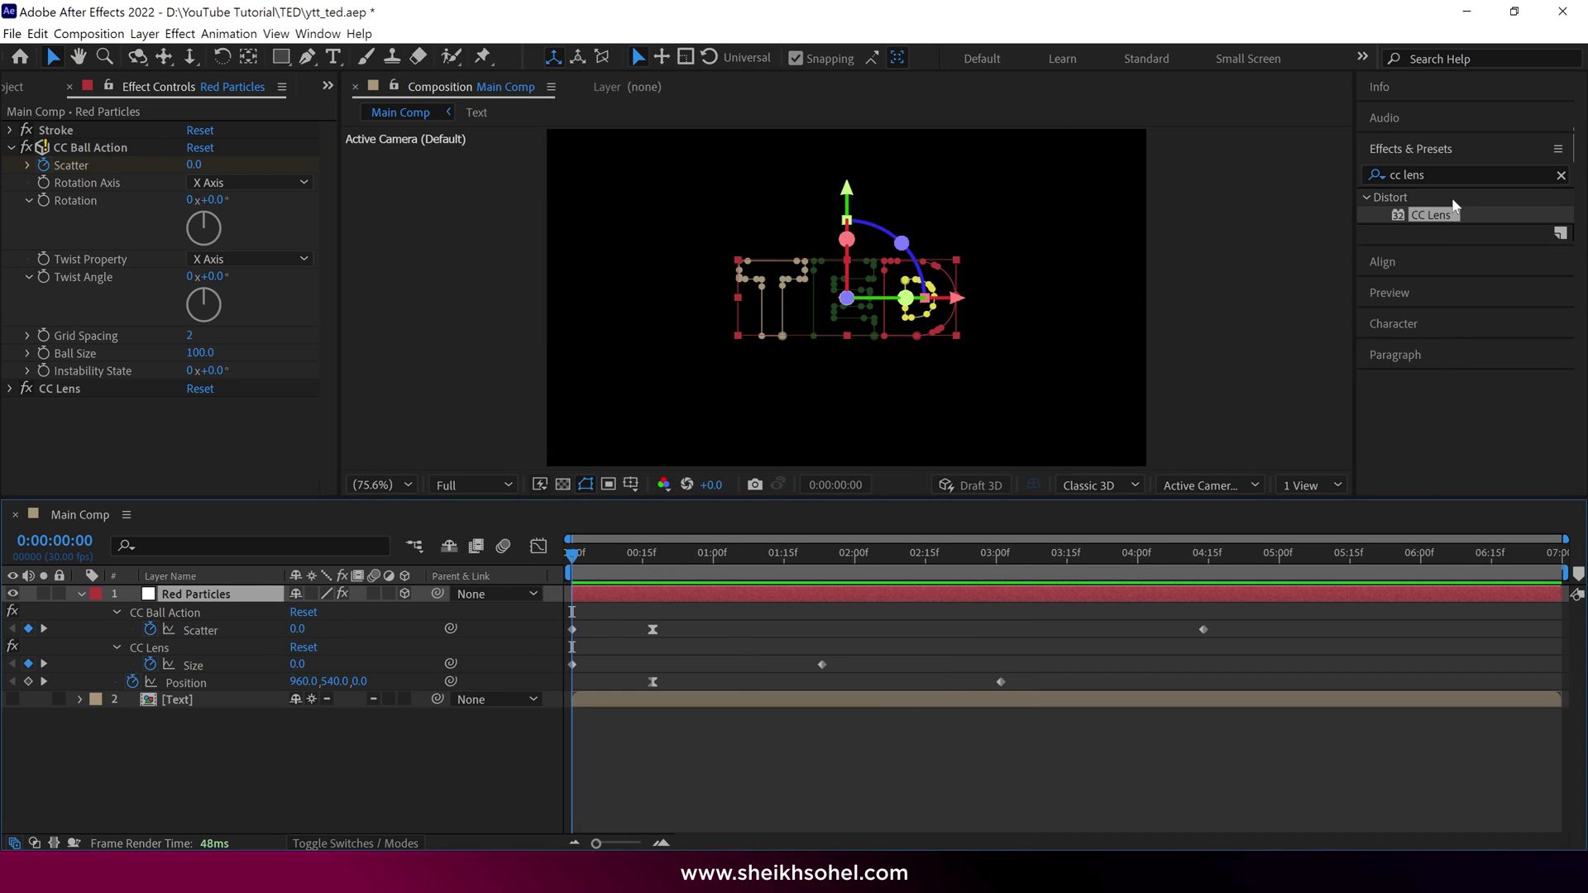
- Find the 4-Color Gradient effect by searching for "4" and apply it to the Red Particles layer
left_click_drag(1434, 173, 1373, 182)
type("4")
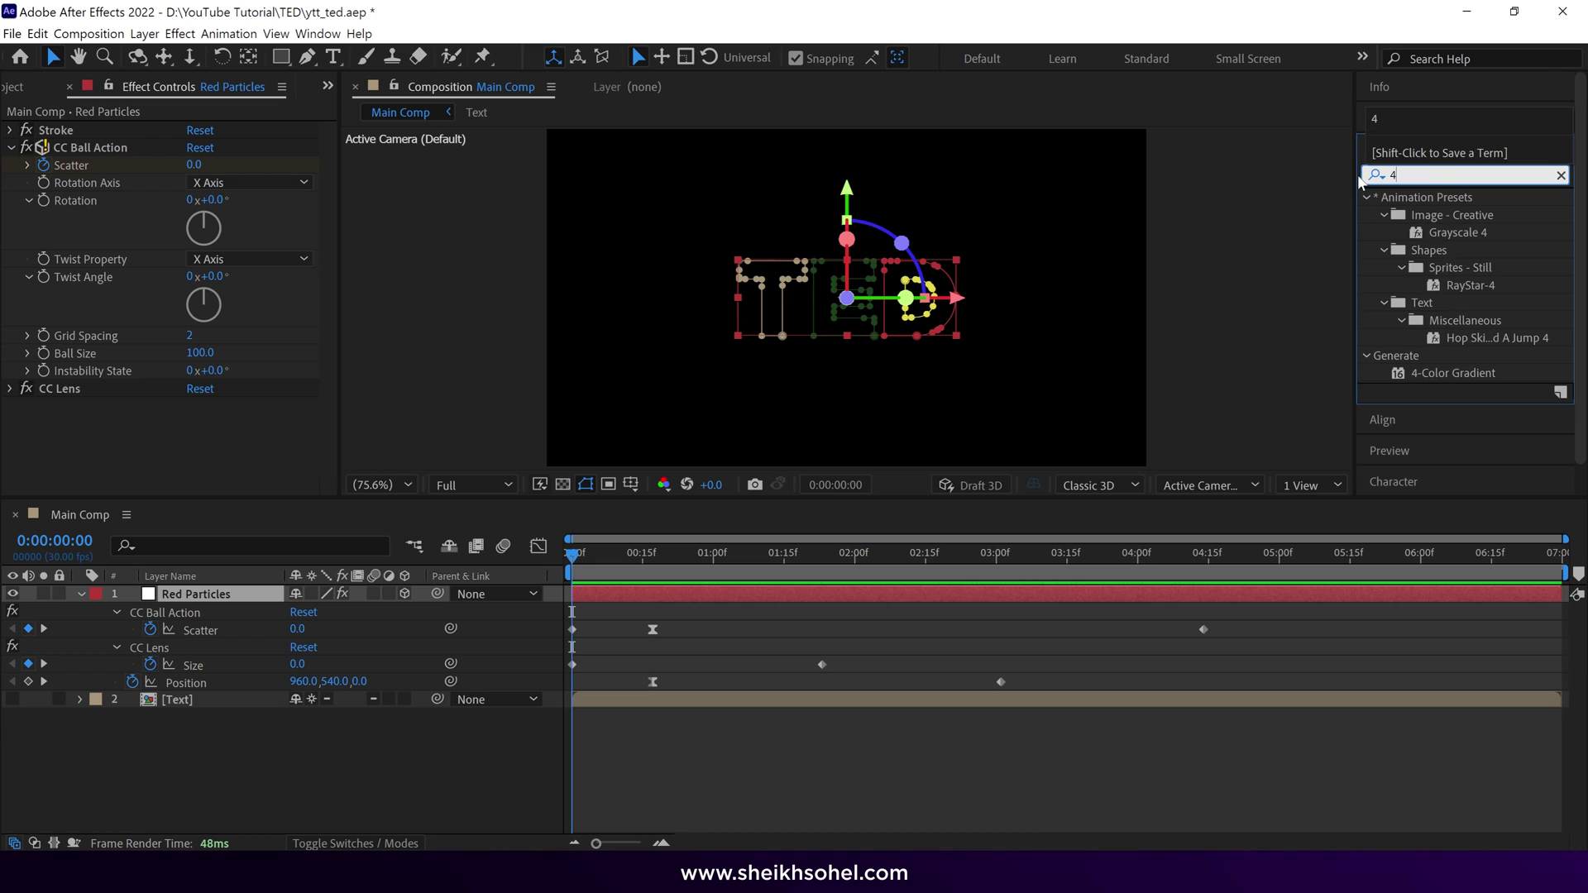
left_click_drag(1439, 375, 468, 587)
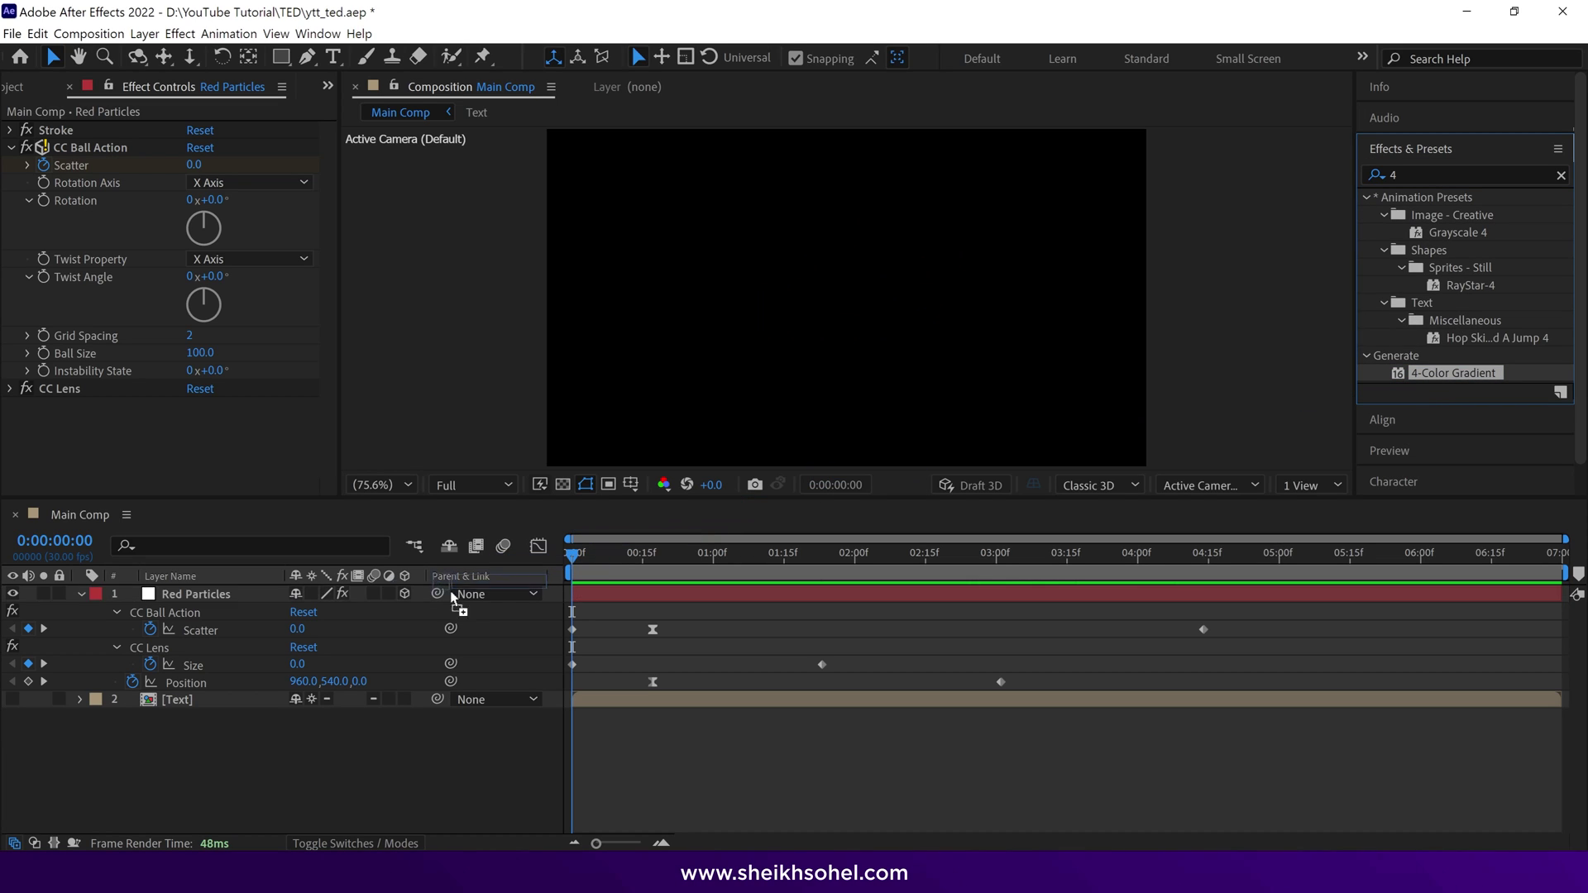
left_click_drag(261, 612, 259, 594)
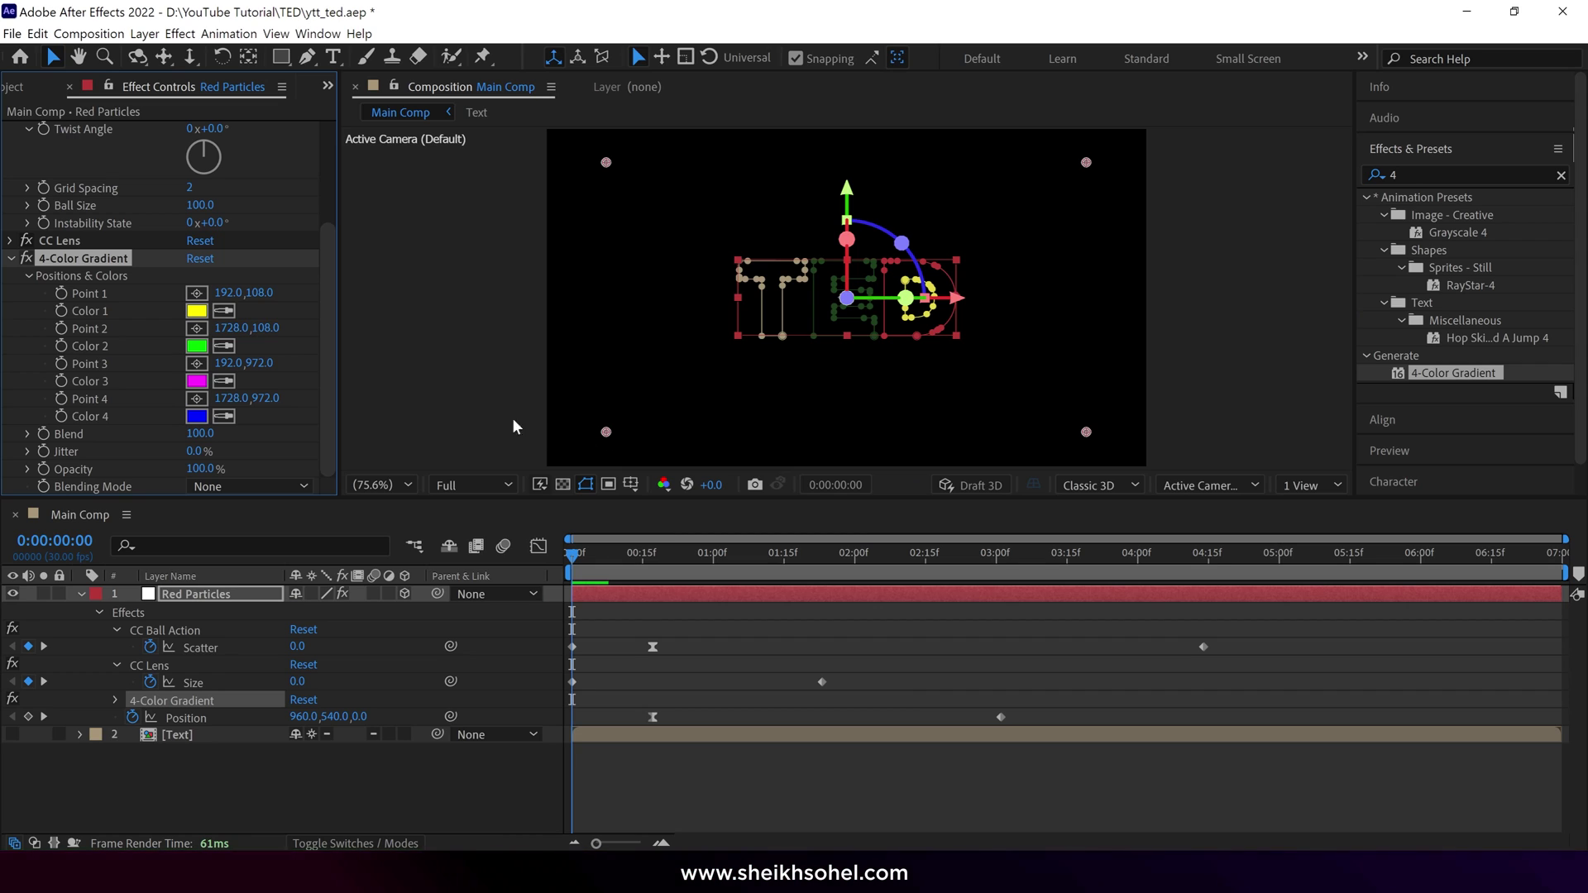
- Set the 4-Color Gradient's Color 1 to pinkish red FF0054 and Color 2 to bright red
left_click(197, 312)
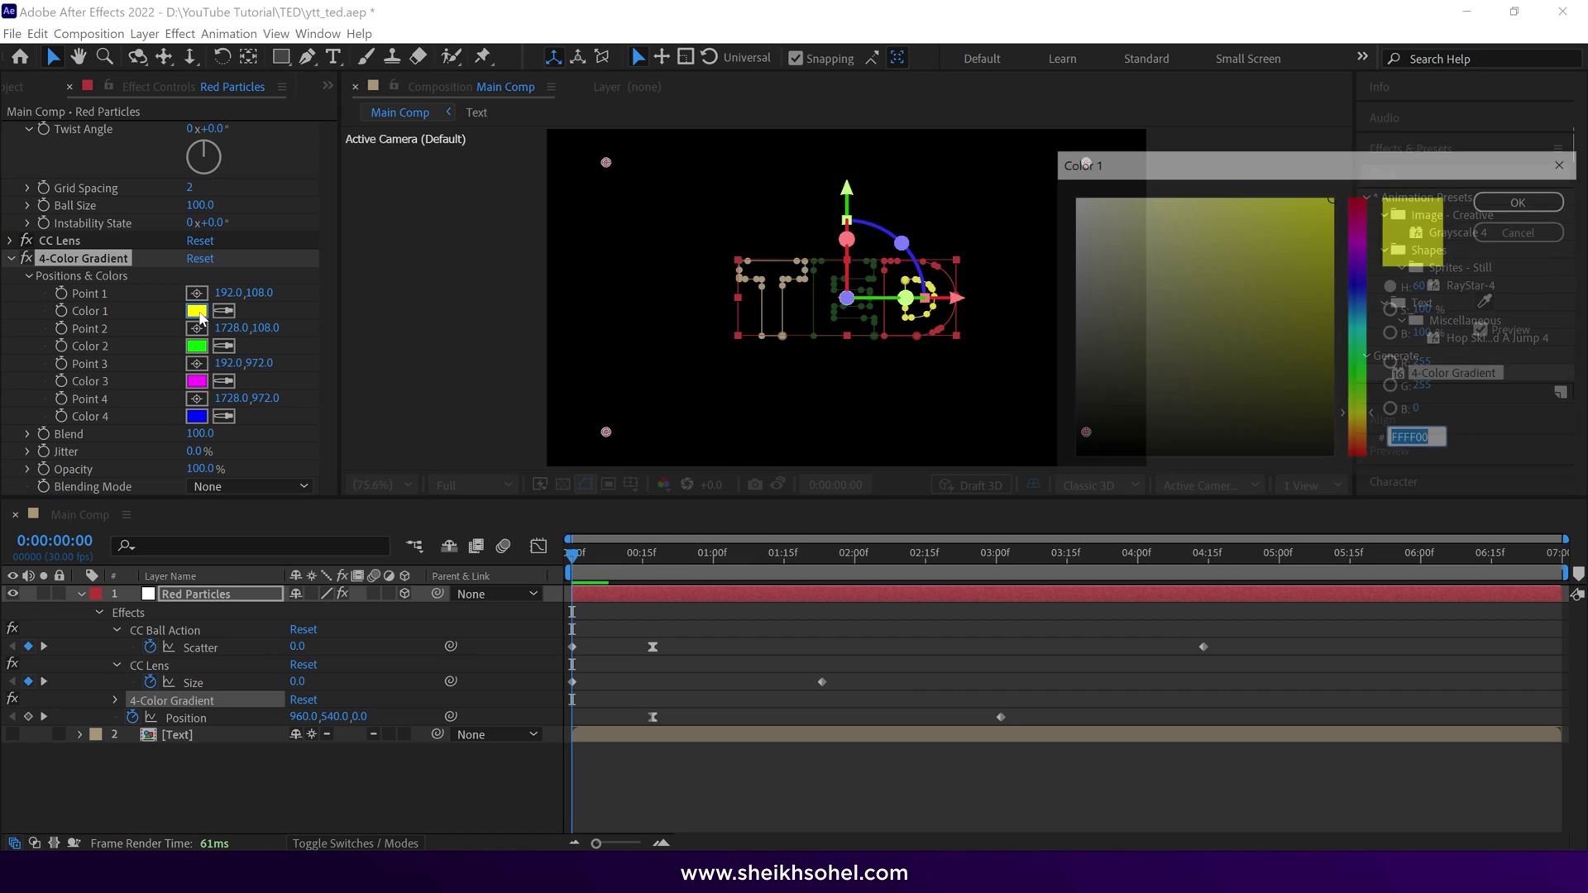
left_click(1364, 215)
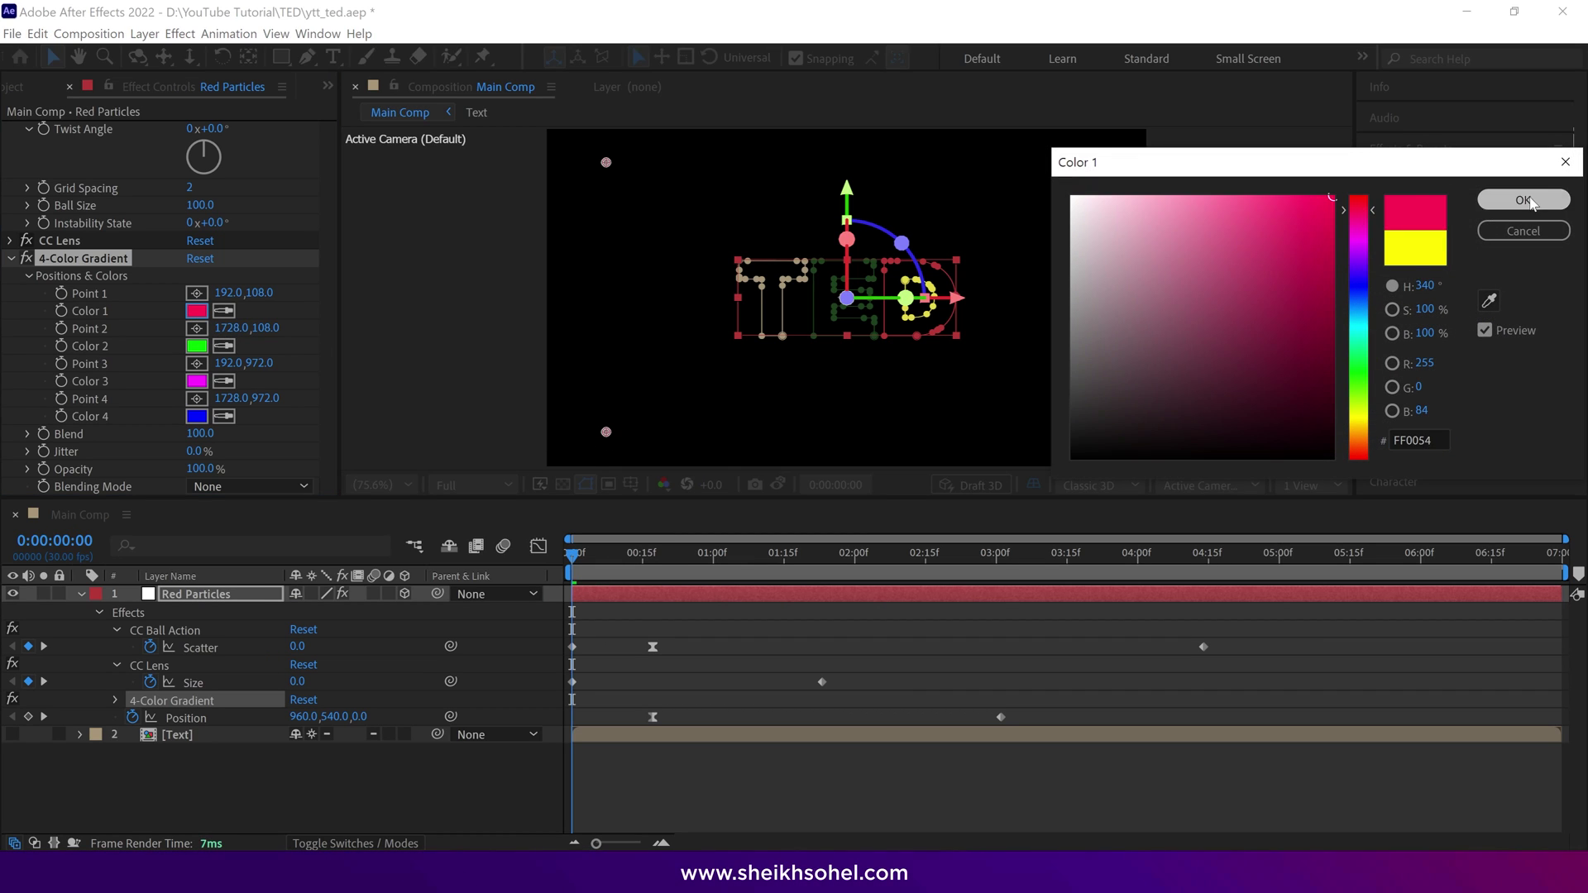
left_click(1525, 200)
left_click(197, 346)
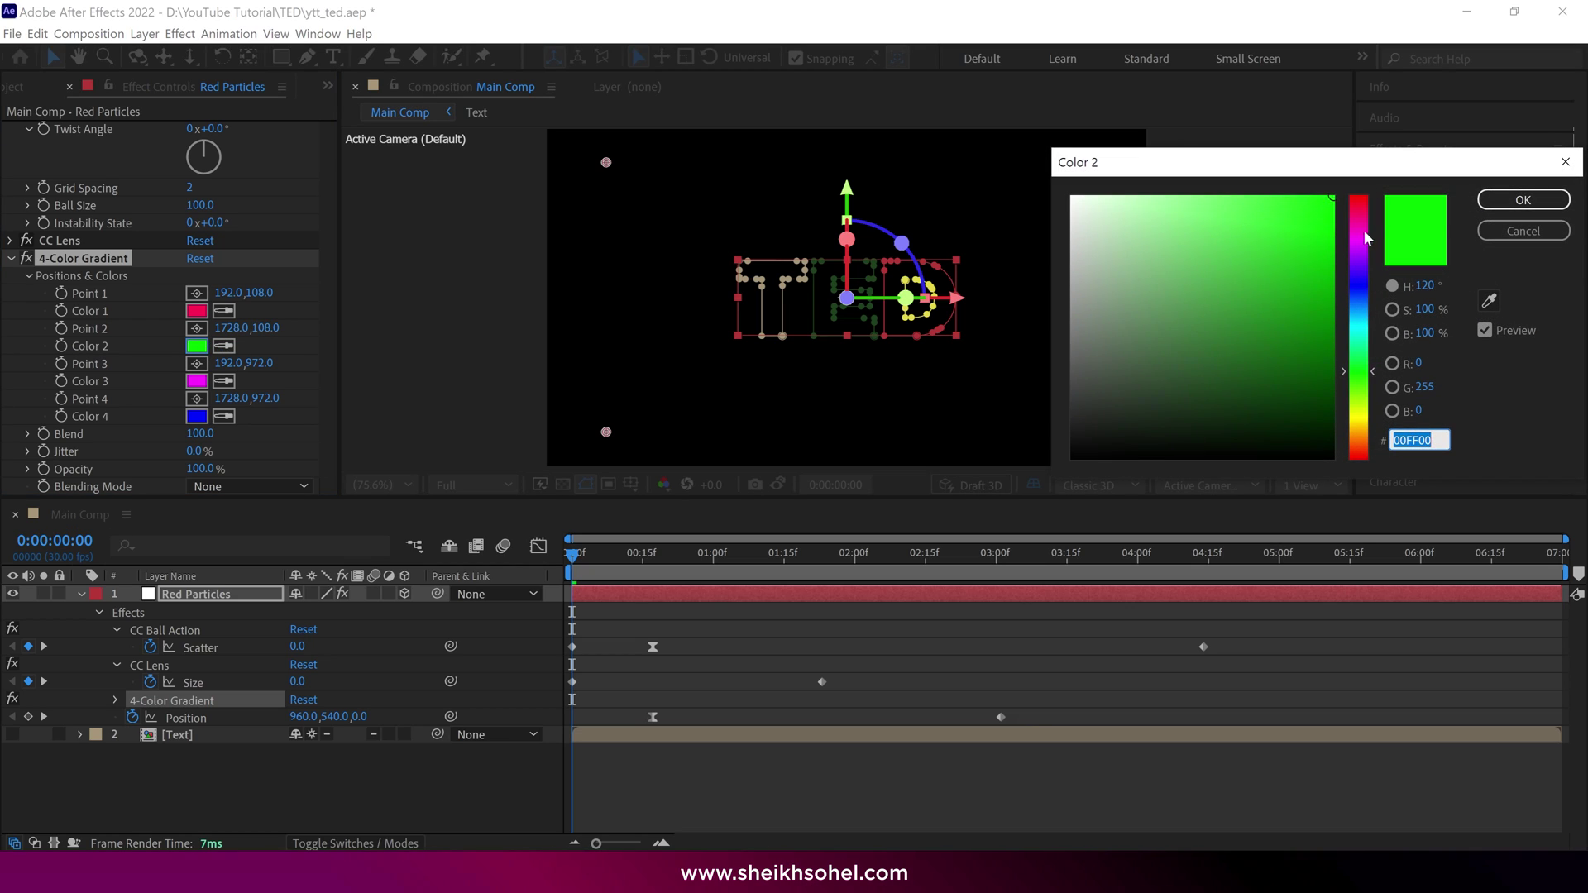
left_click(1361, 199)
left_click(1524, 201)
- Set the 4-Color Gradient's Color 3 to pale pink and Color 4 to bright red
left_click(197, 380)
left_click(1104, 206)
left_click(1525, 200)
left_click(196, 416)
left_click(1362, 199)
left_click(1525, 200)
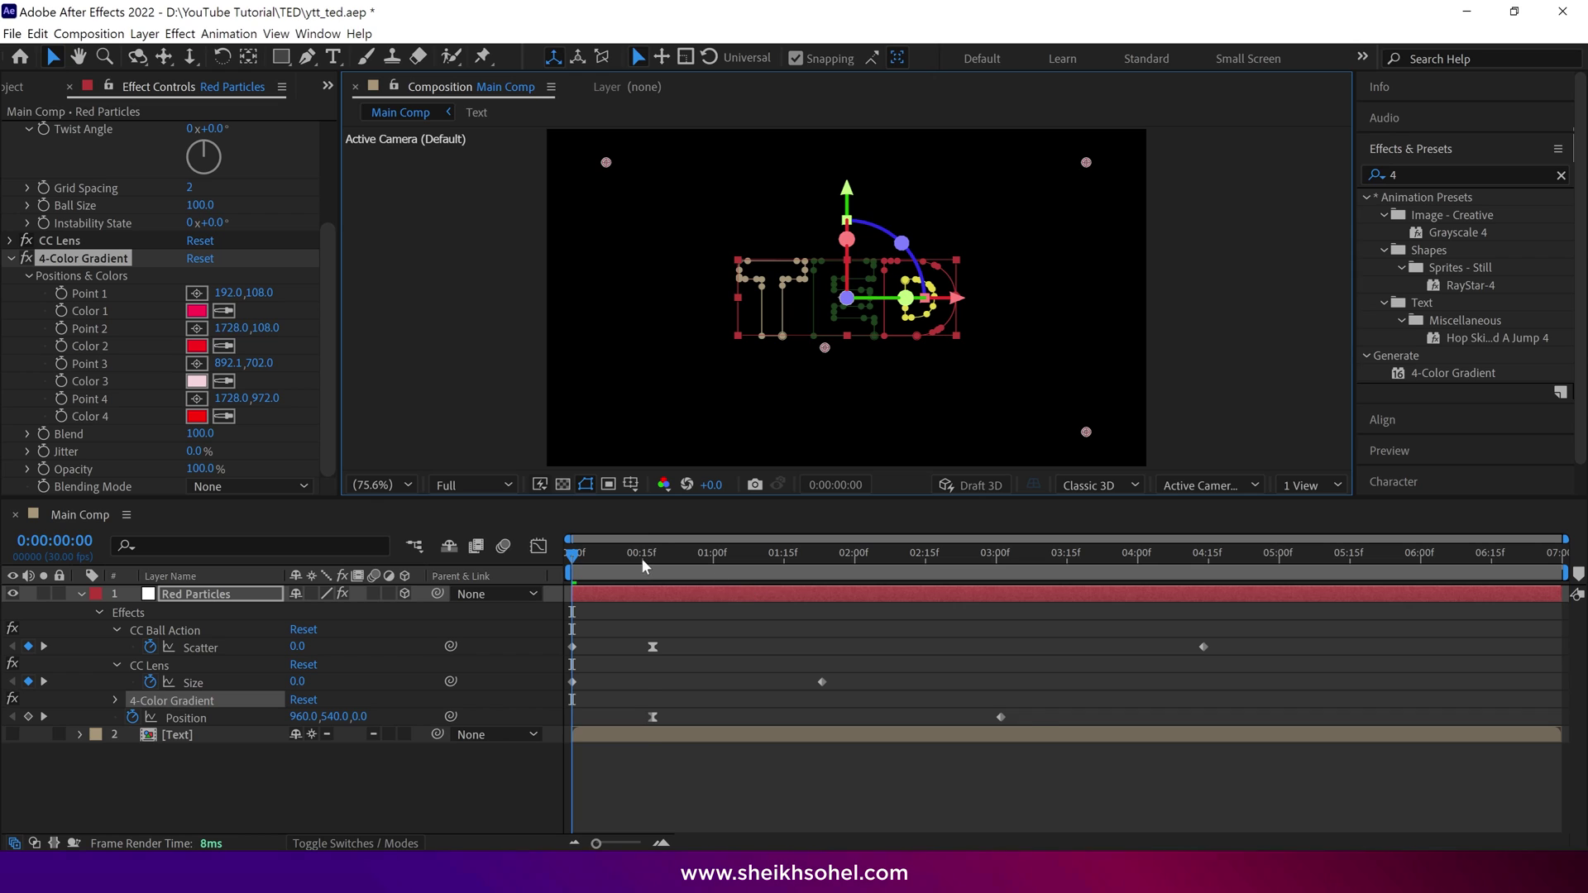
- Rearrange the gradient points around the TED letters, with Point 1 near 1015, 642, Point 3 near 391, 932 and Point 4 near 1480, 524
left_click_drag(688, 208, 858, 318)
left_click_drag(1005, 208, 682, 265)
key("slash")
left_click_drag(722, 434, 637, 465)
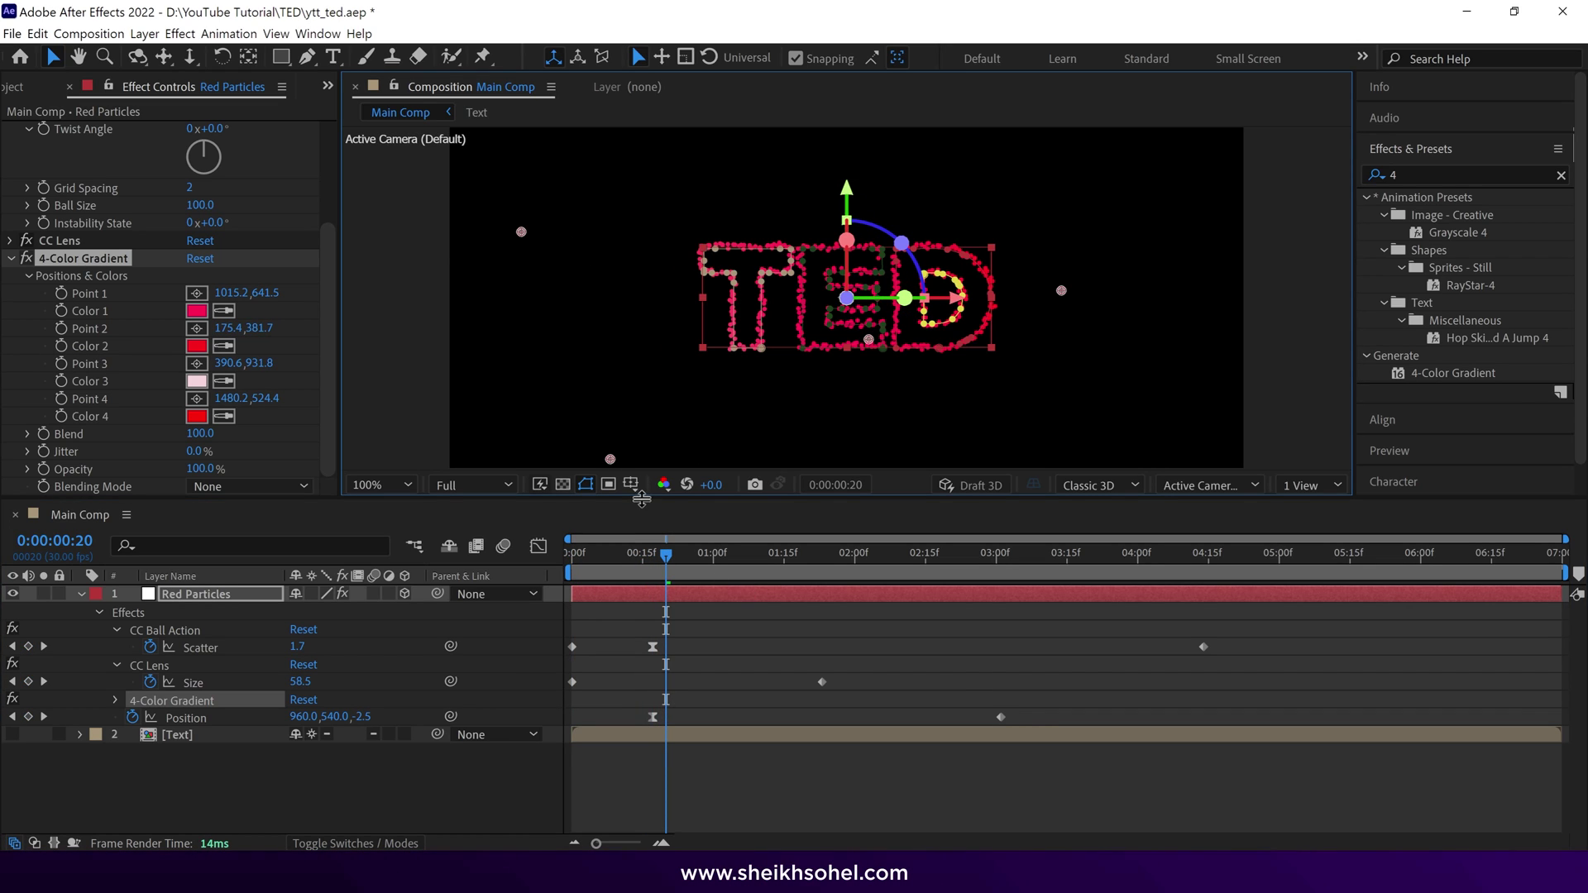
- Change gradient Color 1 to a darker red, move Point 2 to about 436, 610 and preview the particles
left_click(223, 310)
left_click(955, 348)
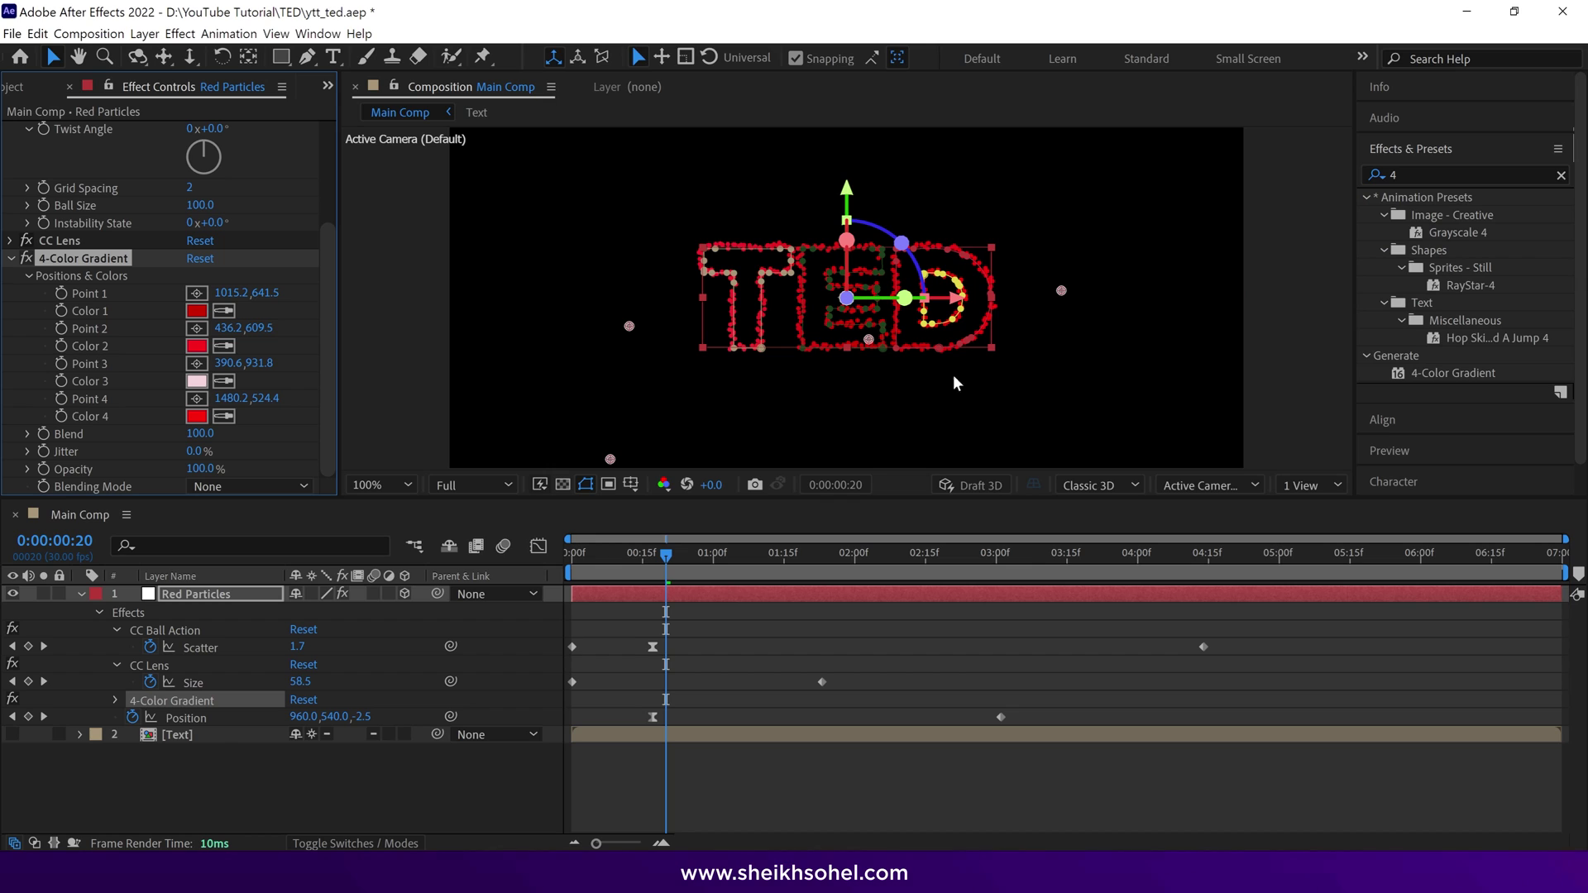
key("space")
left_click(637, 571)
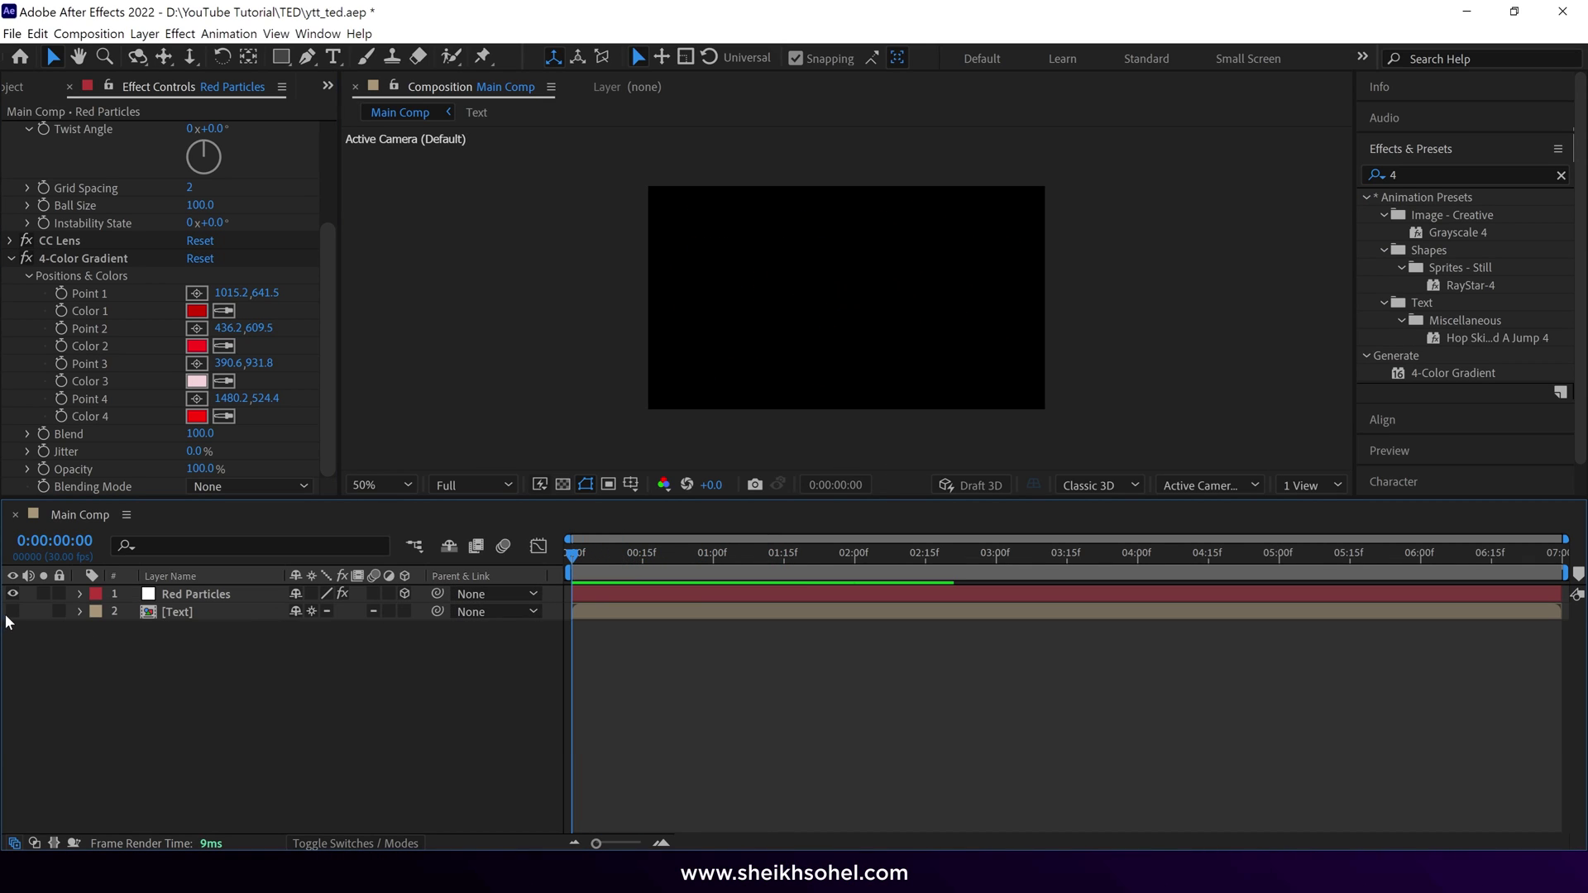
- Show the [Text] layer, shift the Red Particles layer to start at about 0:00:00:17 and preview the transition from the start
left_click(594, 595)
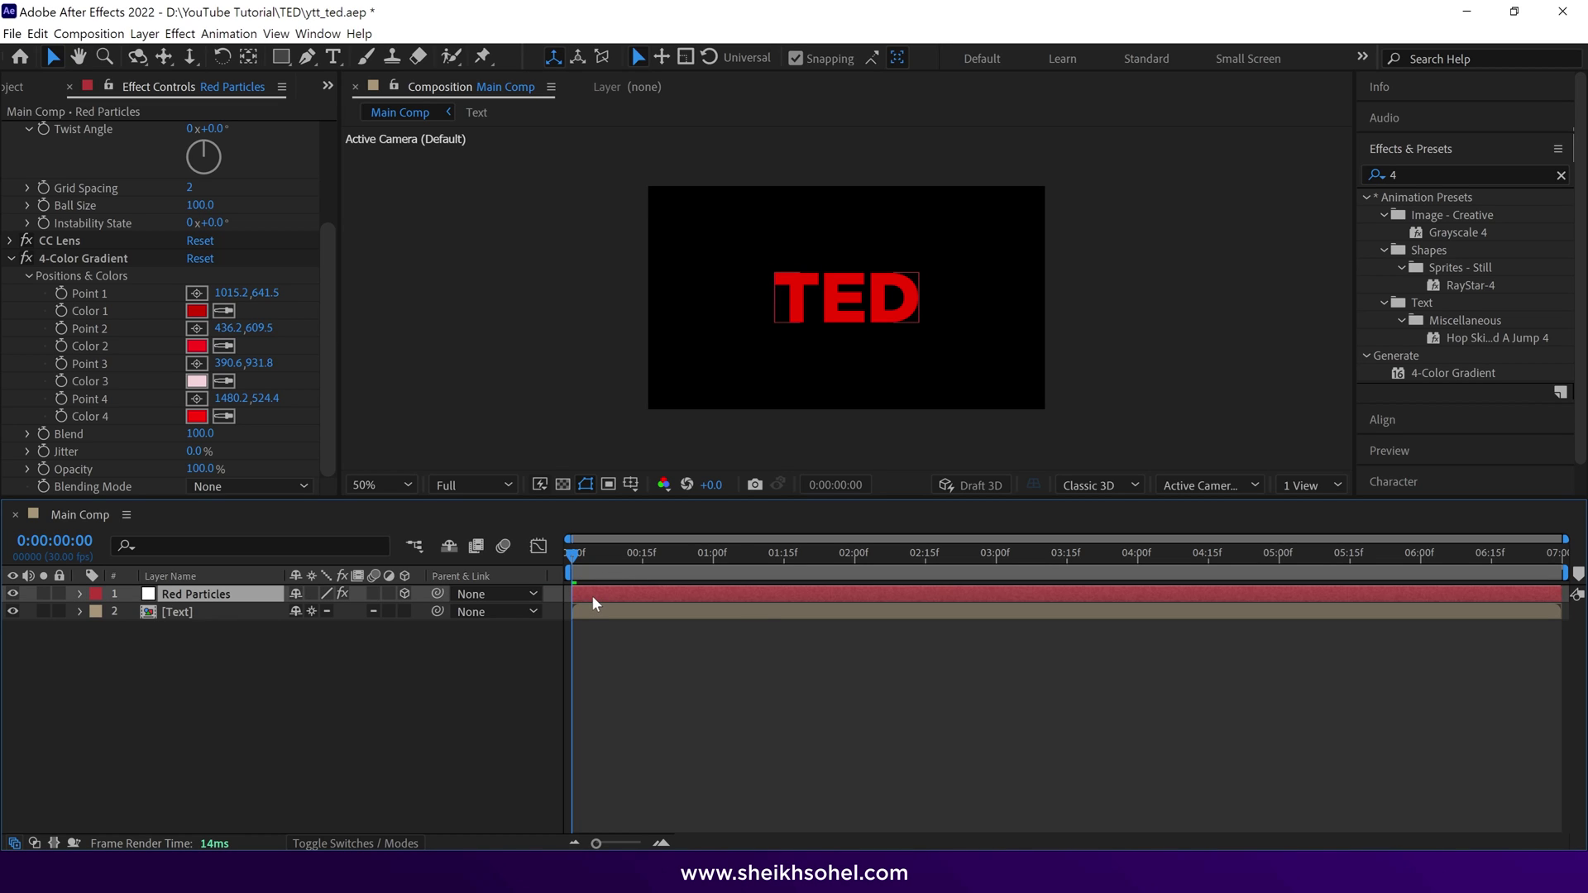
left_click_drag(606, 571, 690, 566)
left_click(521, 678)
left_click(689, 600)
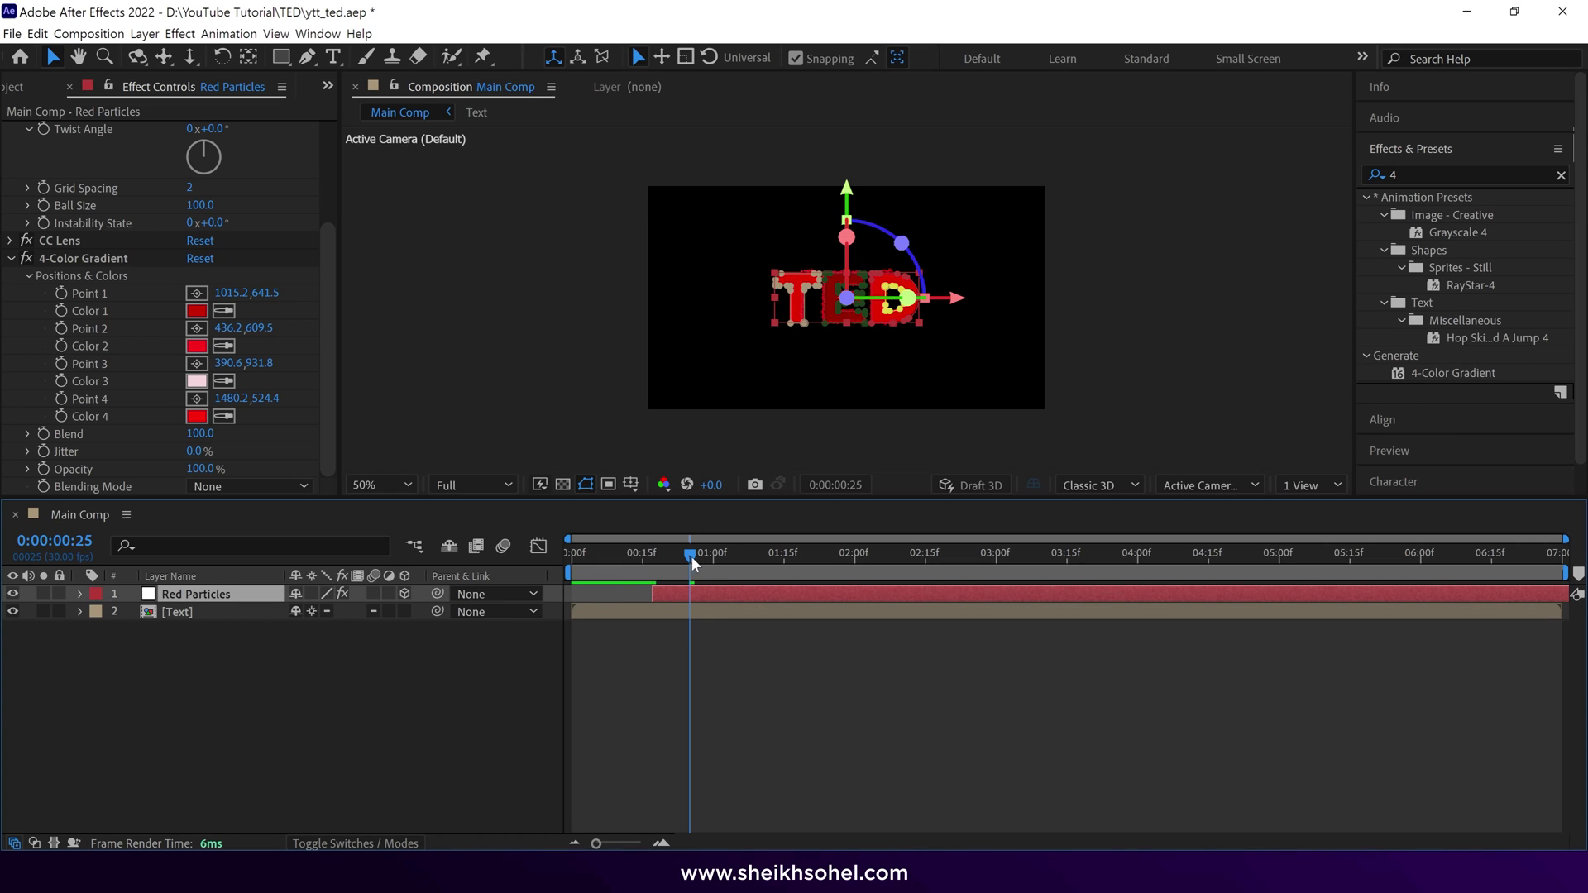
left_click(509, 689)
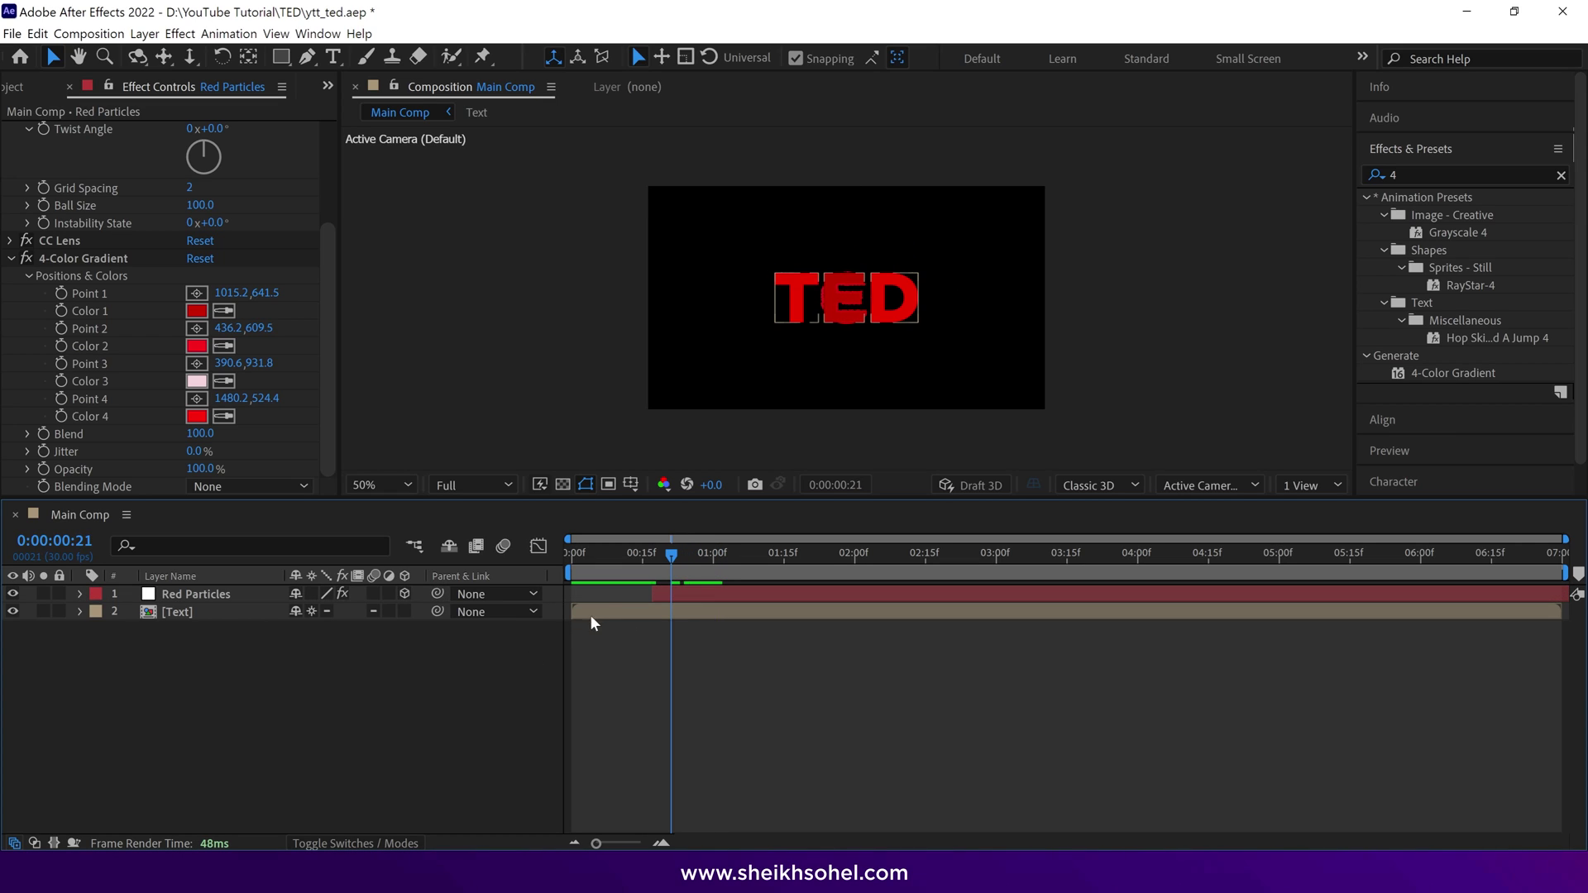
key("space")
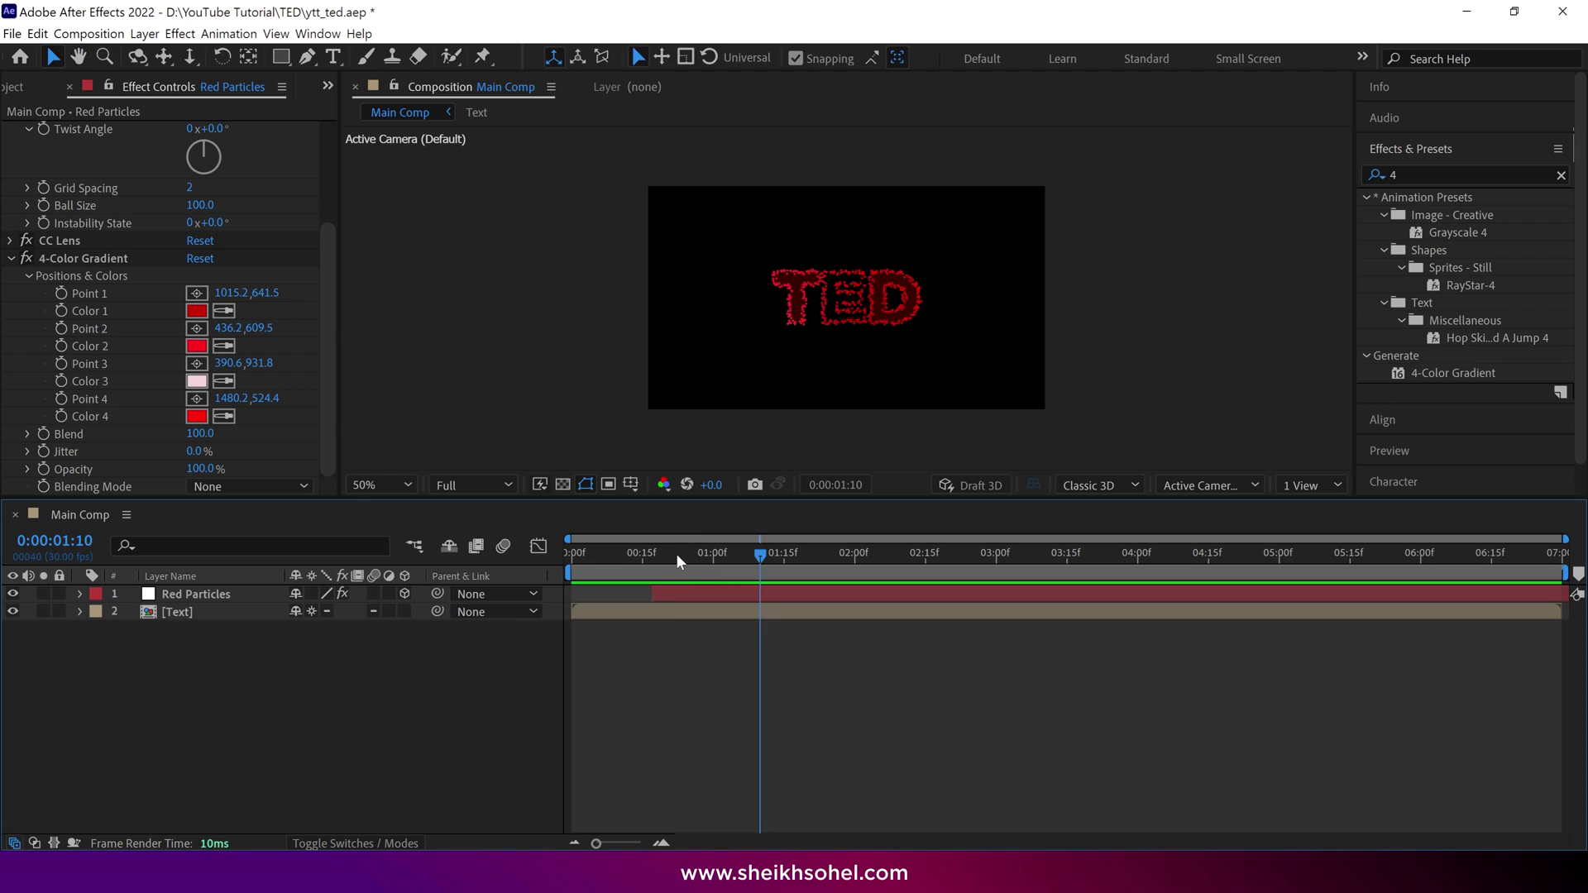
left_click(576, 569)
left_click_drag(577, 567, 570, 567)
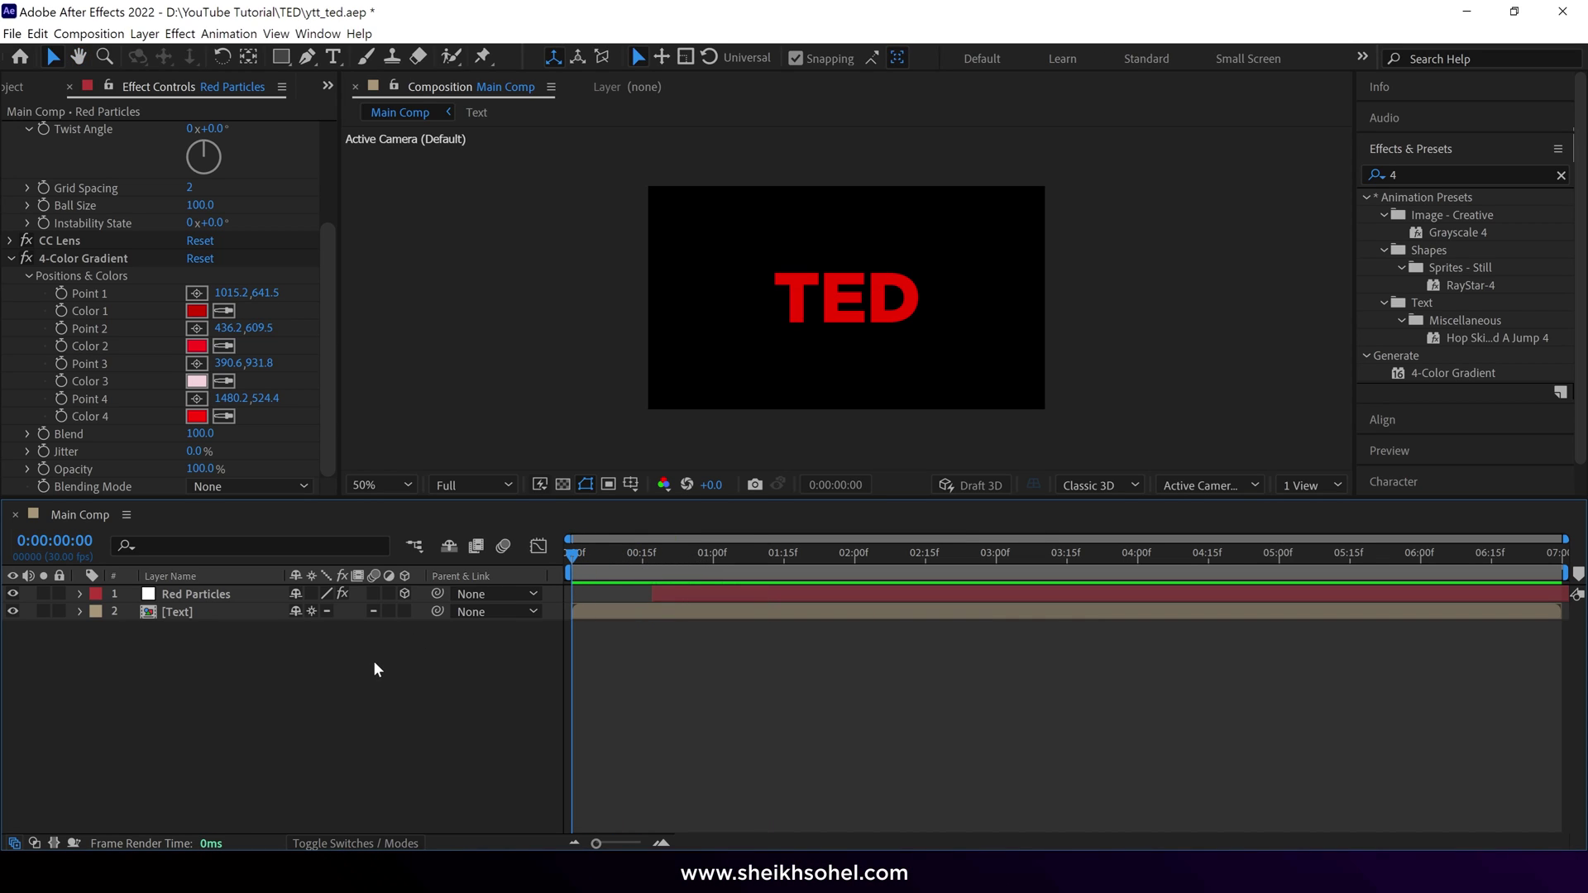
- Create a full-frame rectangle shape layer and rename it BG
double_click(282, 59)
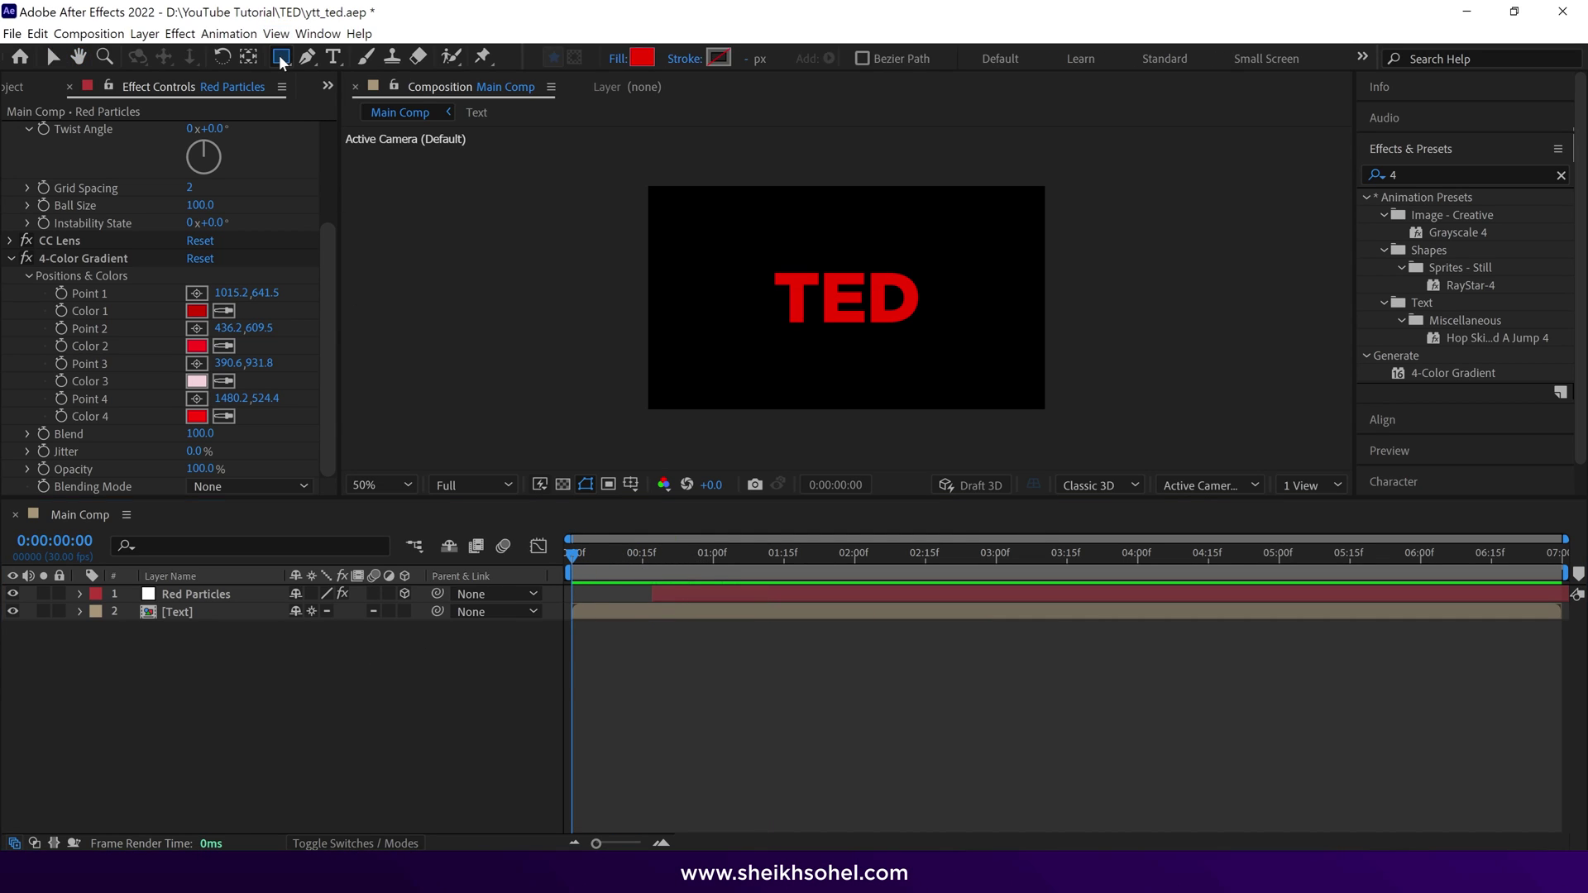
left_click(177, 595)
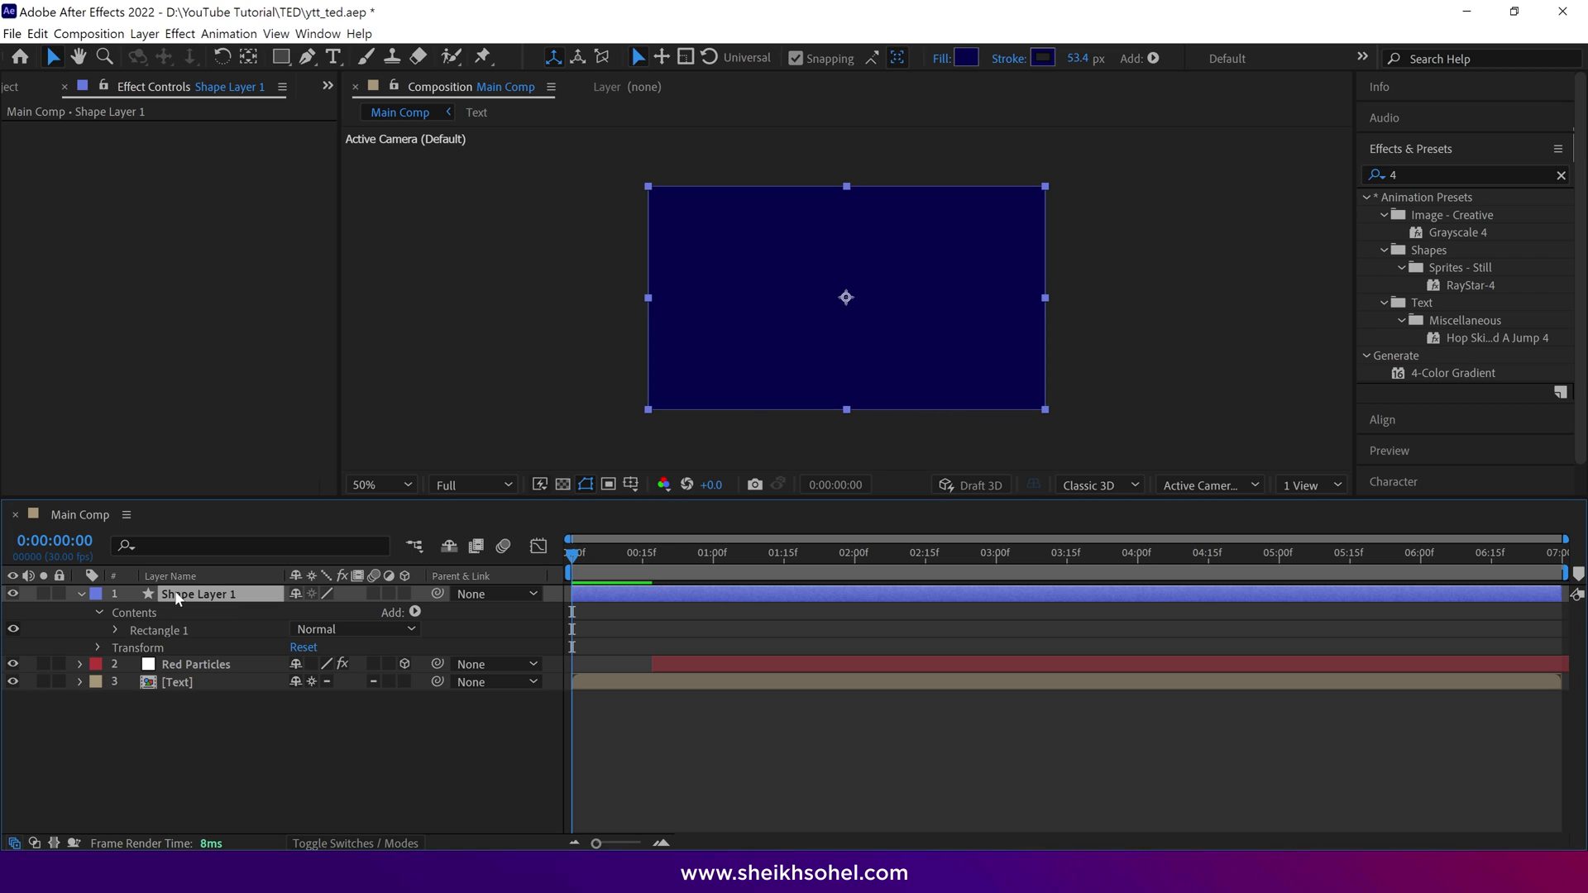
key("Return")
type("BG")
key("Return")
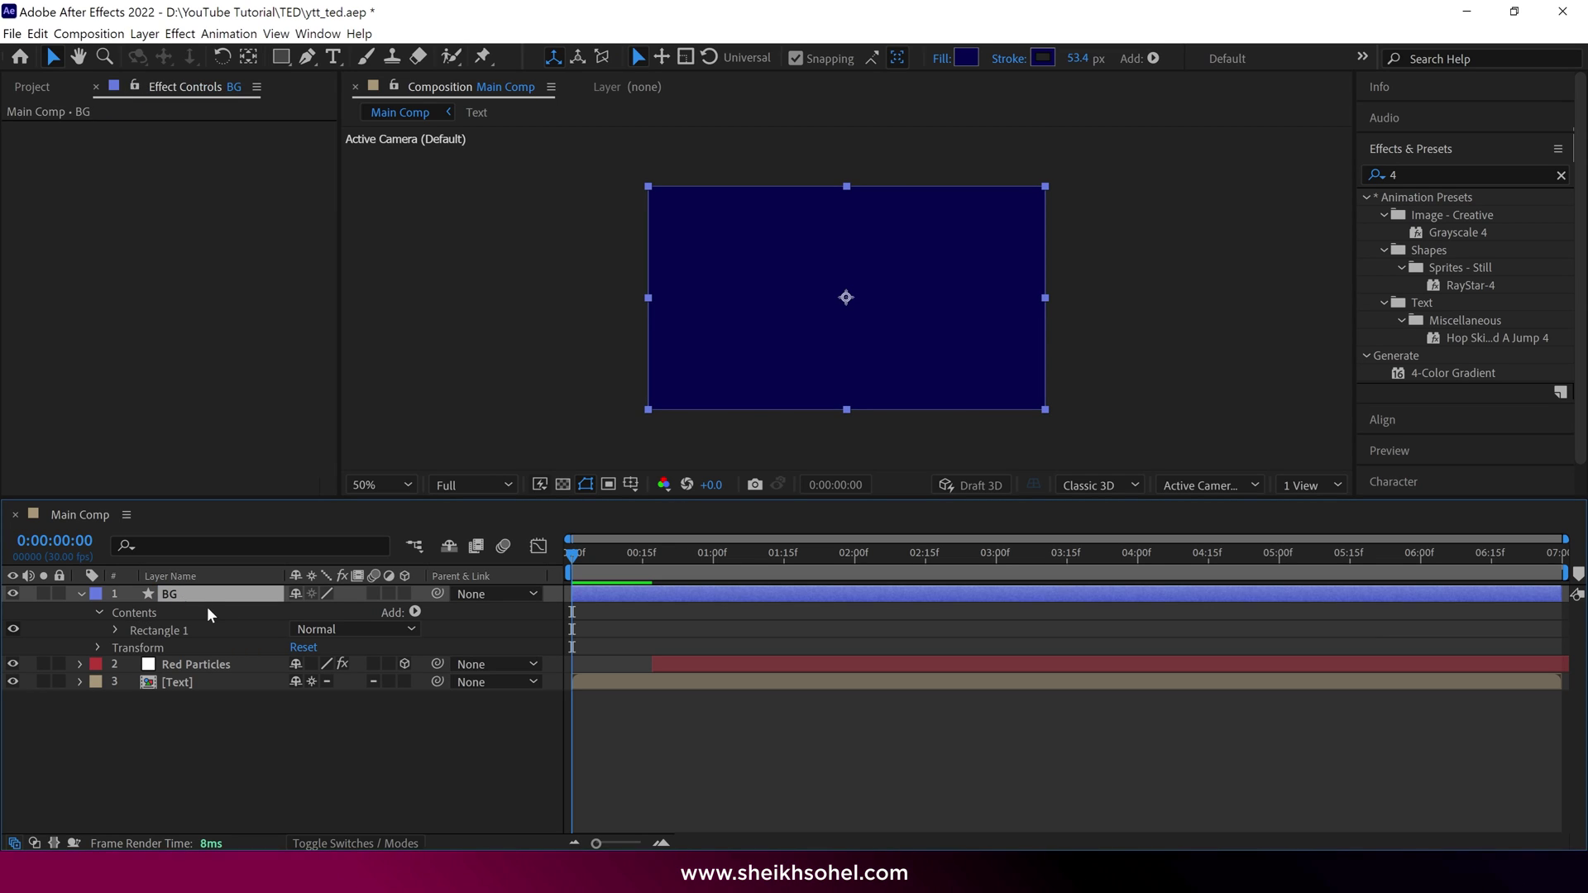
- Set the BG rectangle's fill to white, place the layer below [Text] and preview the animation
left_click(966, 59)
left_click(1173, 248)
left_click(1523, 206)
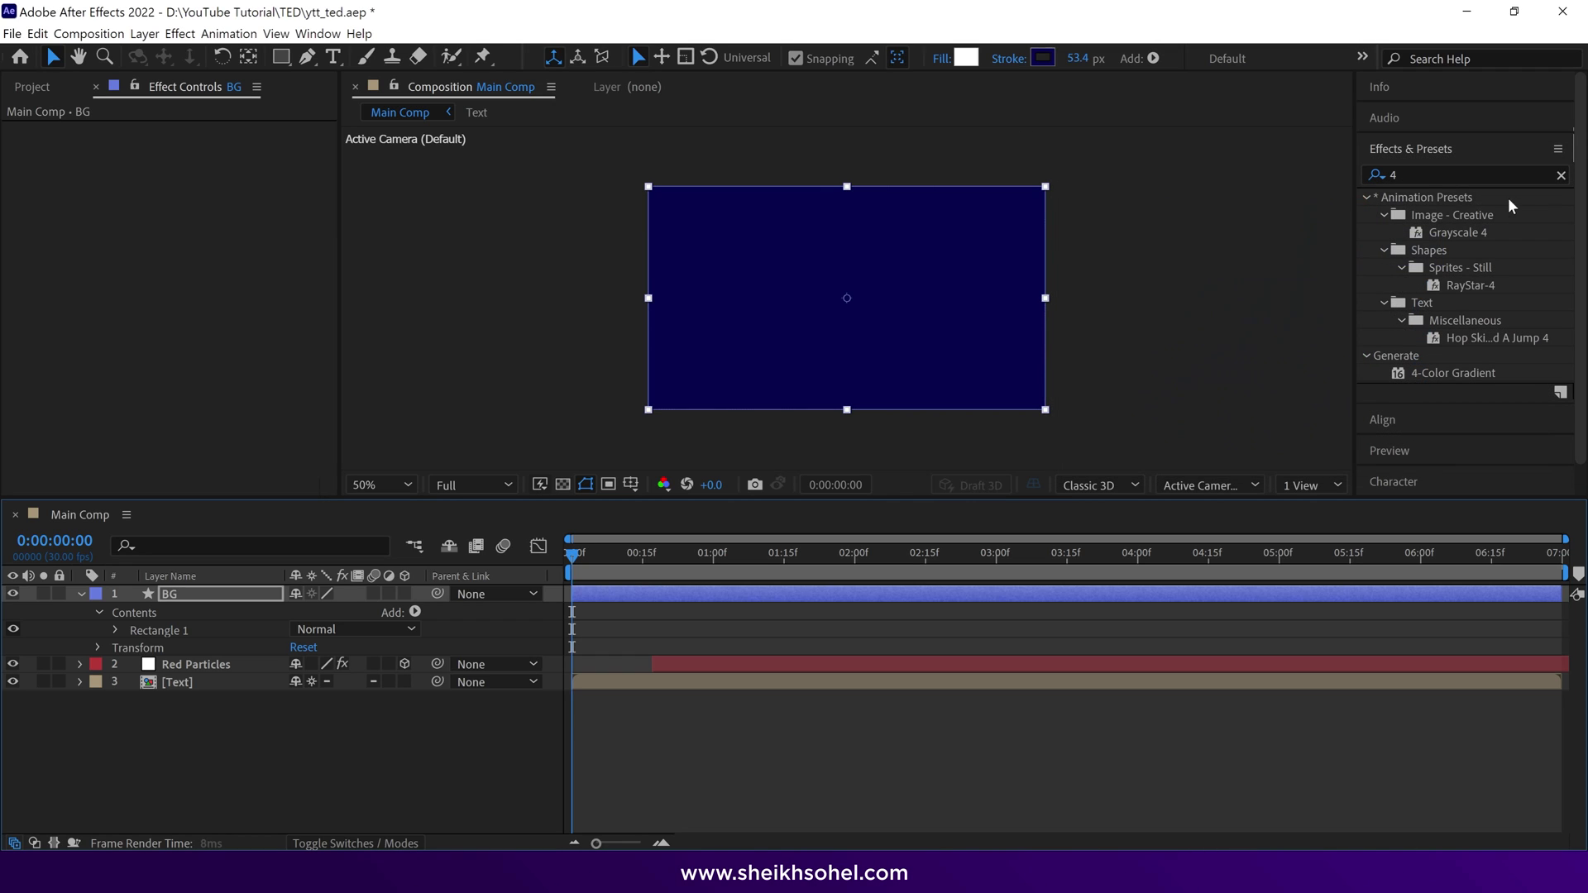
left_click_drag(190, 594, 174, 703)
left_click(80, 629)
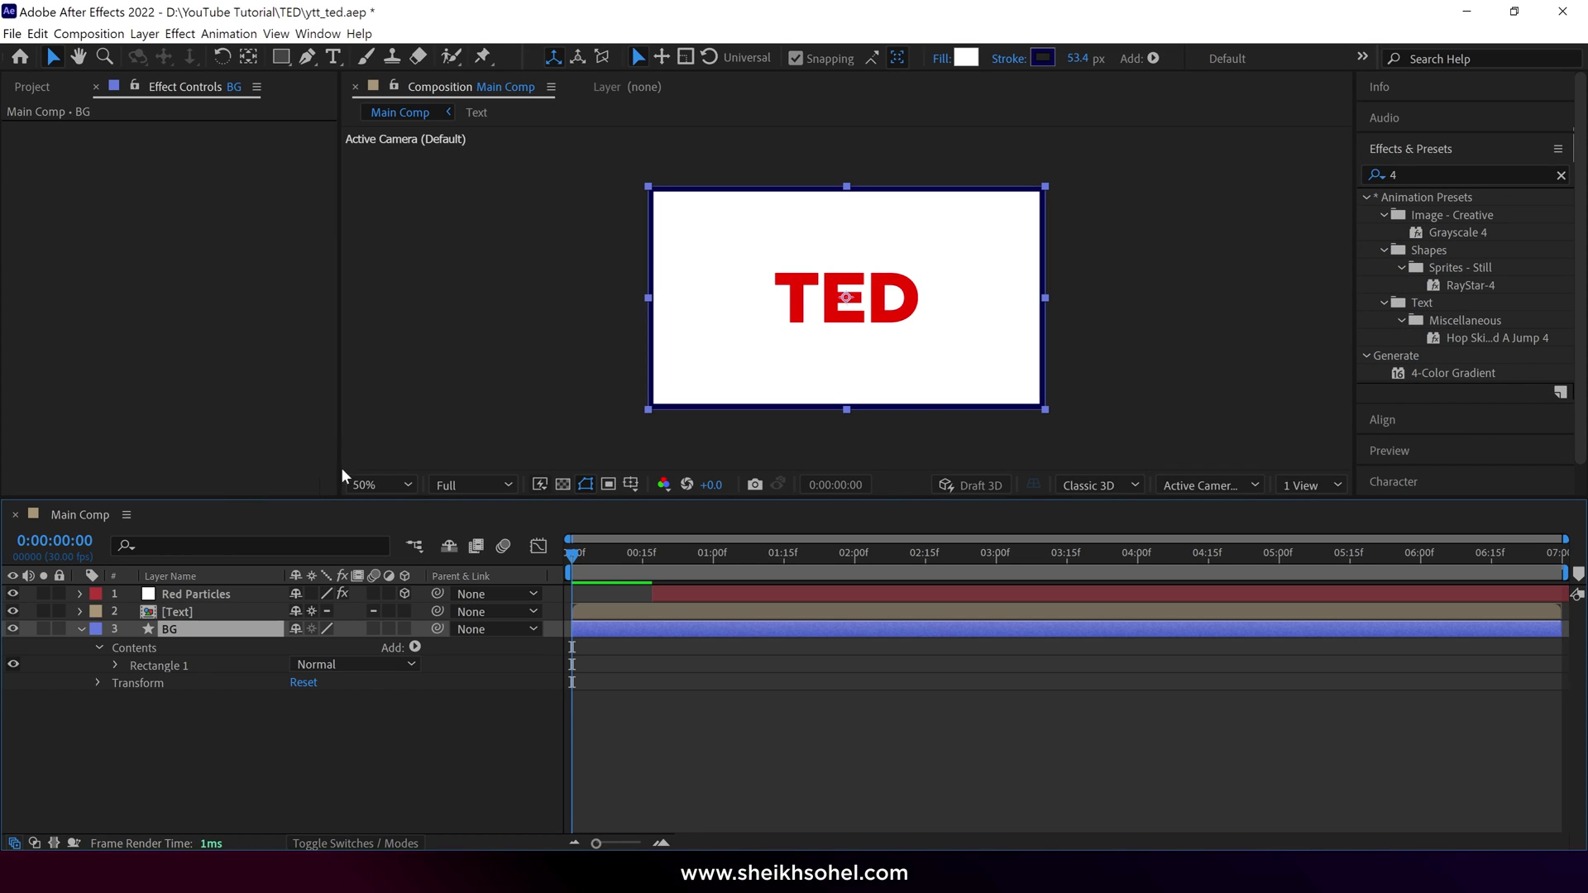
key("space")
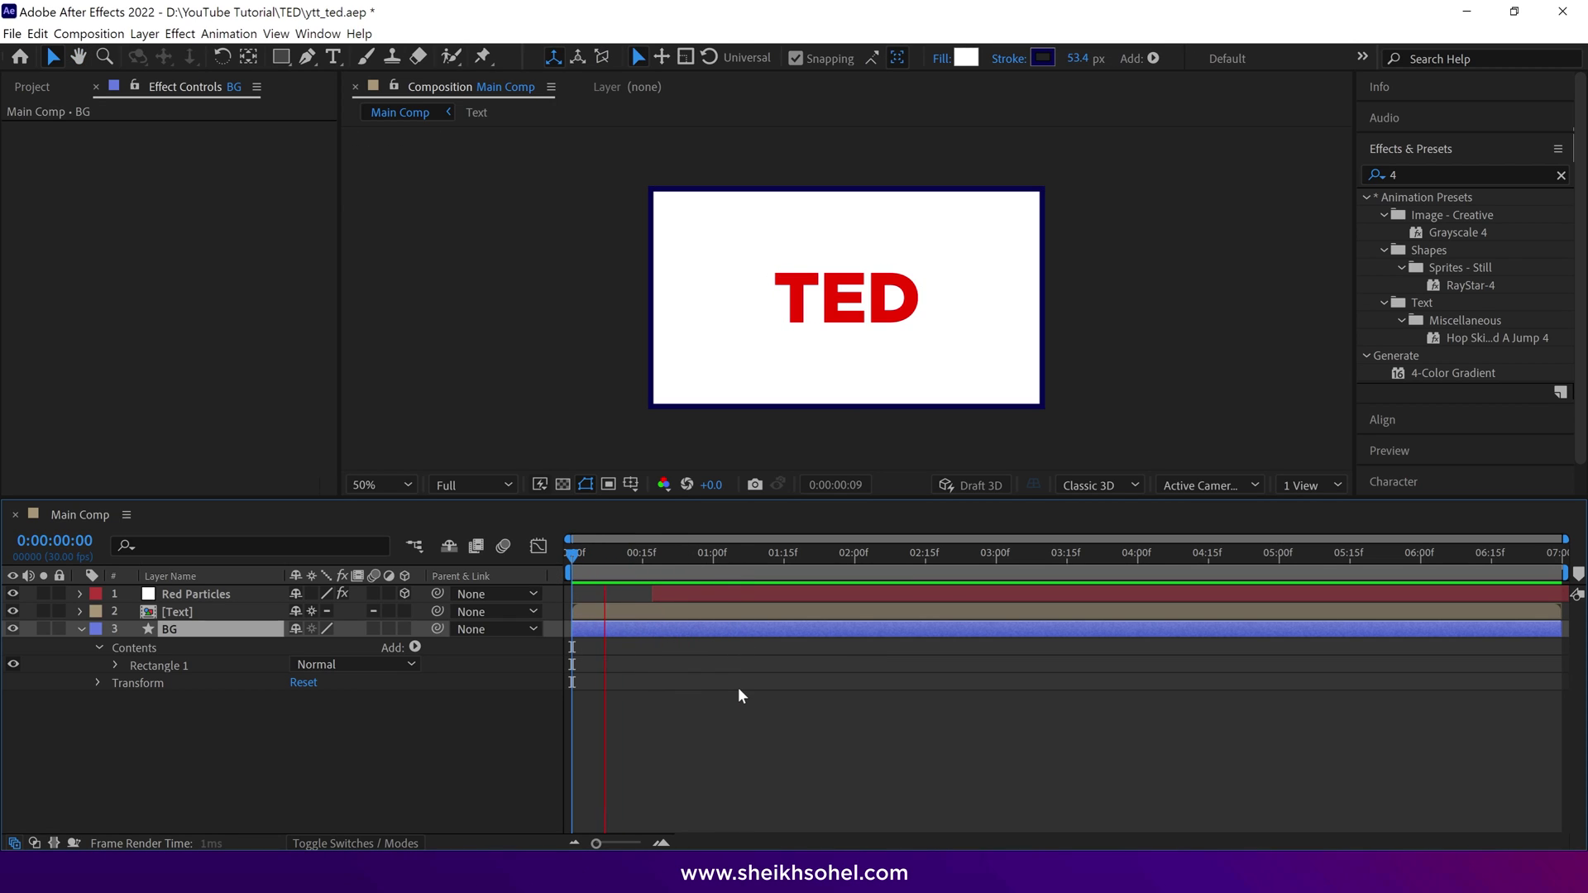
key("space")
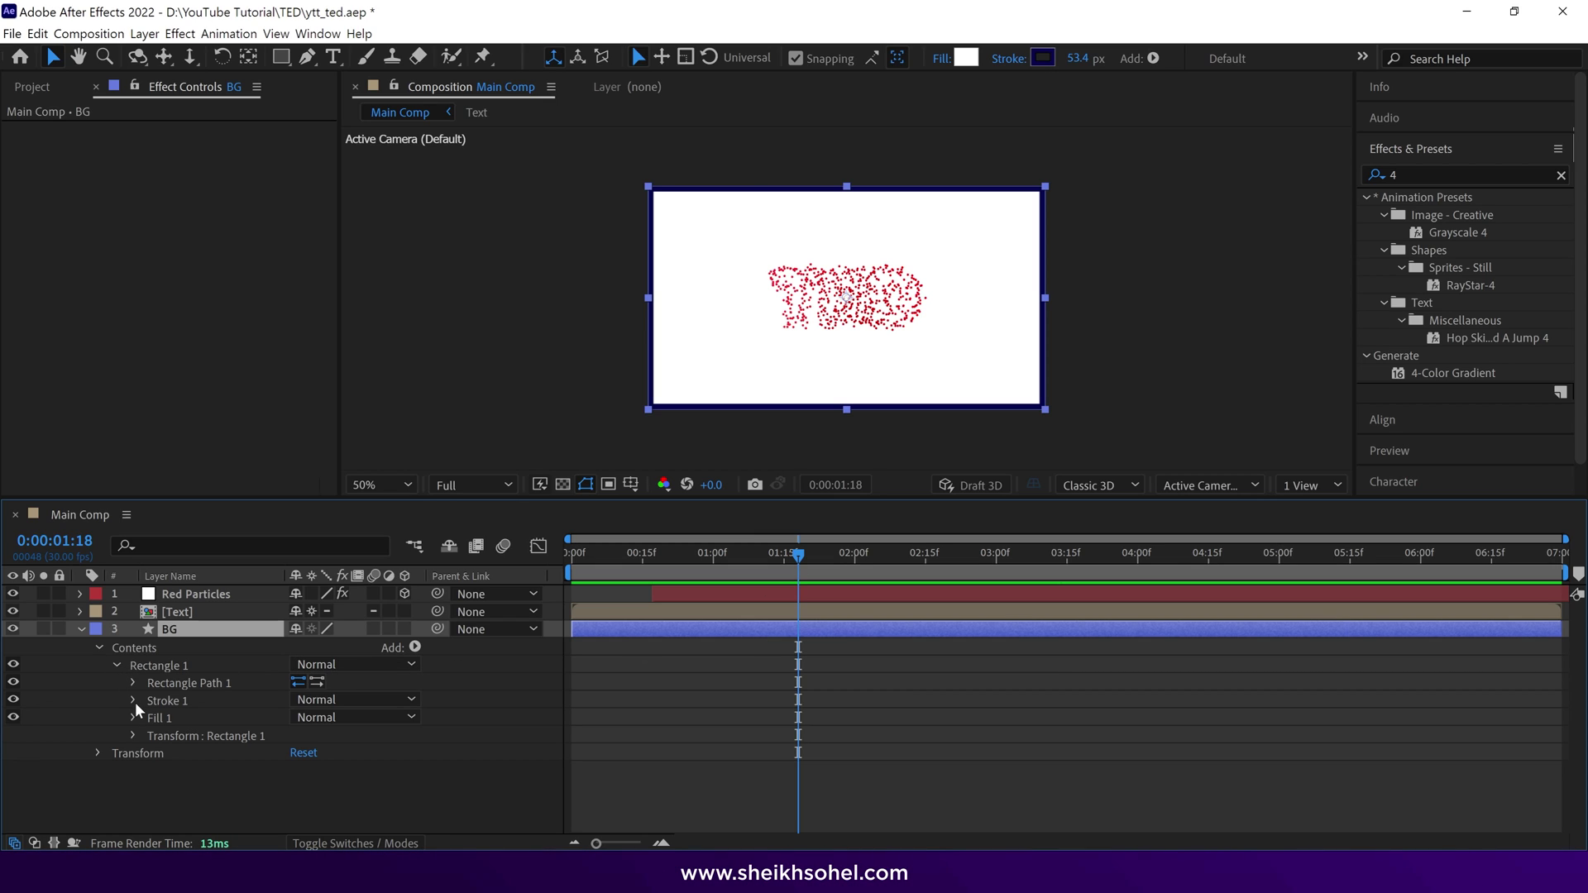
- Keyframe the BG fill color from white at 0:00:01:18 to black at 0:00:02:10 and preview the background change
left_click(135, 718)
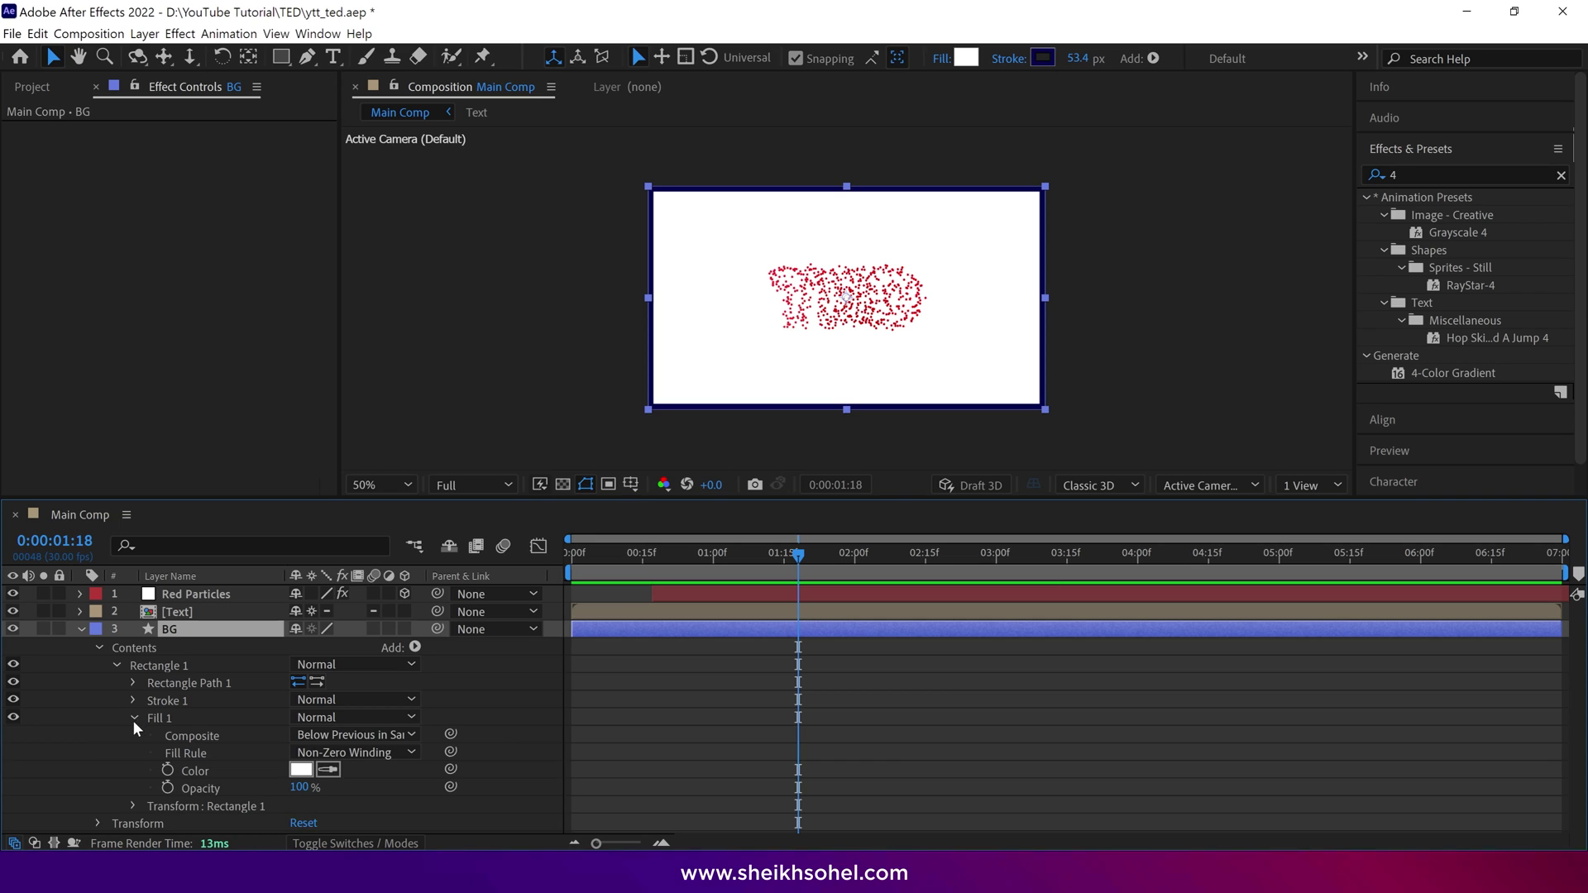
left_click(167, 768)
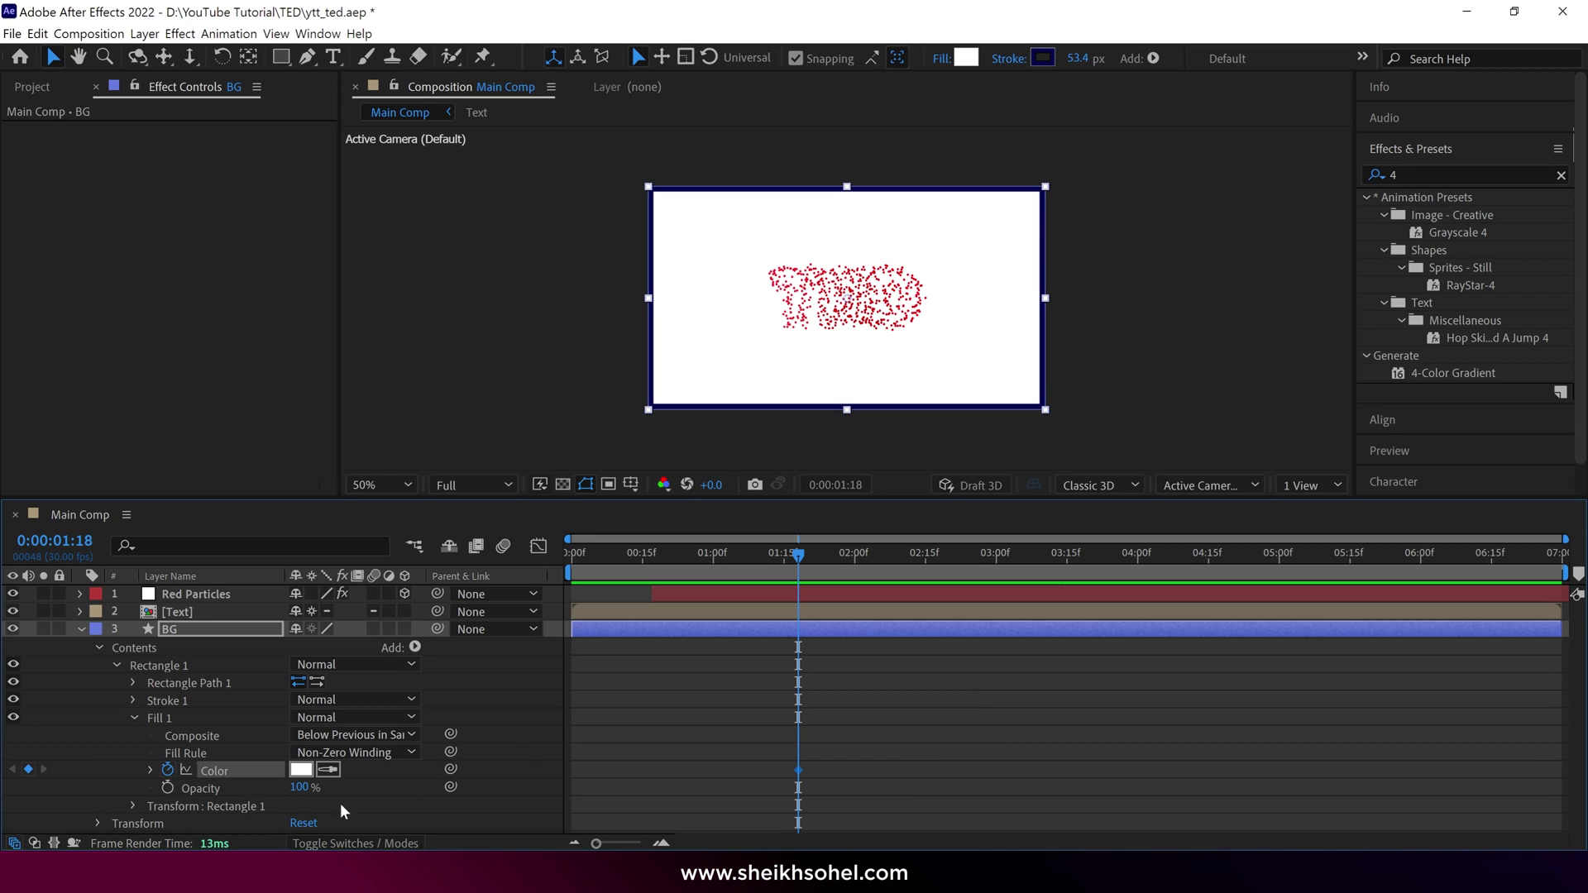
left_click_drag(810, 557, 901, 568)
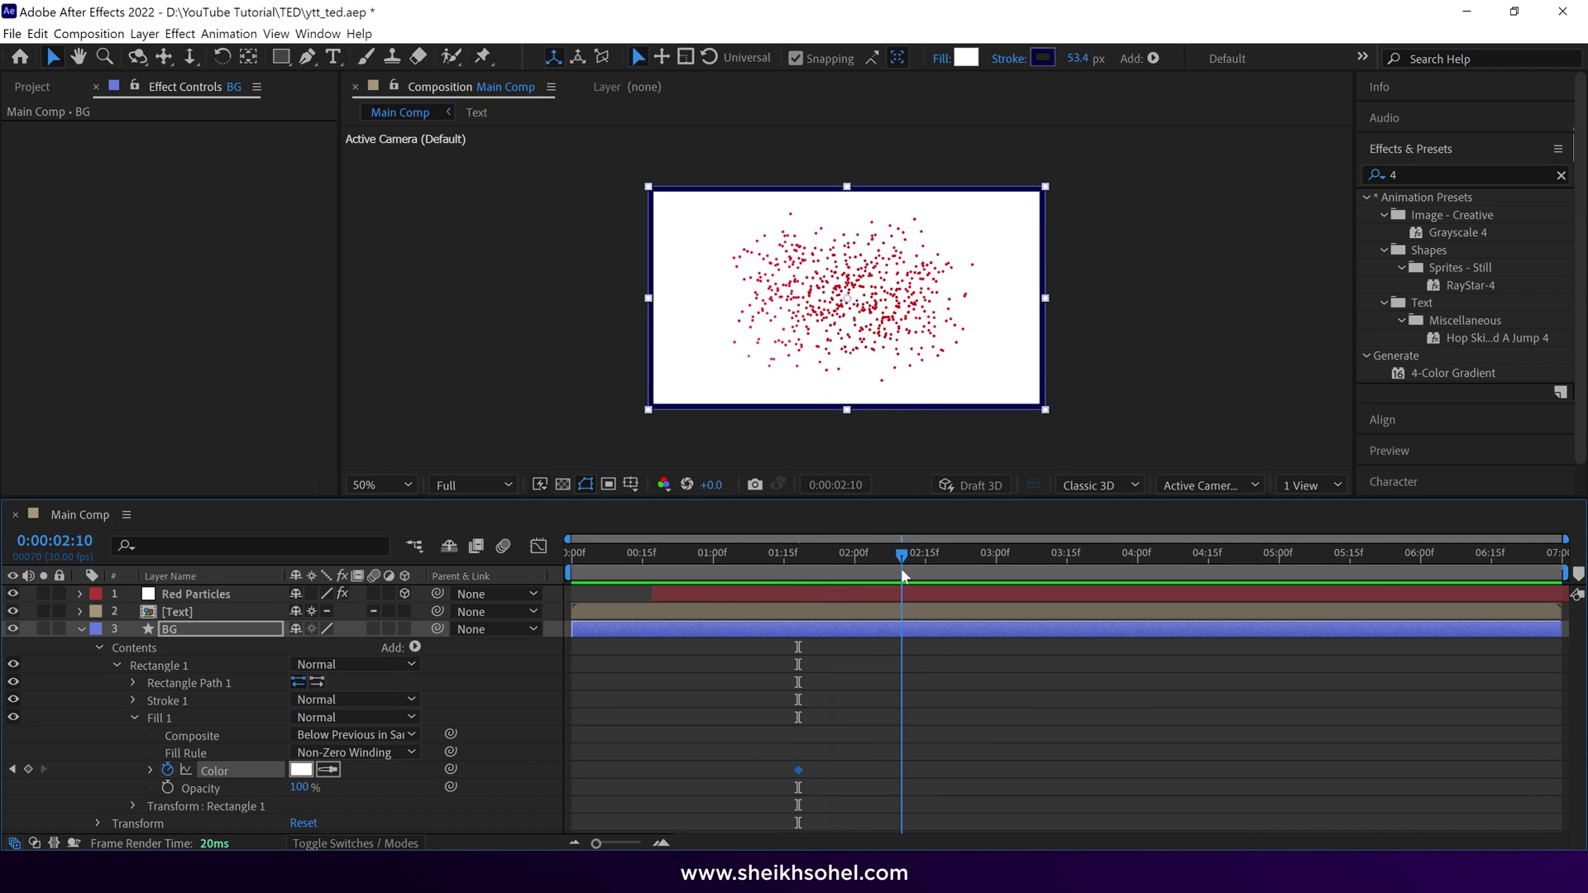
left_click(301, 770)
left_click(1297, 422)
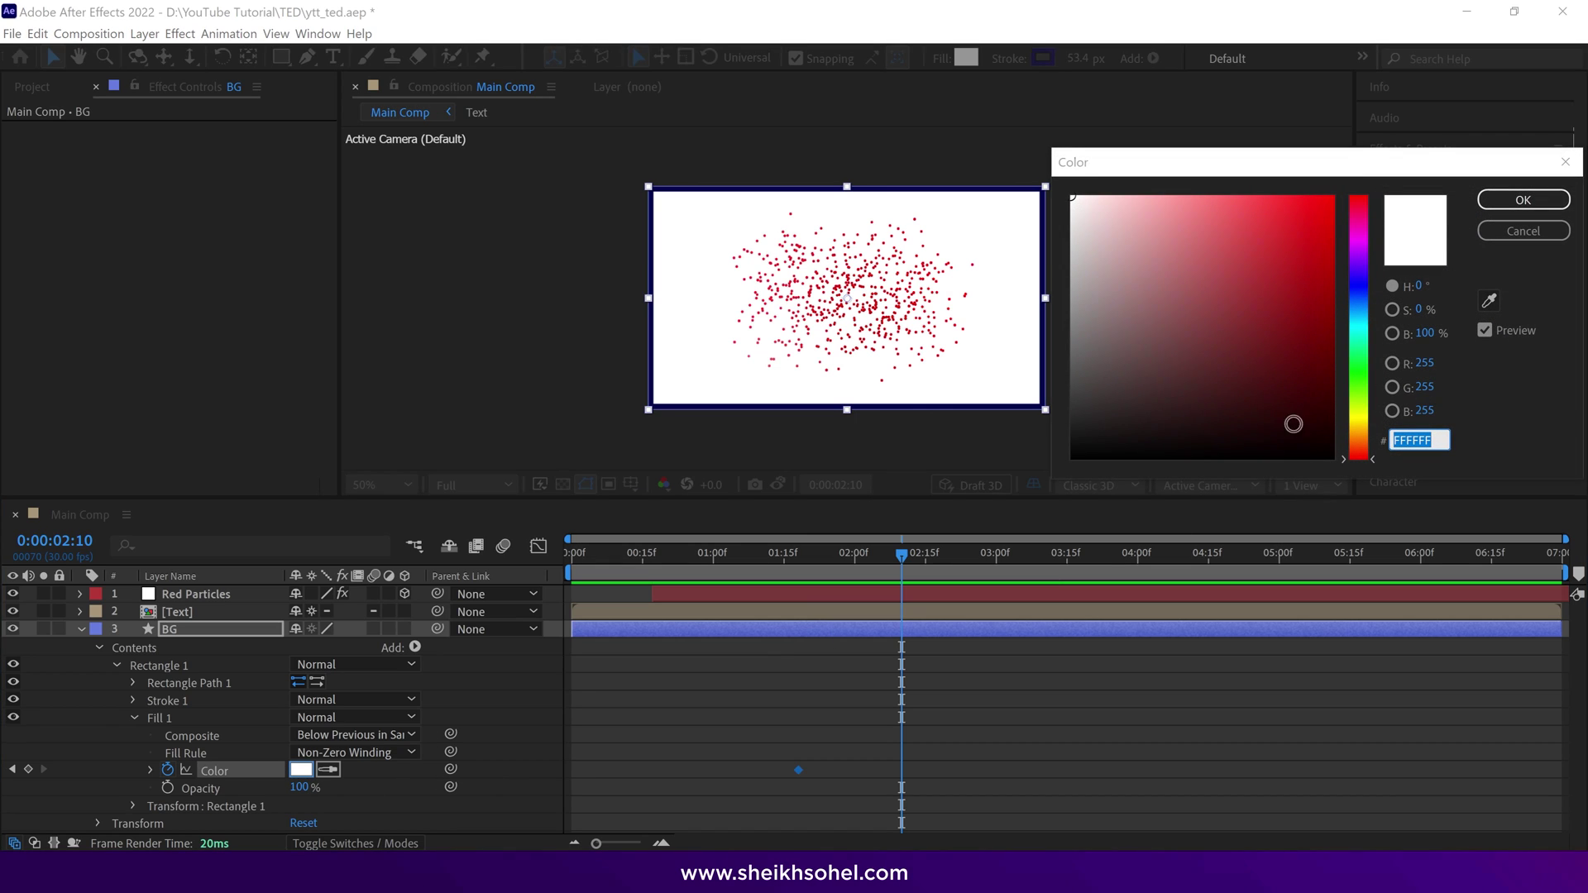
left_click(1521, 201)
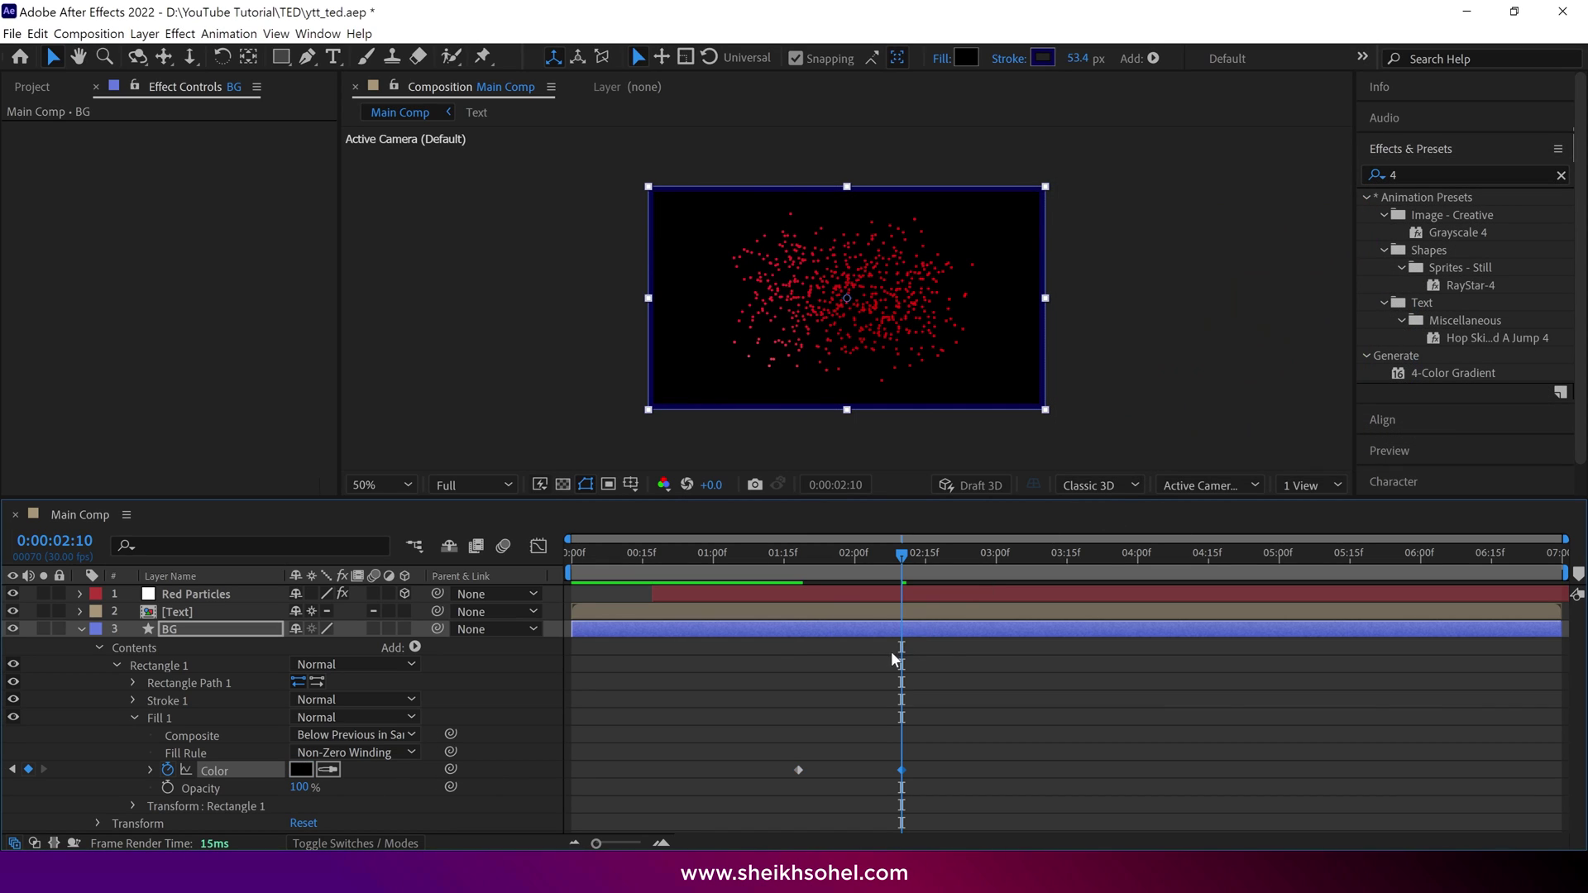
left_click_drag(905, 567, 571, 564)
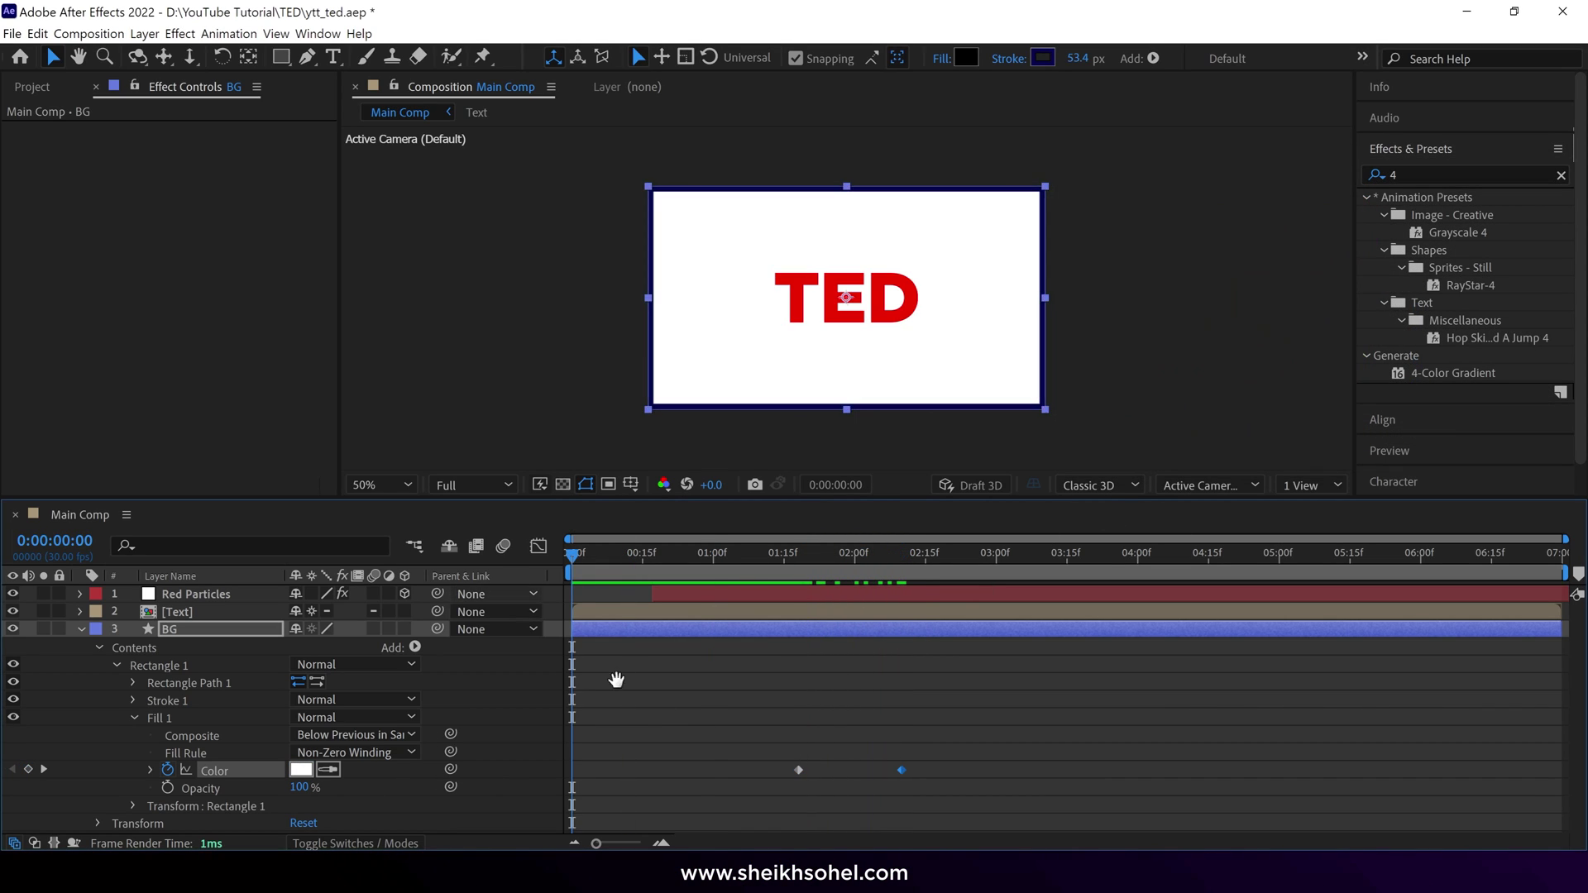
key("space")
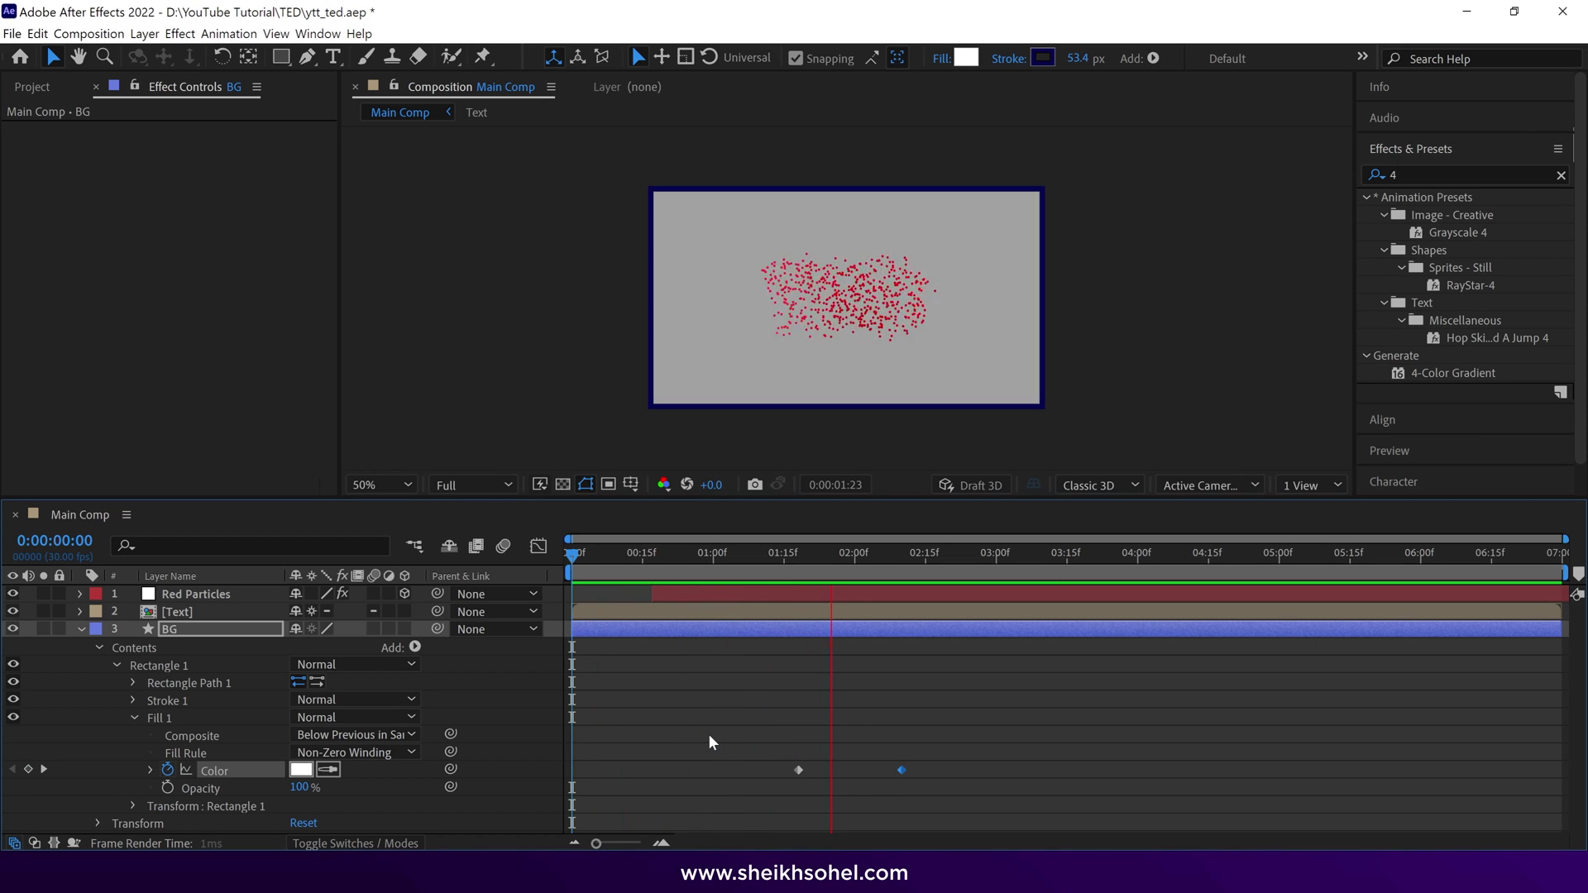
key("space")
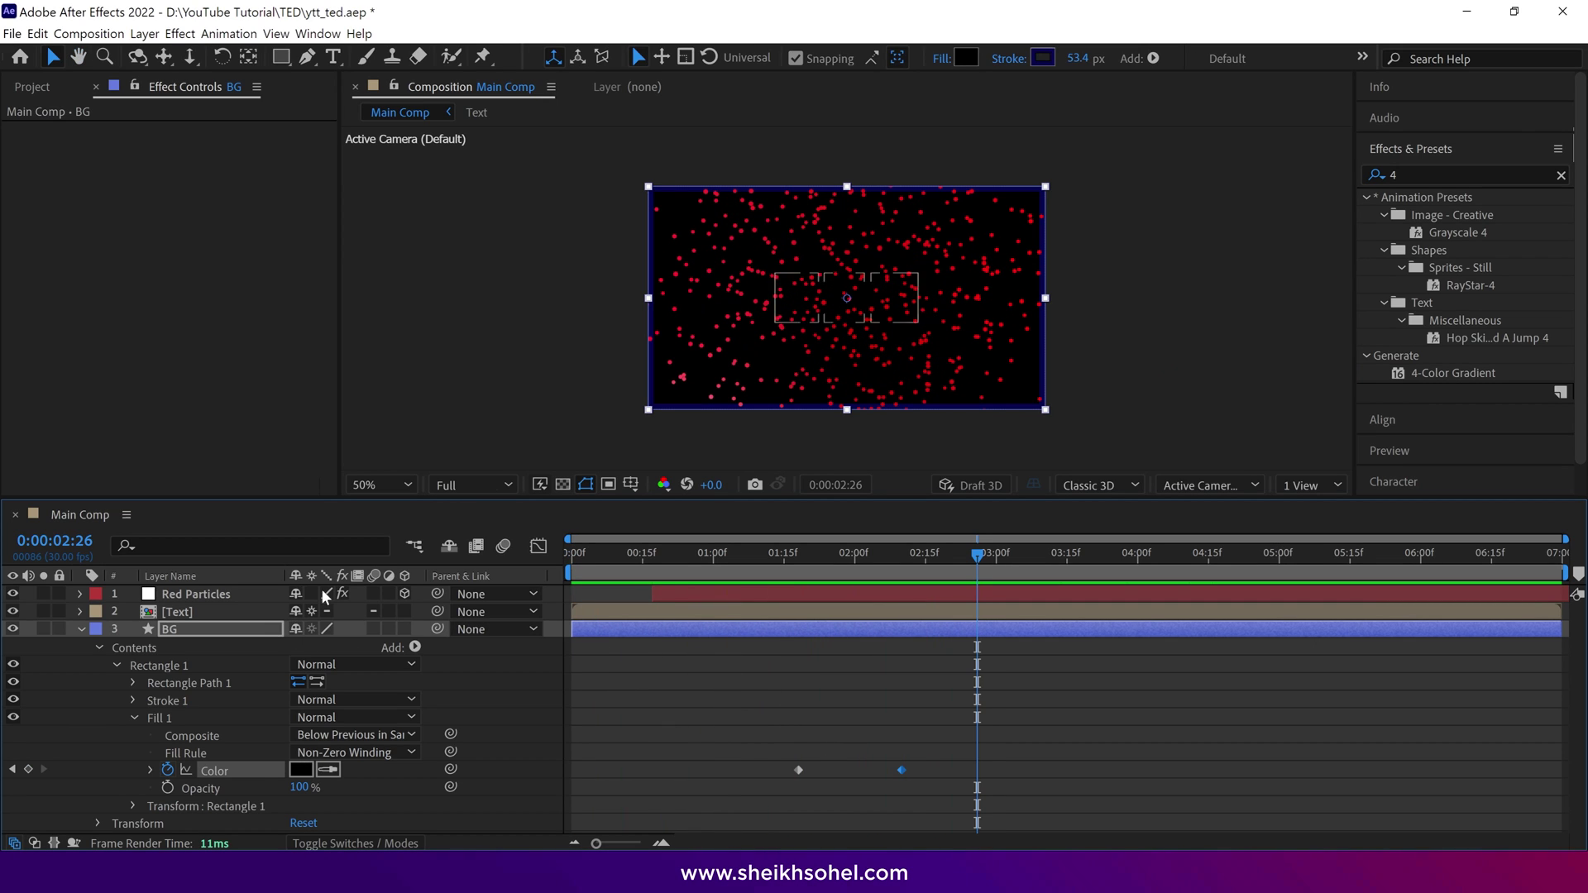
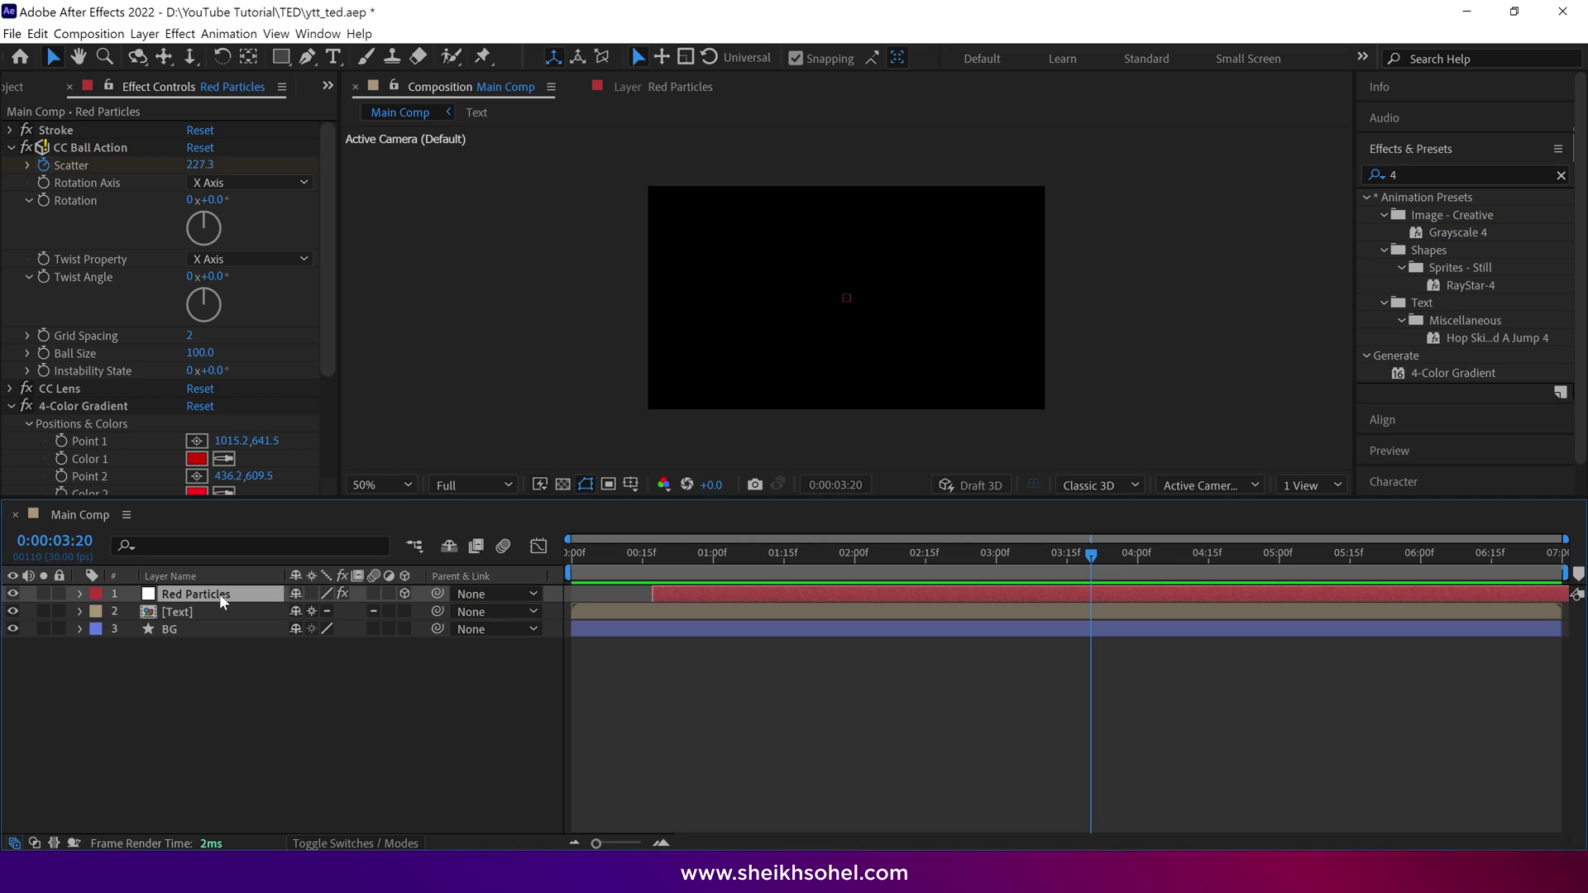
- Duplicate the Red Particles layer, rename the copy White Particles and place it below Red Particles
key("ctrl+d")
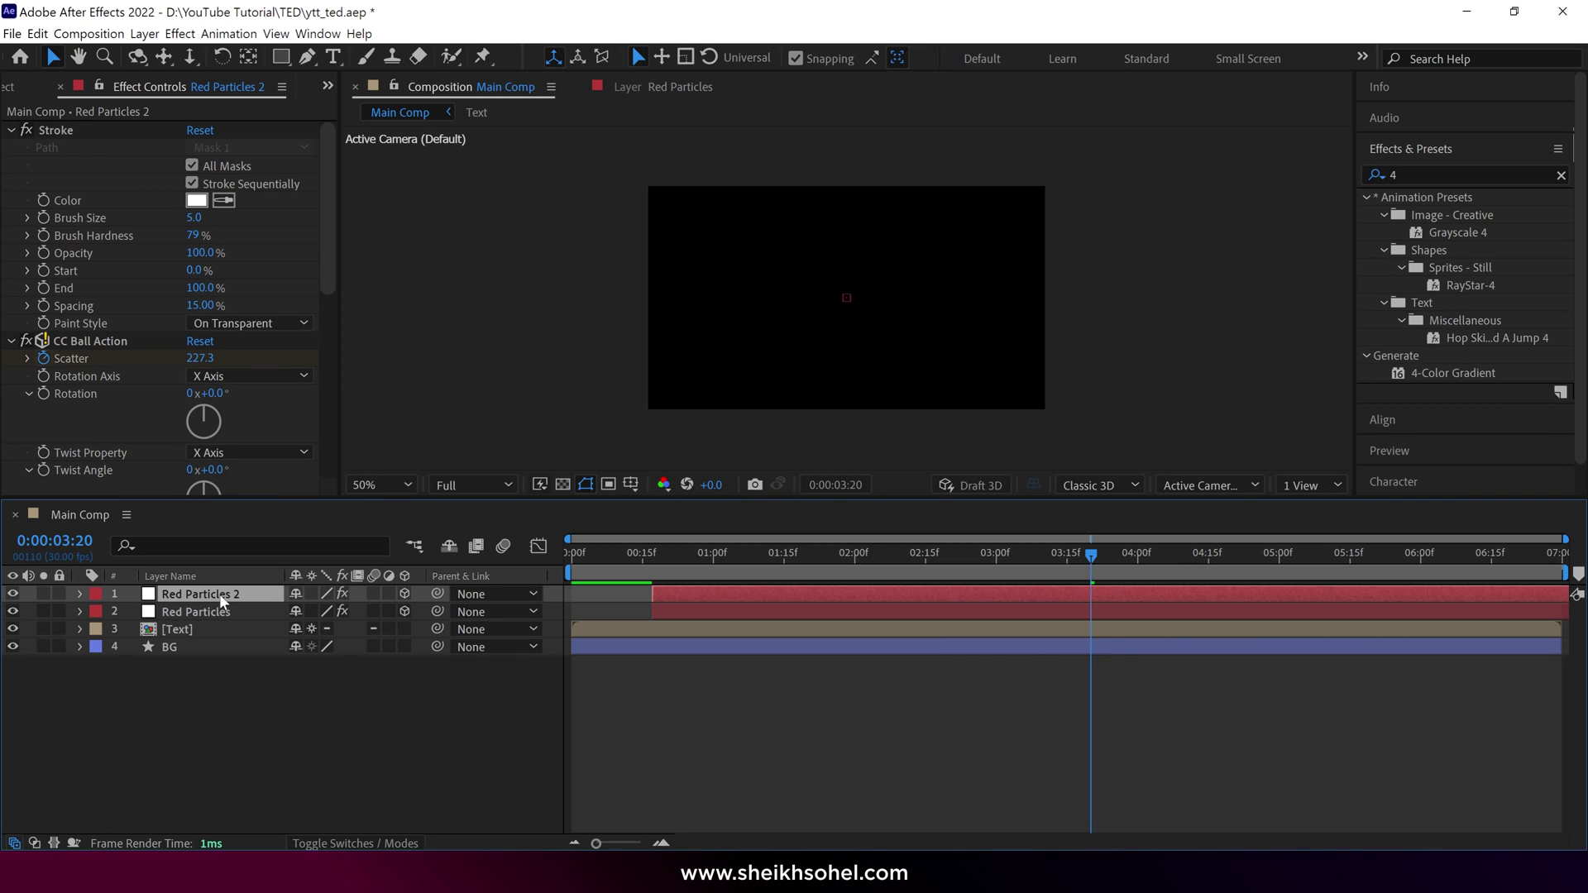
key("Return")
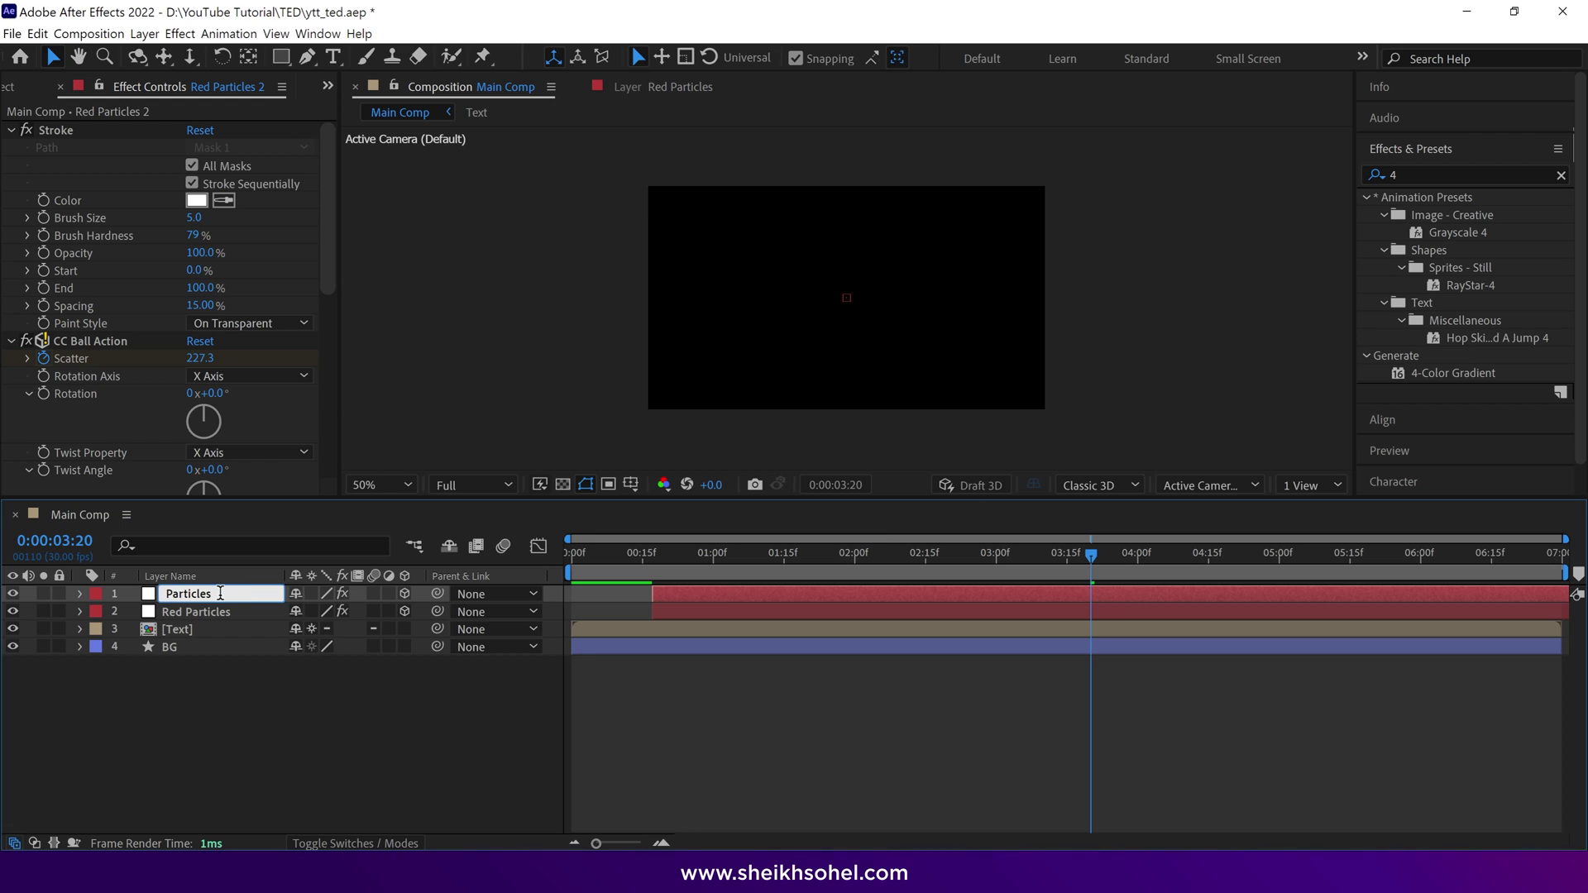
left_click_drag(220, 594, 220, 612)
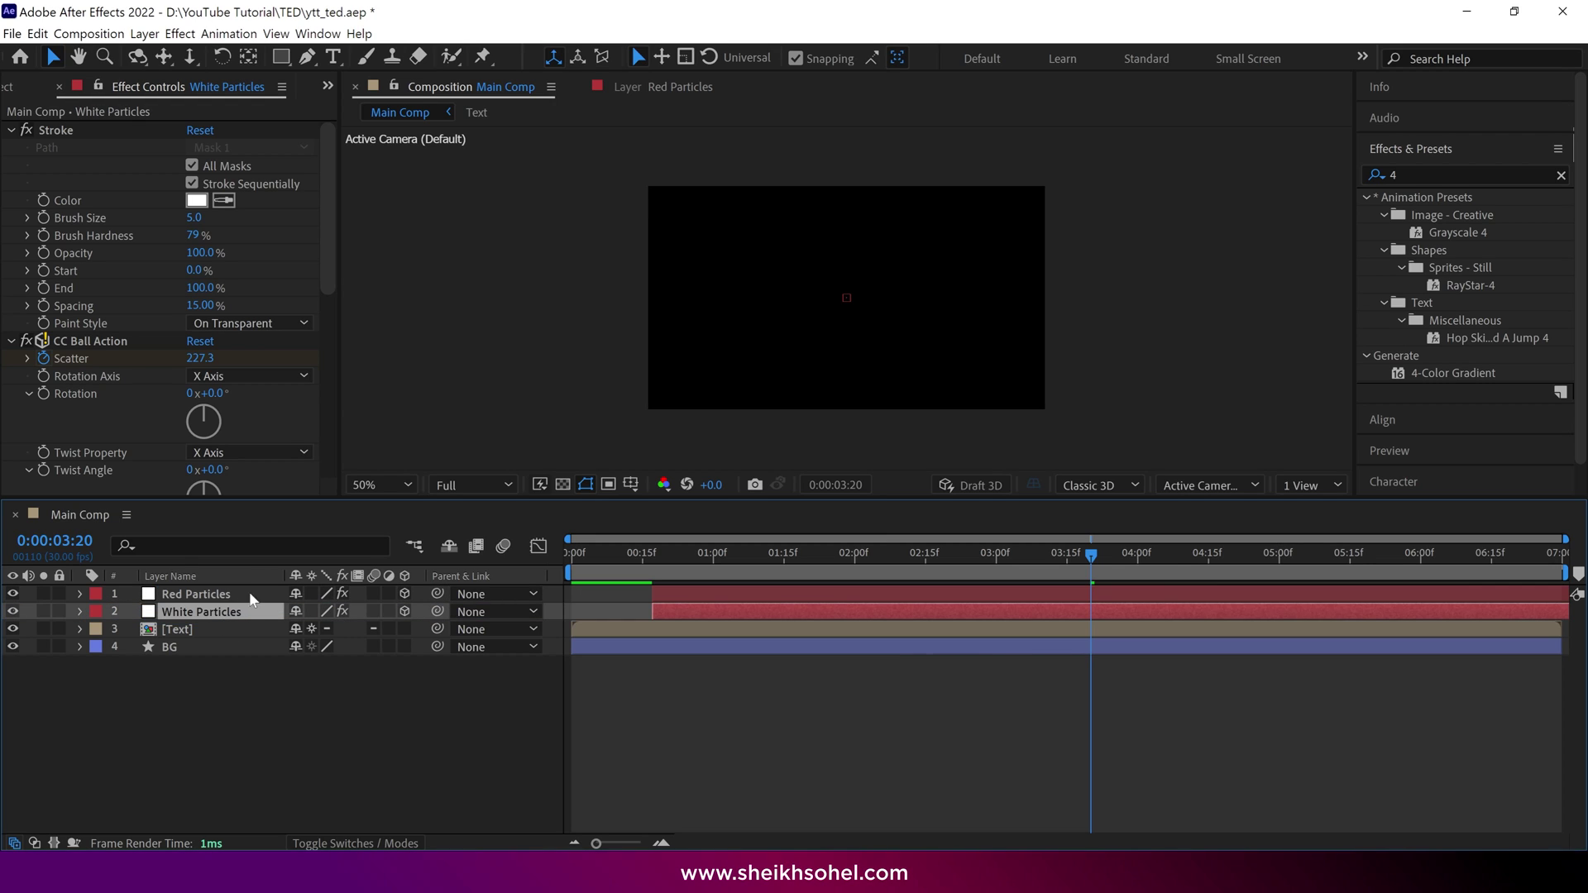
scroll(157, 397, "down", 7)
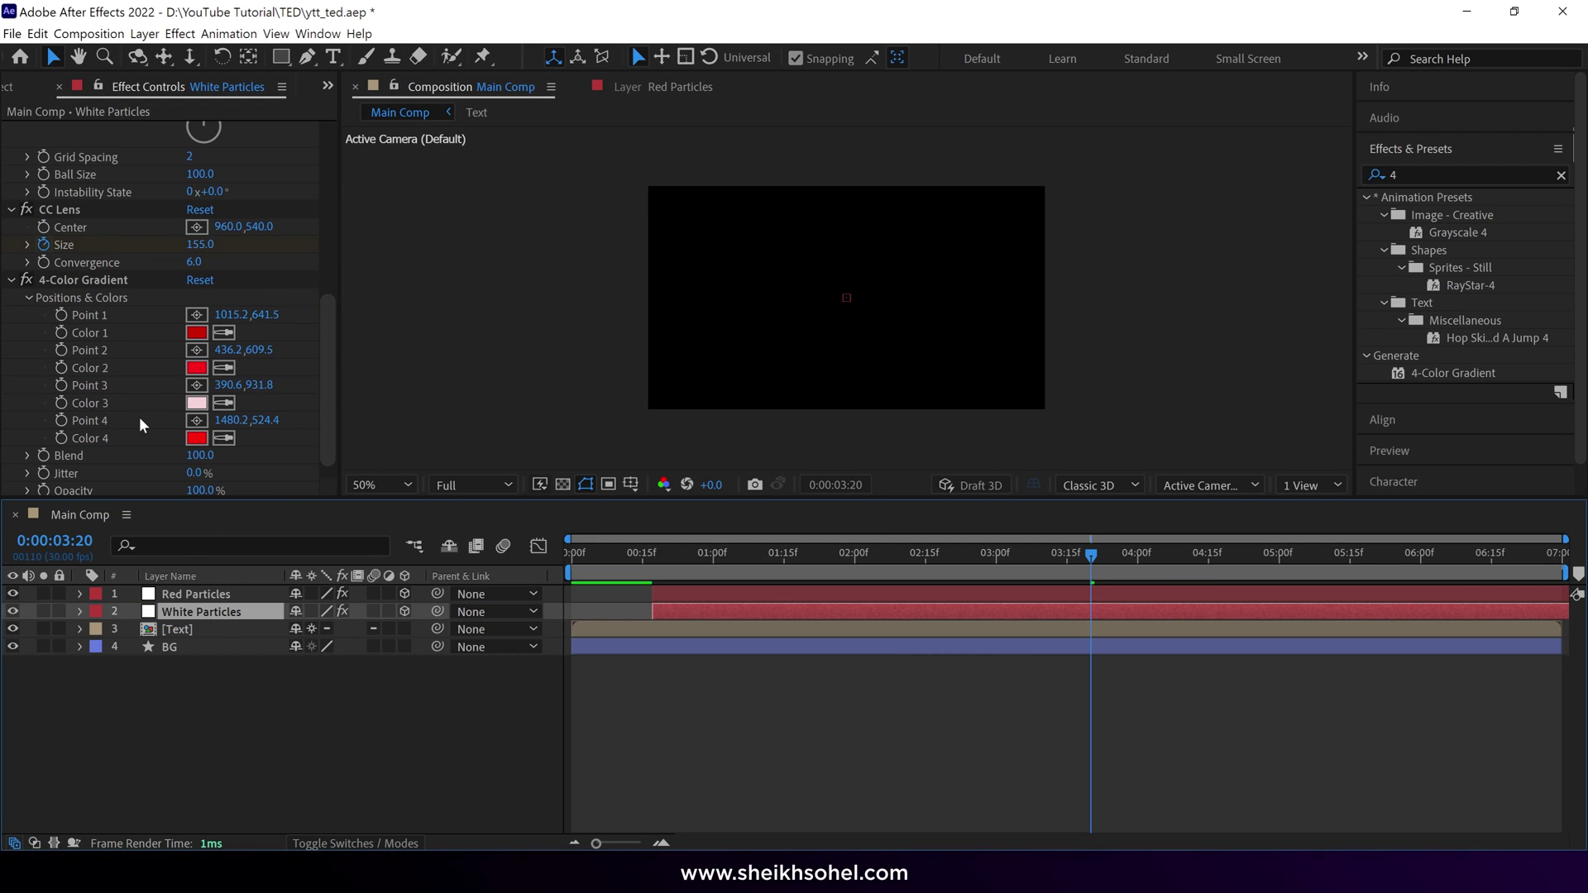
- Change Colors 1, 2 and 4 of the White Particles layer's 4-Color Gradient to white and near-white shades
left_click(197, 368)
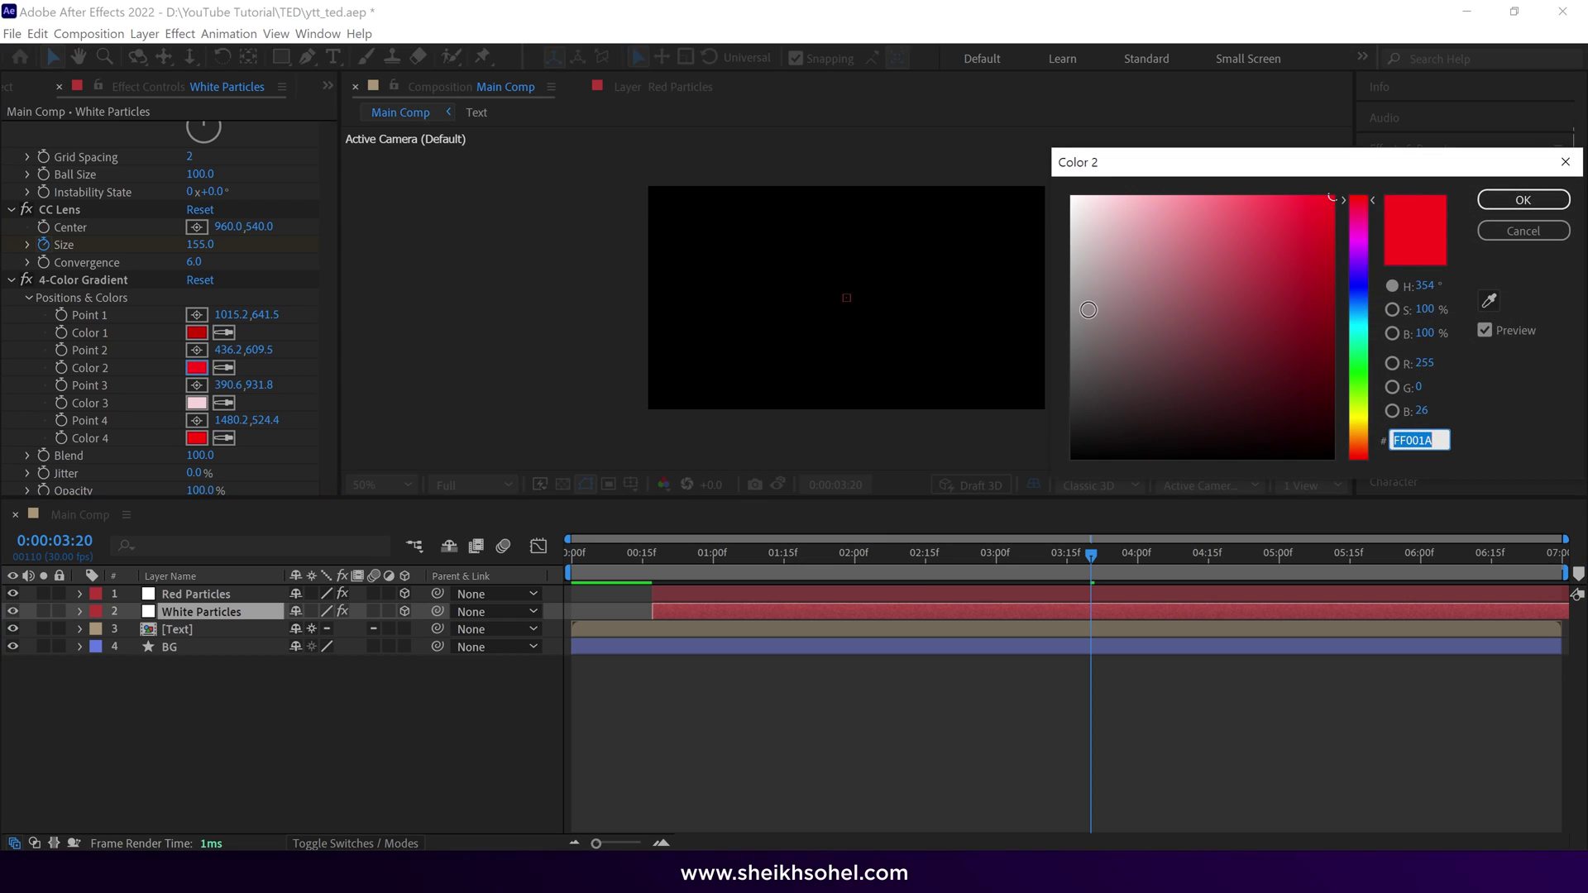
left_click(1529, 203)
left_click(198, 333)
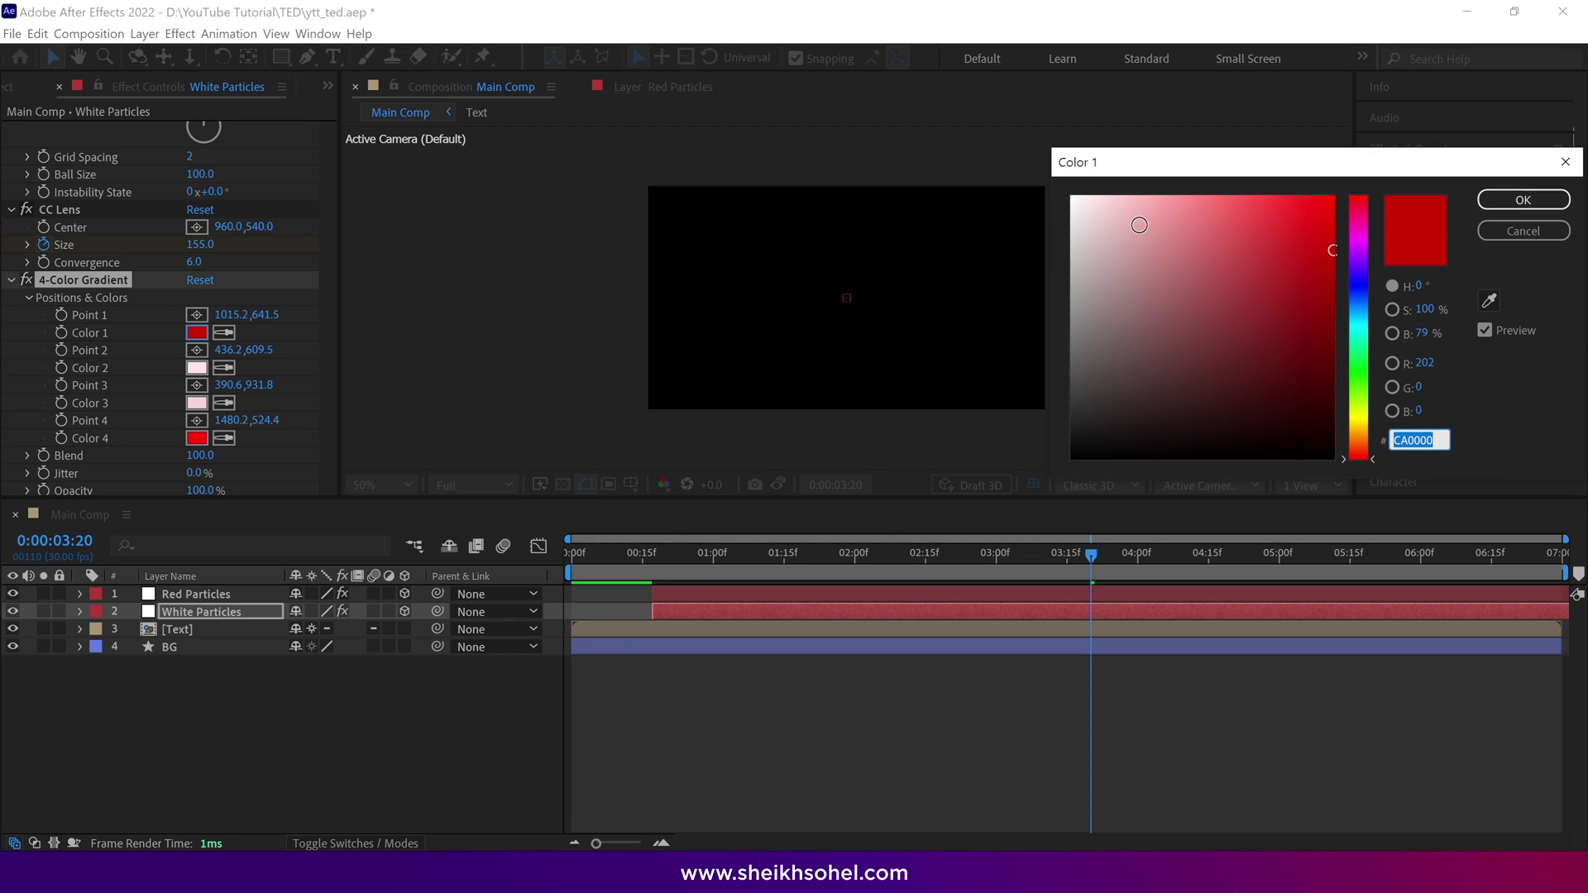
left_click(1079, 201)
key("Return")
left_click(203, 438)
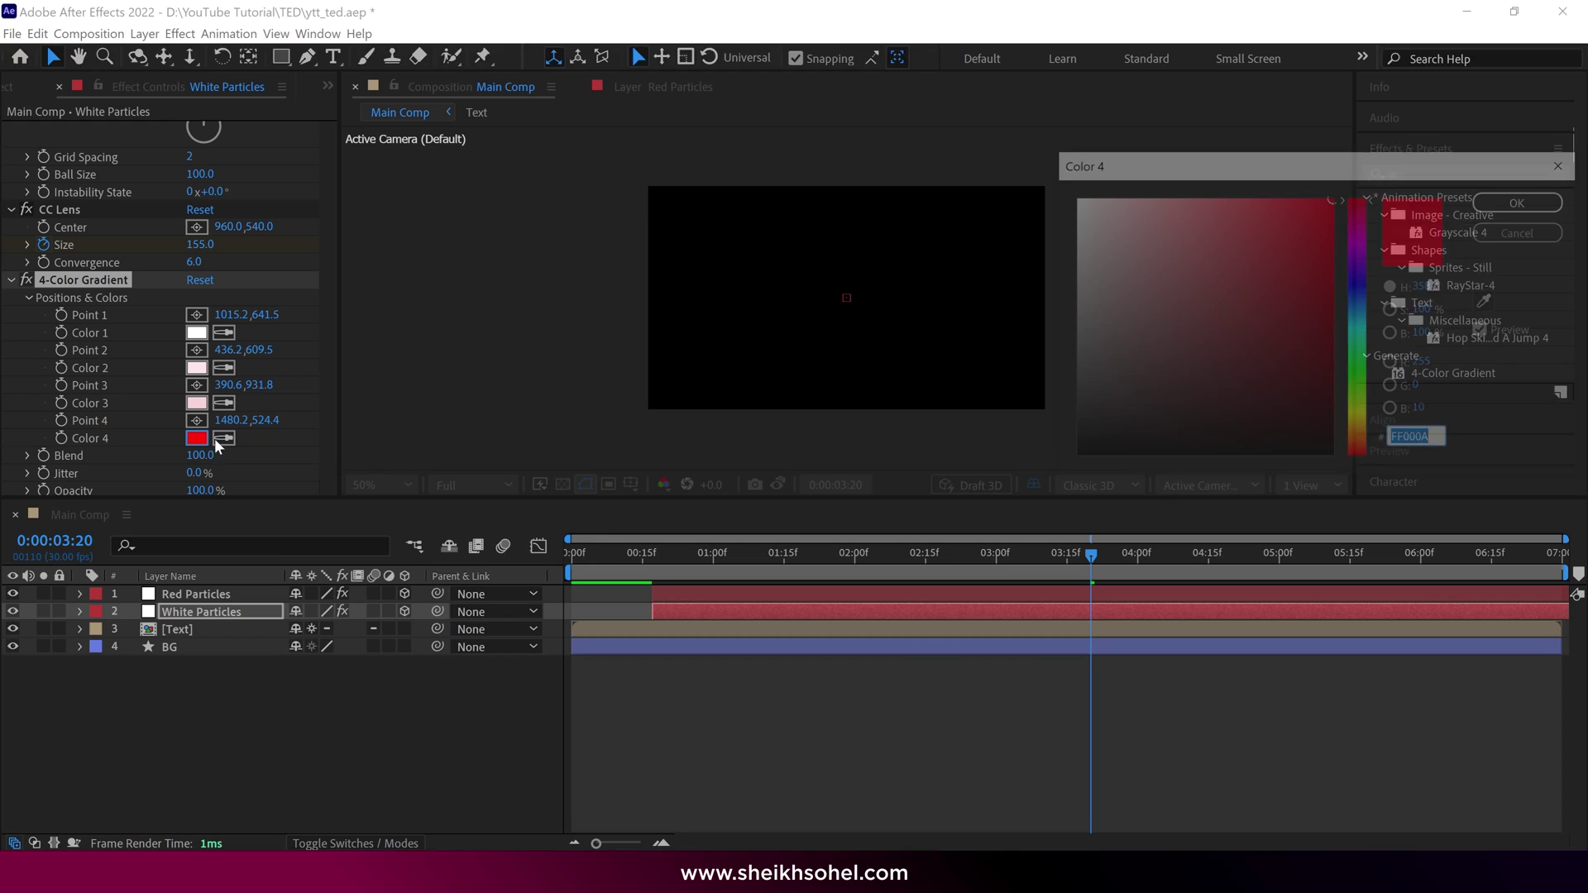
left_click_drag(1104, 240, 1045, 221)
left_click(1485, 205)
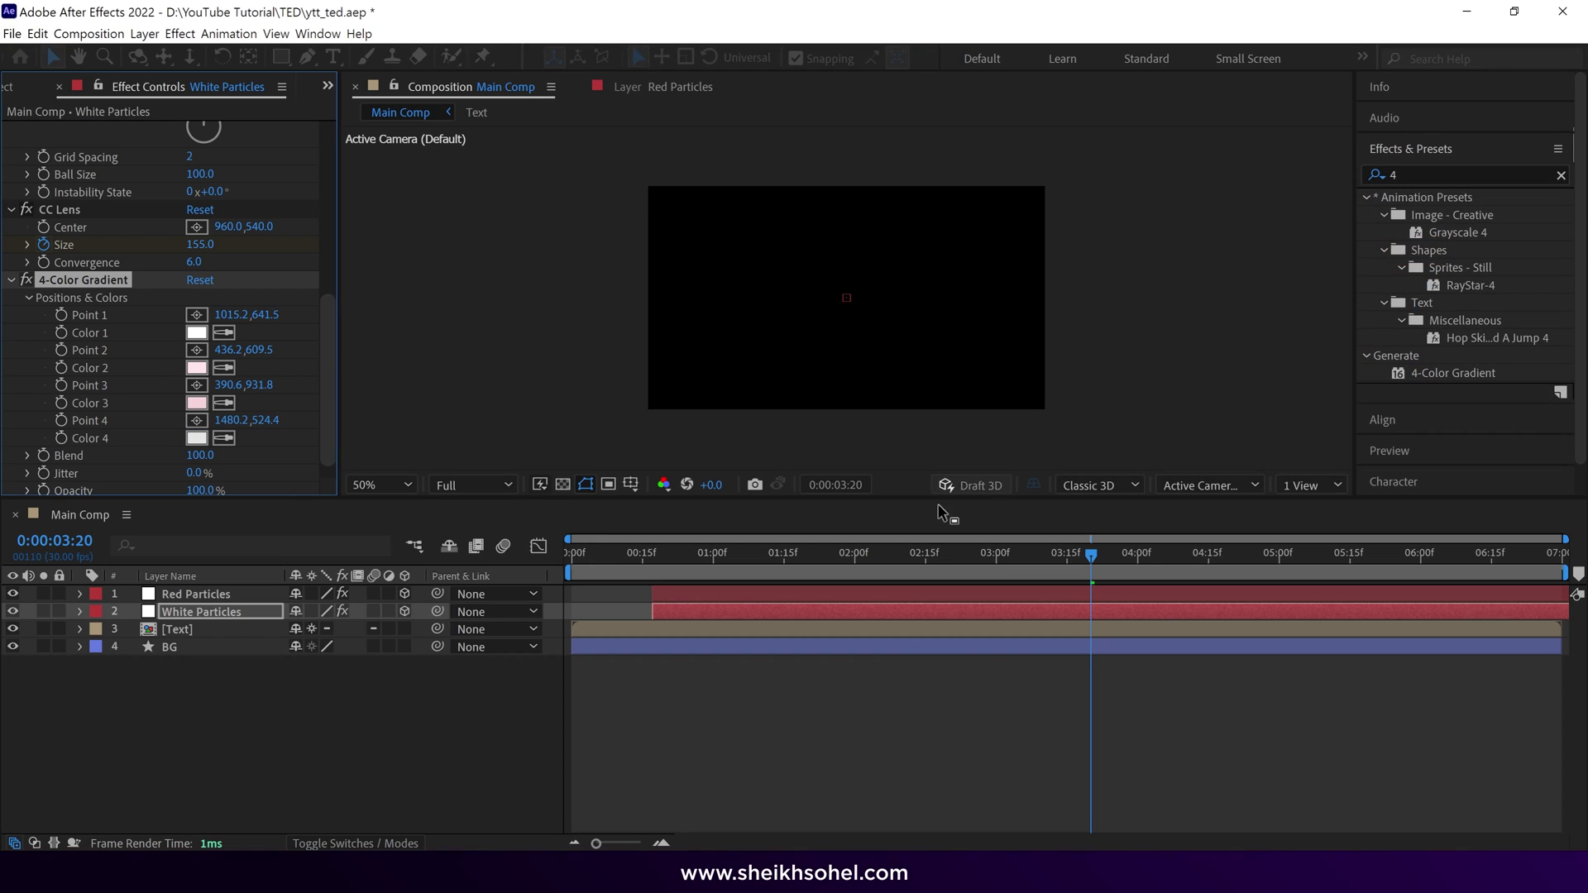
- Shift the White Particles layer a couple of frames later than Red Particles and preview the mixed particles
left_click_drag(776, 564, 891, 573)
key("space")
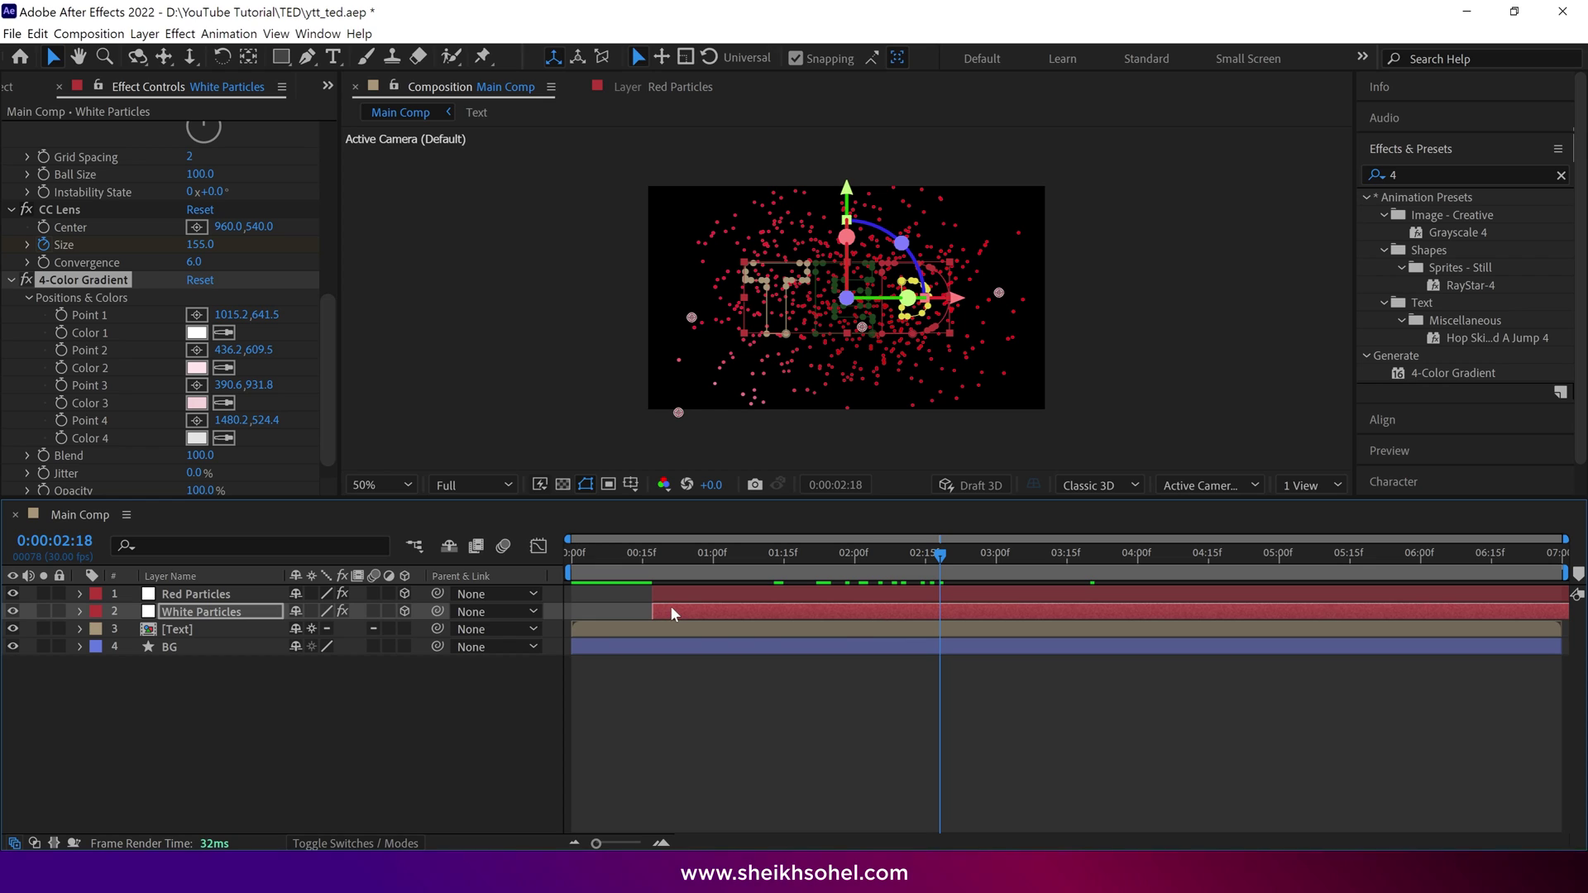
left_click_drag(670, 606, 680, 608)
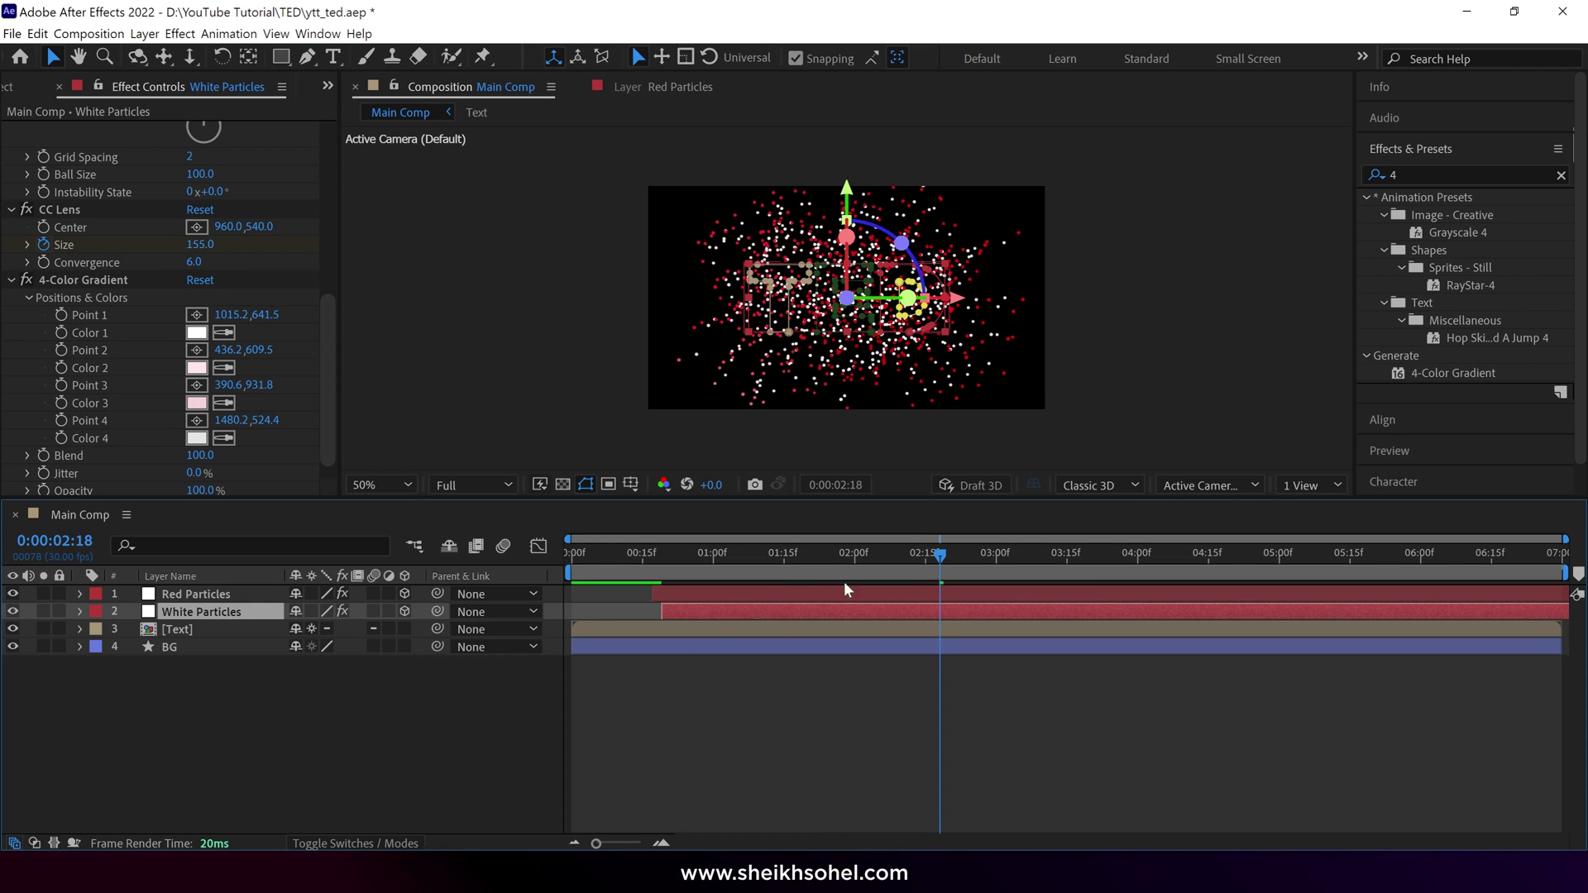
left_click_drag(960, 554, 1031, 568)
key("space")
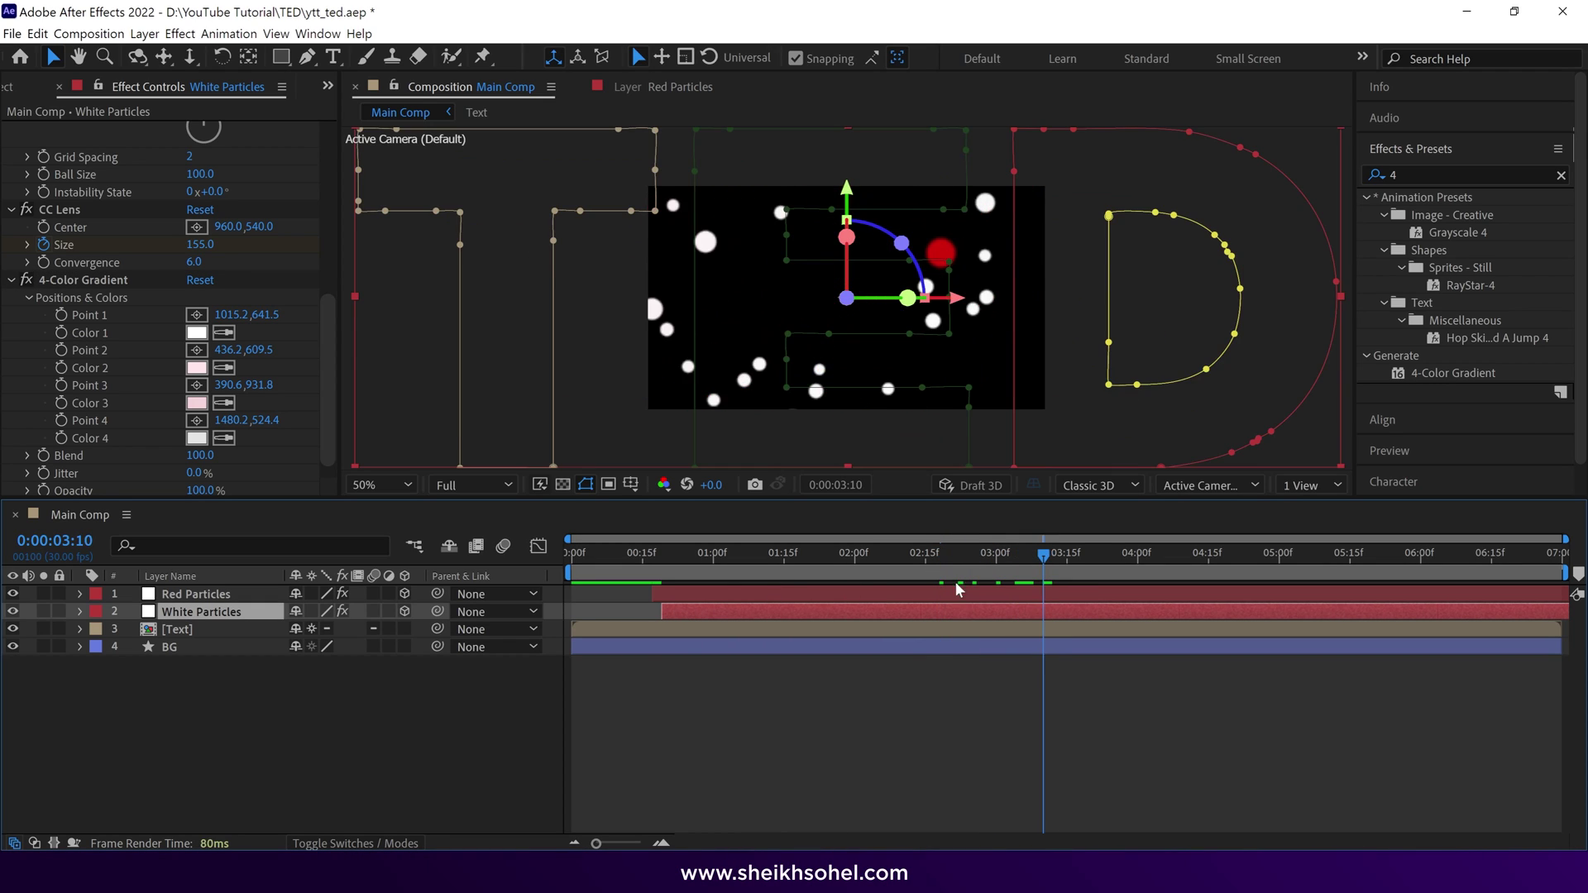
key("Home")
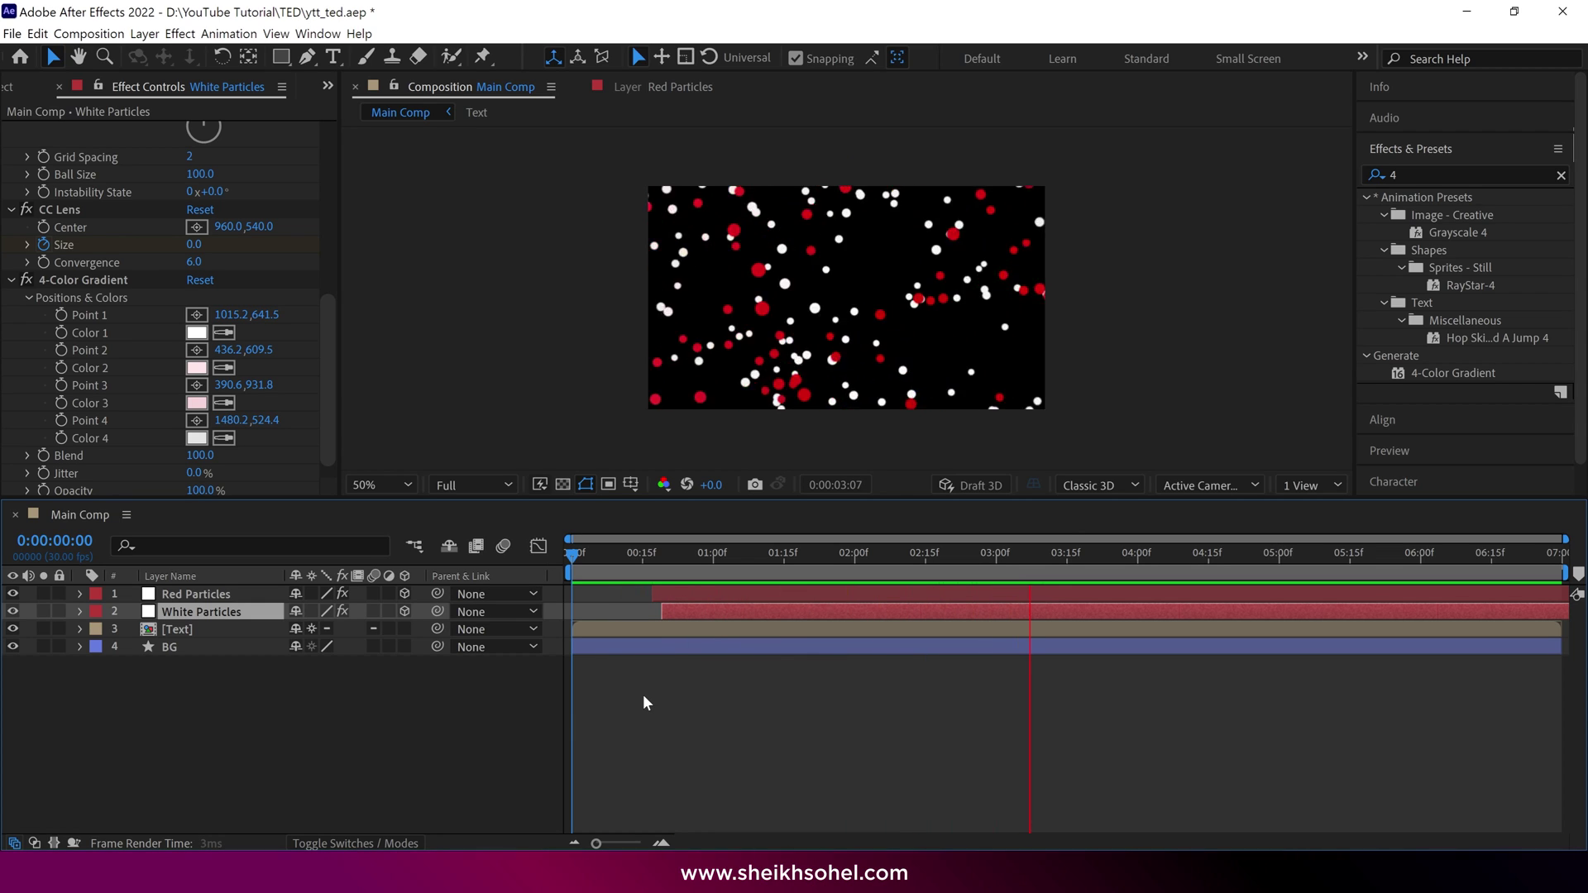
key("space")
- Duplicate the Red Particles layer and rename the copy Red Particles Spark
left_click(645, 569)
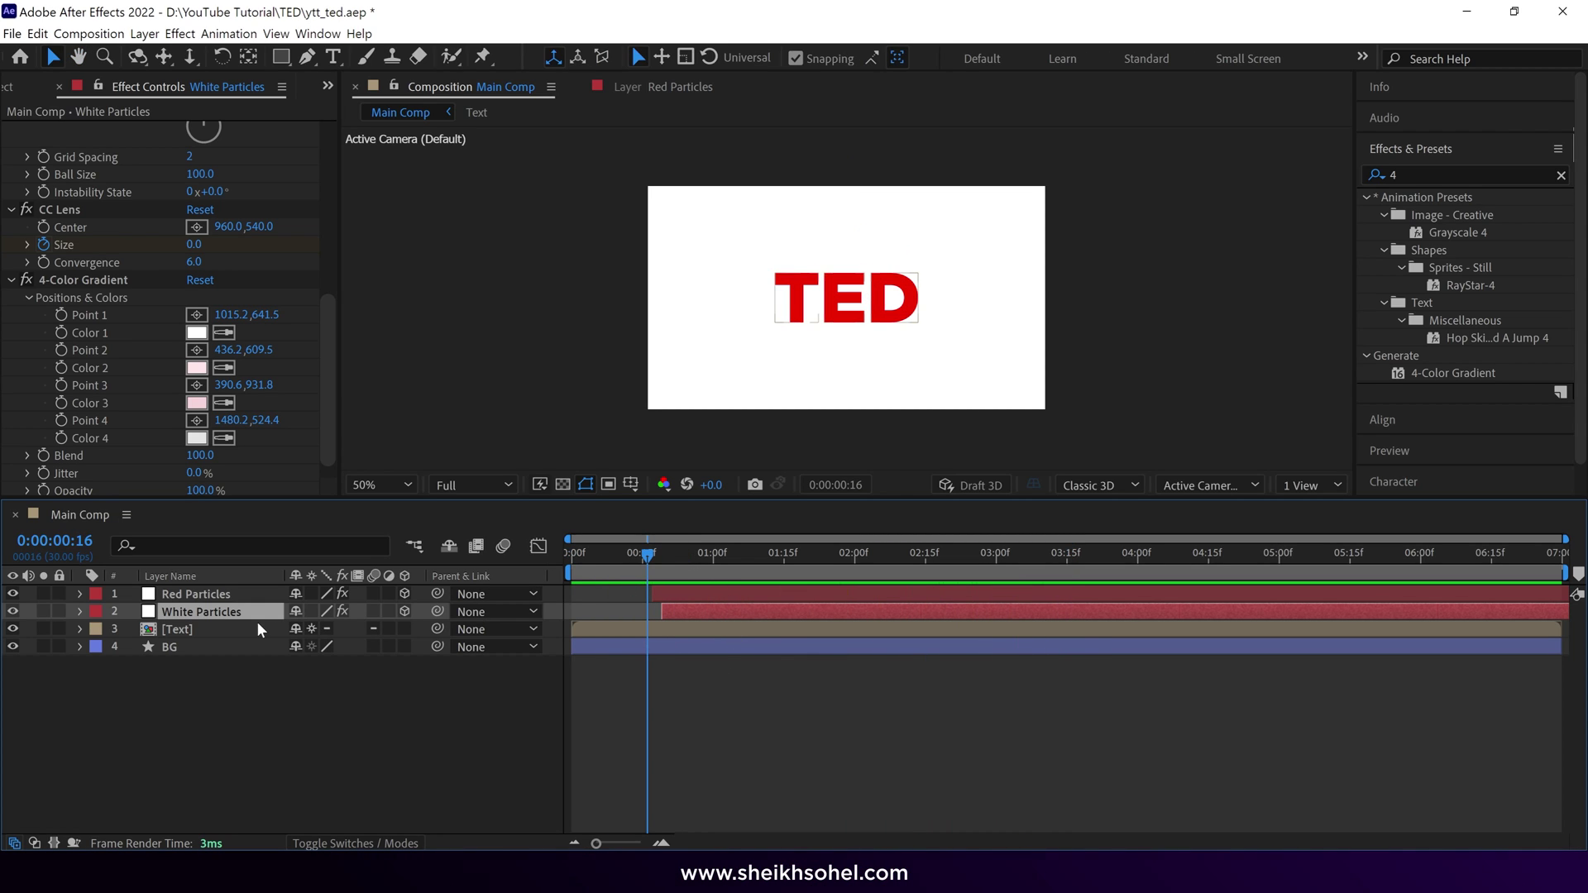
double_click(215, 596)
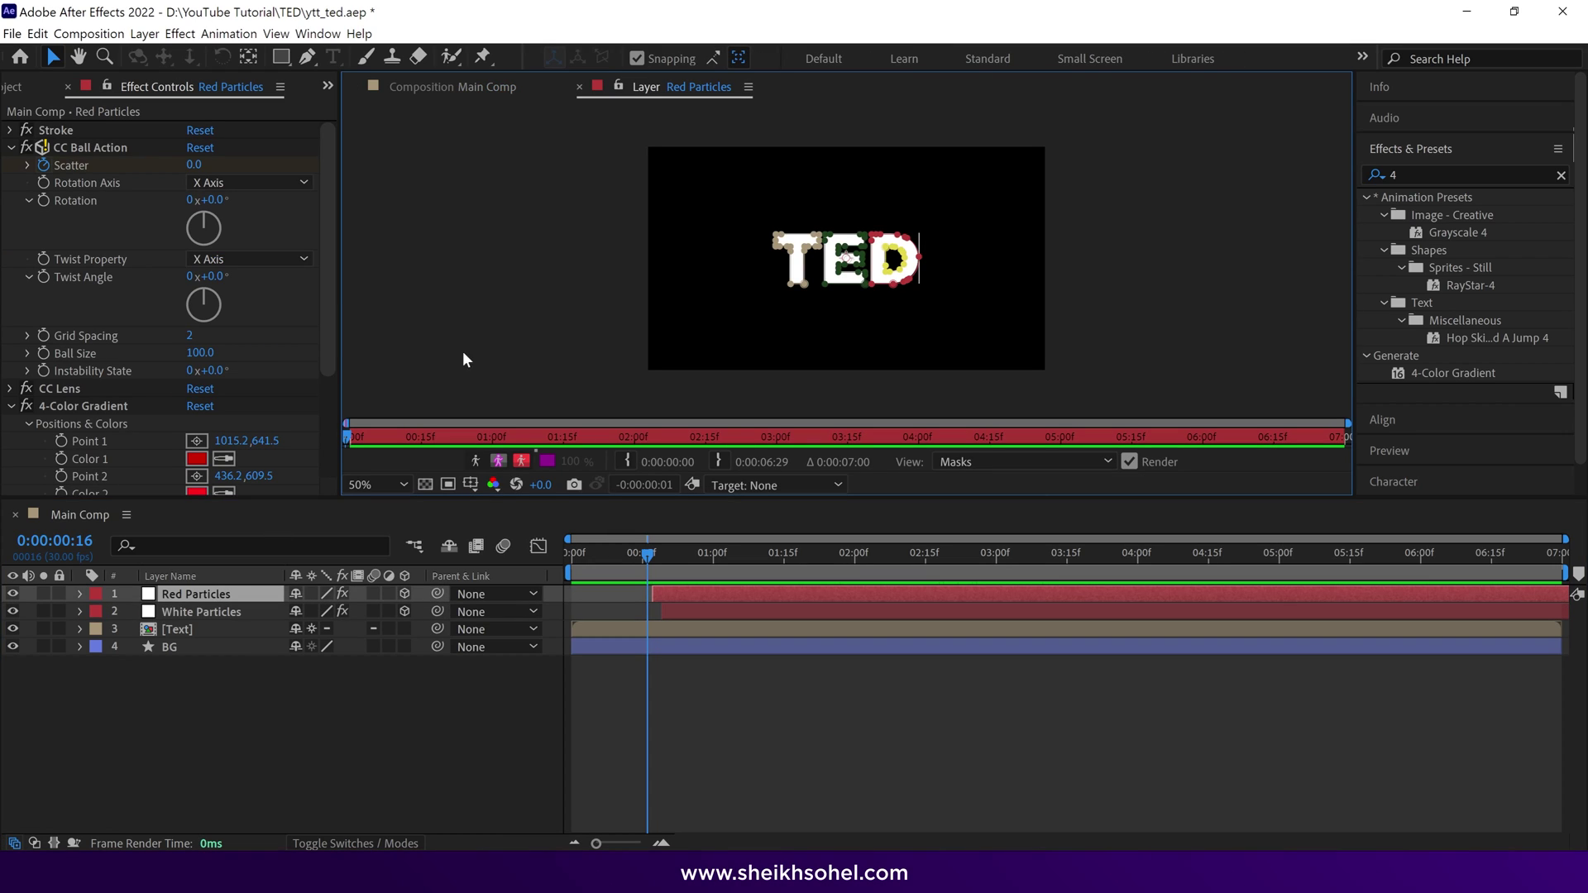
left_click(413, 86)
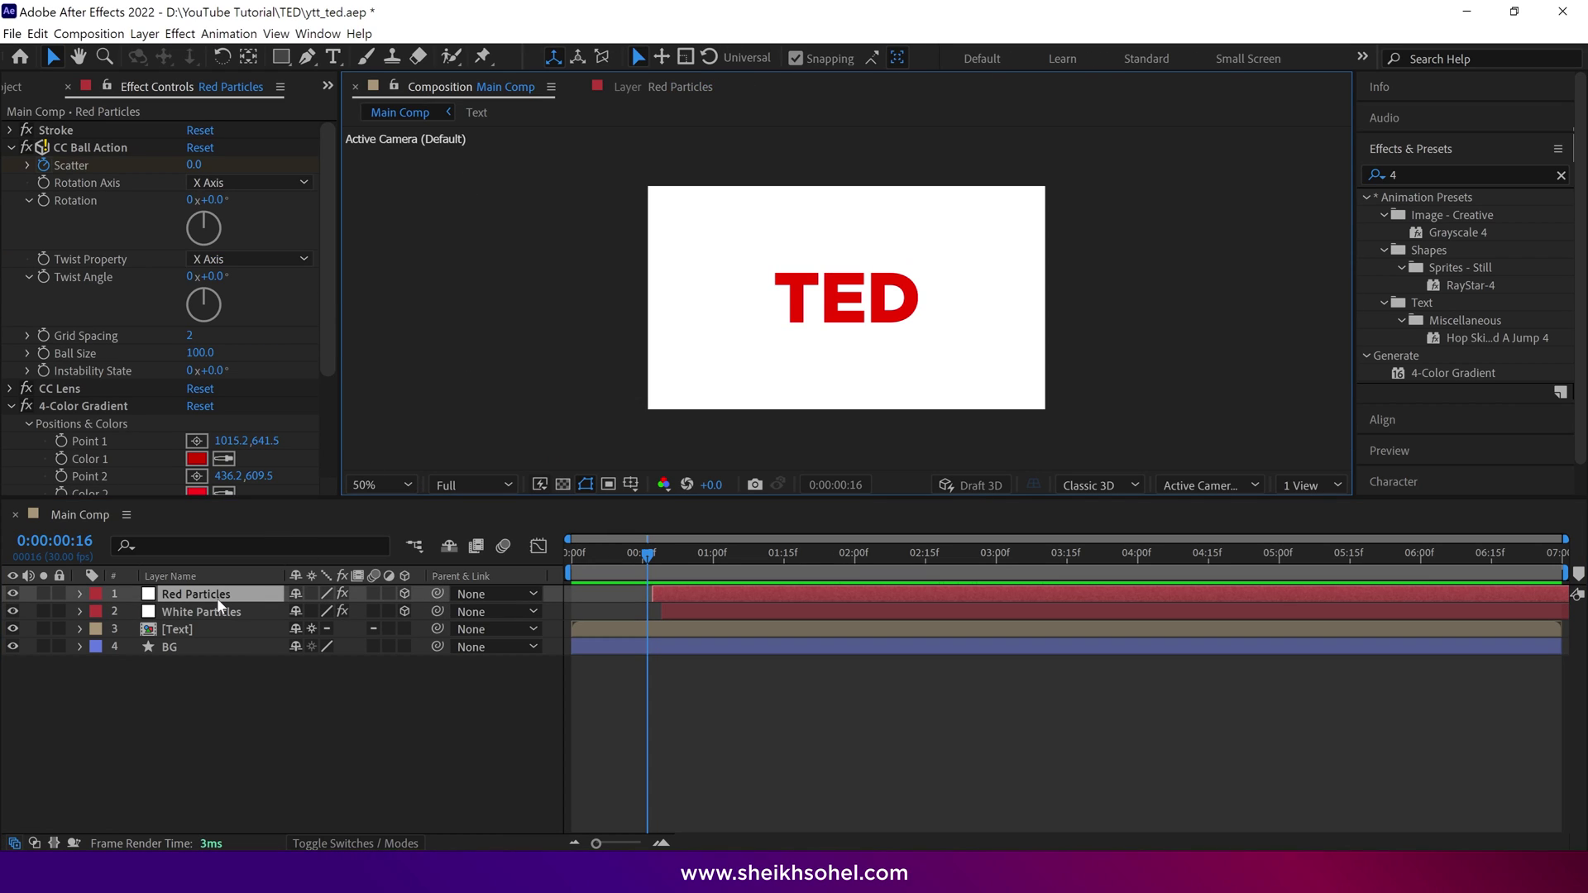
key("ctrl+d")
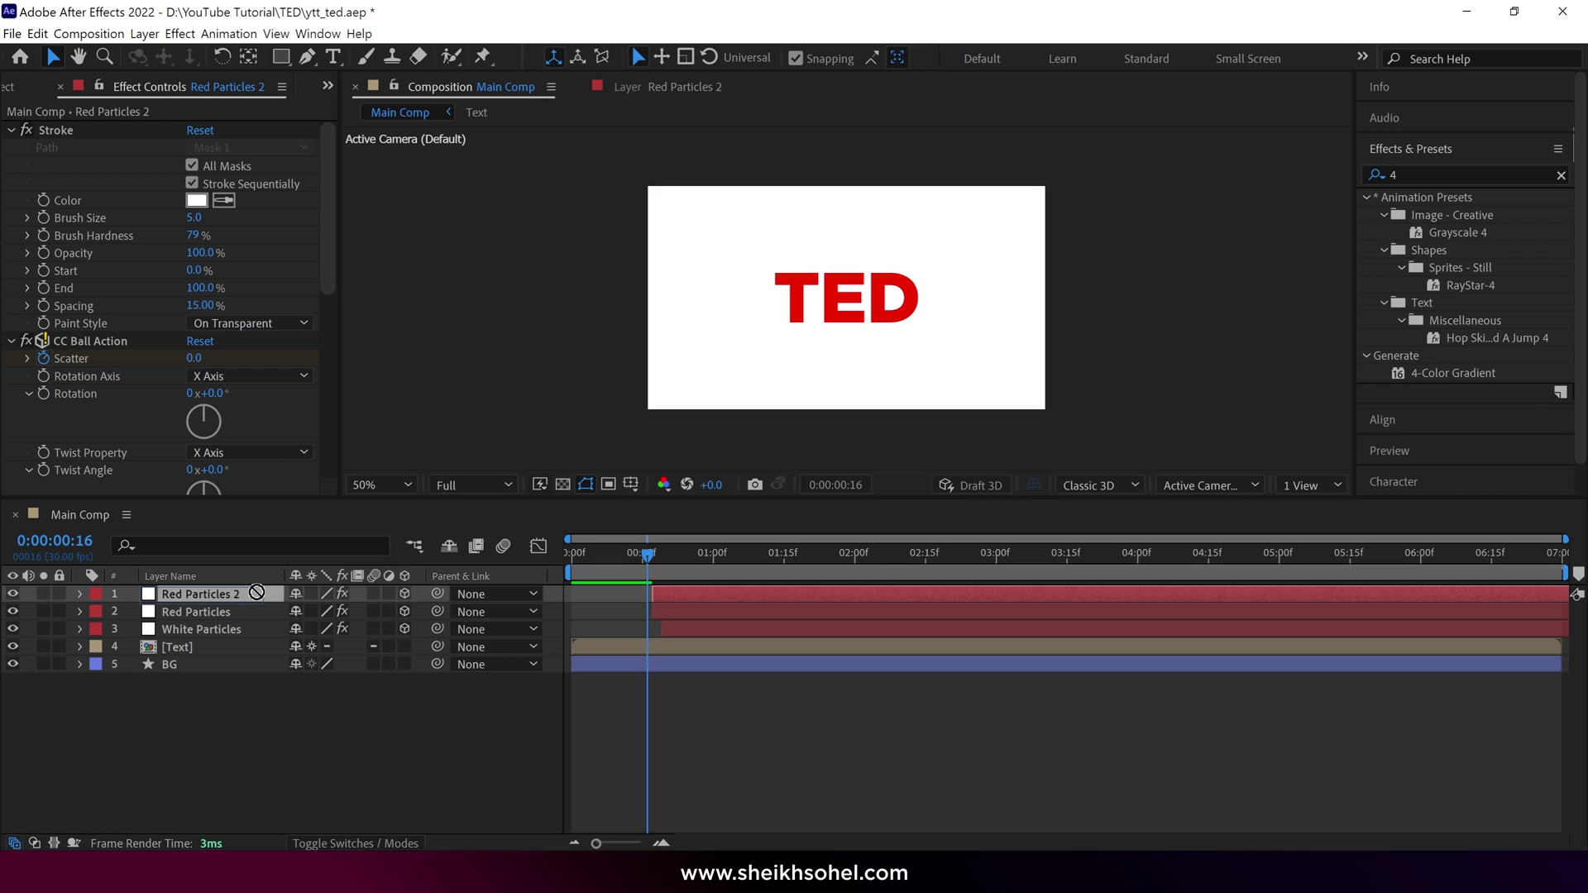
left_click(257, 592)
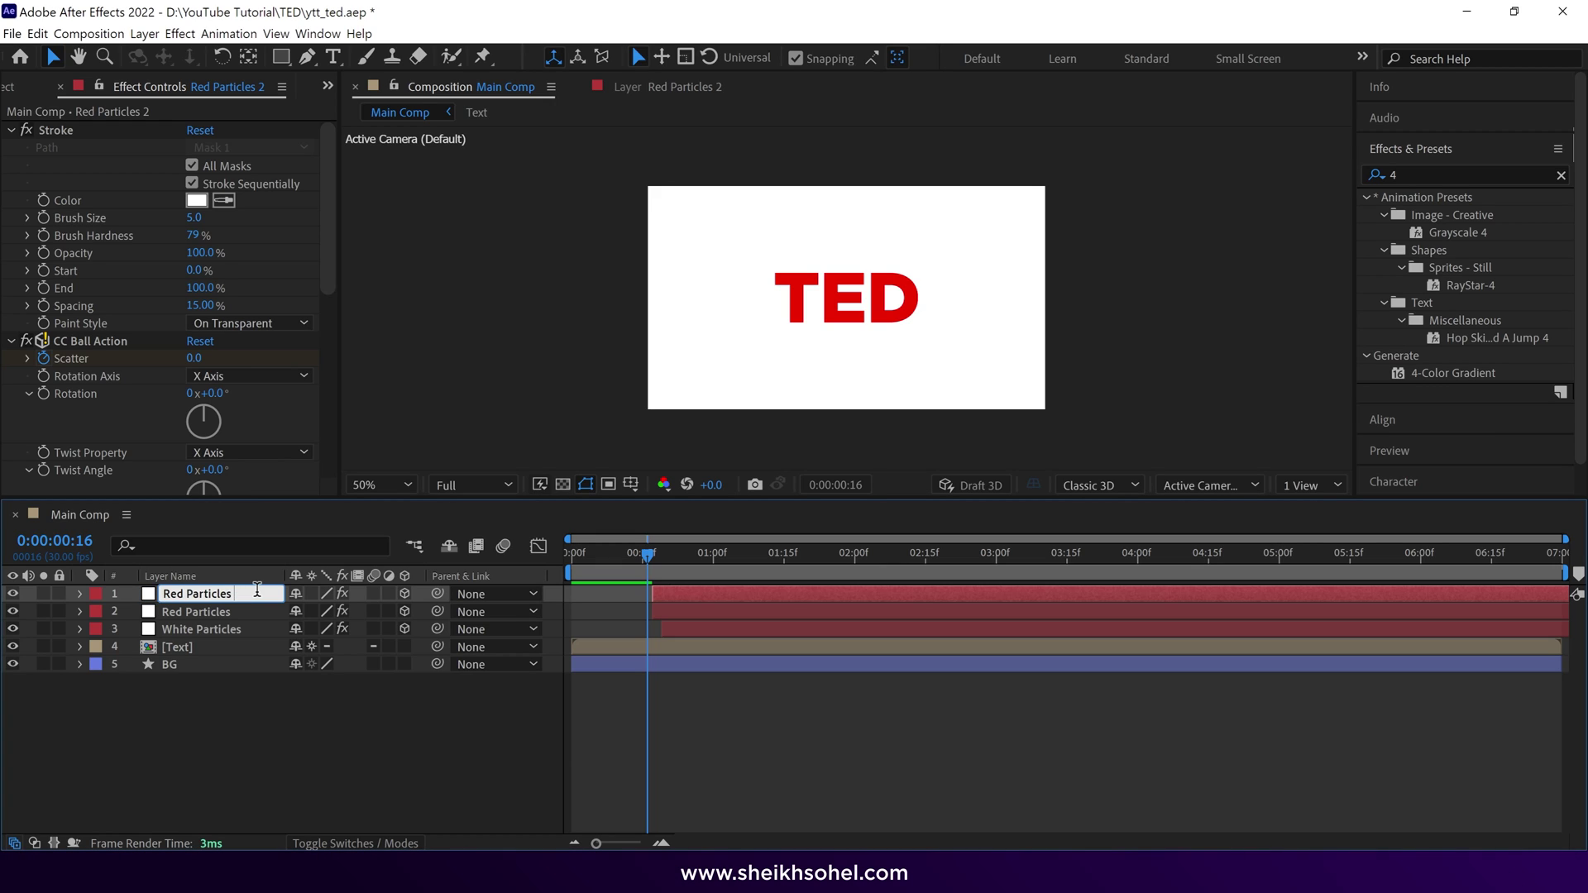
type("Spark")
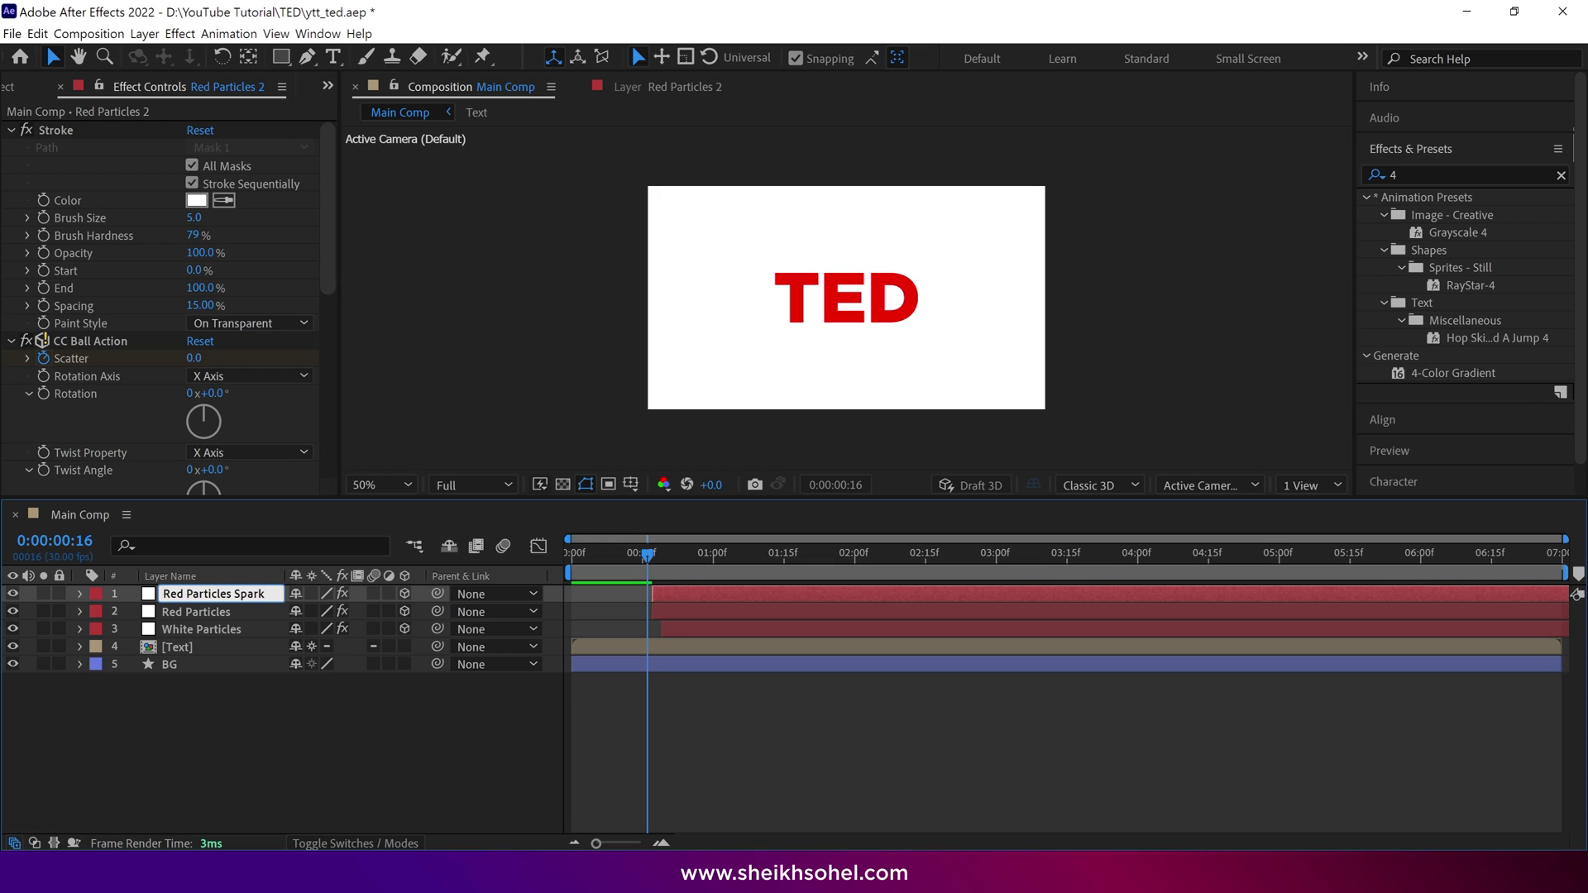
key("Return")
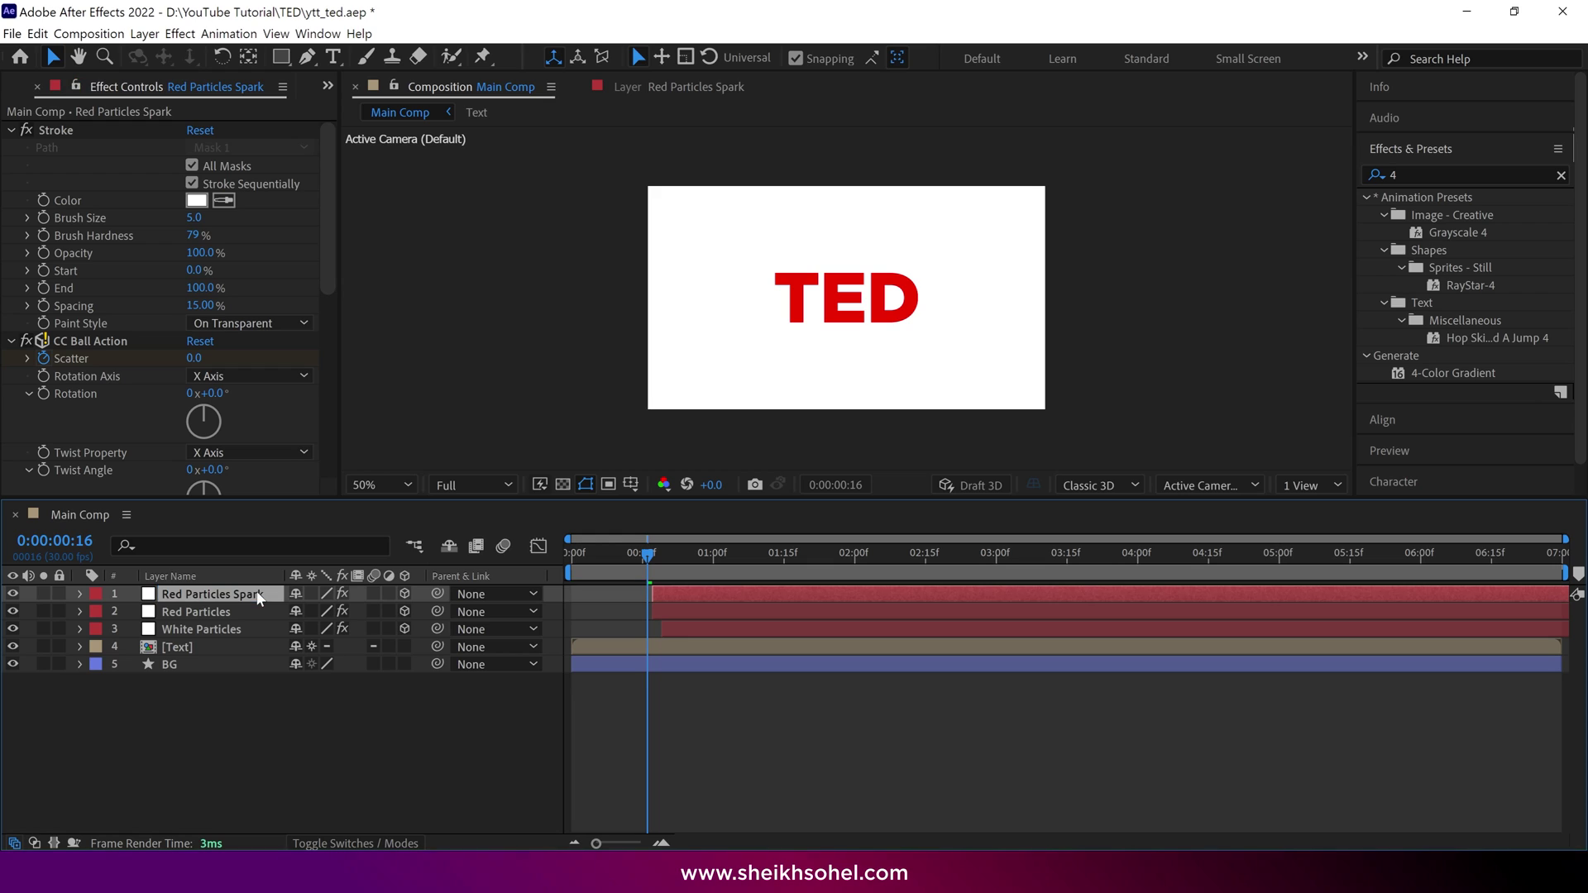
- Keyframe the CC Ball Action Ball Size of Red Particles Spark from 100 at 0:00:00:17 to 0 at 0:00:02:10
key("u")
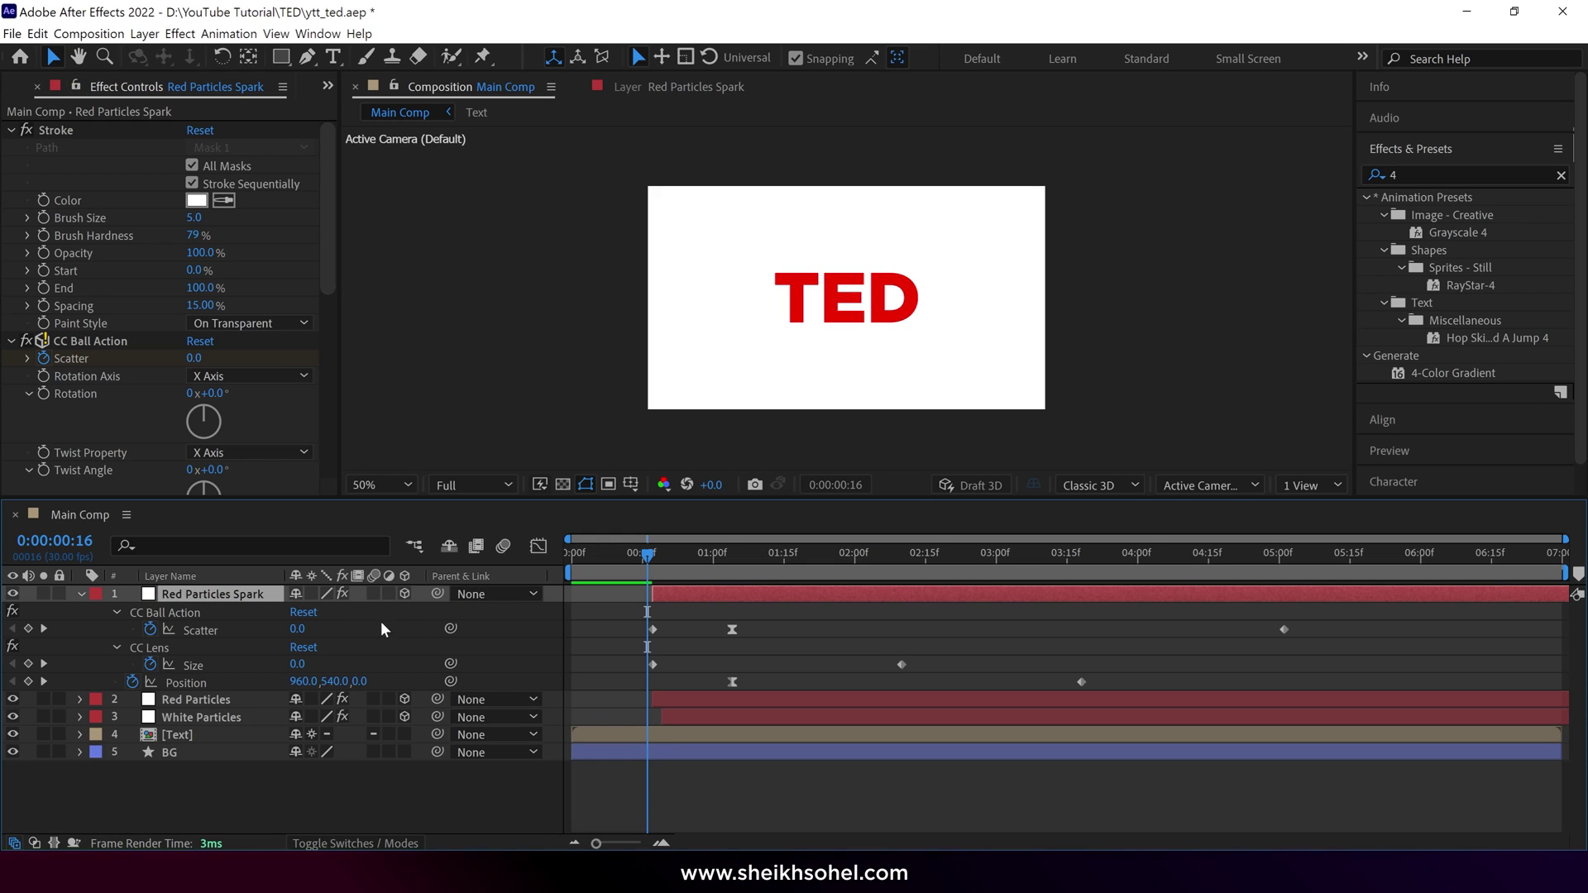
left_click(653, 562)
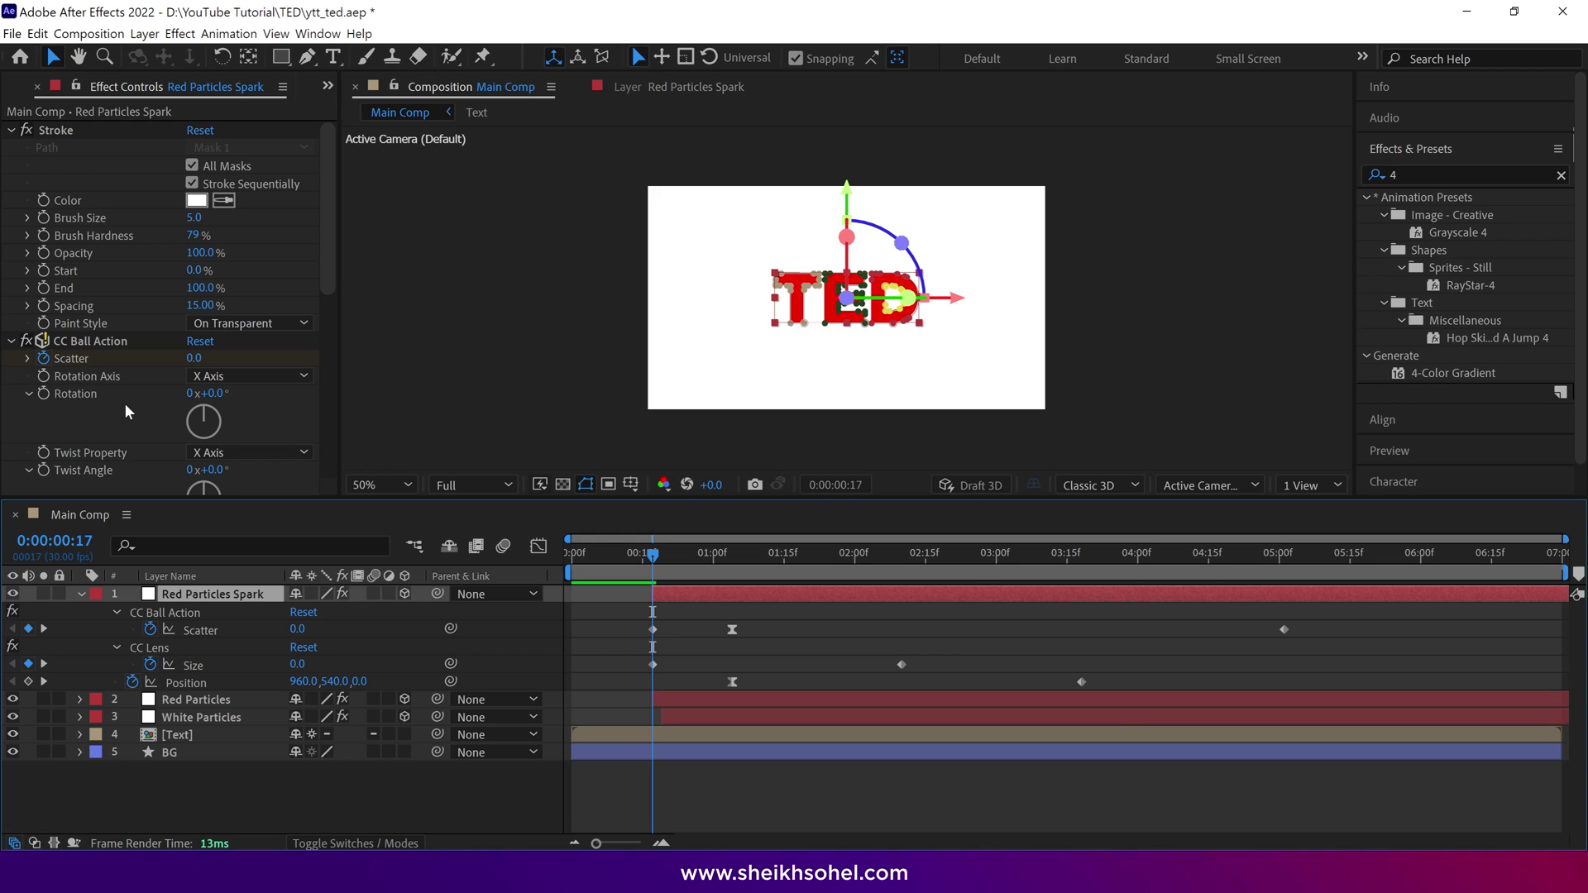
scroll(124, 404, "down", 2)
scroll(82, 404, "down", 1)
scroll(82, 404, "down", 1)
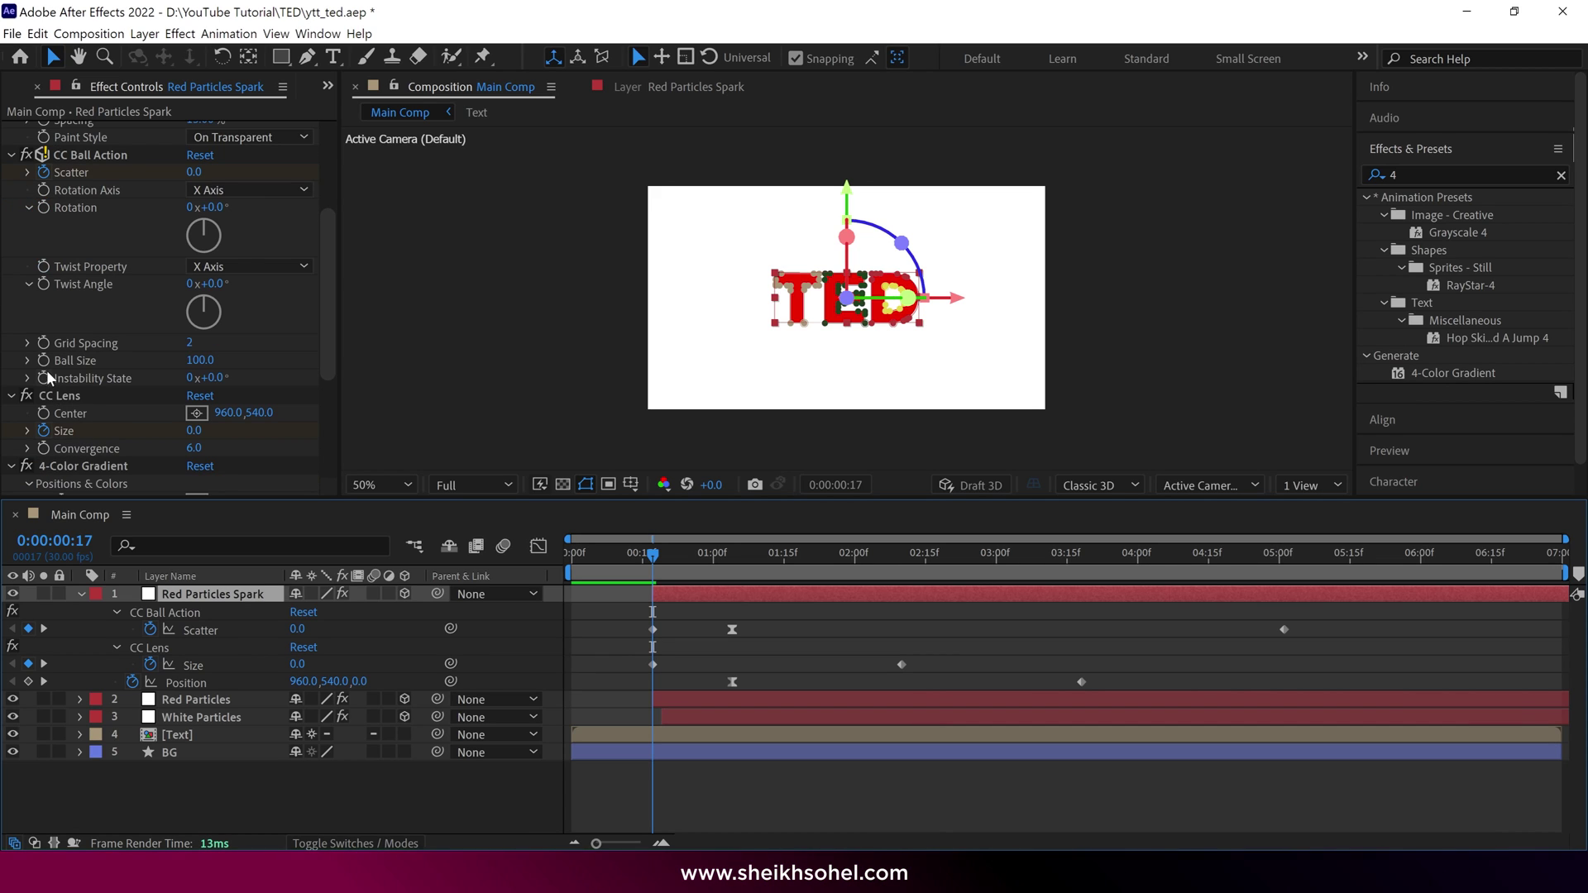
left_click(47, 362)
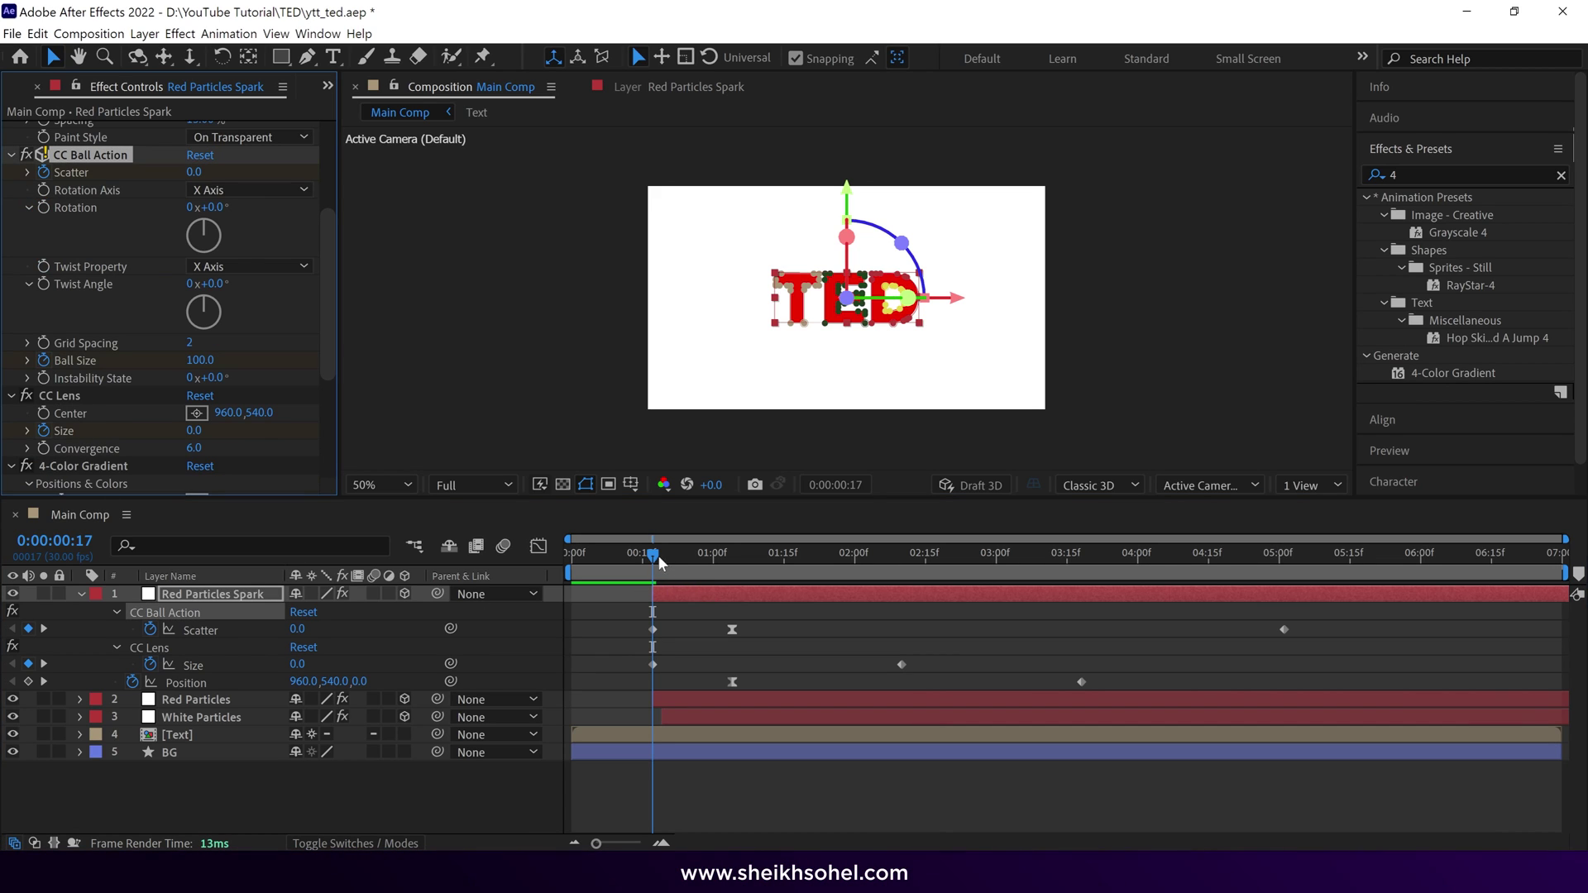
left_click_drag(657, 555, 900, 588)
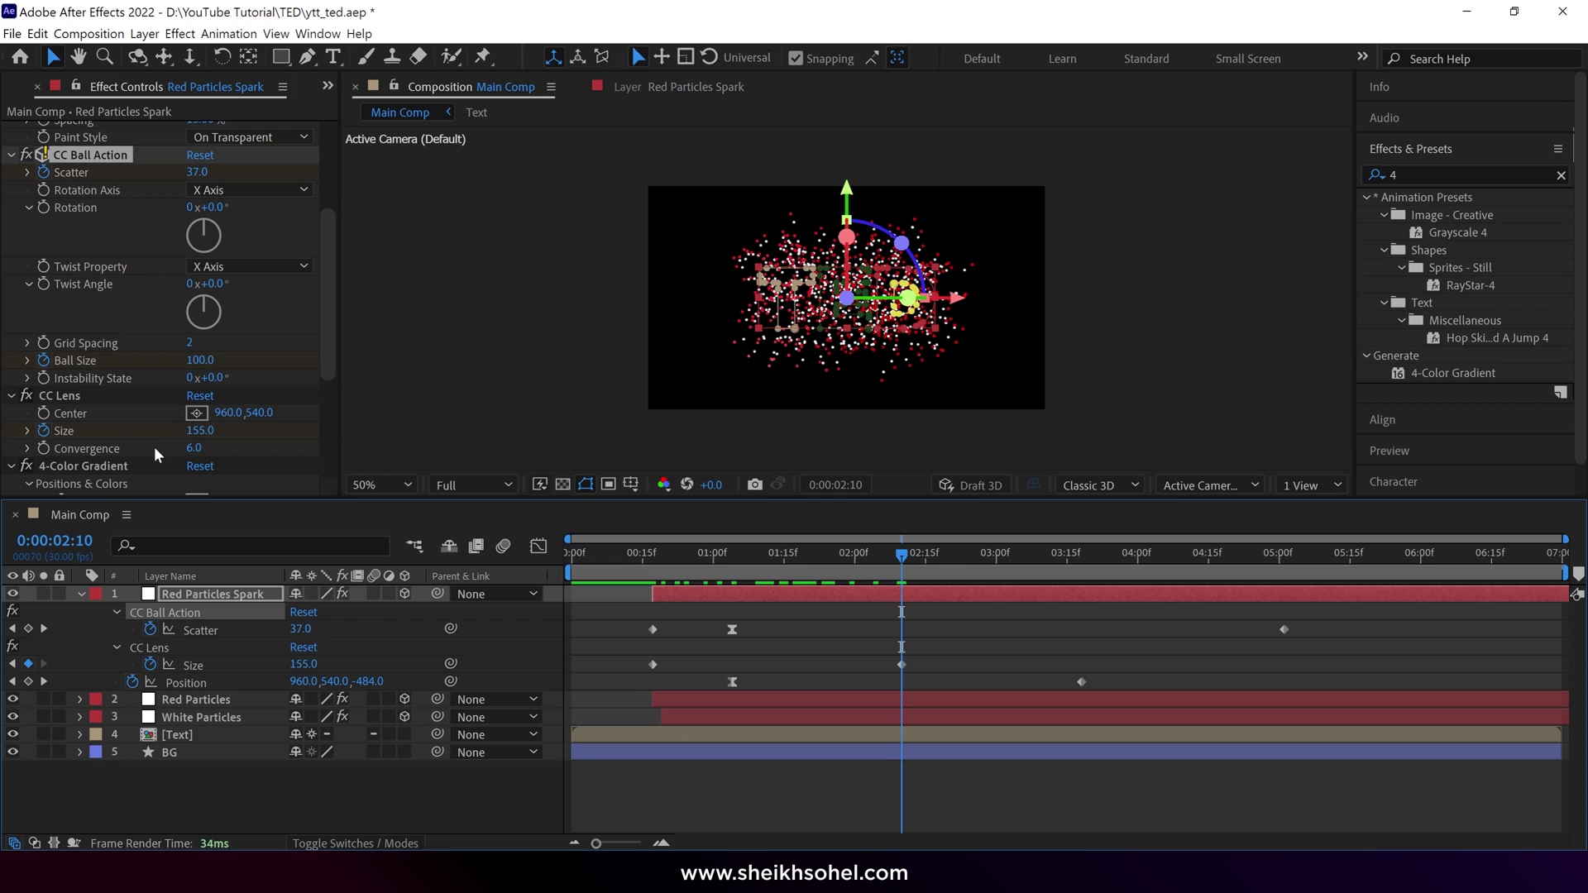
left_click_drag(199, 364, 102, 356)
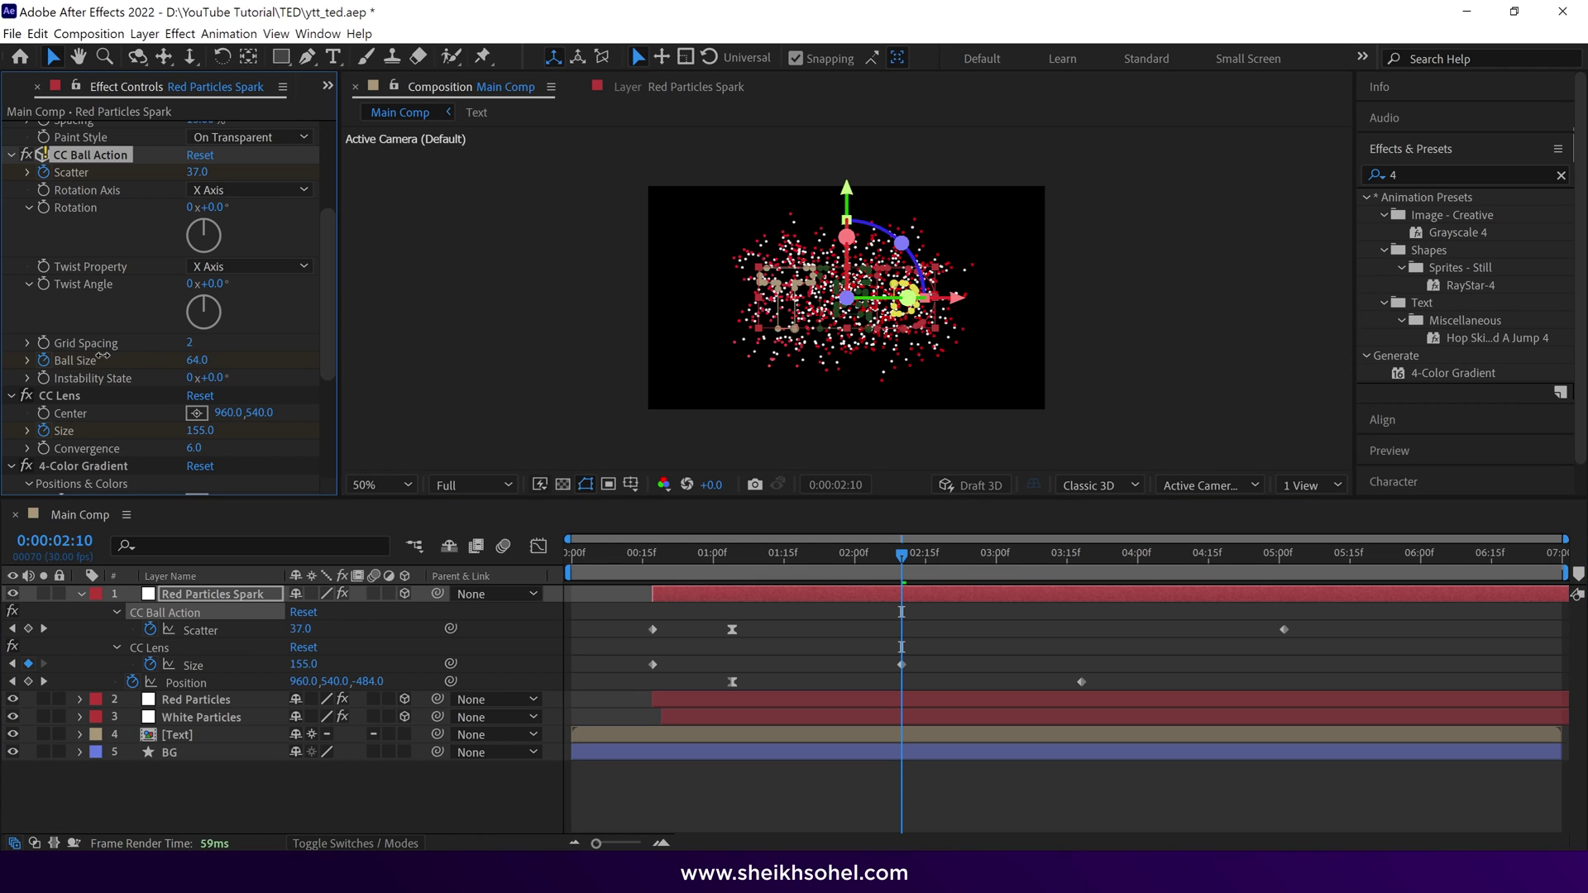
- On Red Particles Spark, set Scatter to 19.6 at 0:00:01:04, animate Twist Angle from 0° at 0:00:00:17 to 9°, and preview
left_click(656, 561)
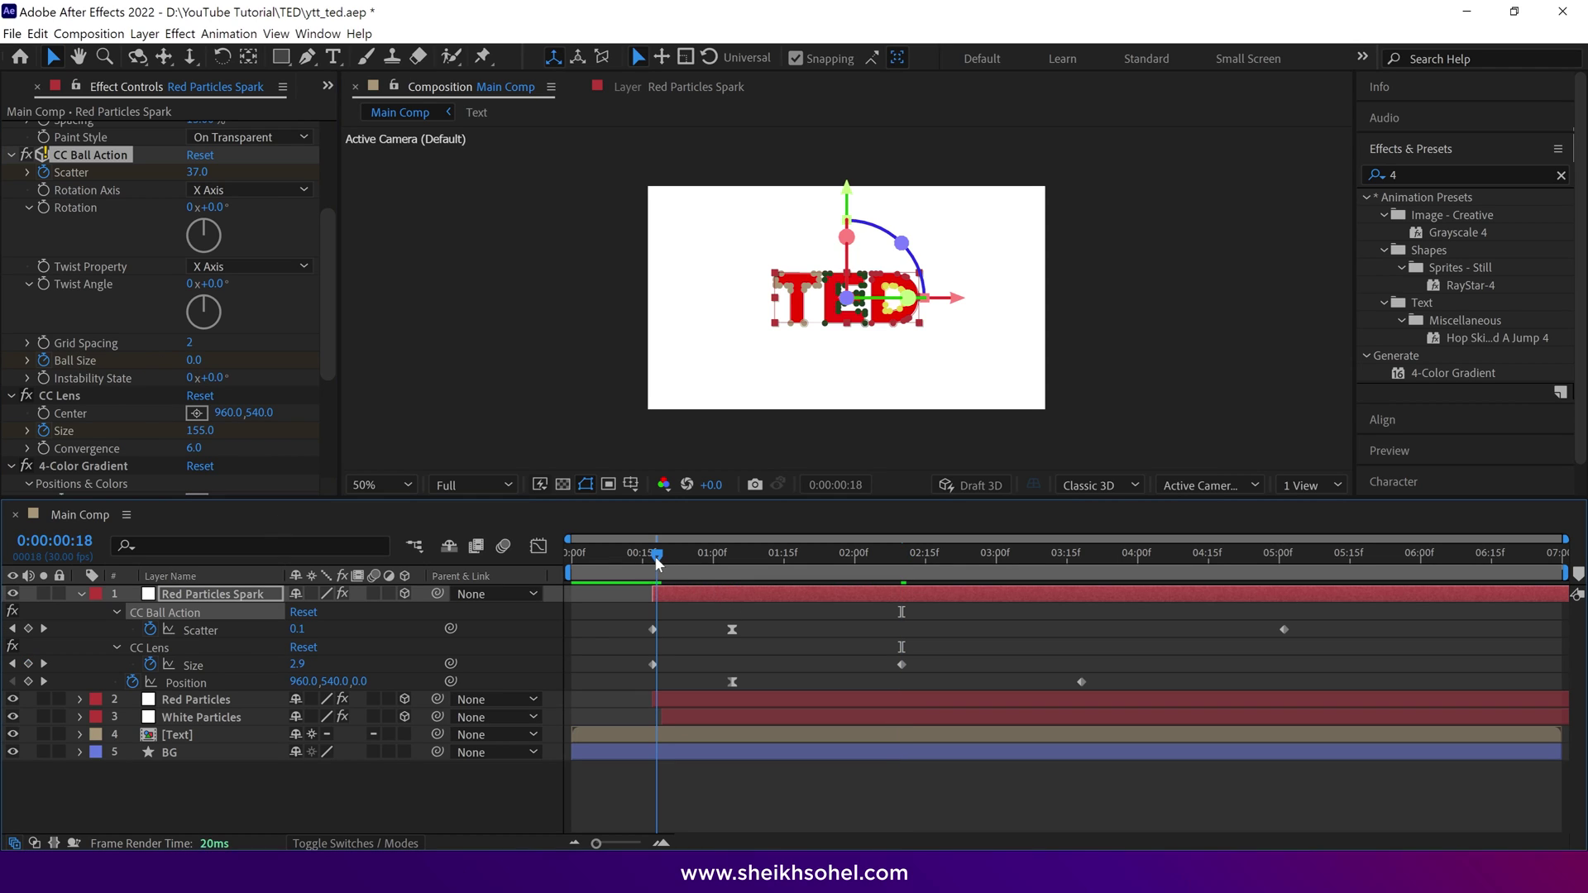
left_click_drag(706, 569, 733, 570)
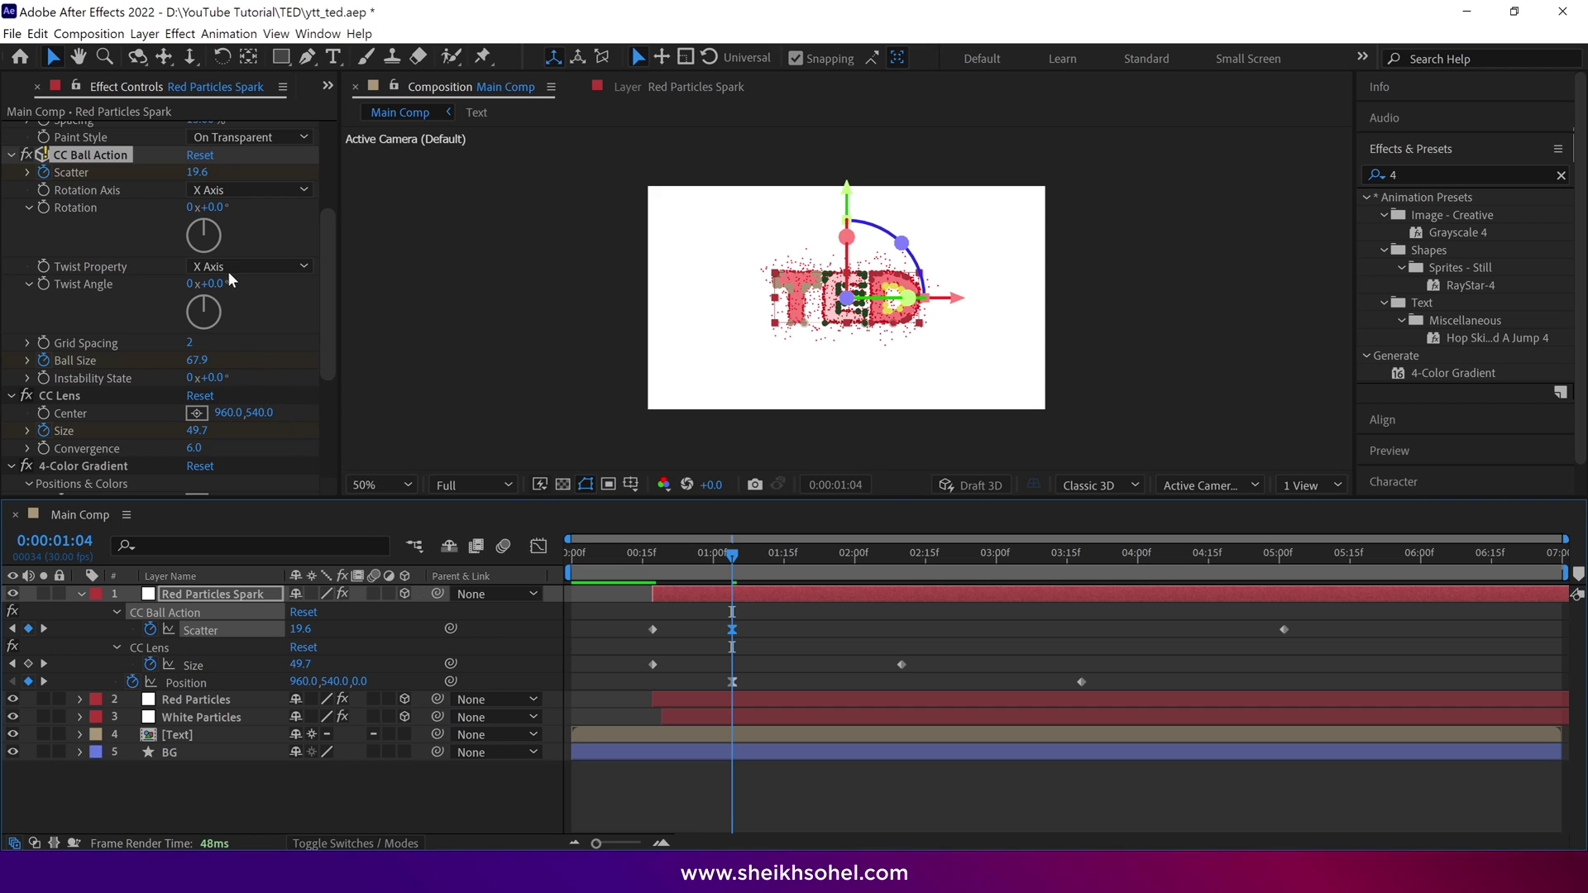
left_click(653, 556)
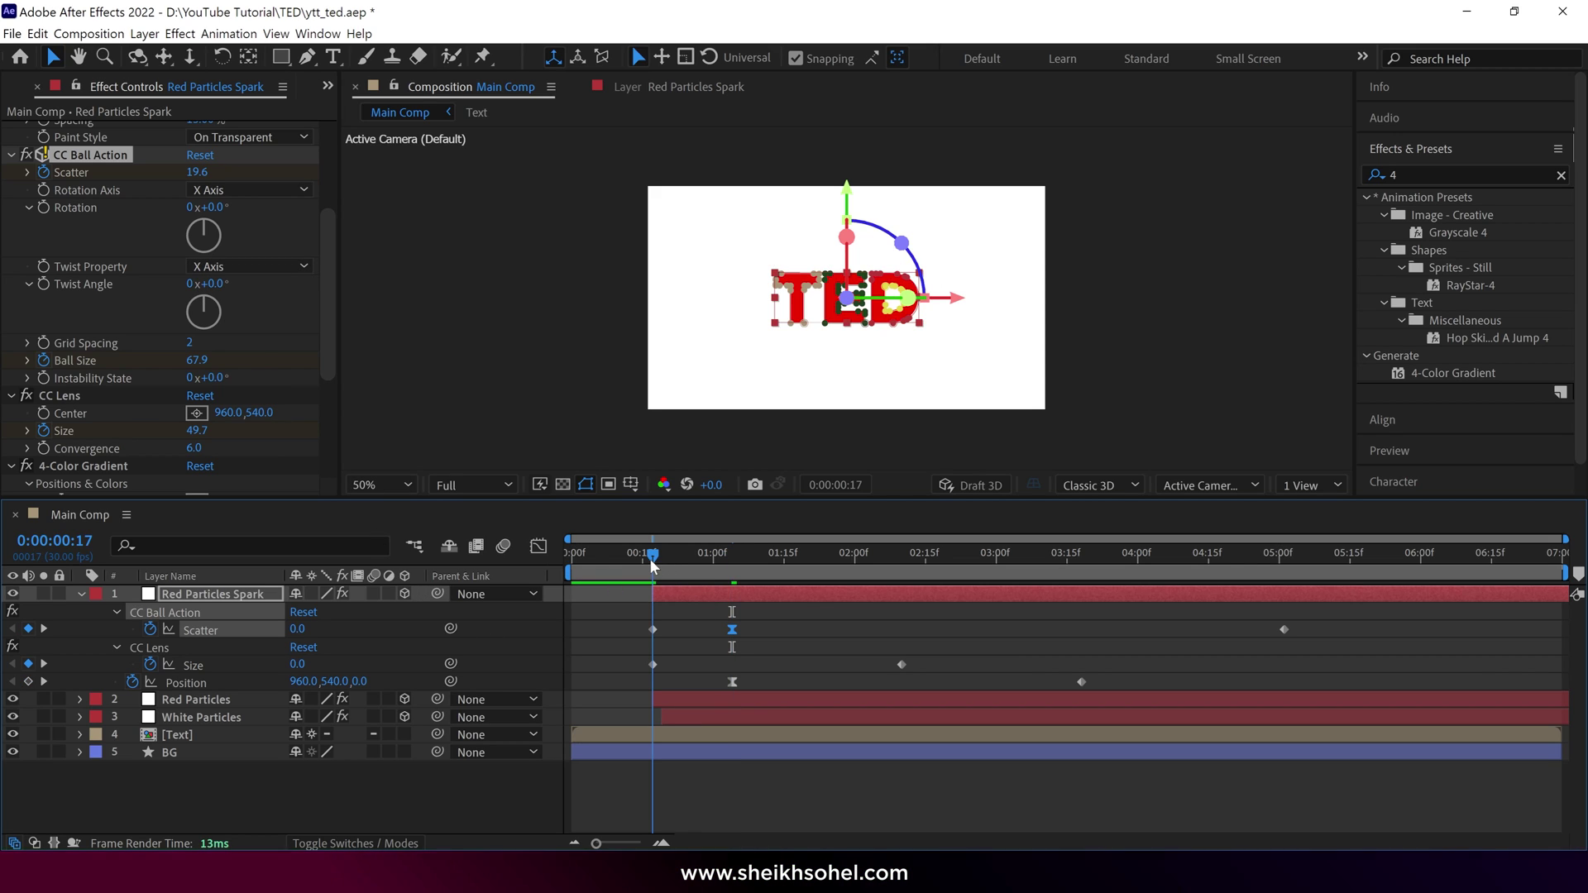
key("space")
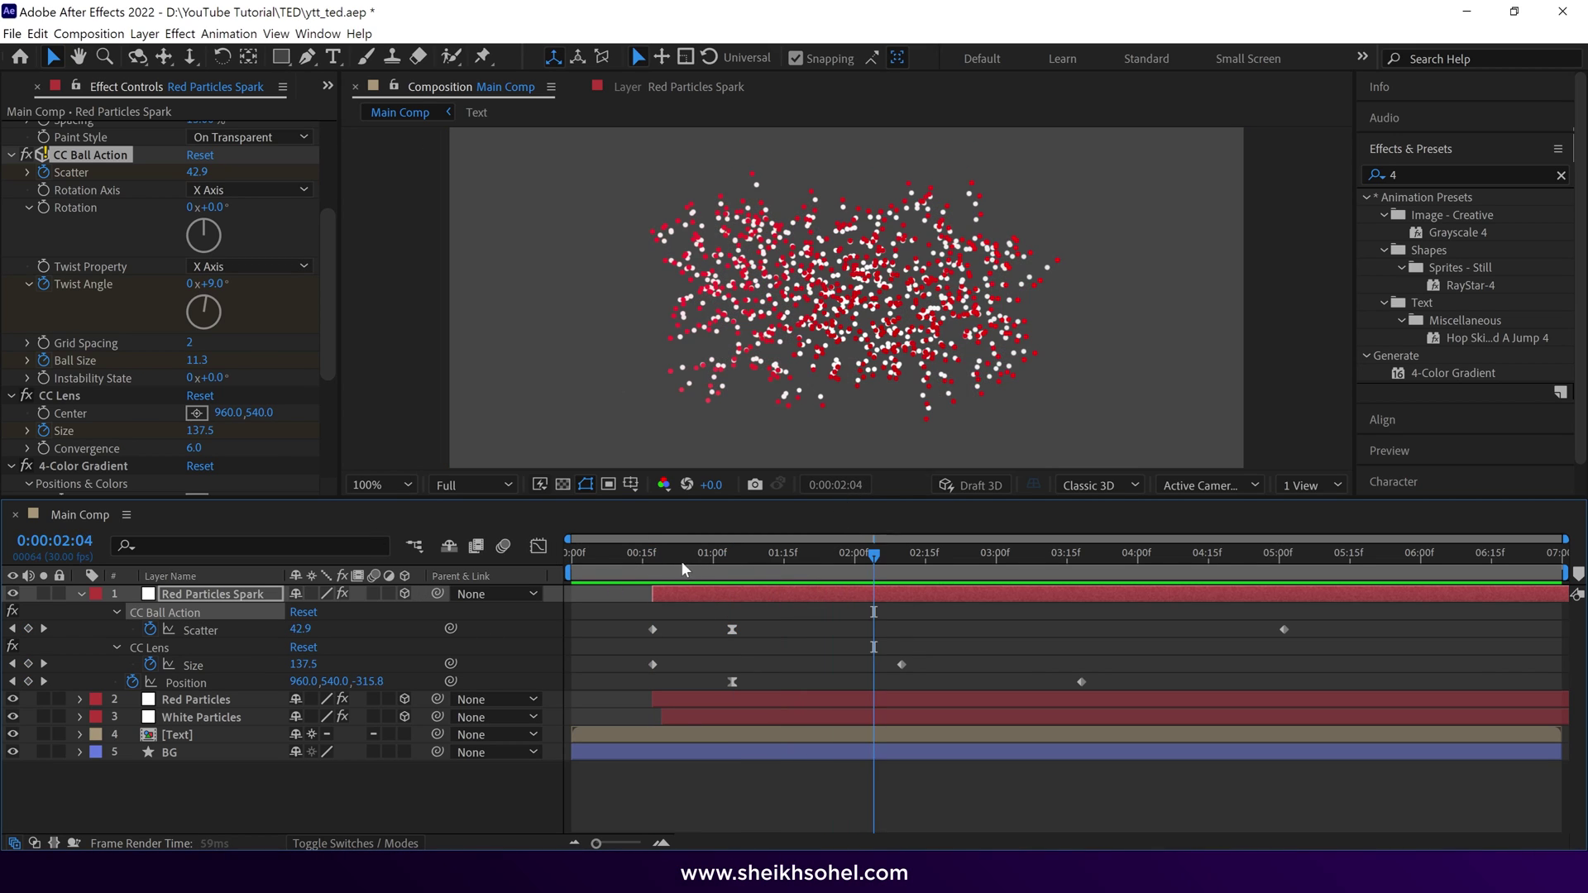
key("space")
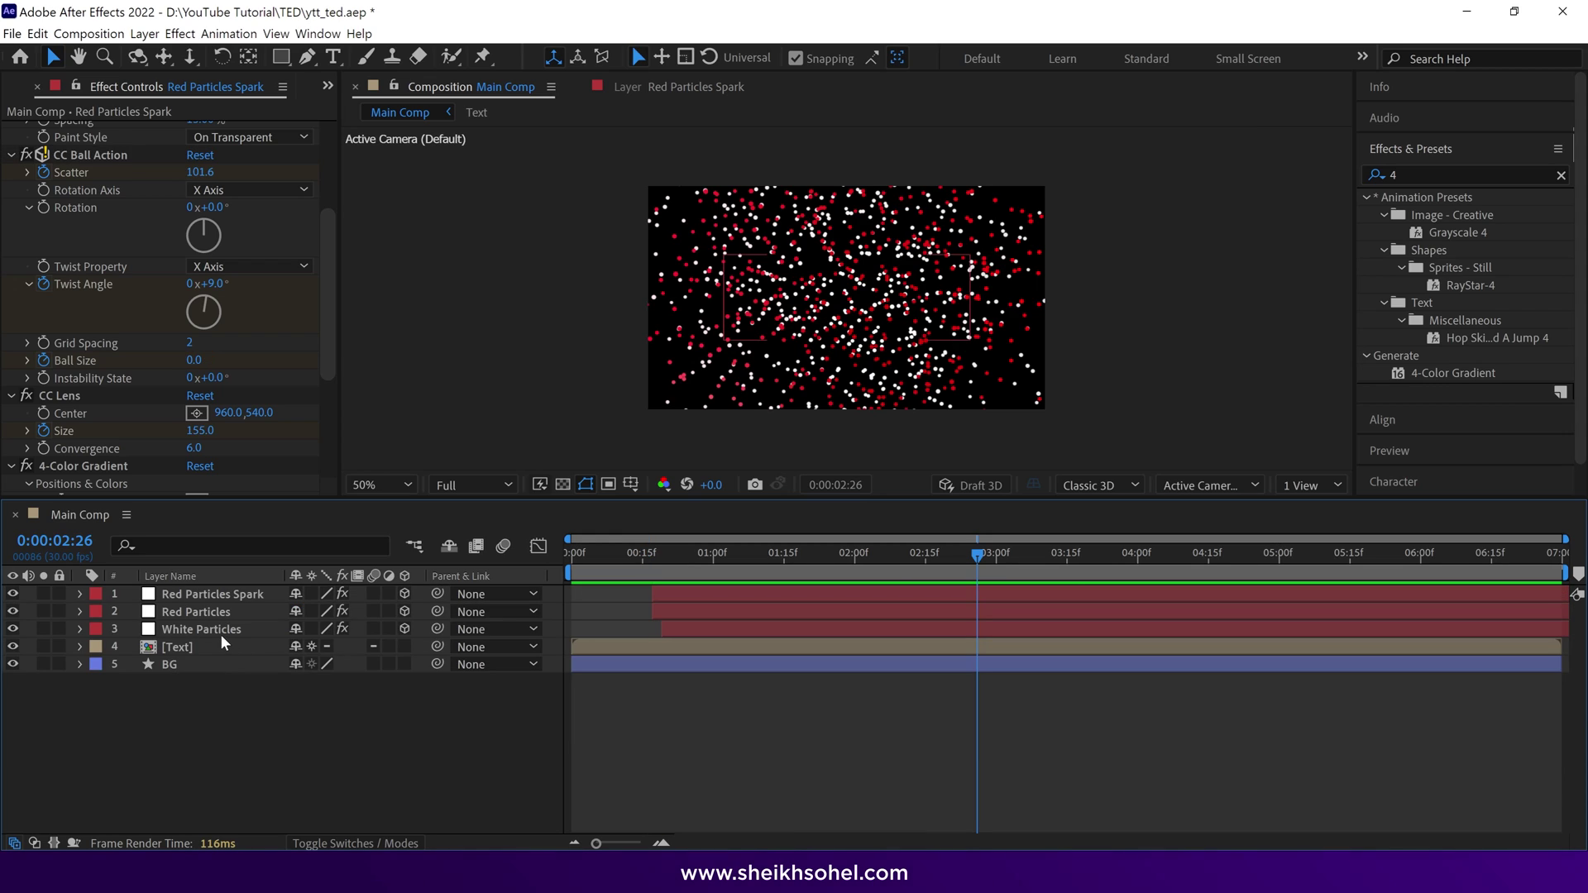
- Apply the Stylize Glow effect to the Red Particles and White Particles layers and inspect the glow up close
left_click(215, 632)
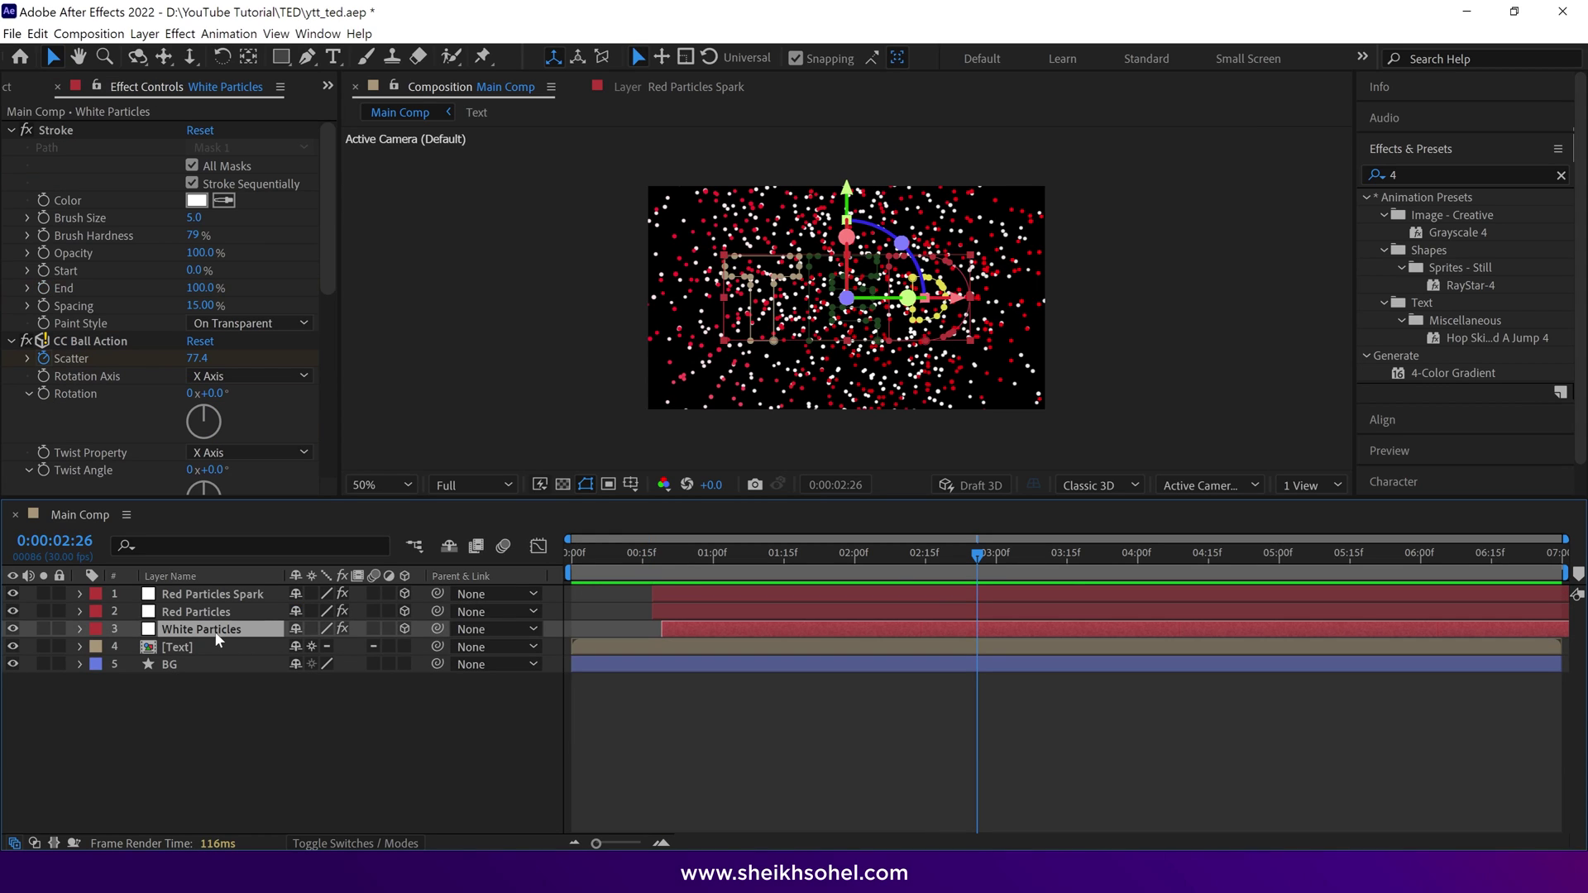
left_click(212, 598, "shift")
left_click(212, 598, "ctrl")
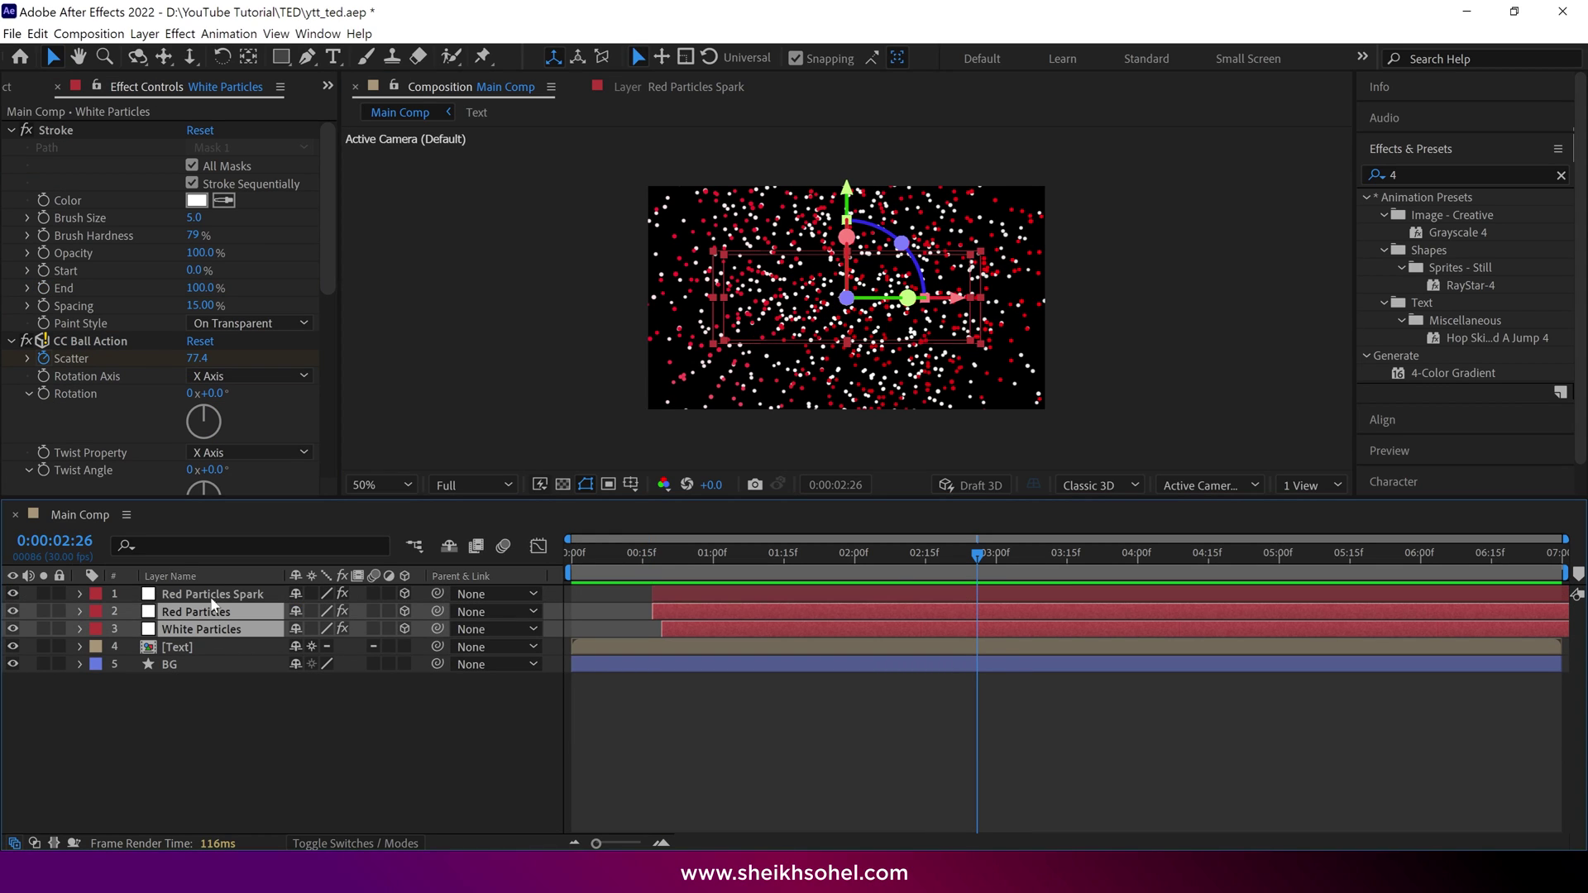
double_click(1393, 175)
type("glow")
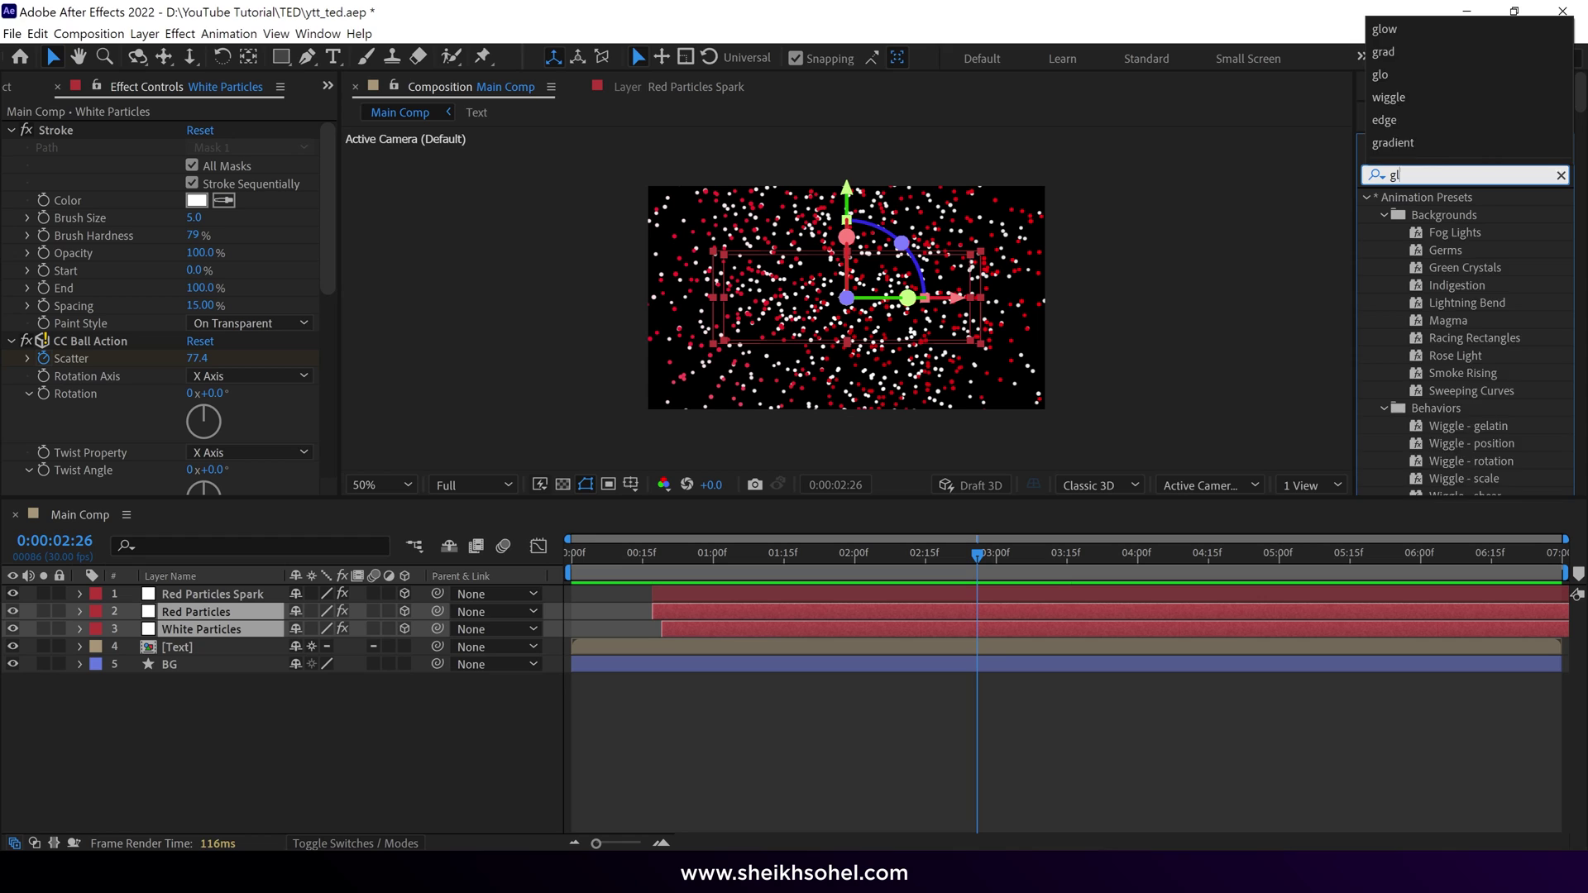
left_click(1439, 303)
left_click_drag(1439, 302, 242, 617)
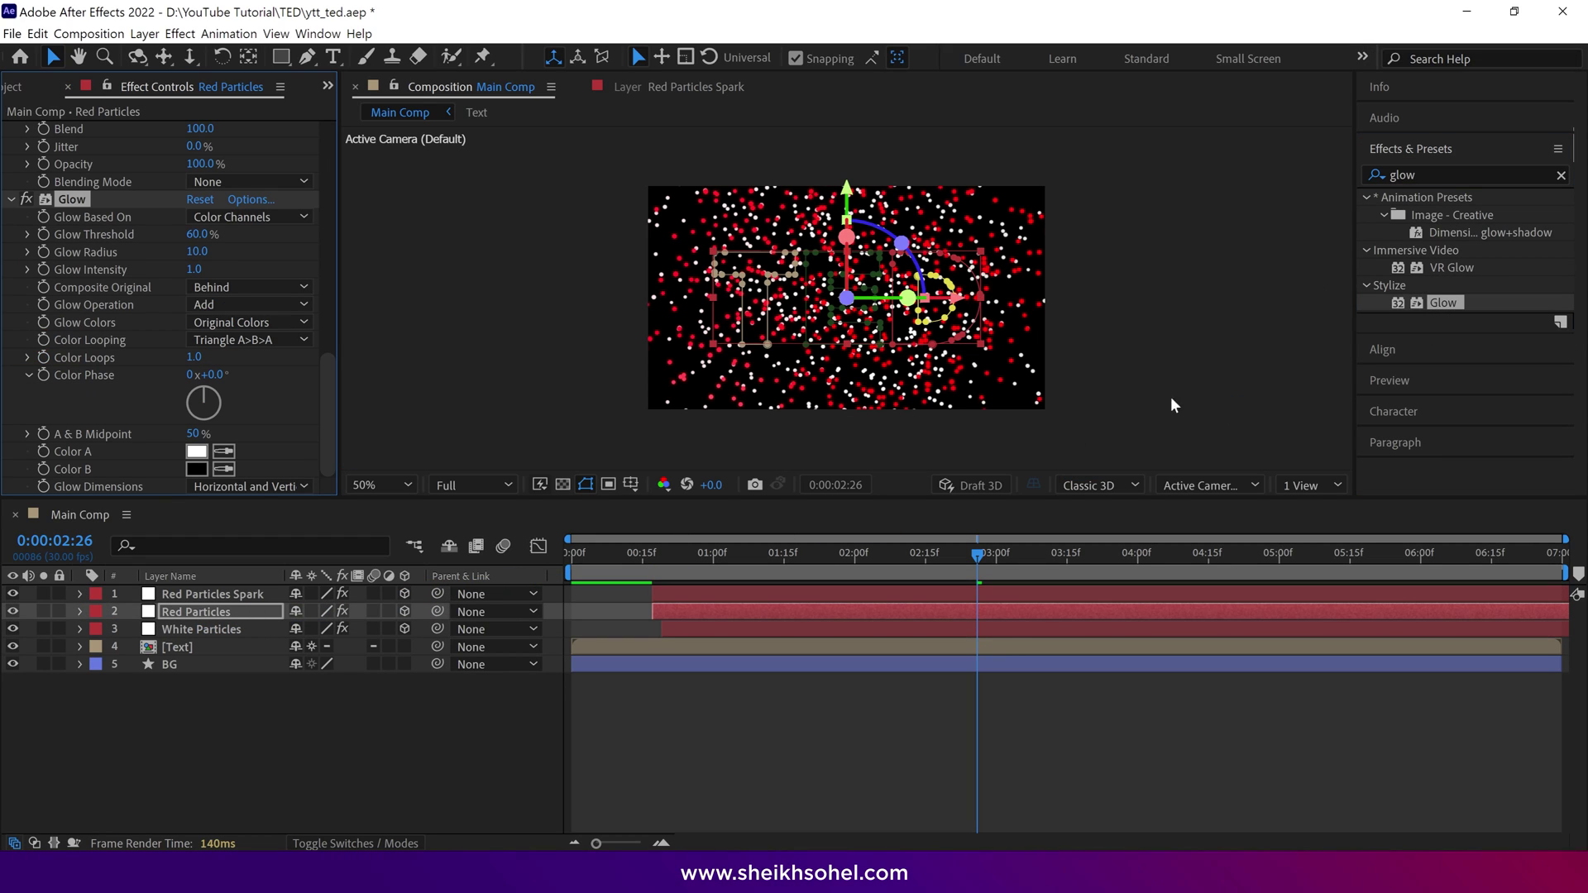
left_click_drag(1440, 303, 244, 630)
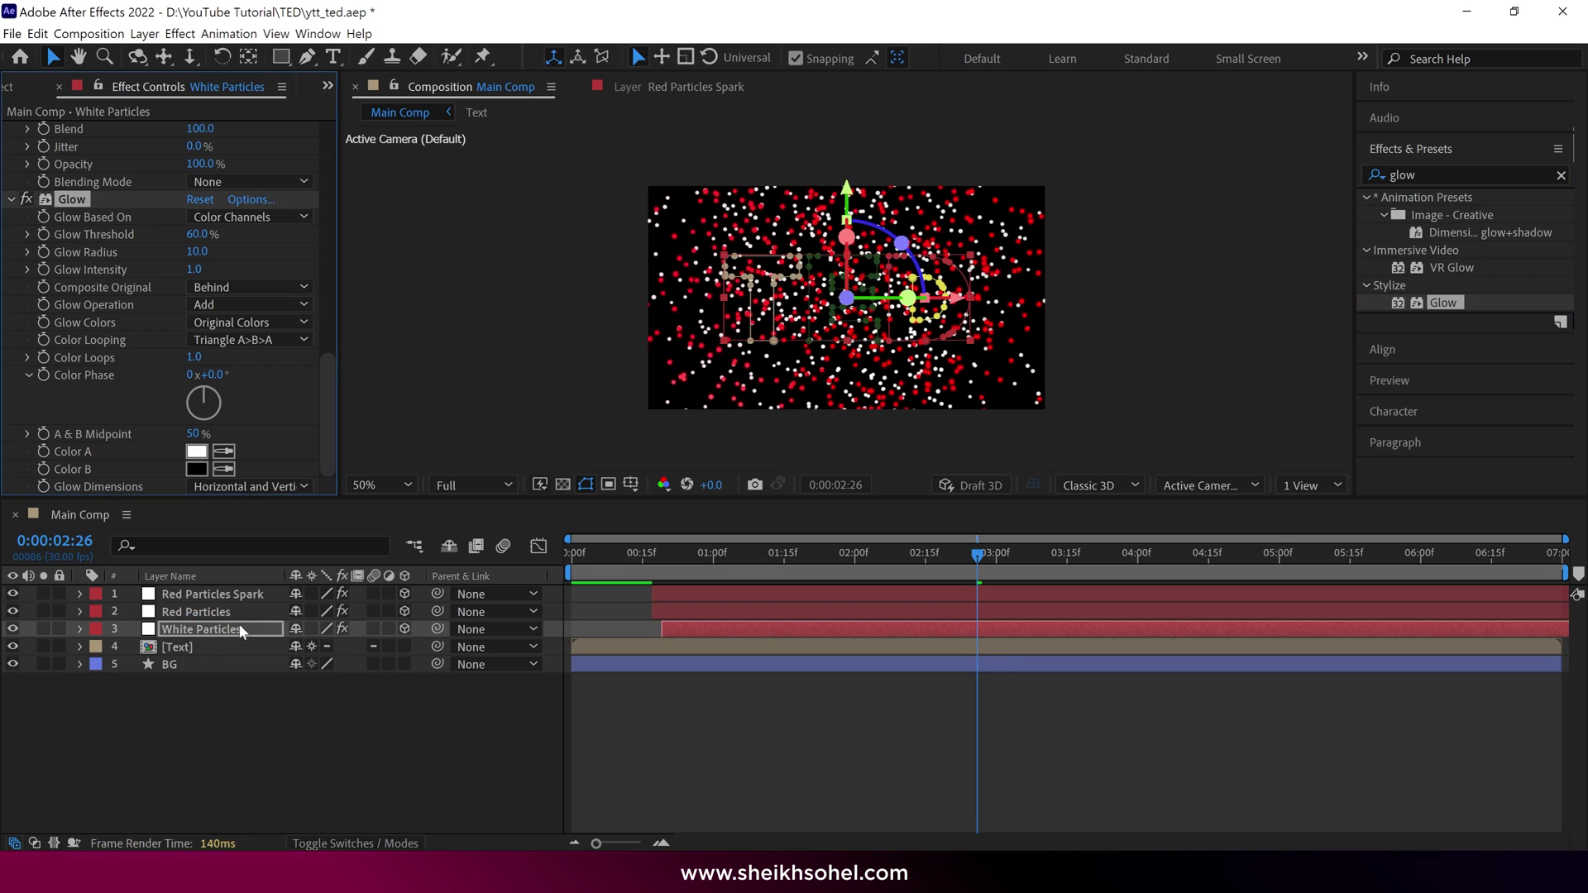
scroll(830, 359, "up", 2)
scroll(830, 359, "up", 2)
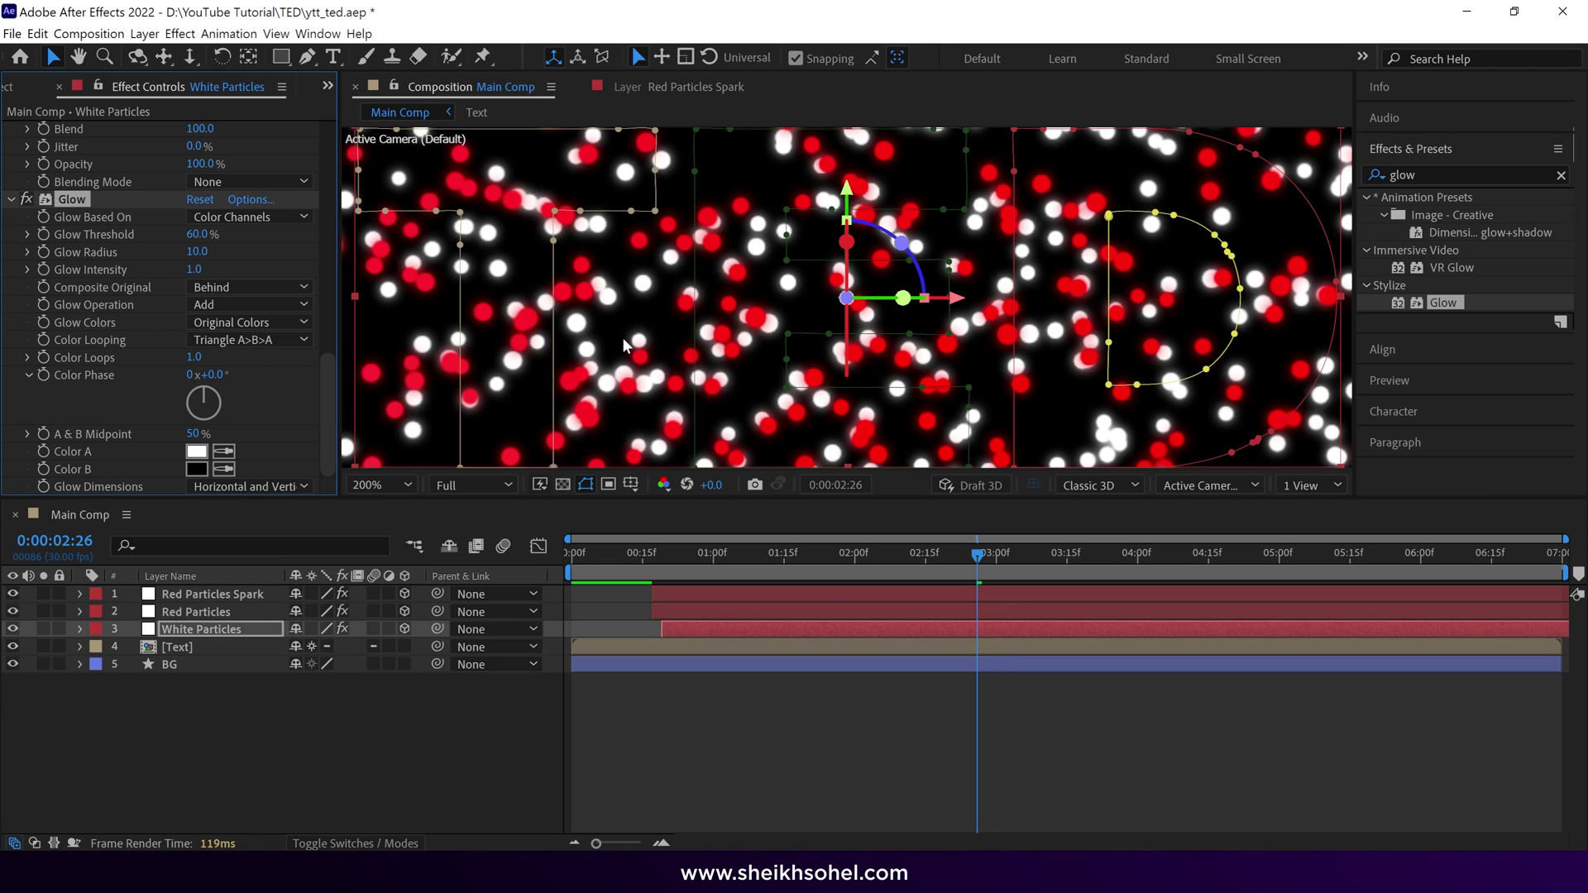
scroll(879, 356, "down", 2)
- Add a new adjustment layer above all layers in Main Comp
right_click(351, 717)
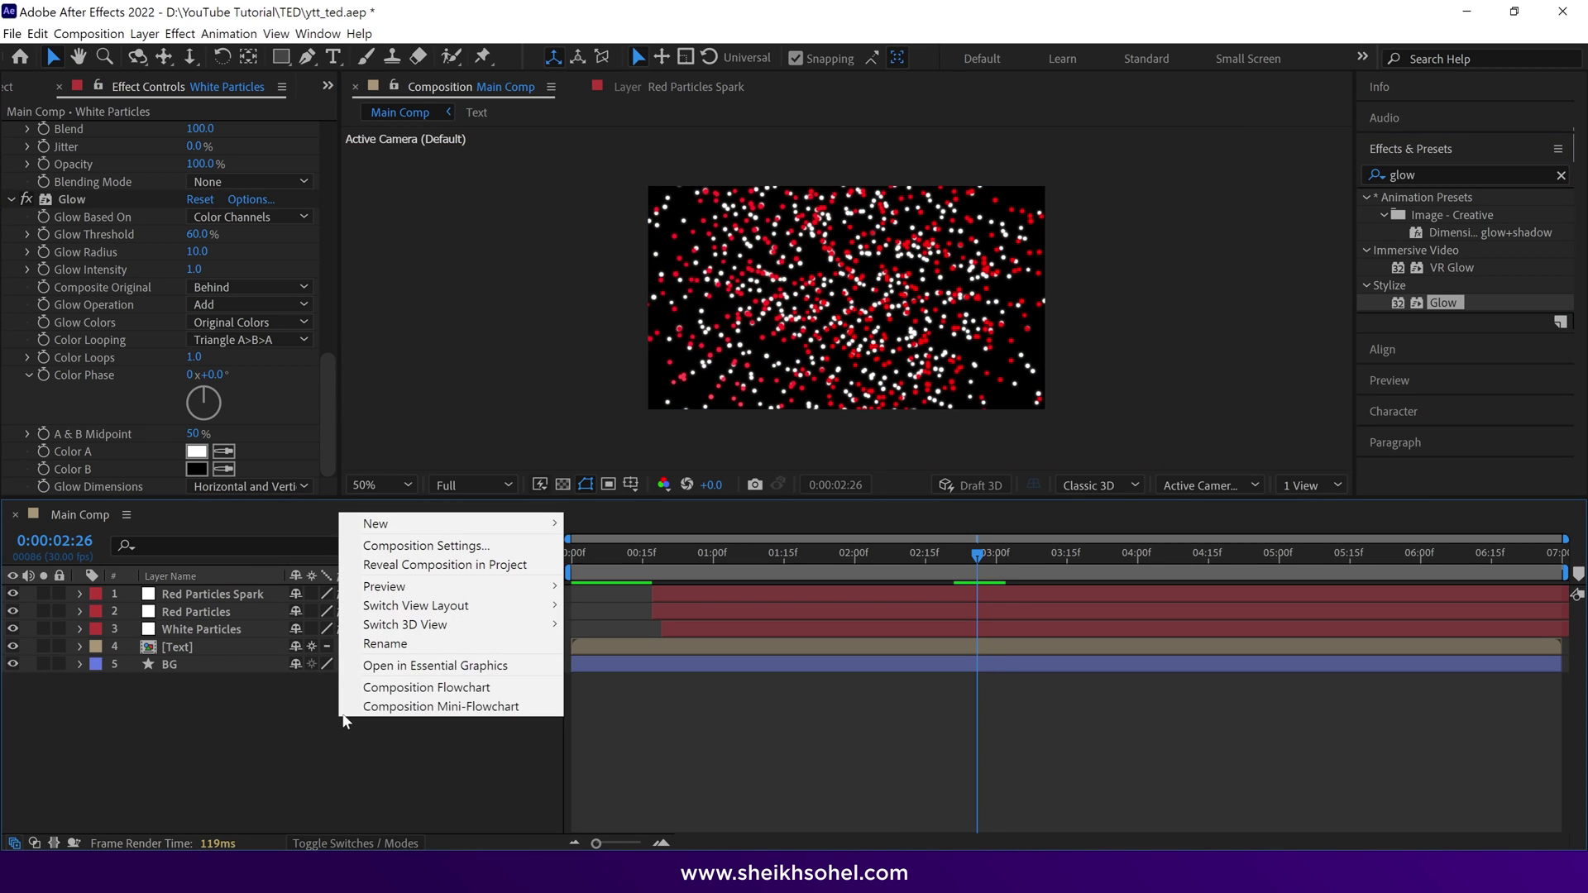
mouse_move(379, 523)
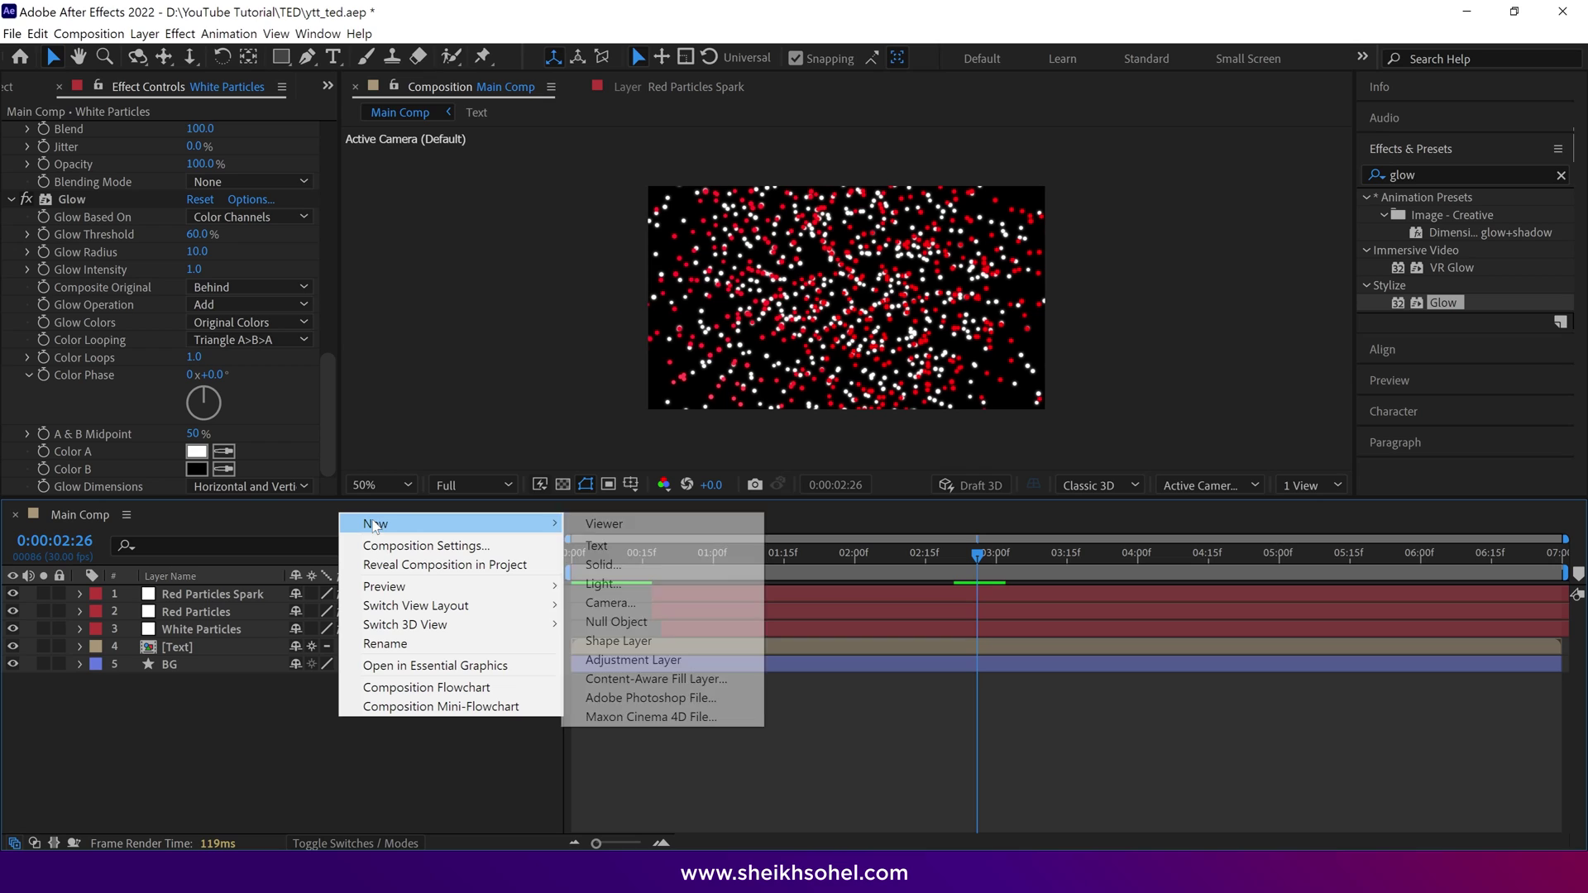
left_click(602, 654)
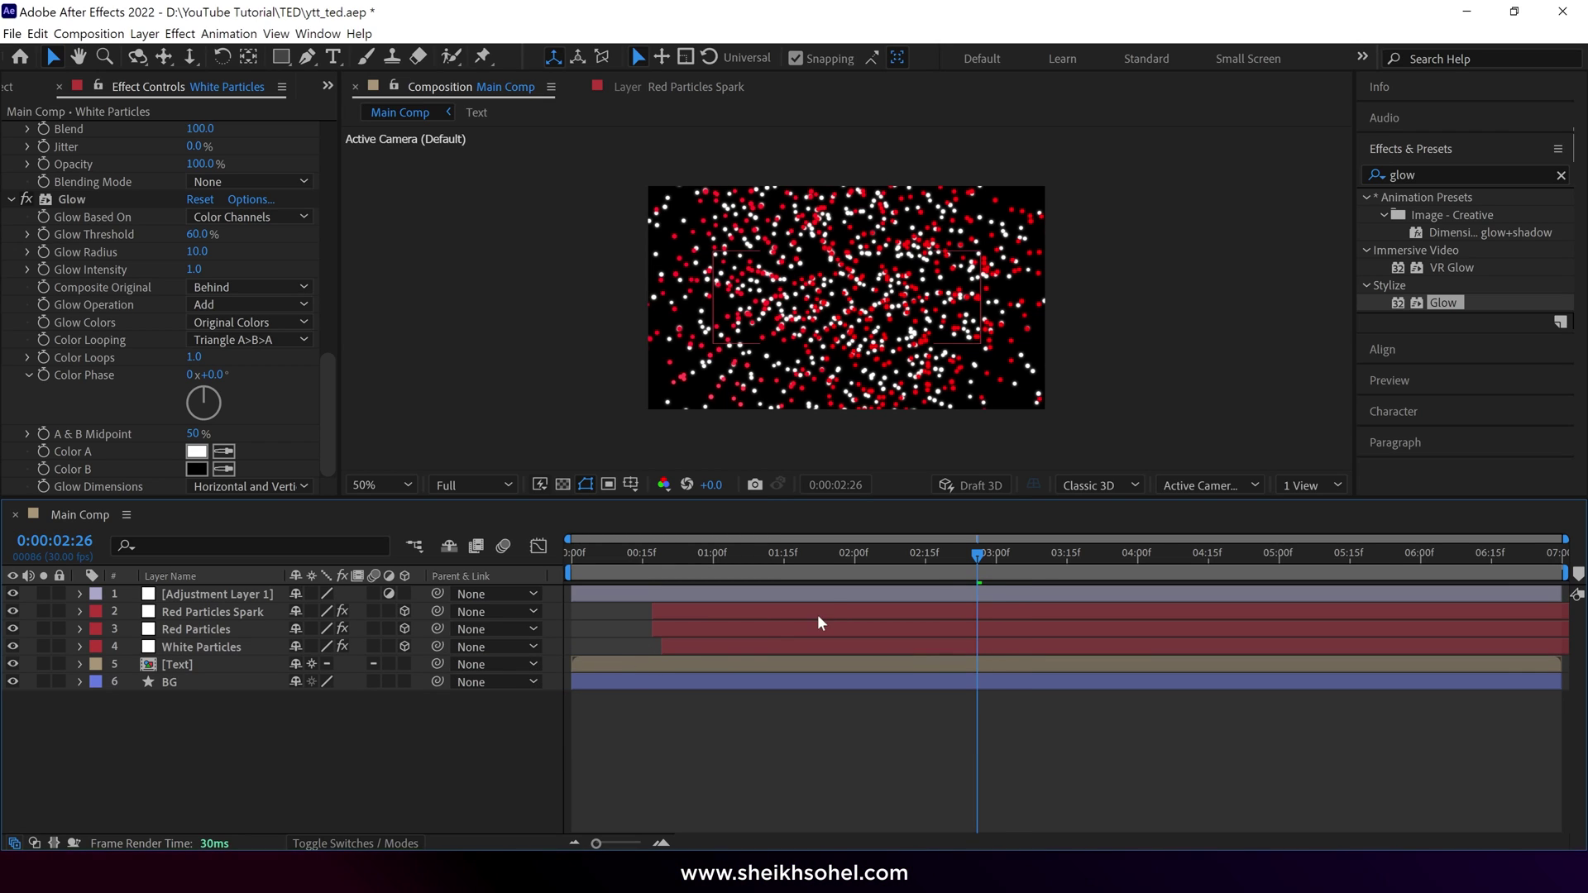
- Apply the Stylize Glow effect to the adjustment layer, with Glow Threshold 62% and Glow Radius 44
left_click_drag(1456, 303, 241, 598)
scroll(792, 374, "up", 2)
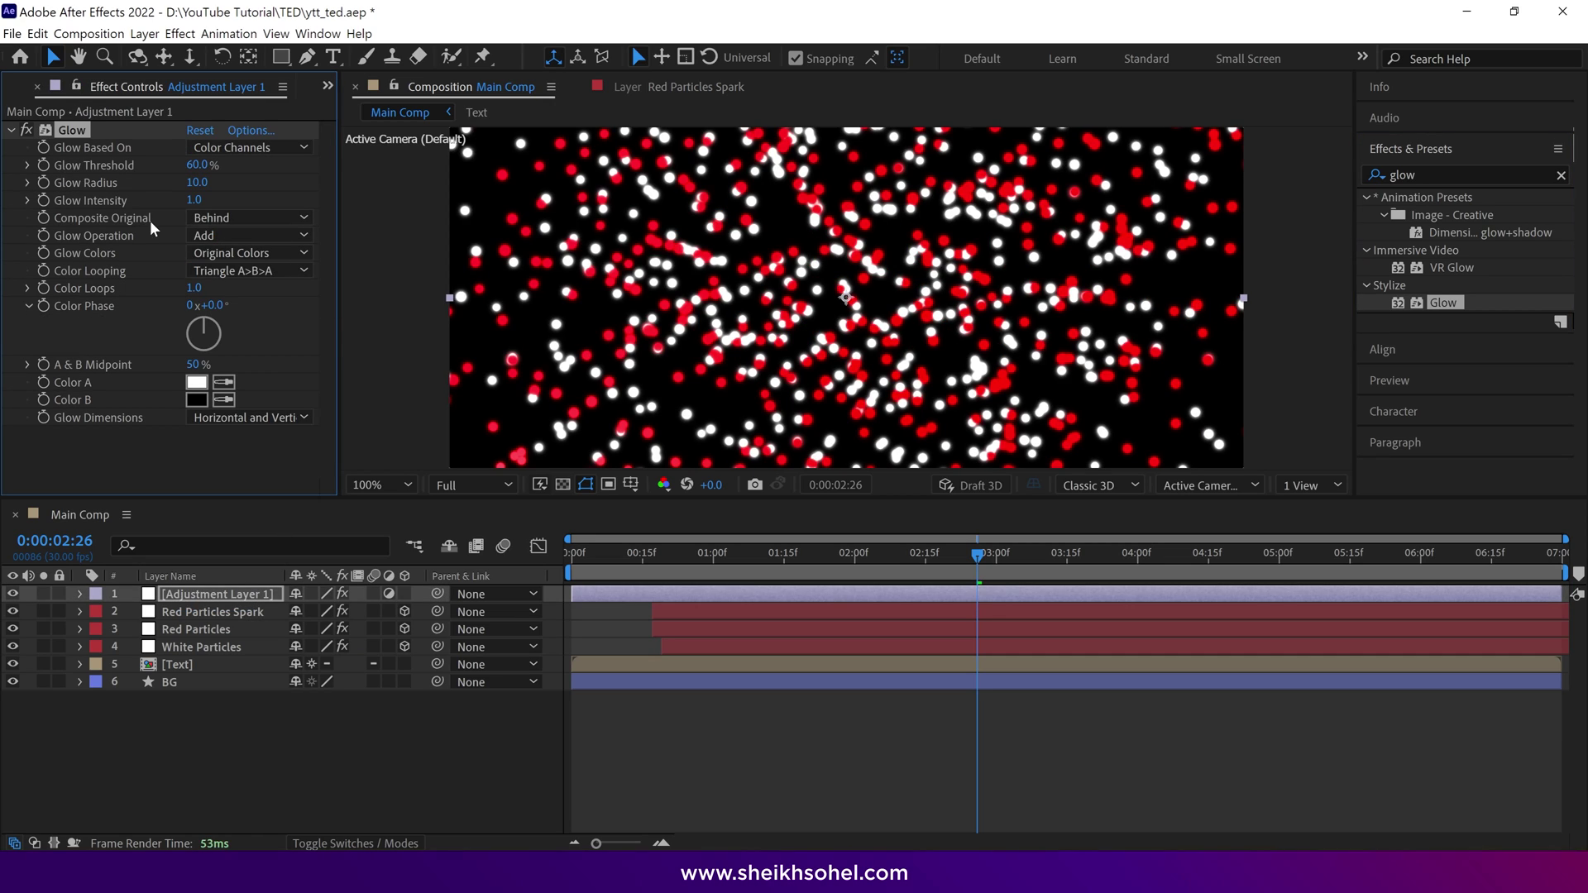
left_click(196, 166)
type("62")
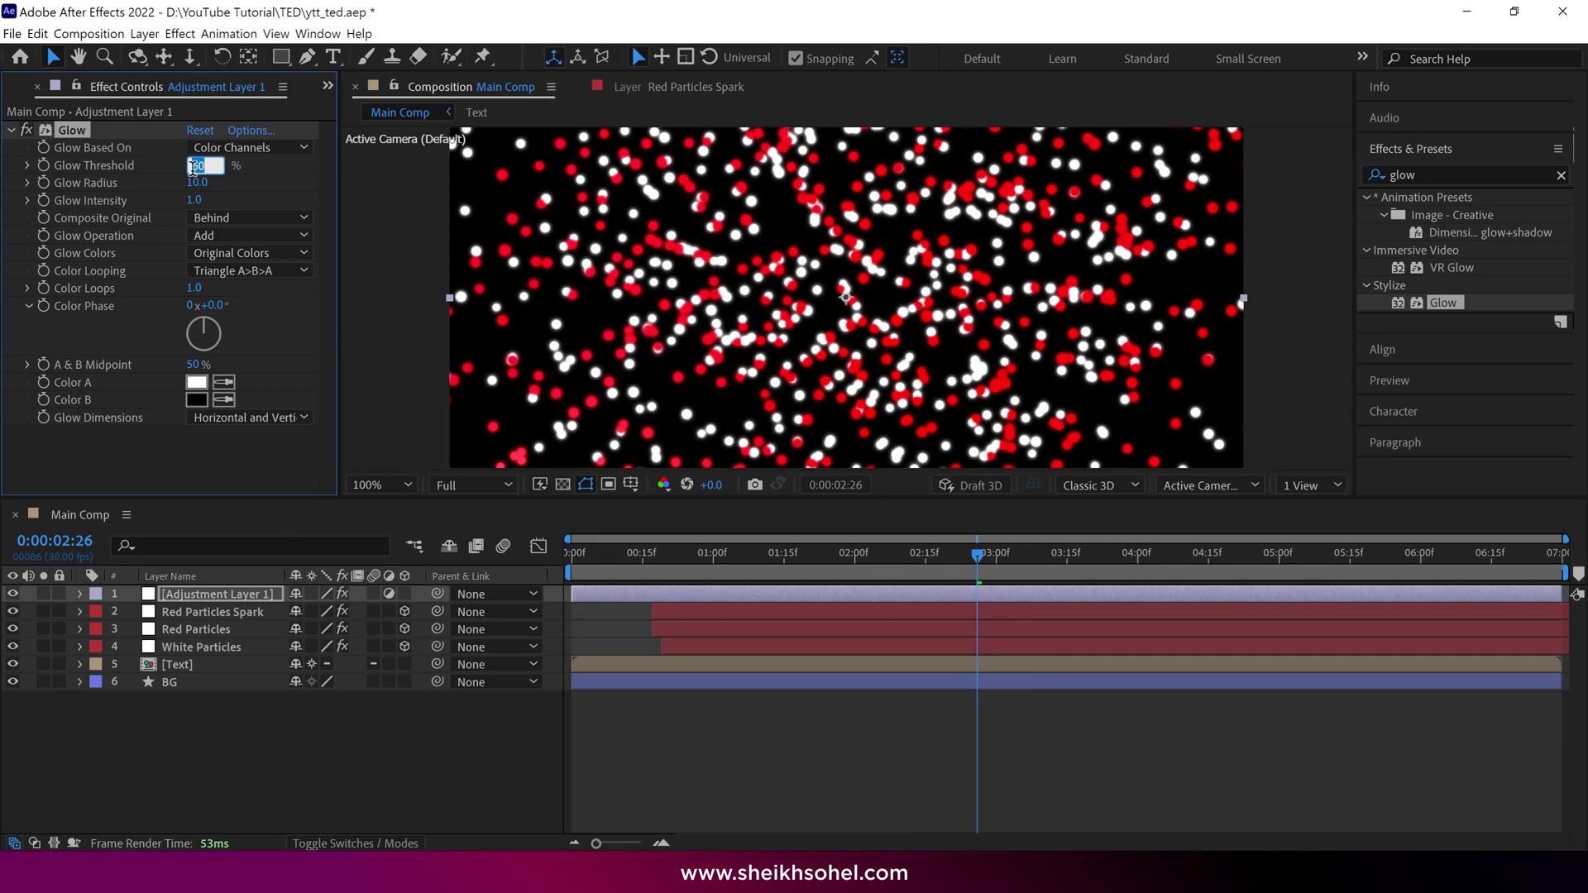
key("Return")
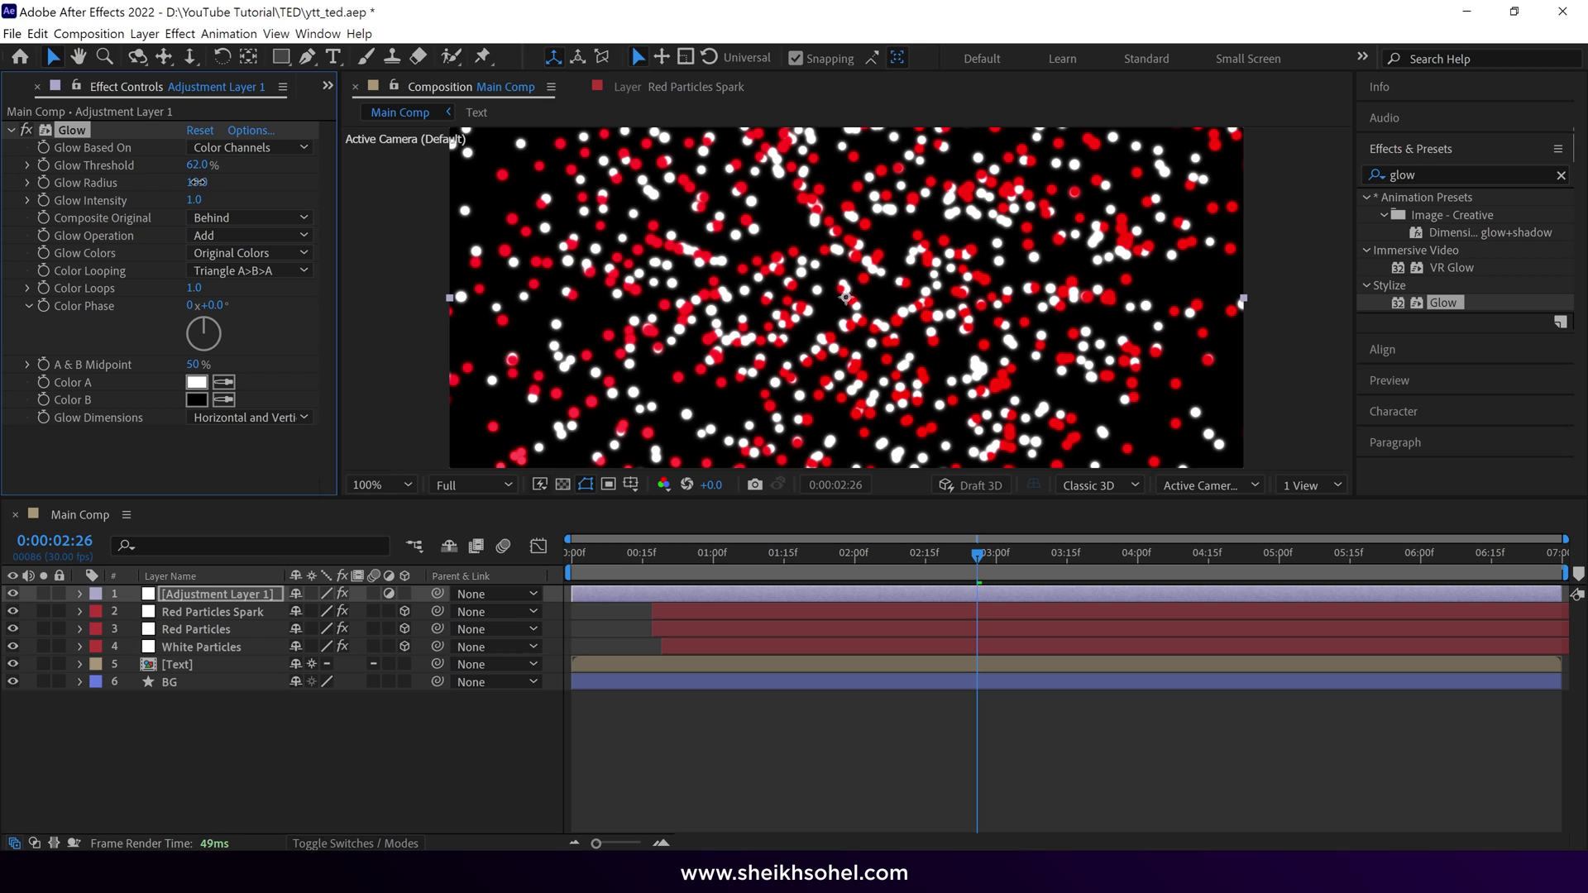
key("Return")
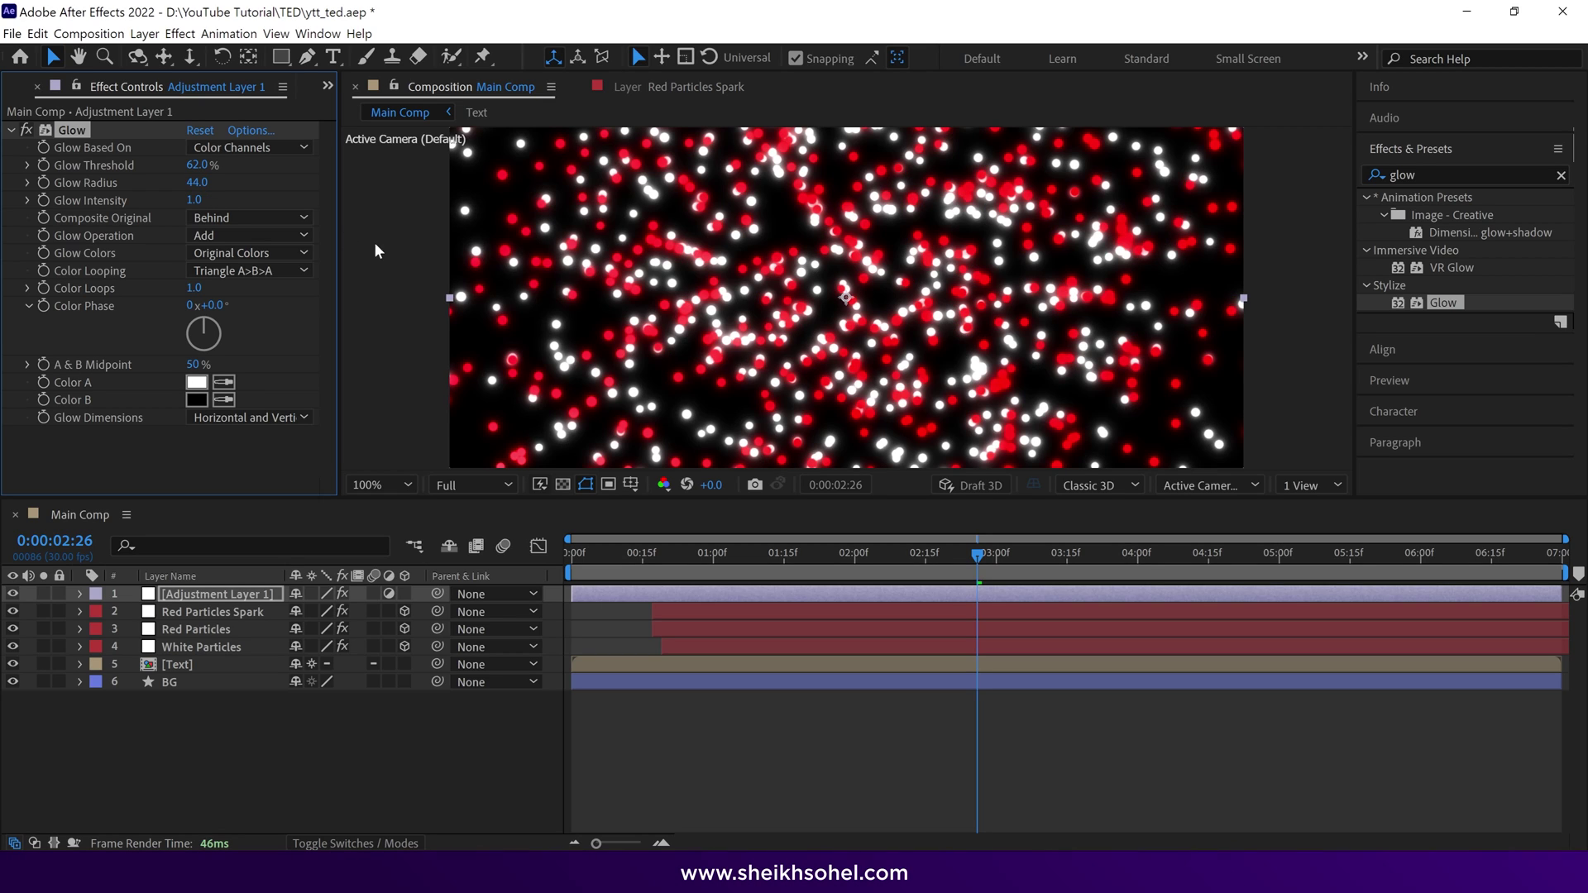
key("comma")
key("comma")
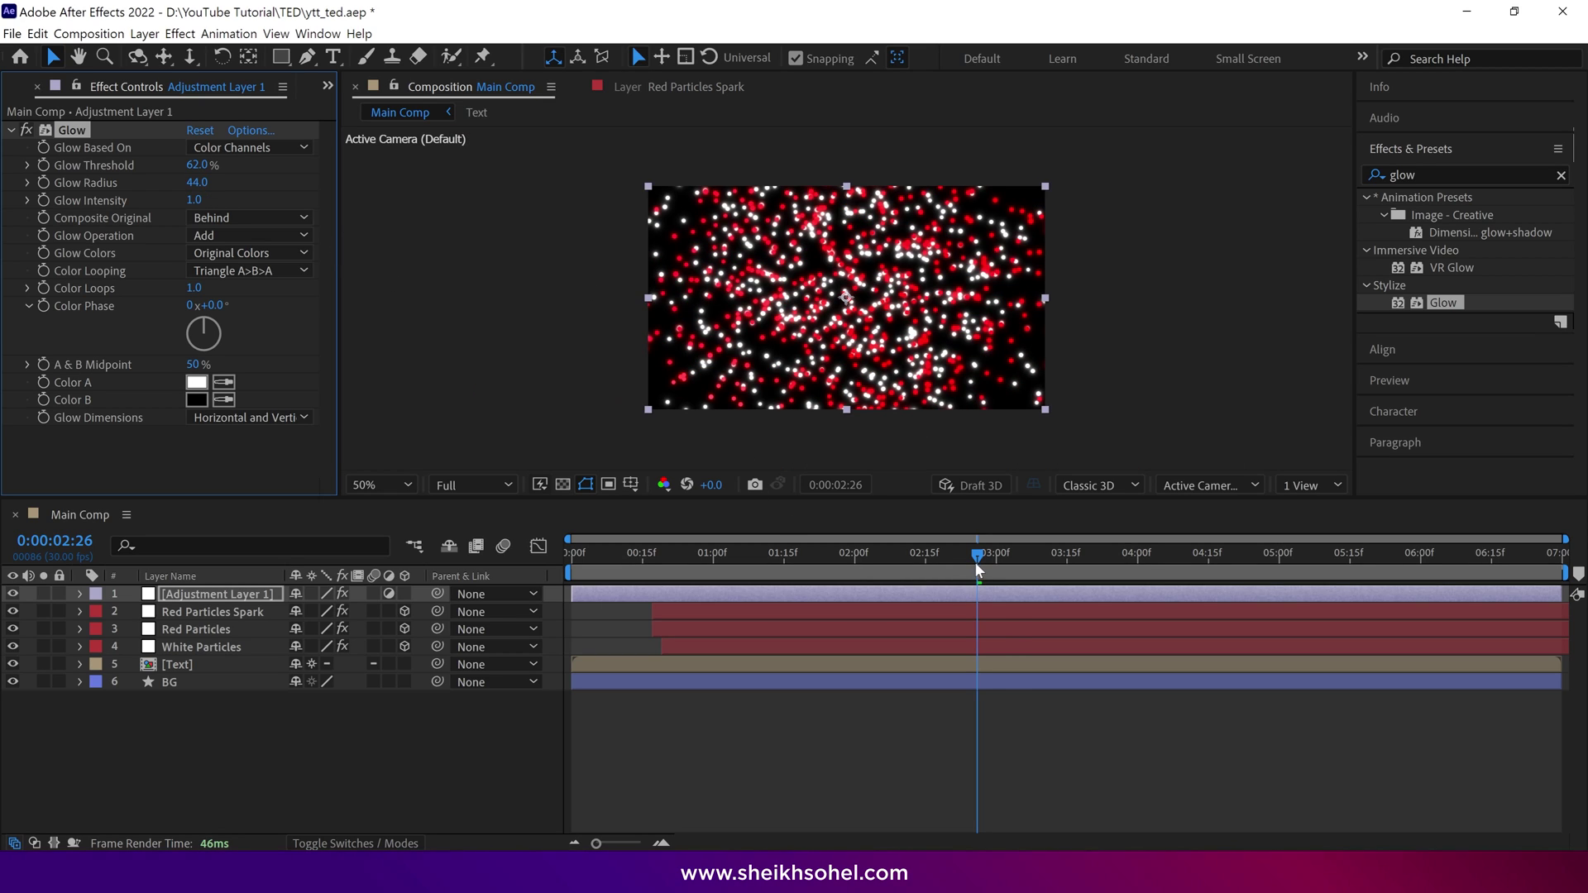
- Keyframe the adjustment layer's Opacity from 0% at 0:00:01:28 to 100% at 0:00:02:13, and scrub through the result
left_click_drag(976, 556, 916, 559)
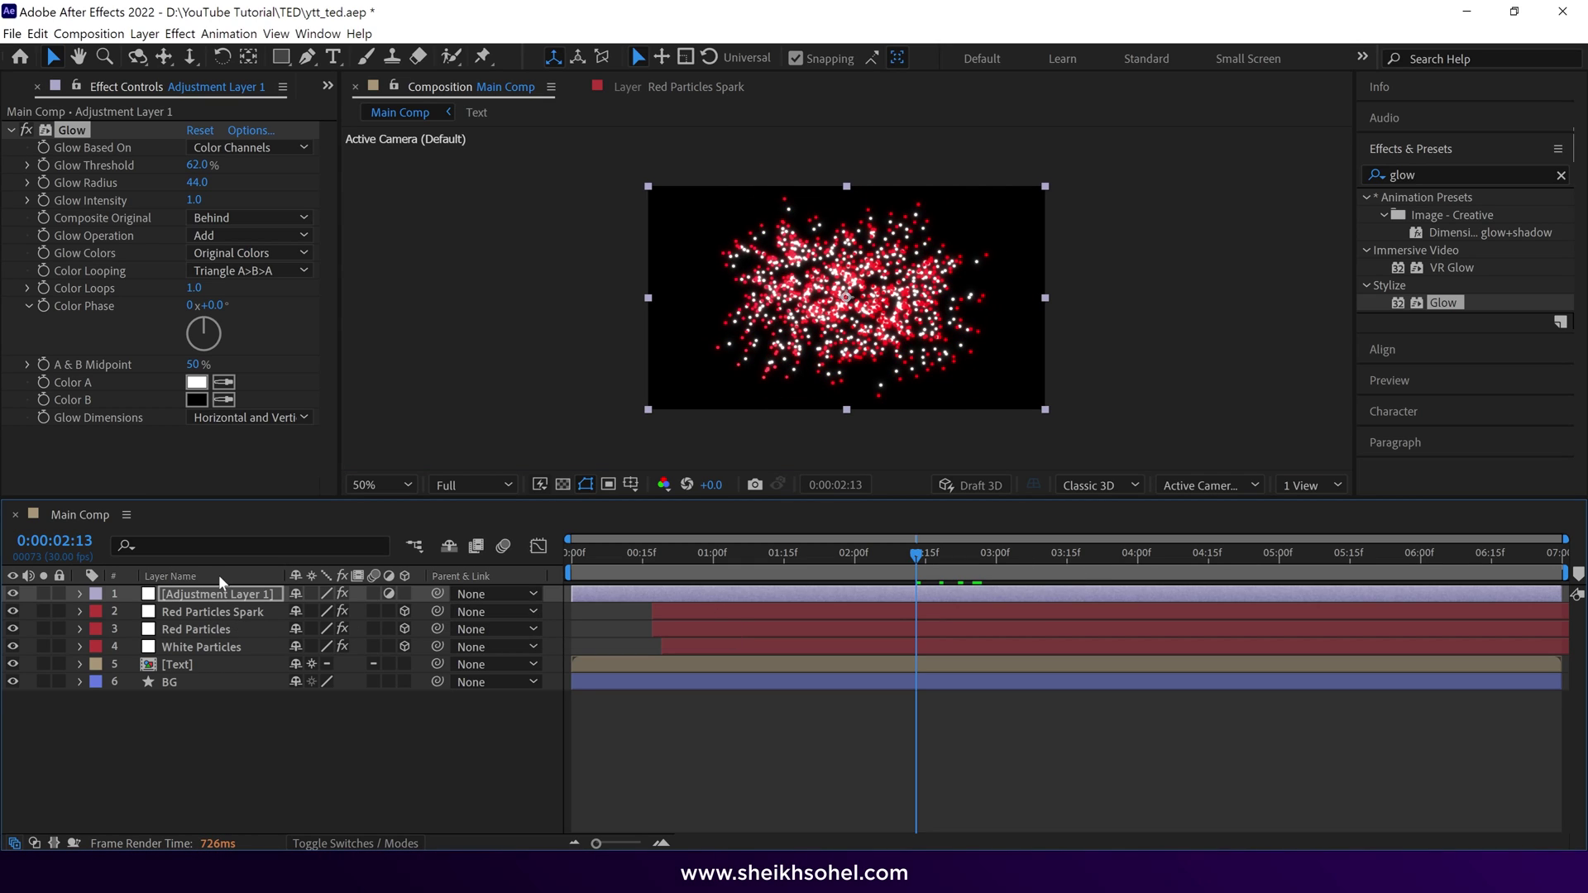
key("t")
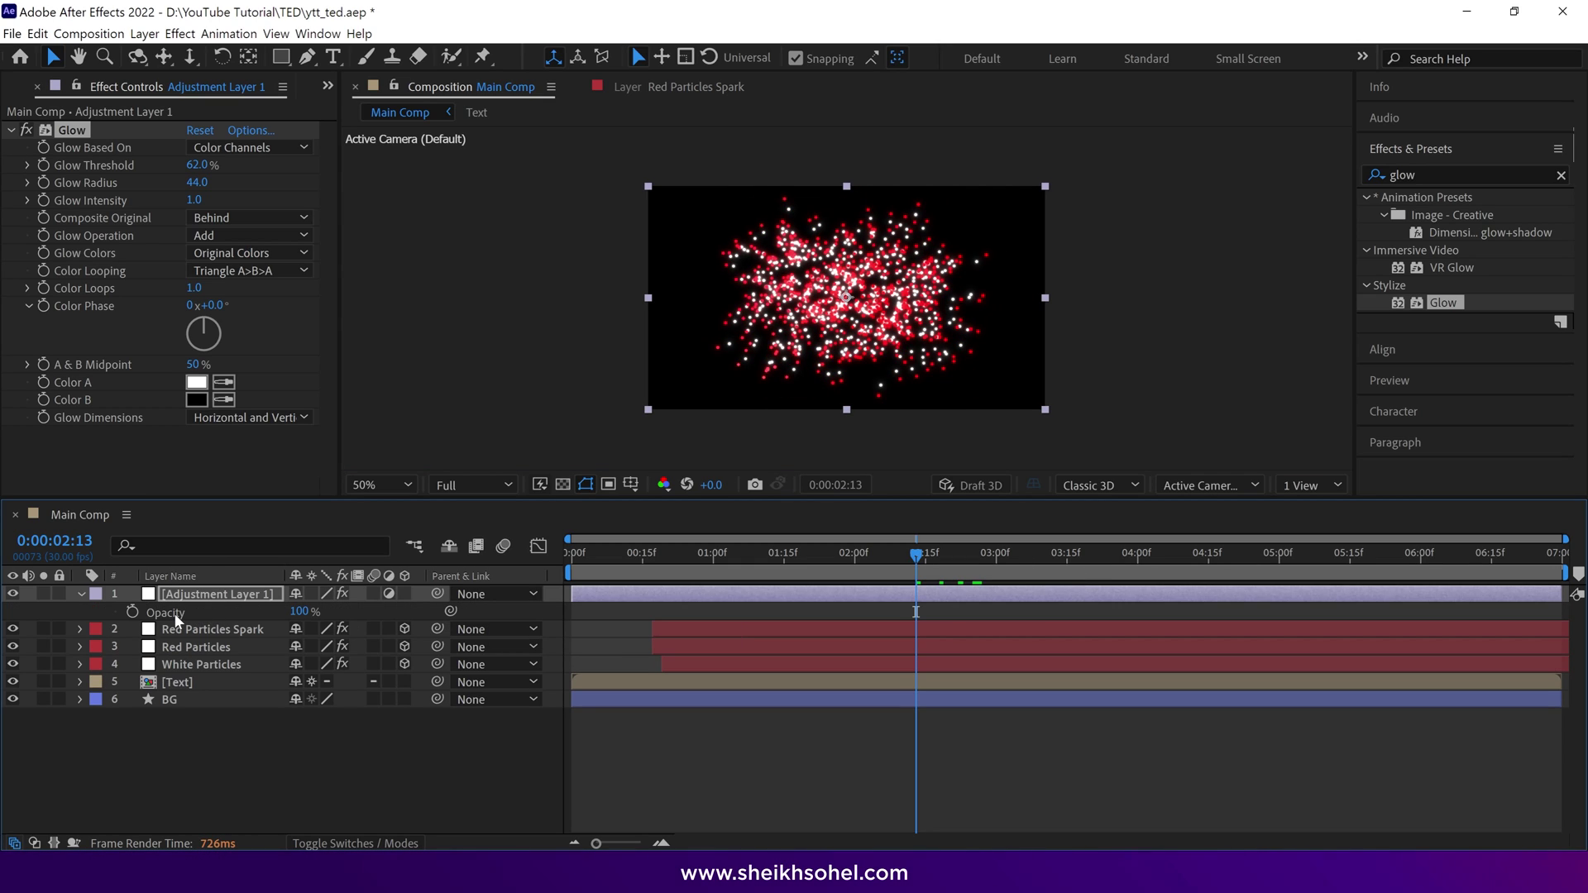
left_click(130, 613)
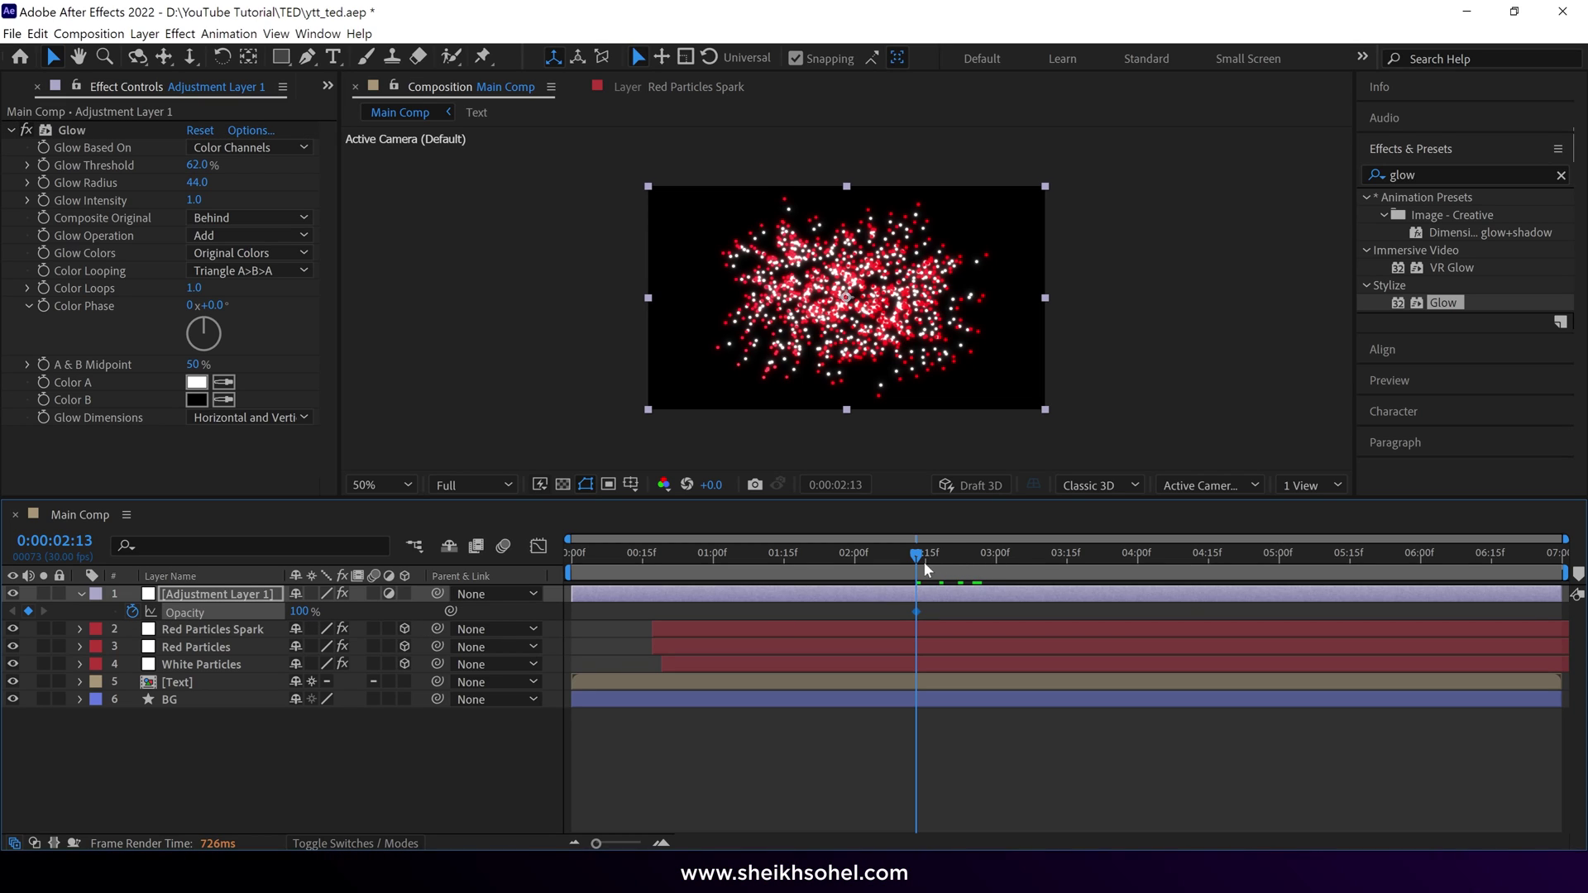
left_click(846, 570)
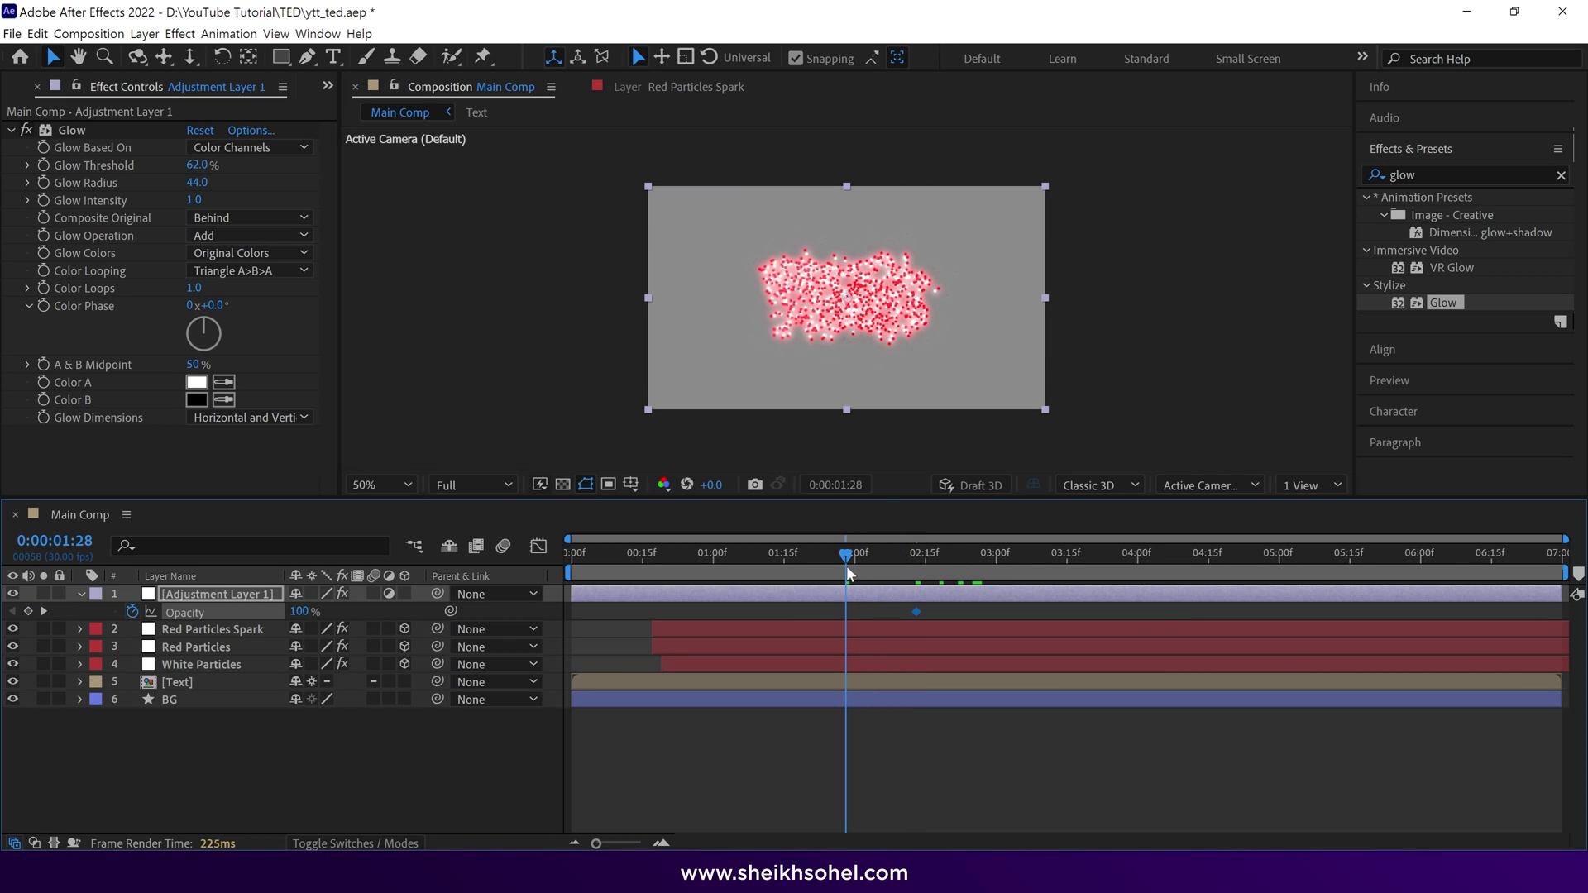
left_click_drag(301, 617, 239, 616)
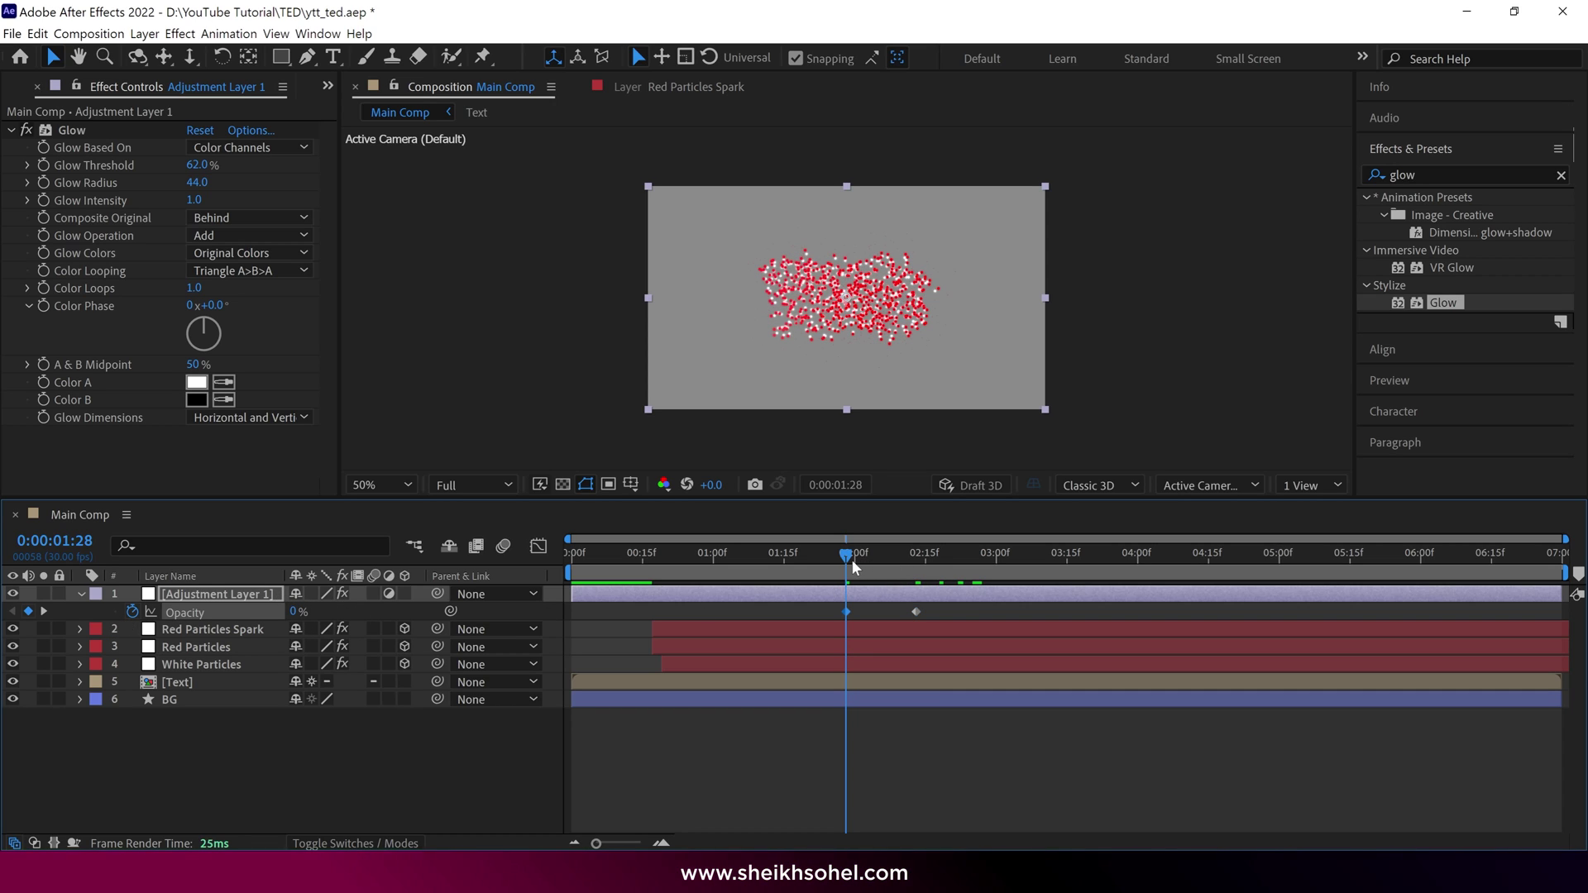
left_click_drag(861, 561, 1044, 596)
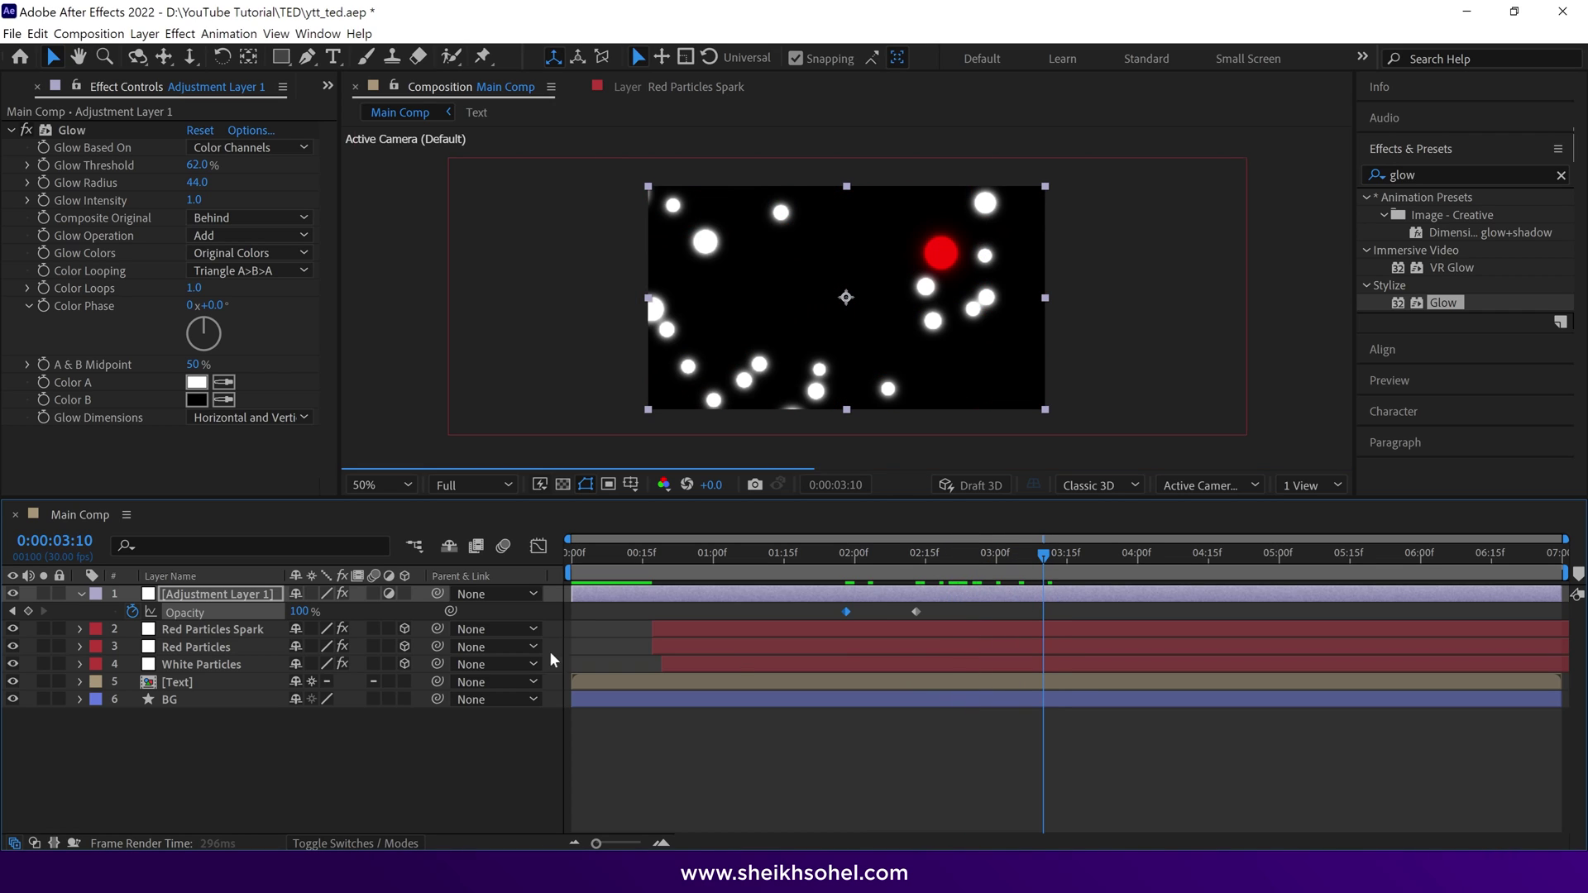
- Enable motion blur on the Red Particles Spark, Red Particles and White Particles layers, and preview the animation enlarged from the start
left_click(203, 629)
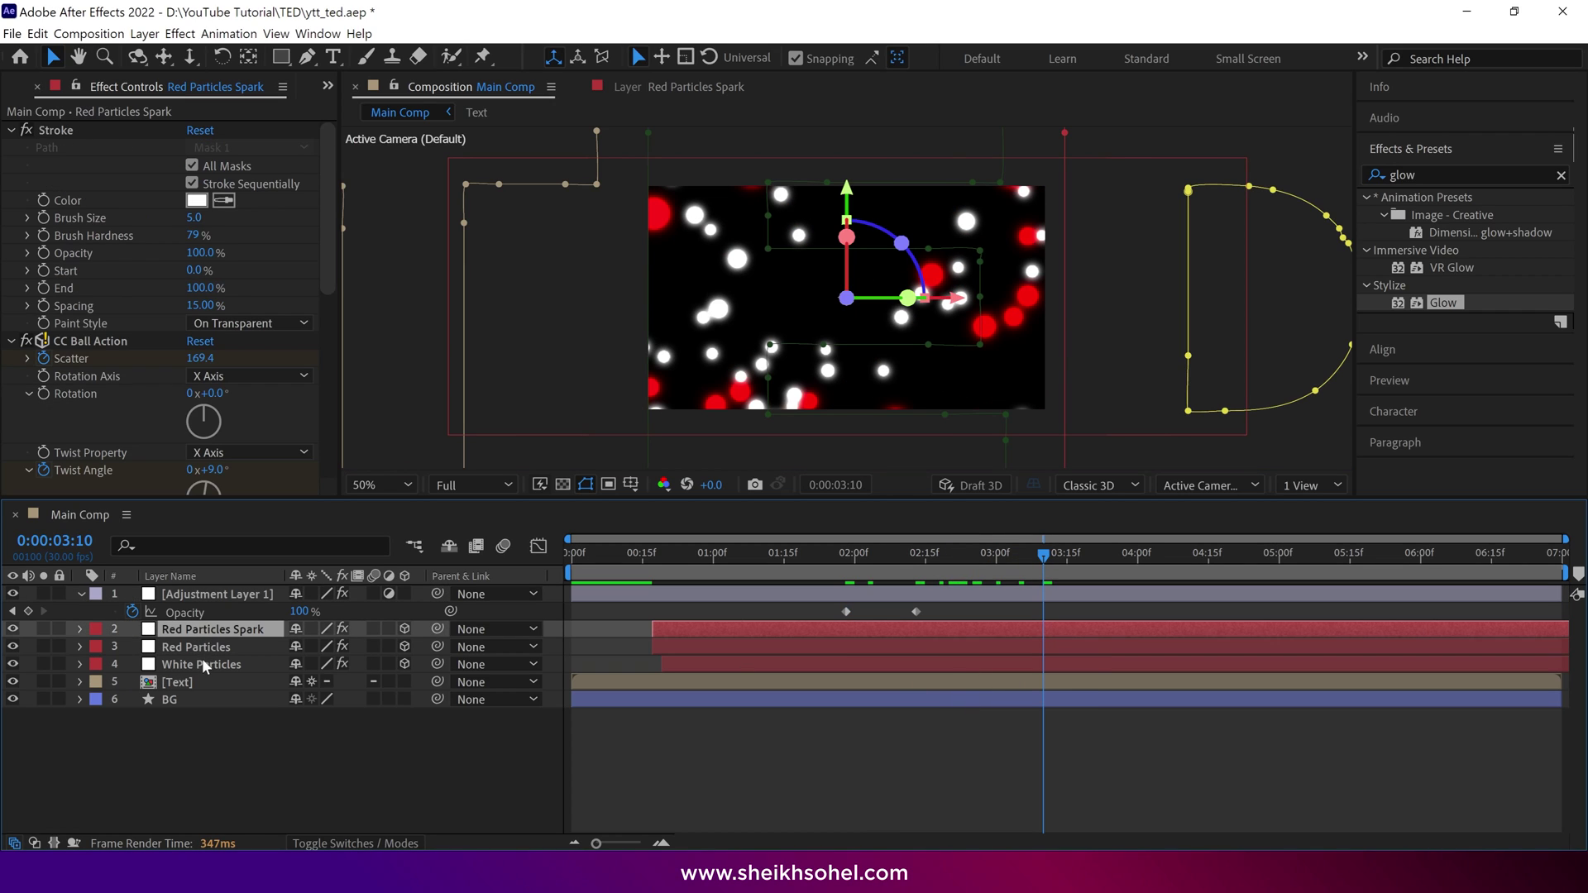
left_click(197, 662, "shift")
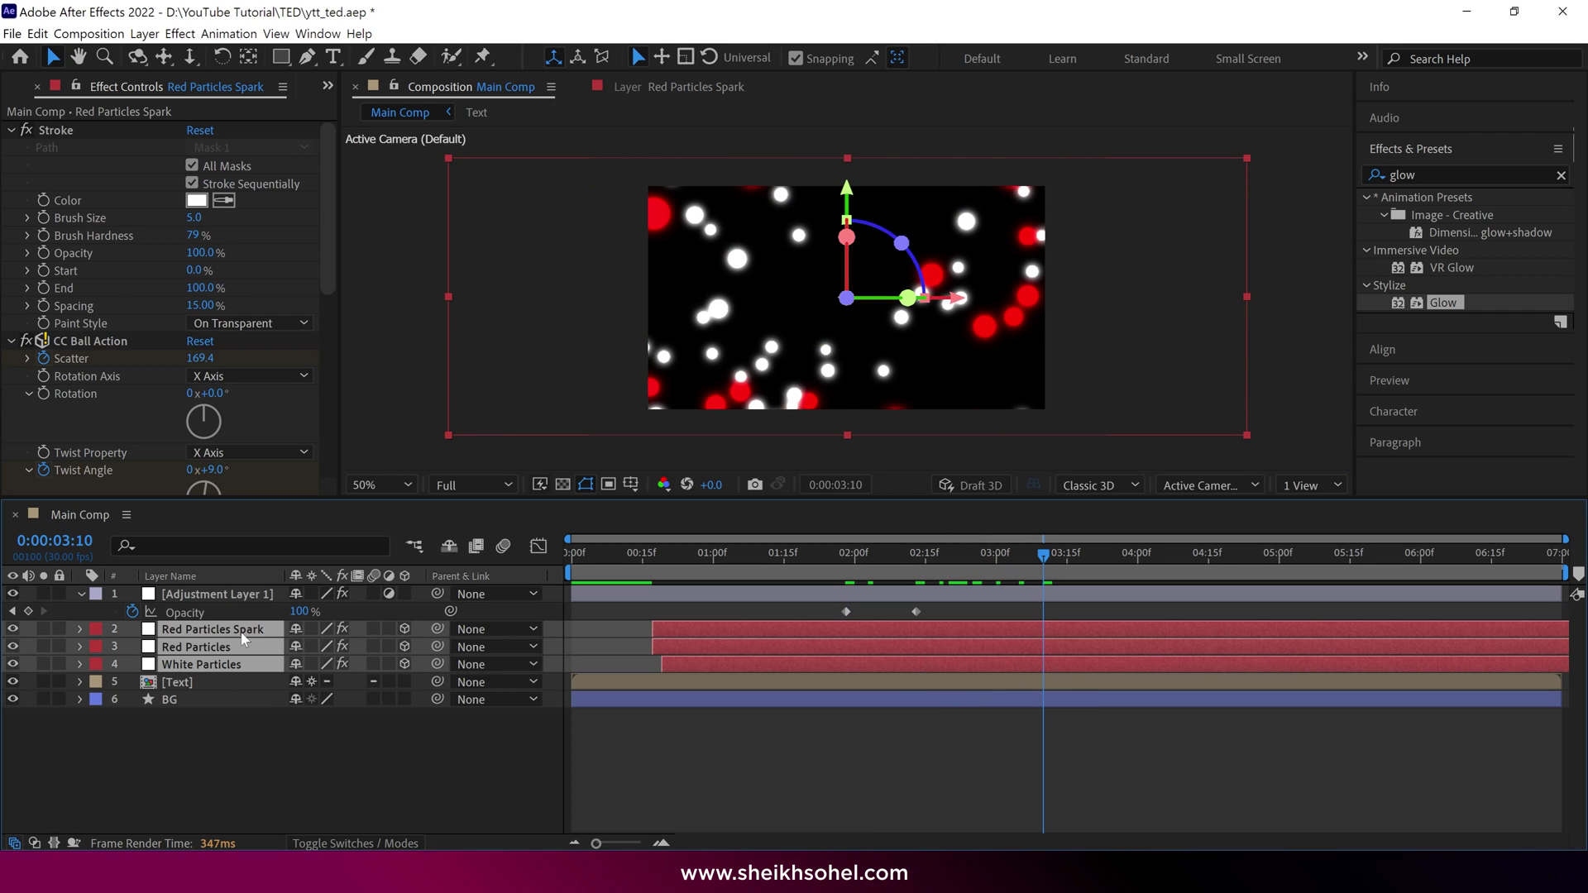
left_click(375, 630)
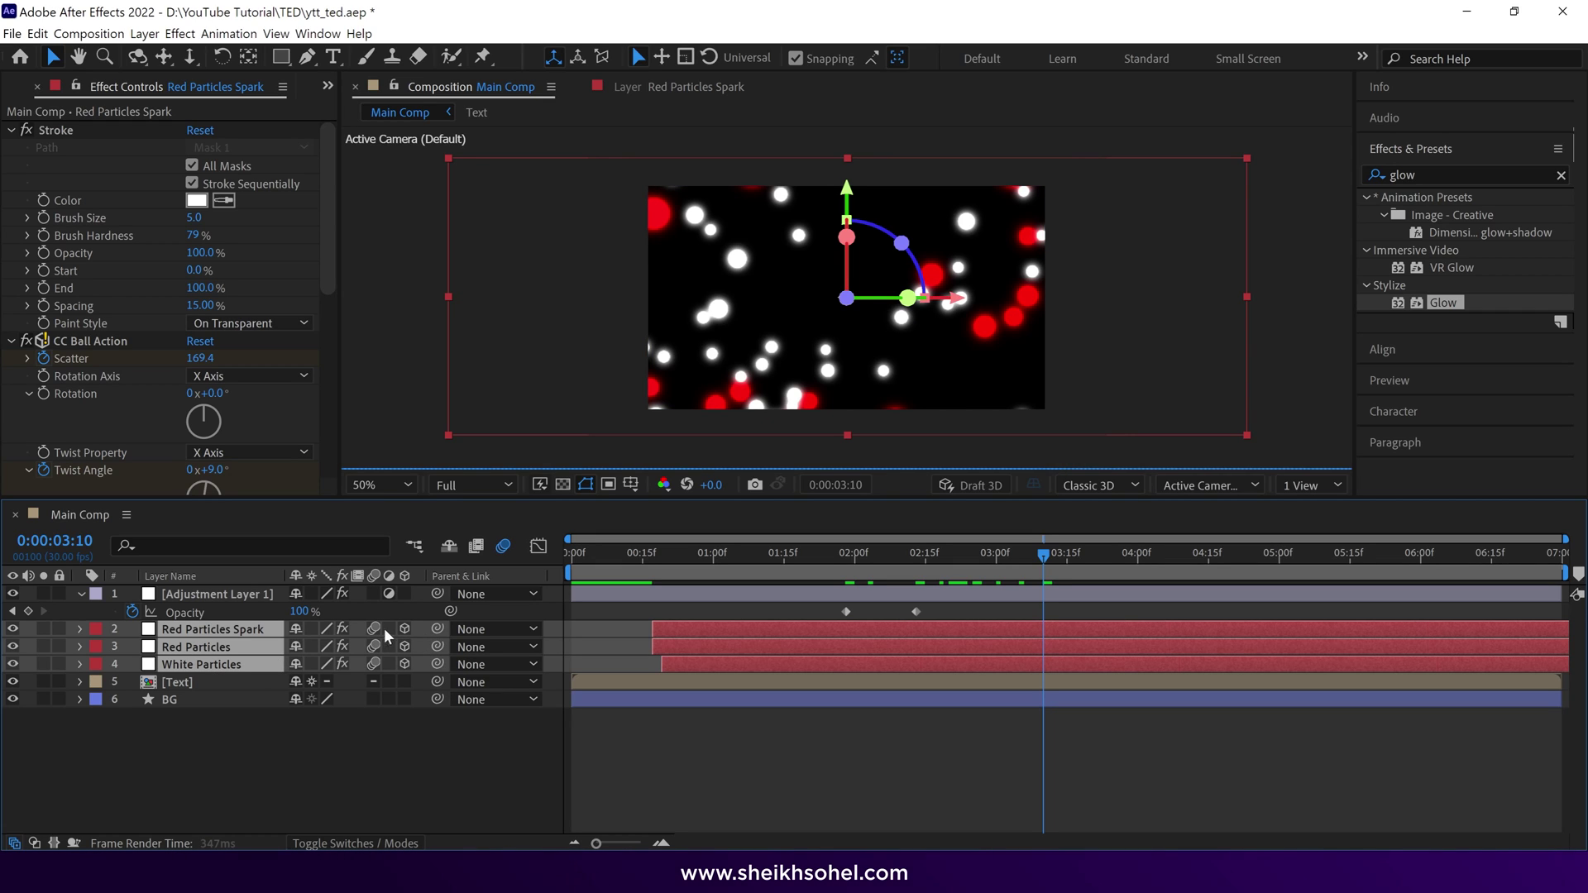
left_click_drag(872, 554, 568, 556)
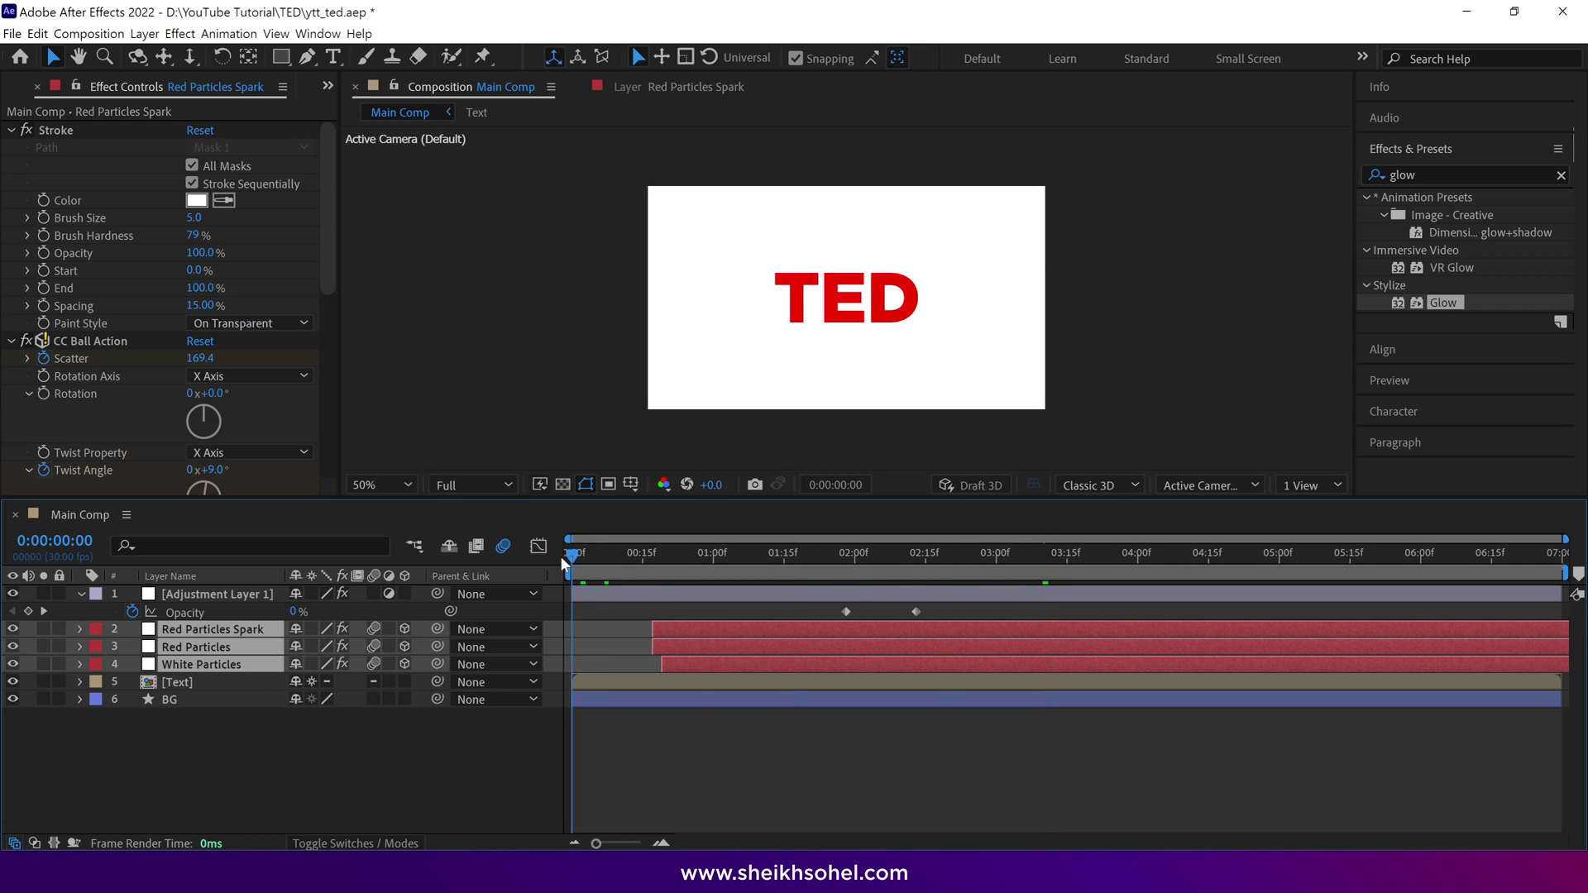
key("grave")
key("space")
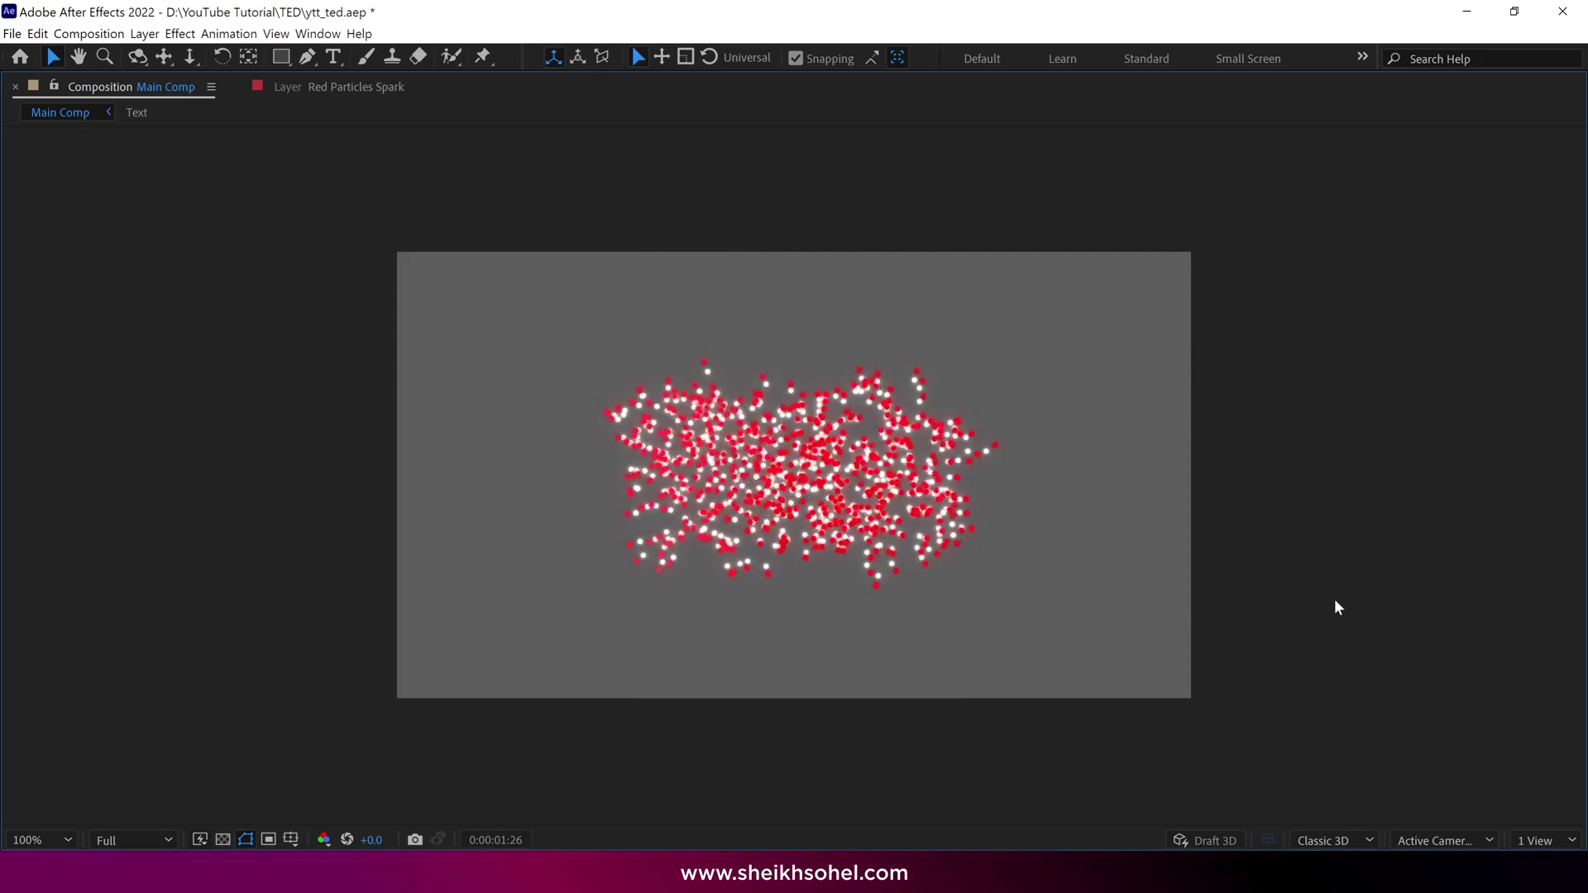